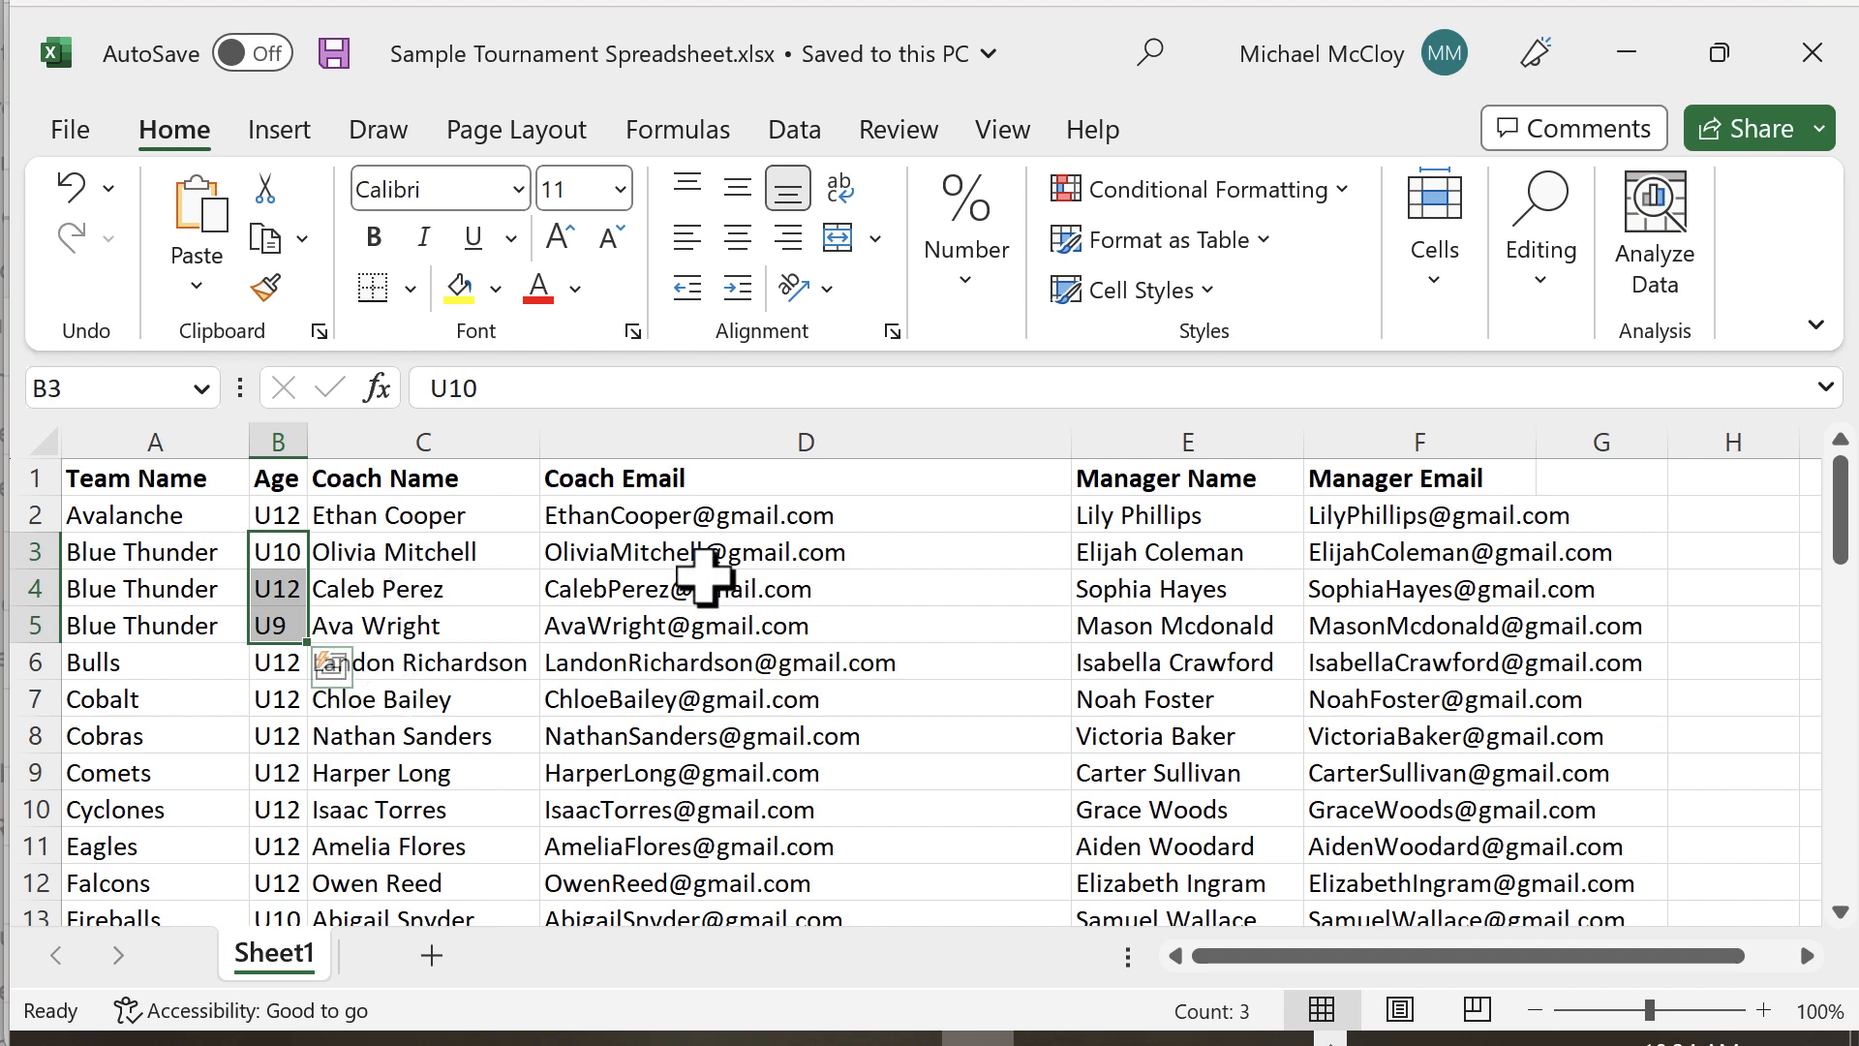
# Step: Review the coach and manager email cells and the Blue Thunder team name
pyautogui.moveTo(702, 552); pyautogui.dragTo(885, 678)
pyautogui.moveTo(1423, 556); pyautogui.dragTo(1379, 668)
pyautogui.click(656, 593)
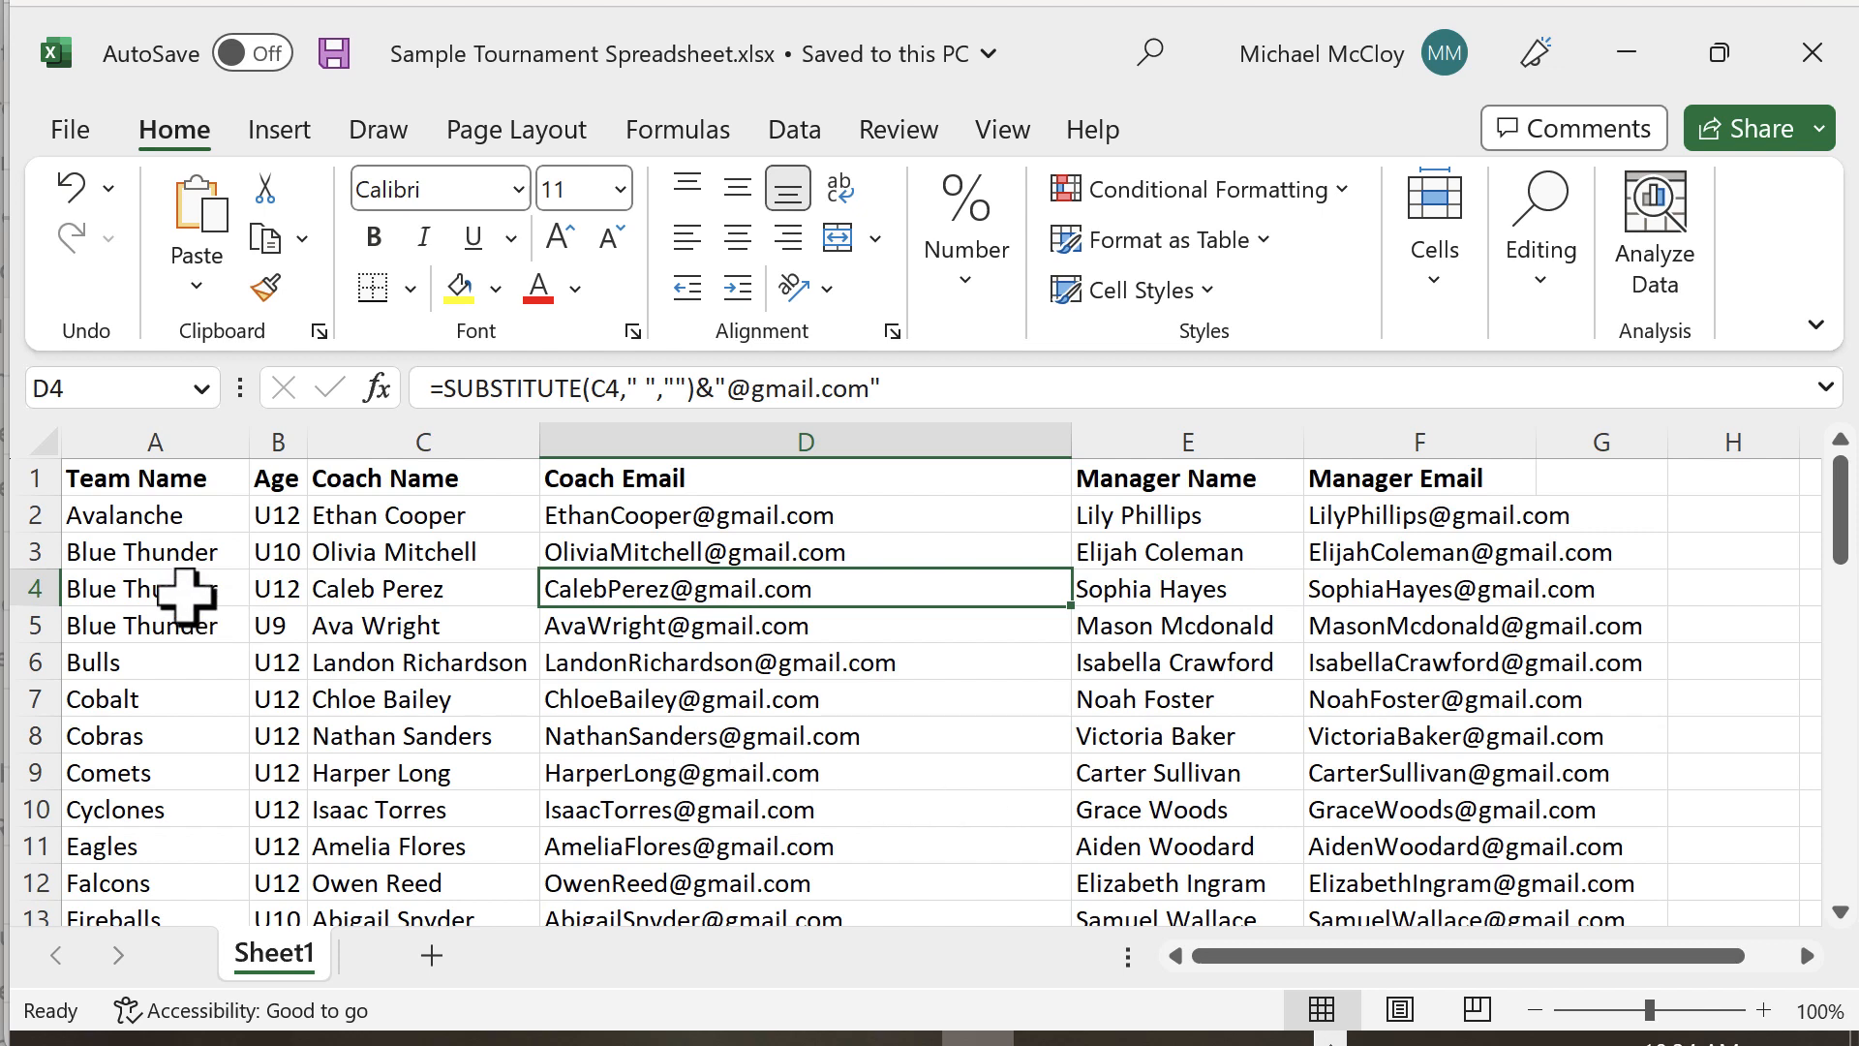
pyautogui.click(146, 554)
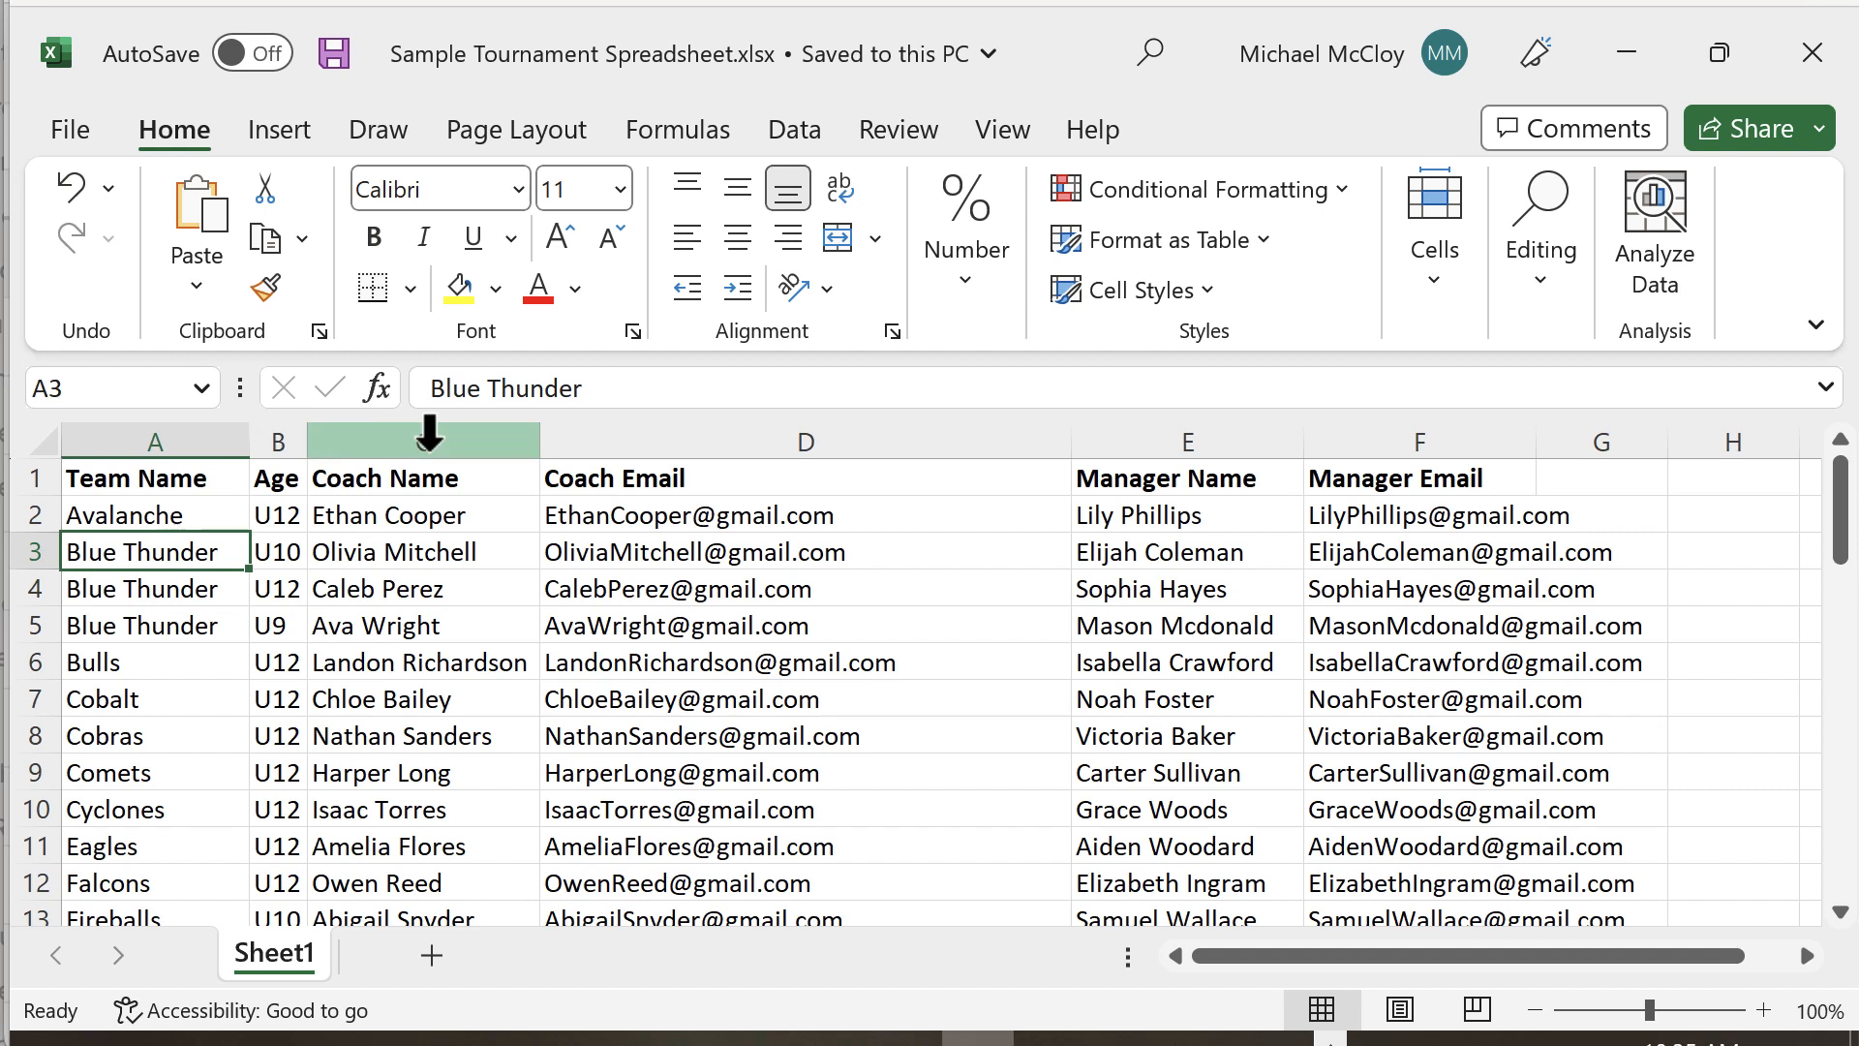
# Step: Insert a wide 'WaiverFile Name' column before Coach Name
pyautogui.rightClick(378, 435)
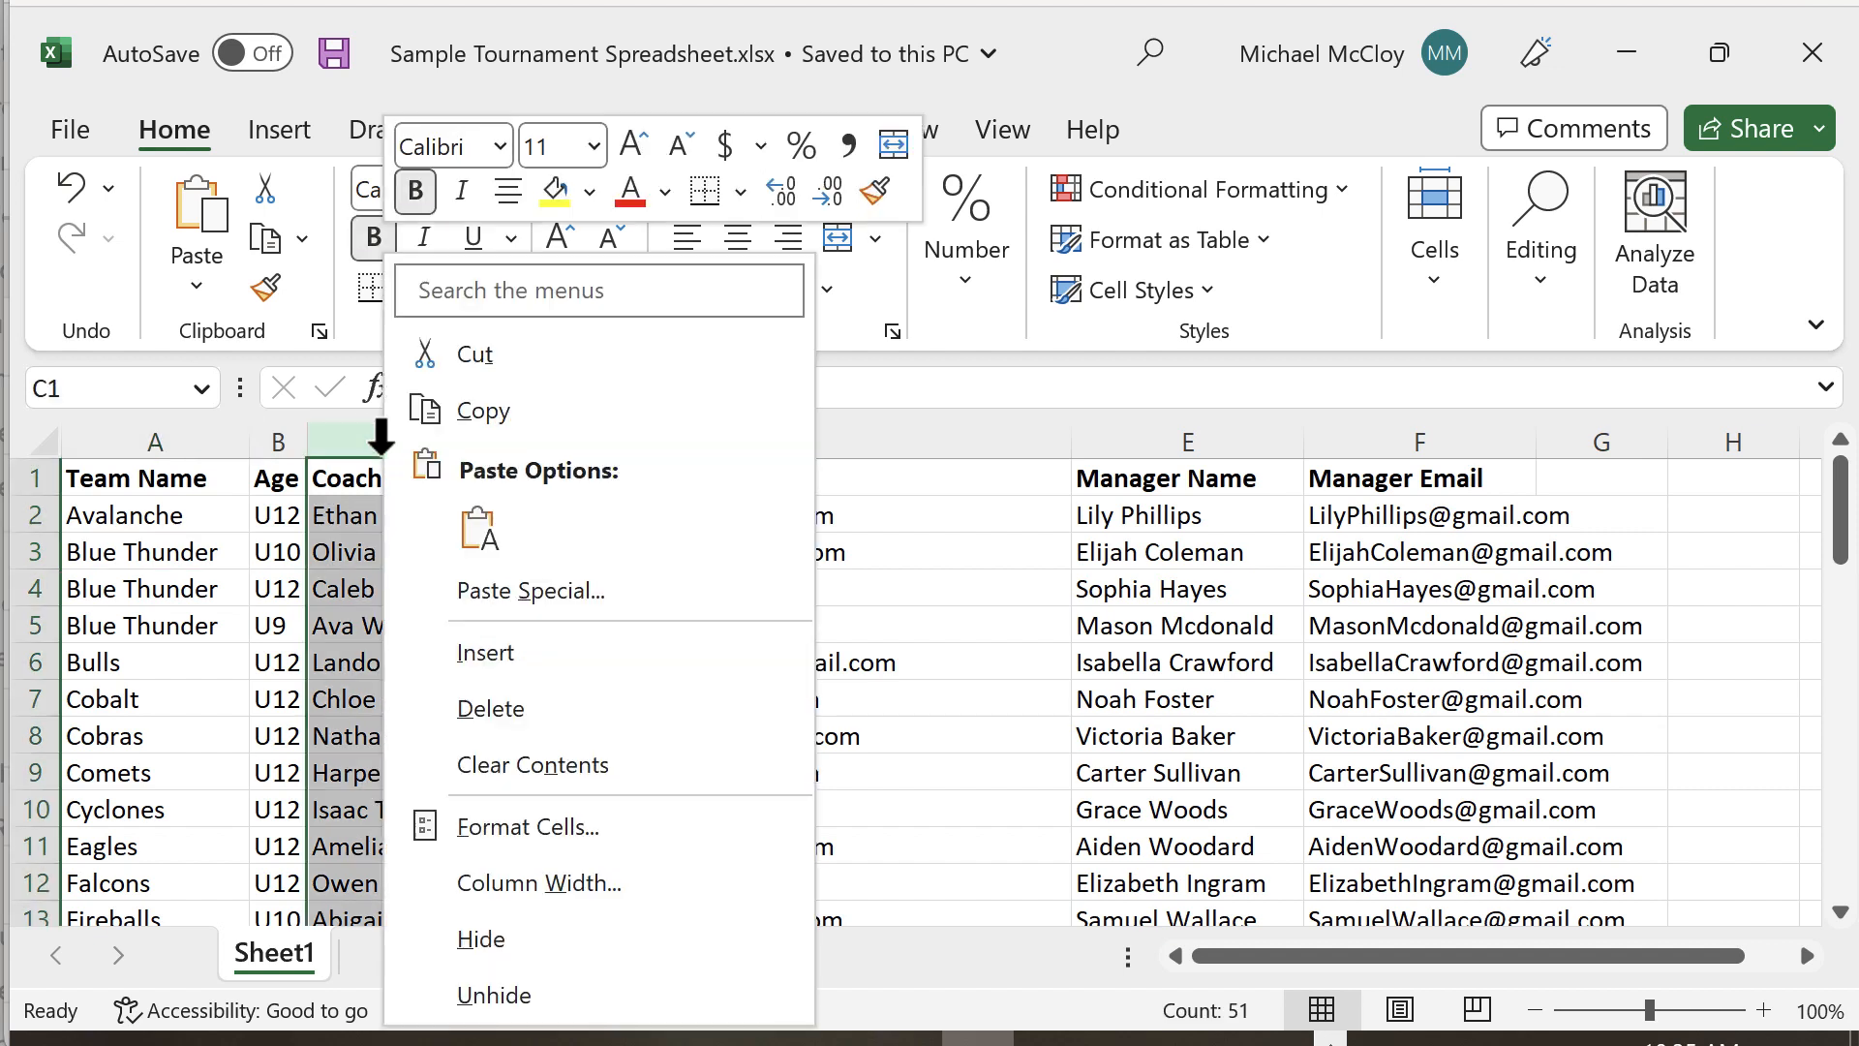
pyautogui.click(513, 651)
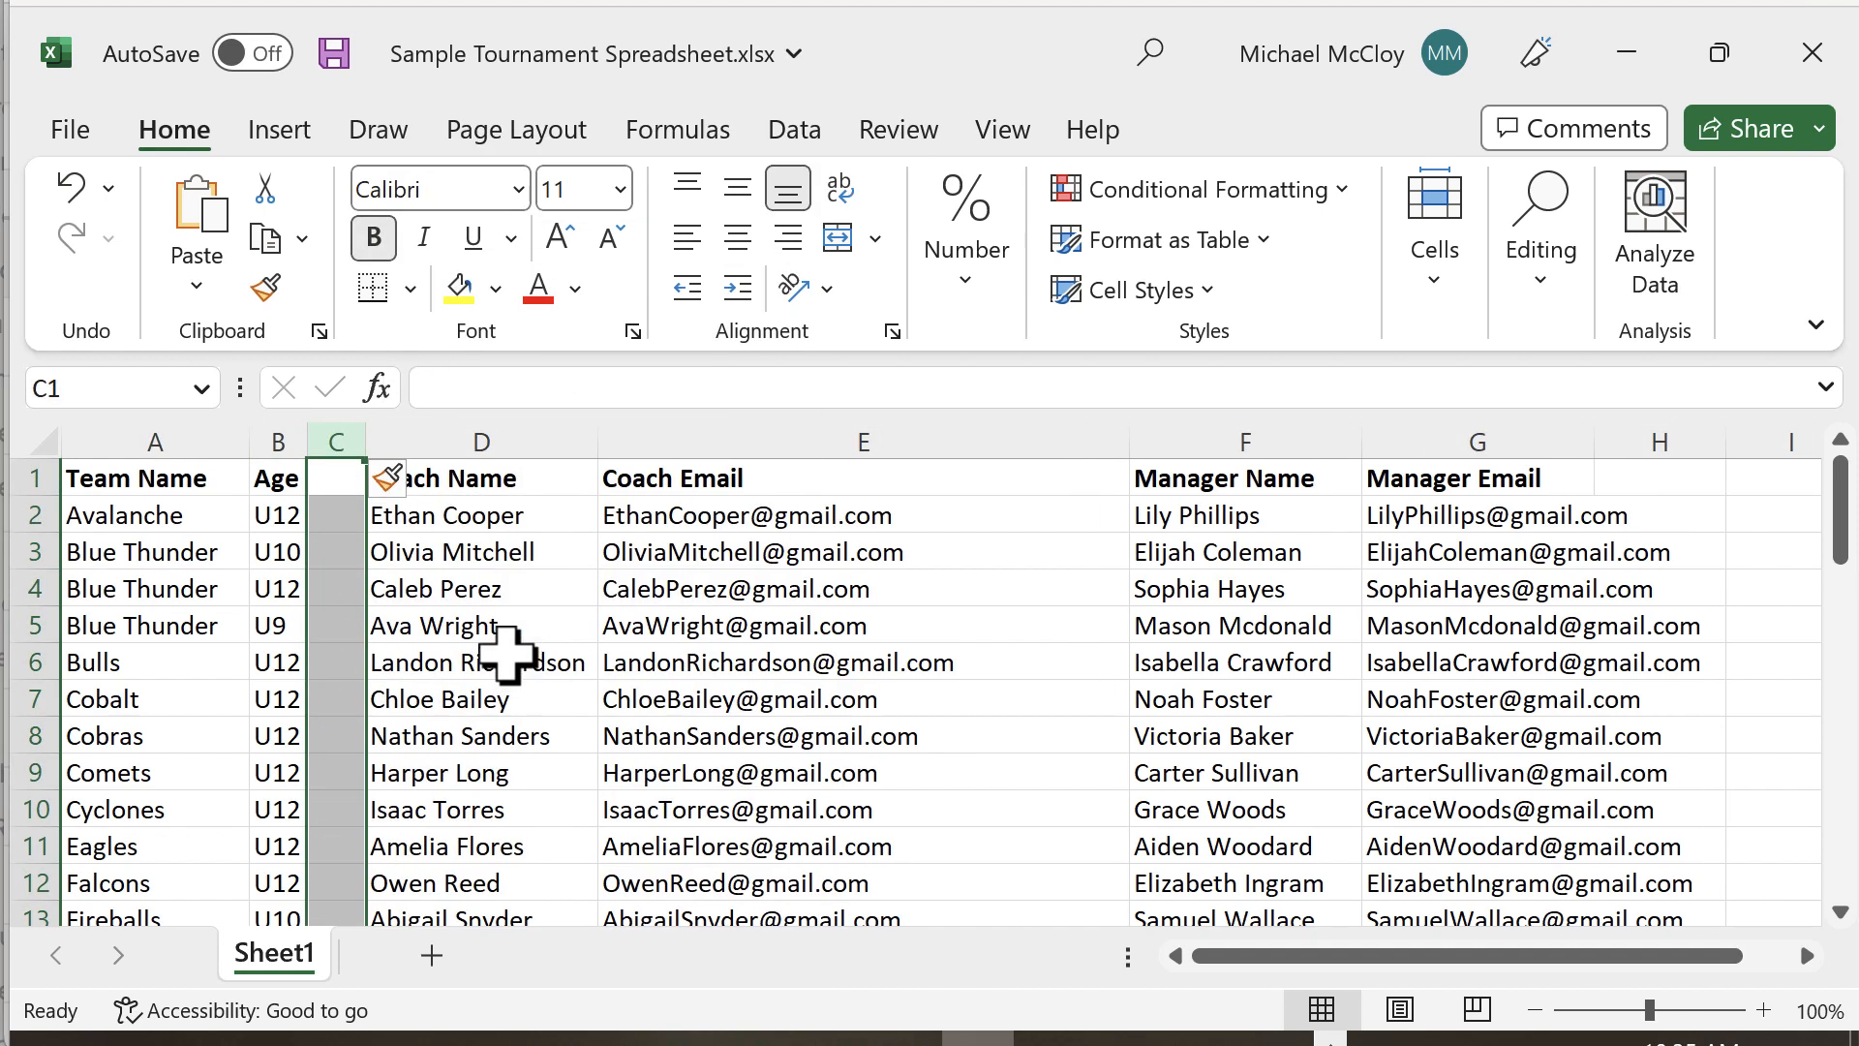
pyautogui.click(337, 478)
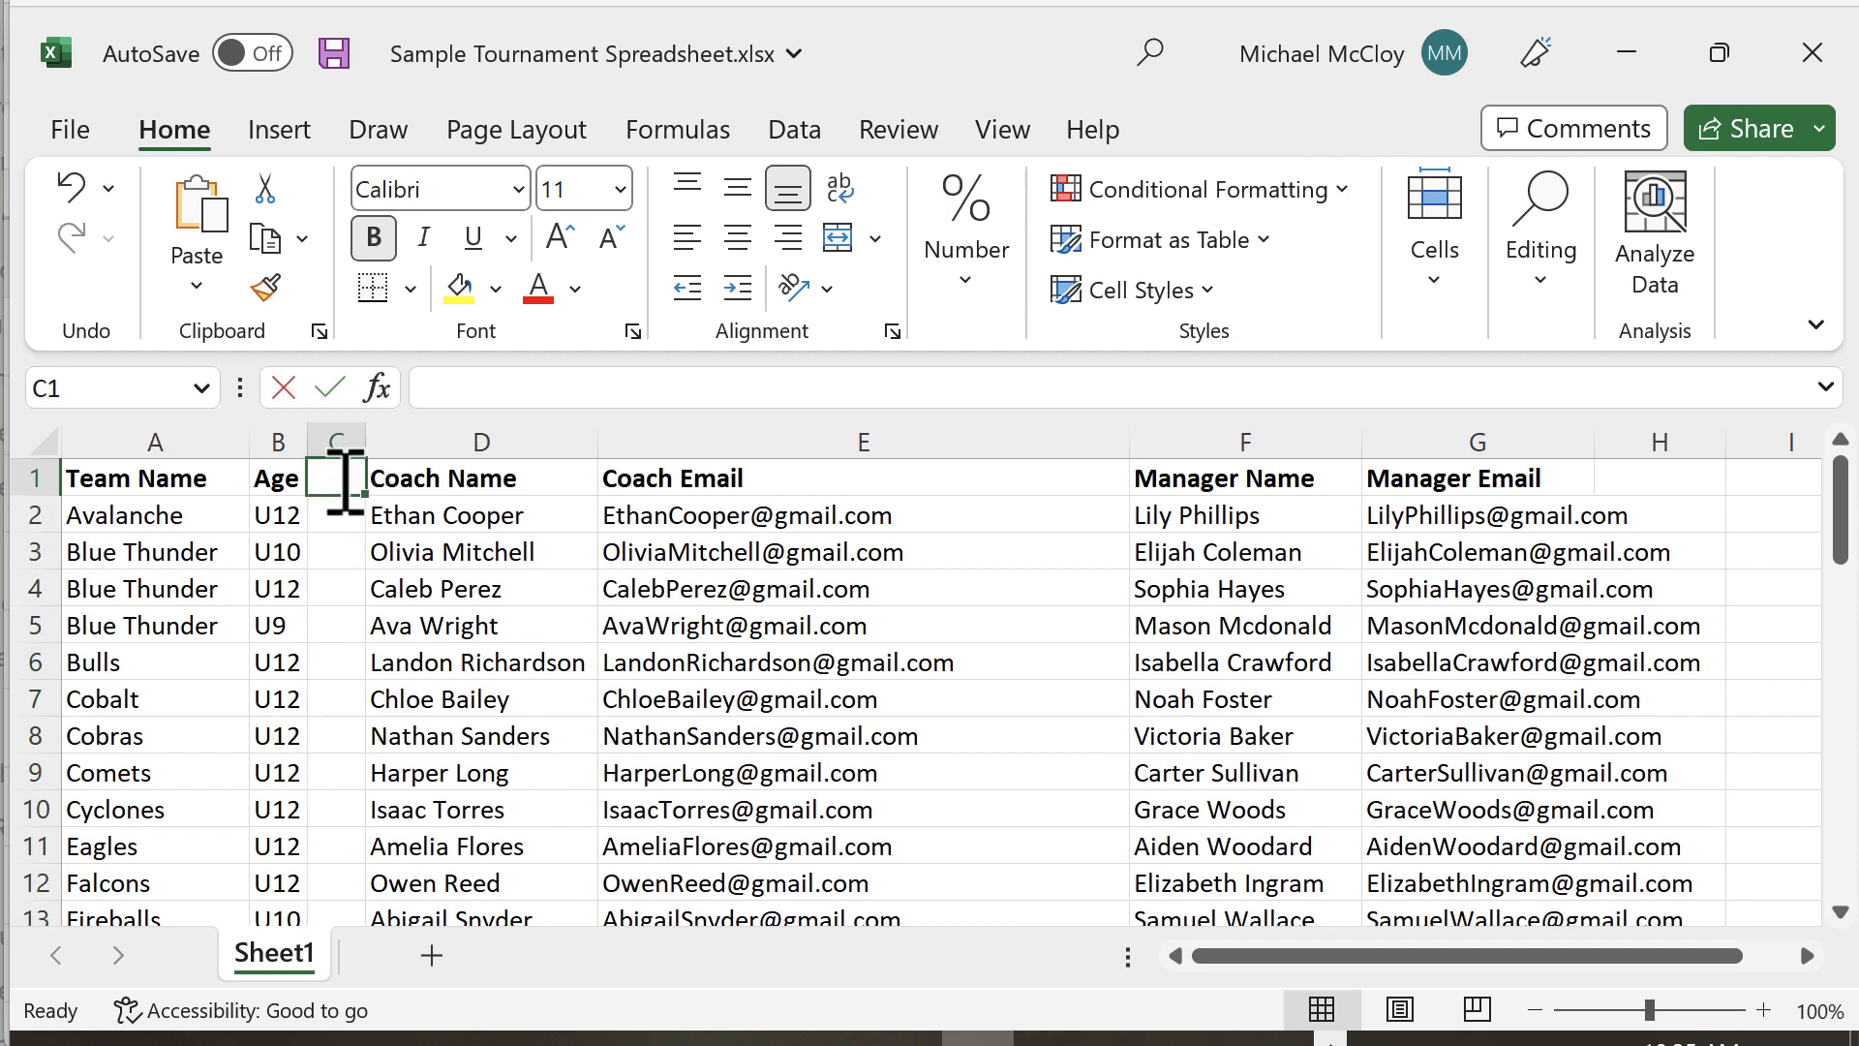
pyautogui.write('WaiverFile Name')
pyautogui.press('Return')
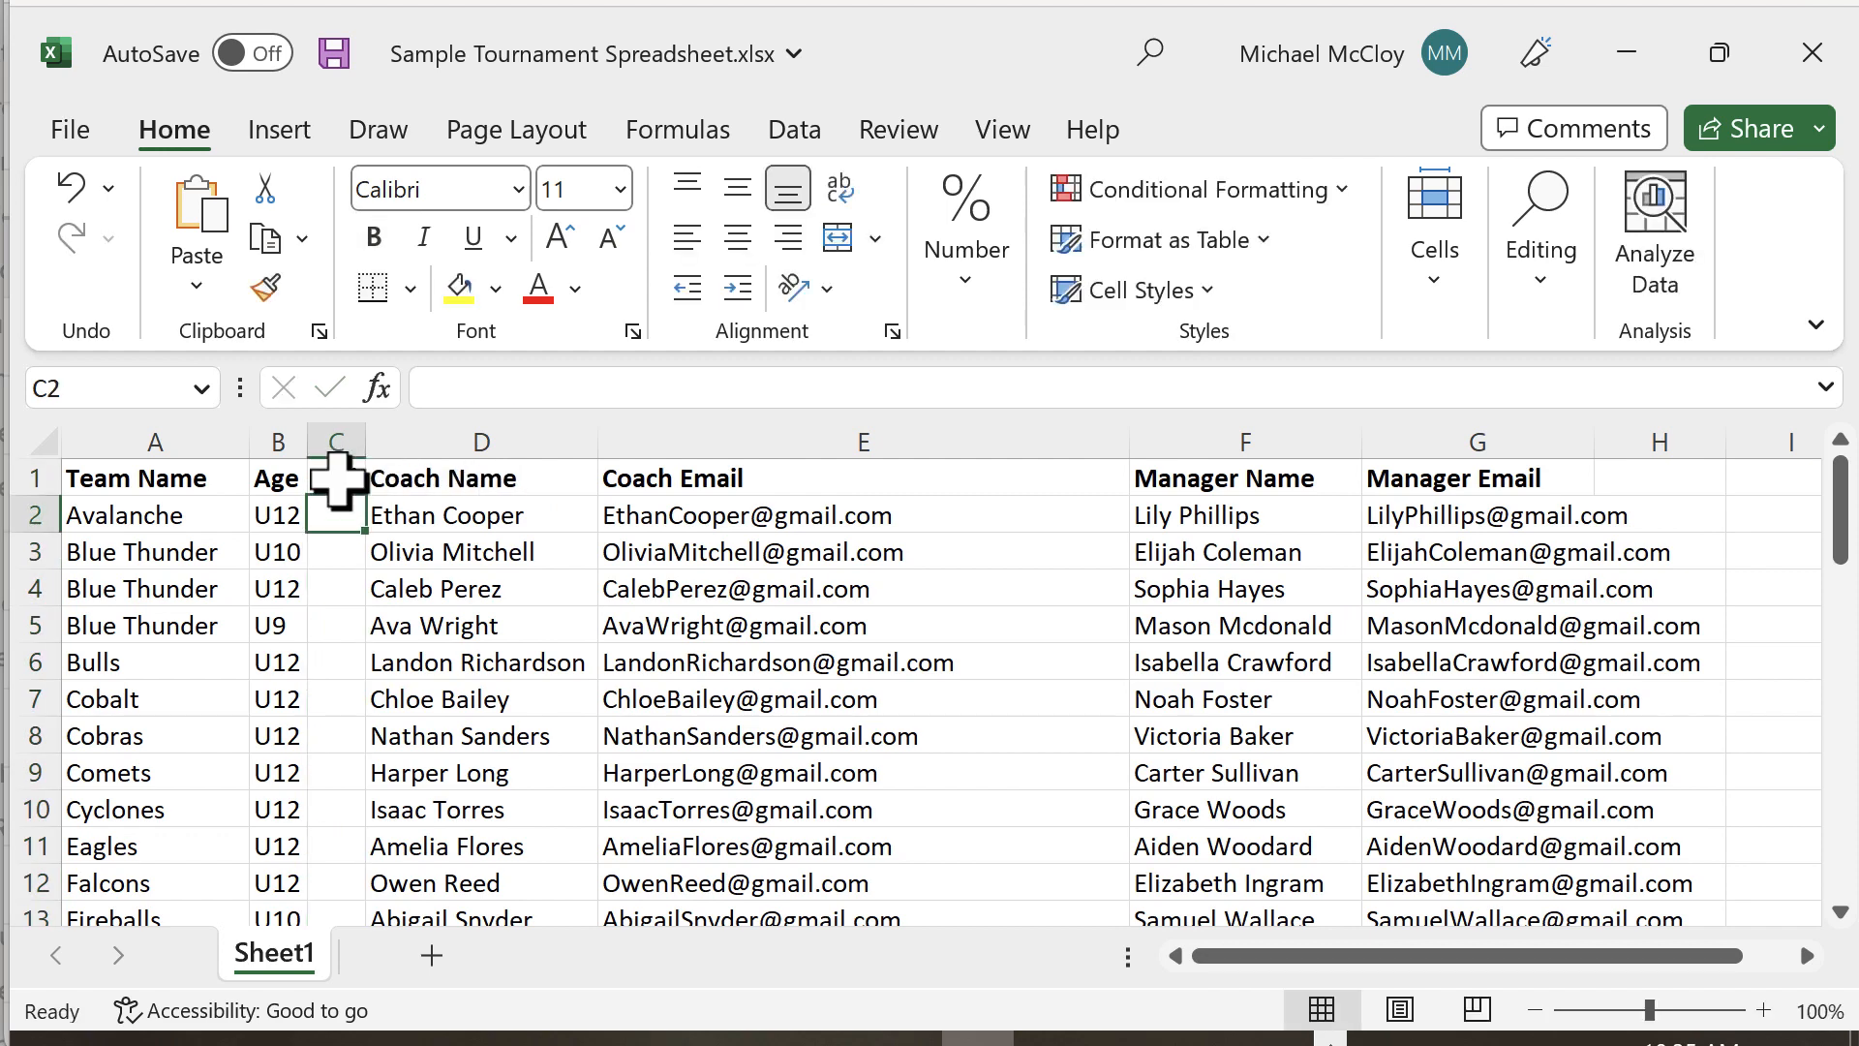
pyautogui.moveTo(366, 441); pyautogui.dragTo(651, 438)
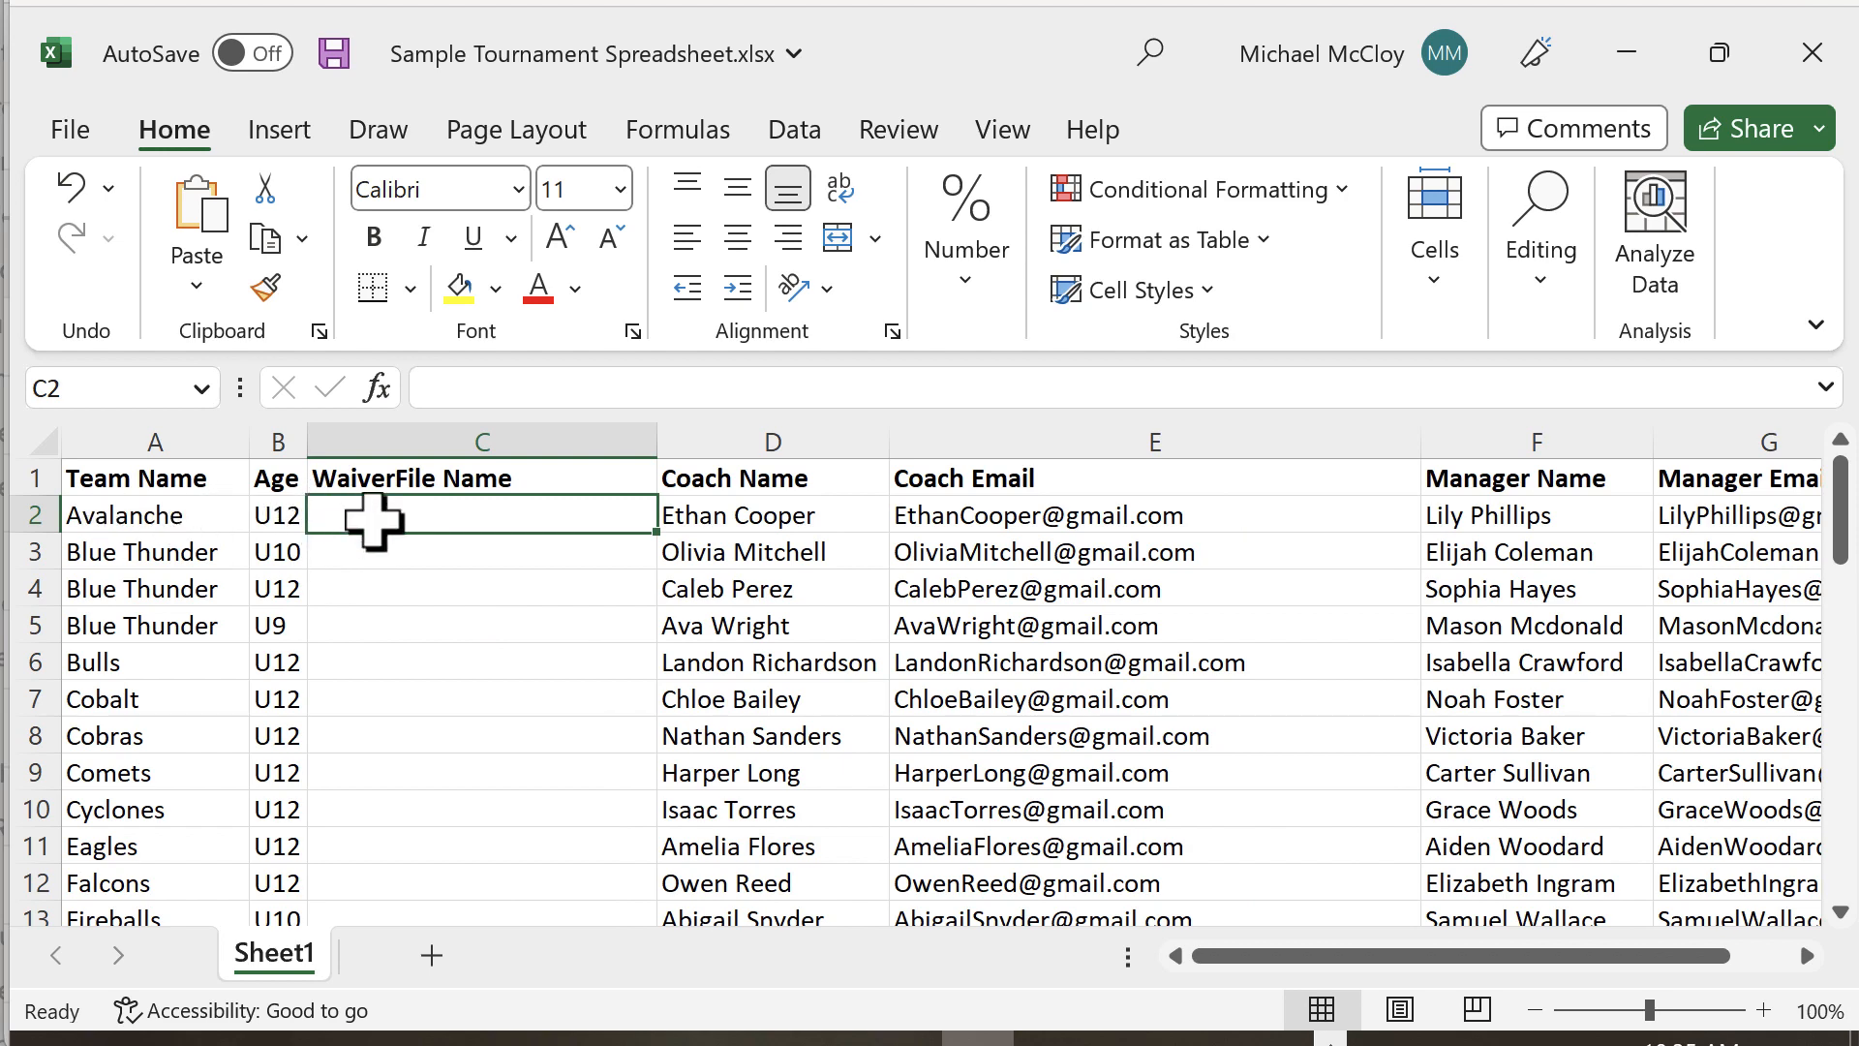
# Step: Enter =A2&" "&B2 in the first row to produce Avalanche U12
pyautogui.write('=')
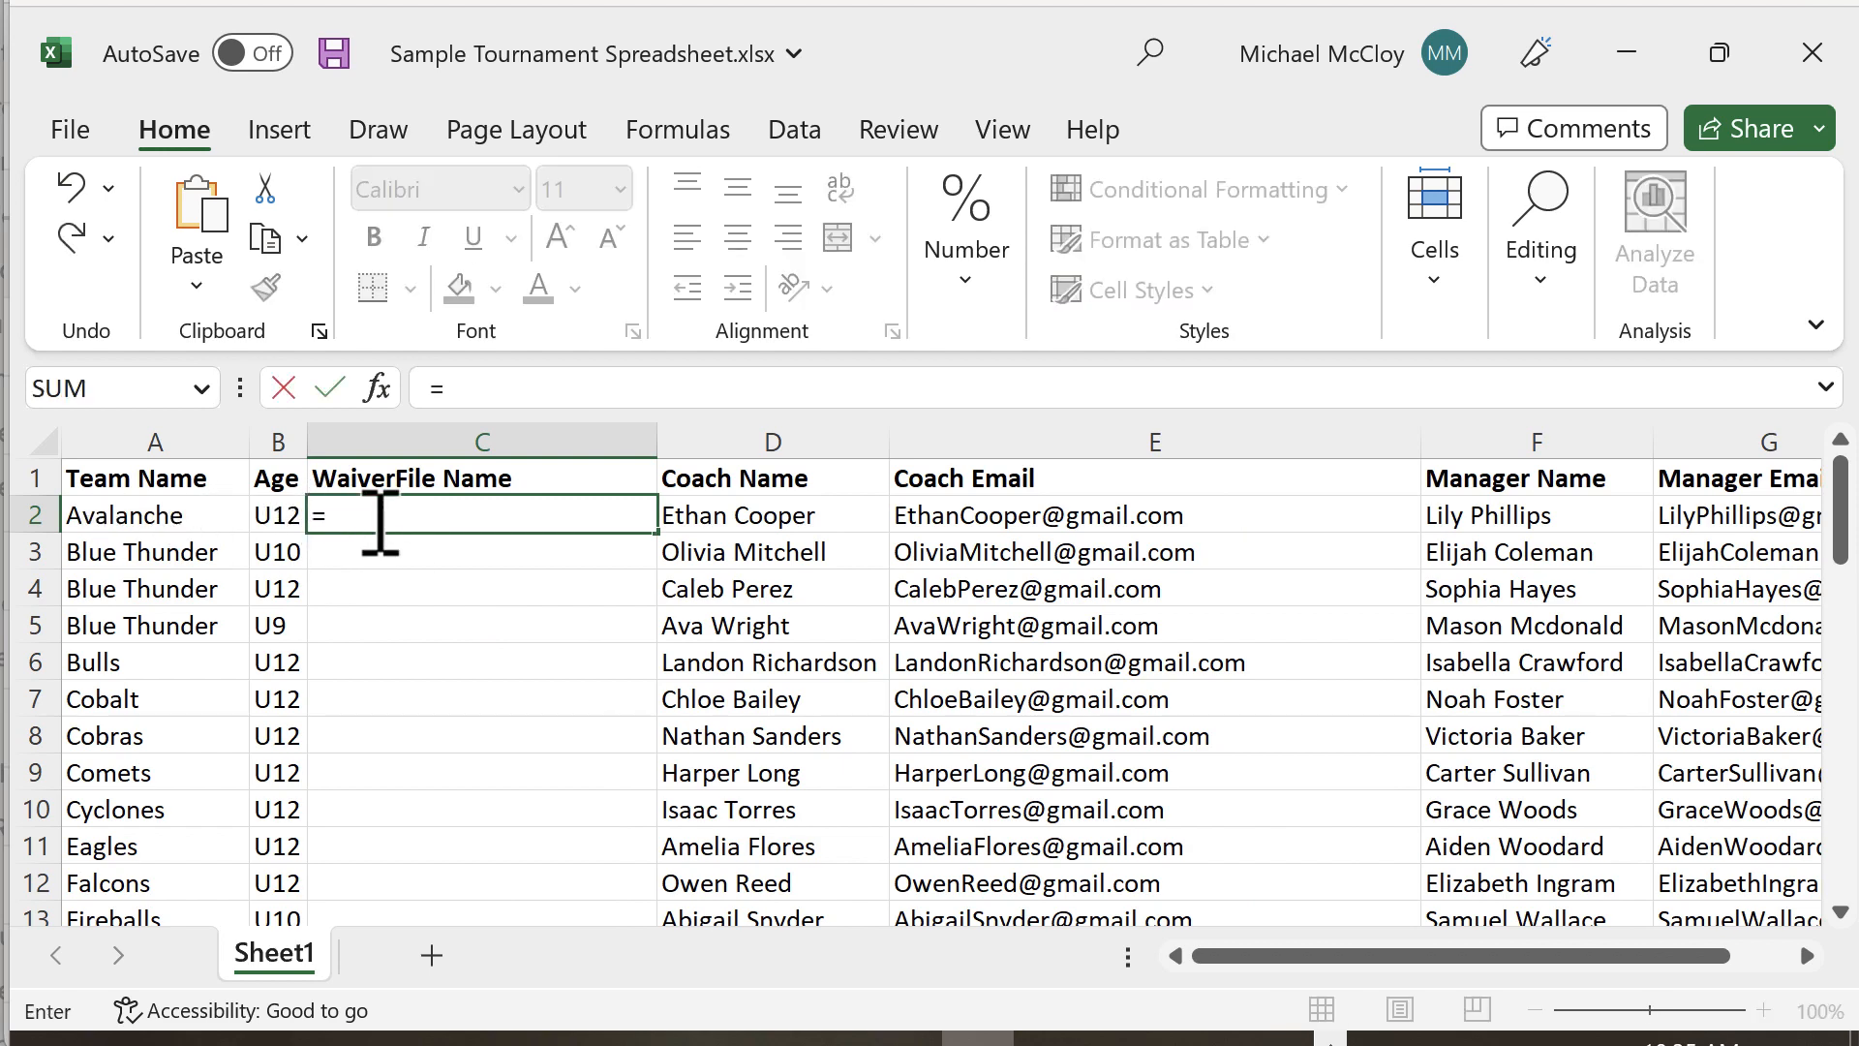
pyautogui.click(143, 516)
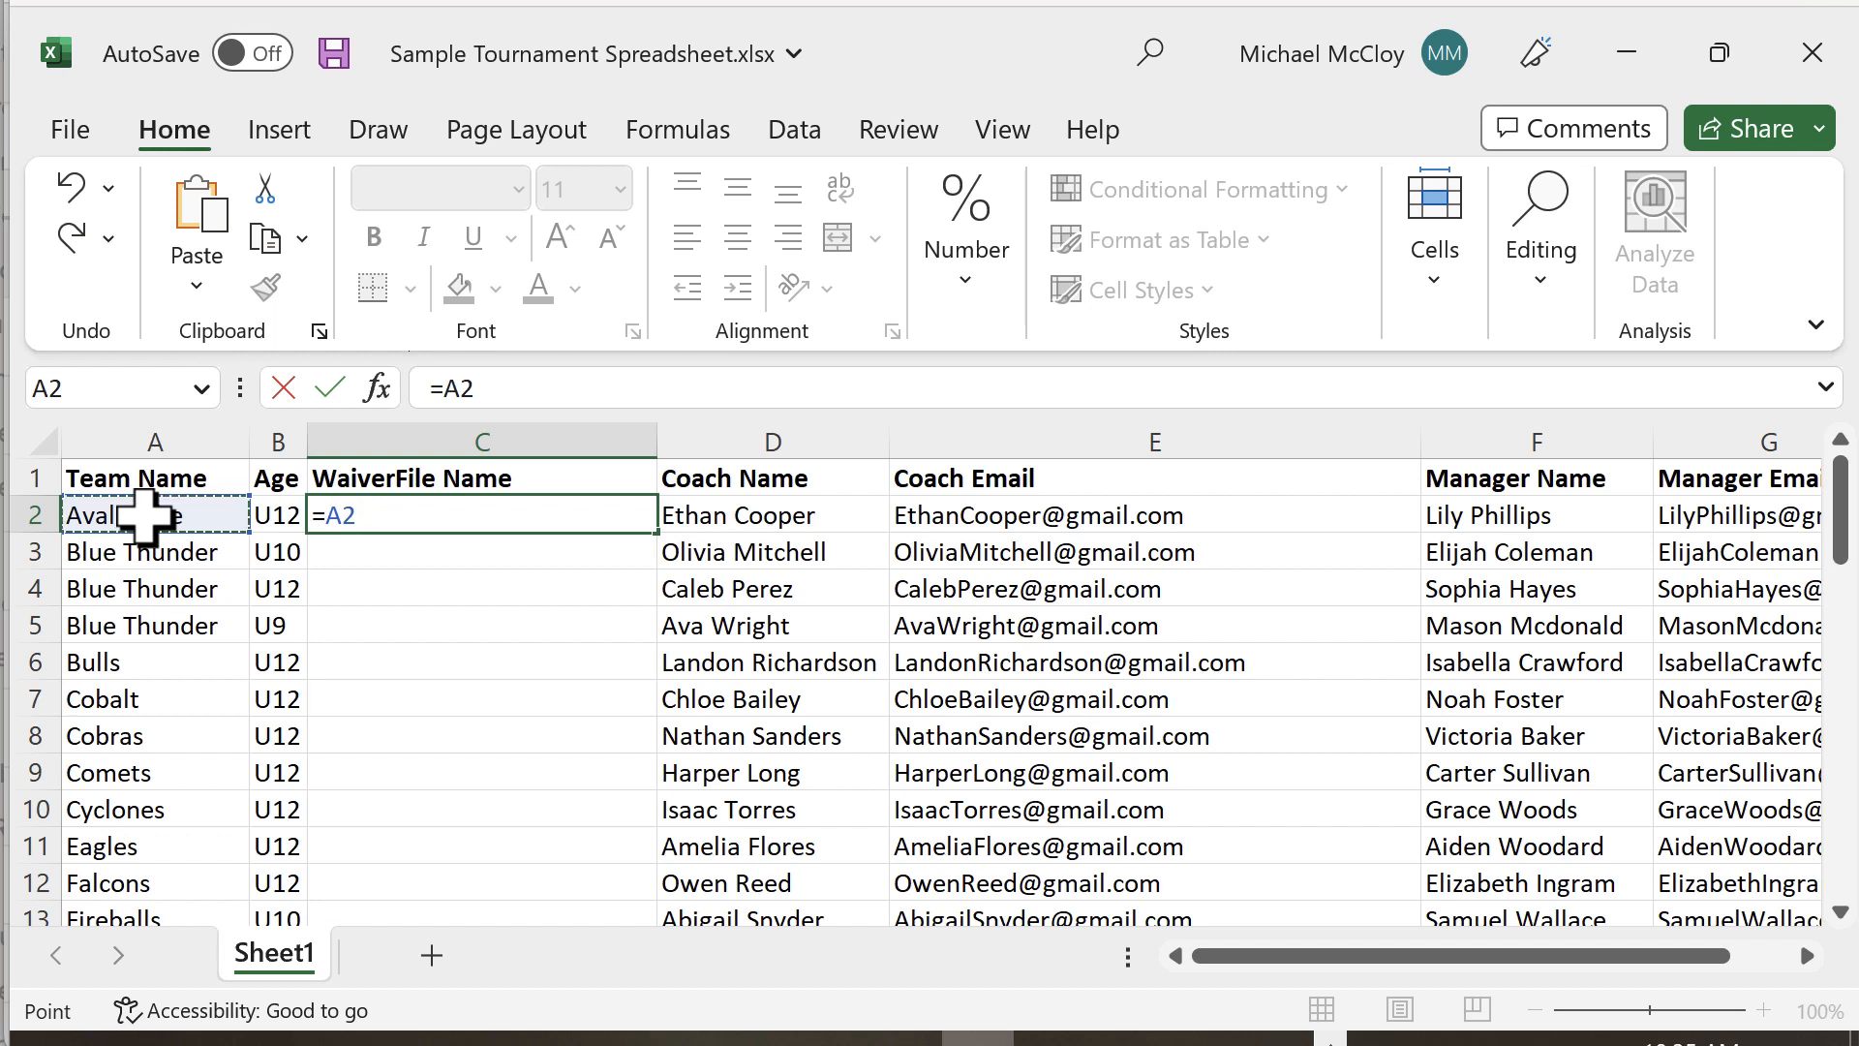
pyautogui.write('&')
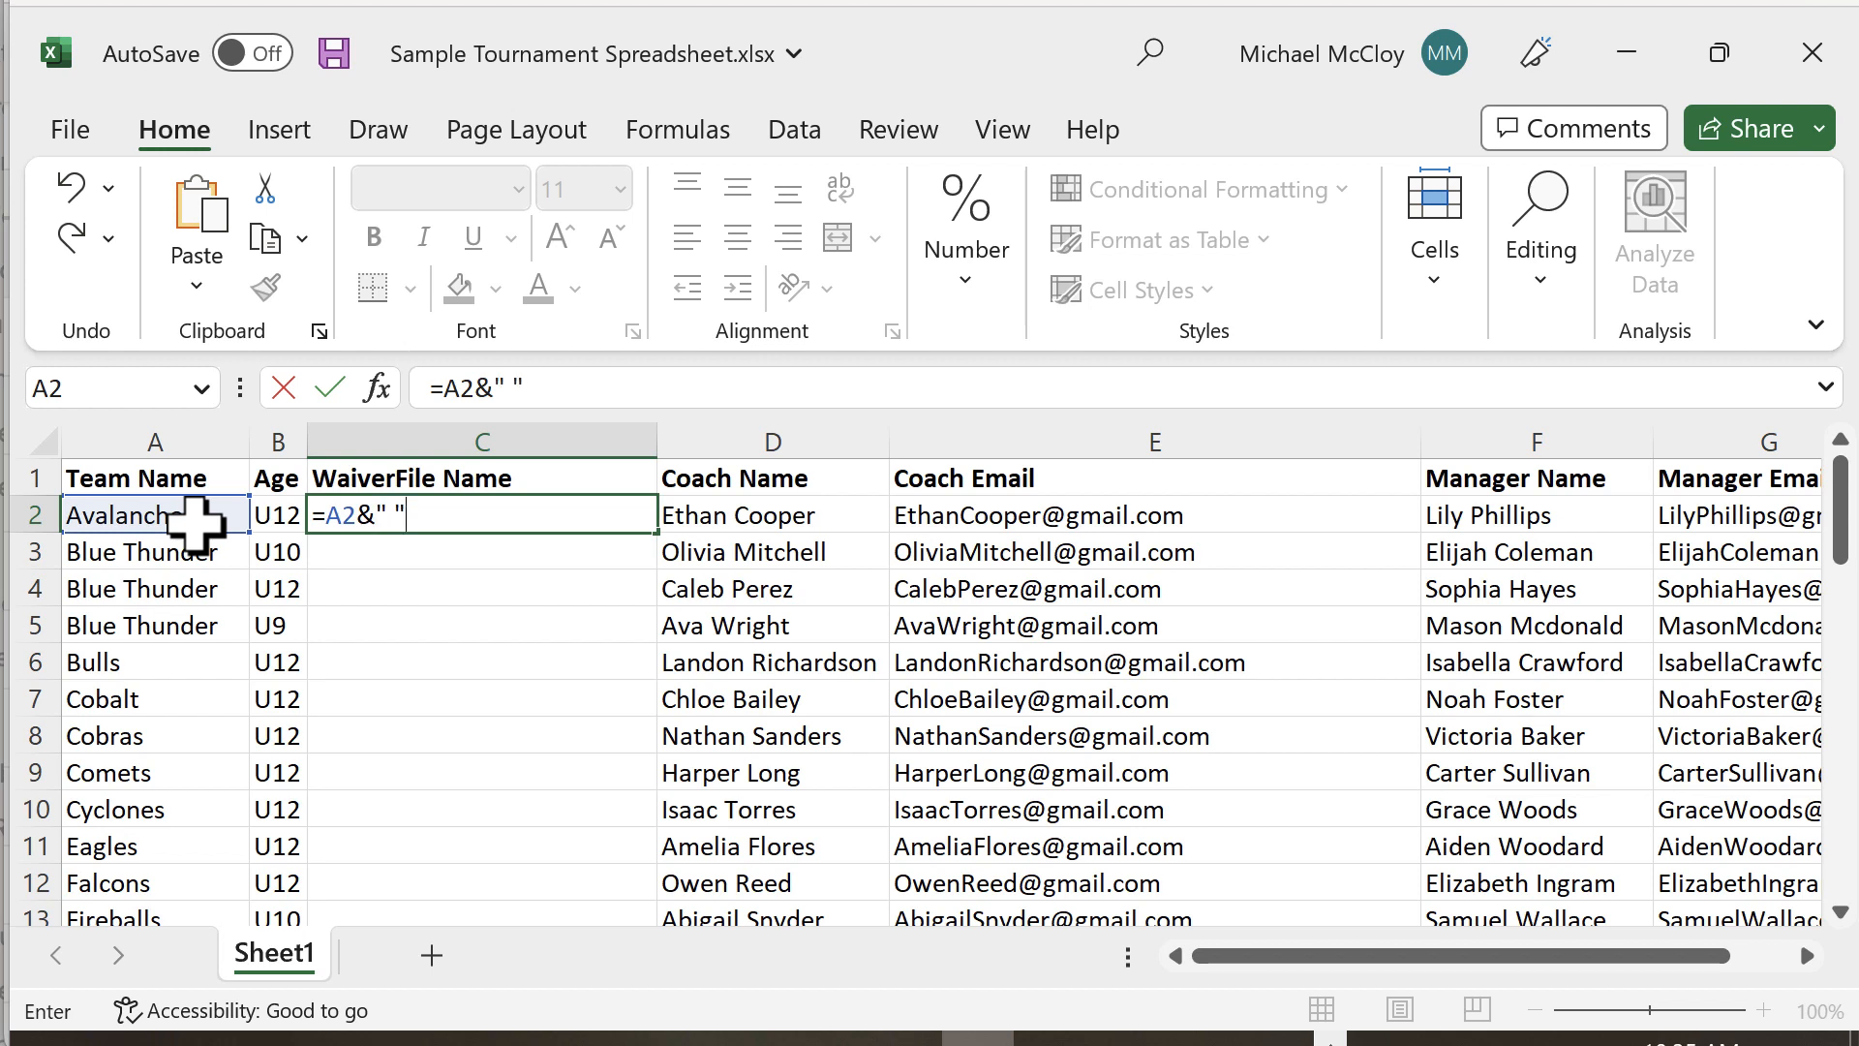
pyautogui.write('" "&')
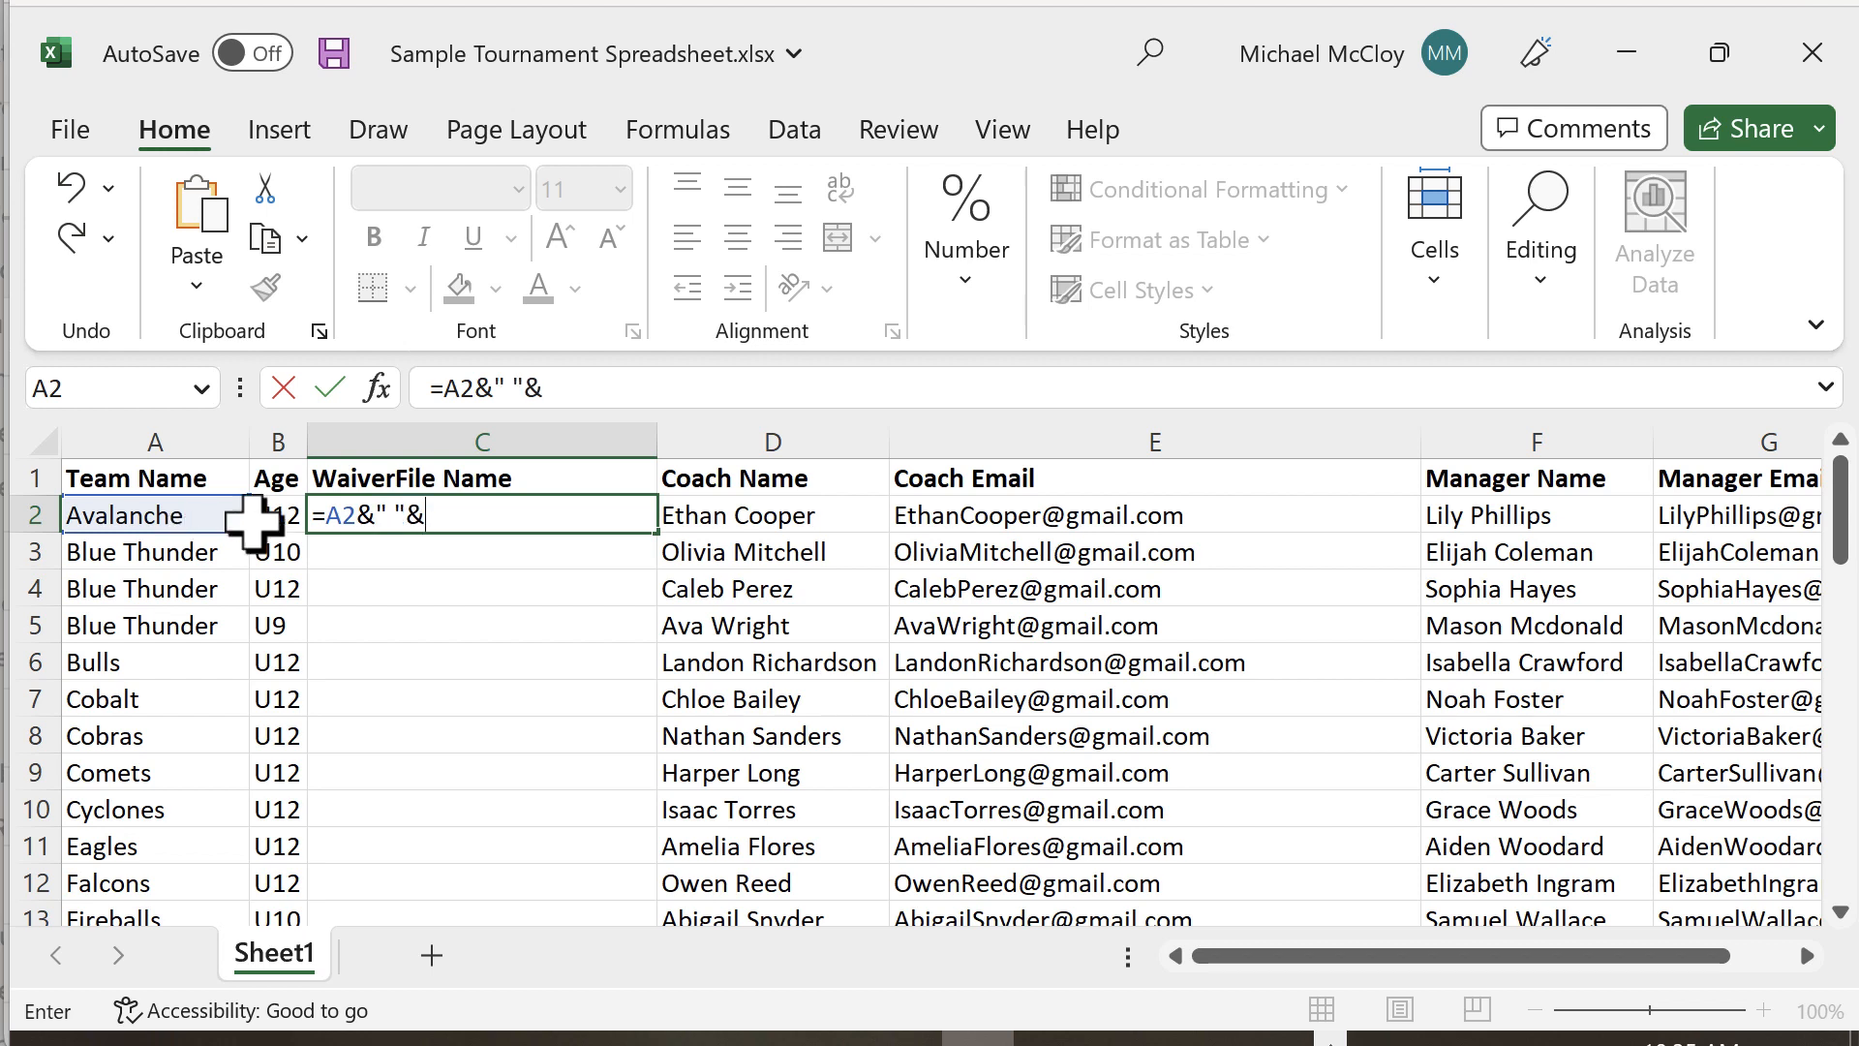
pyautogui.click(290, 519)
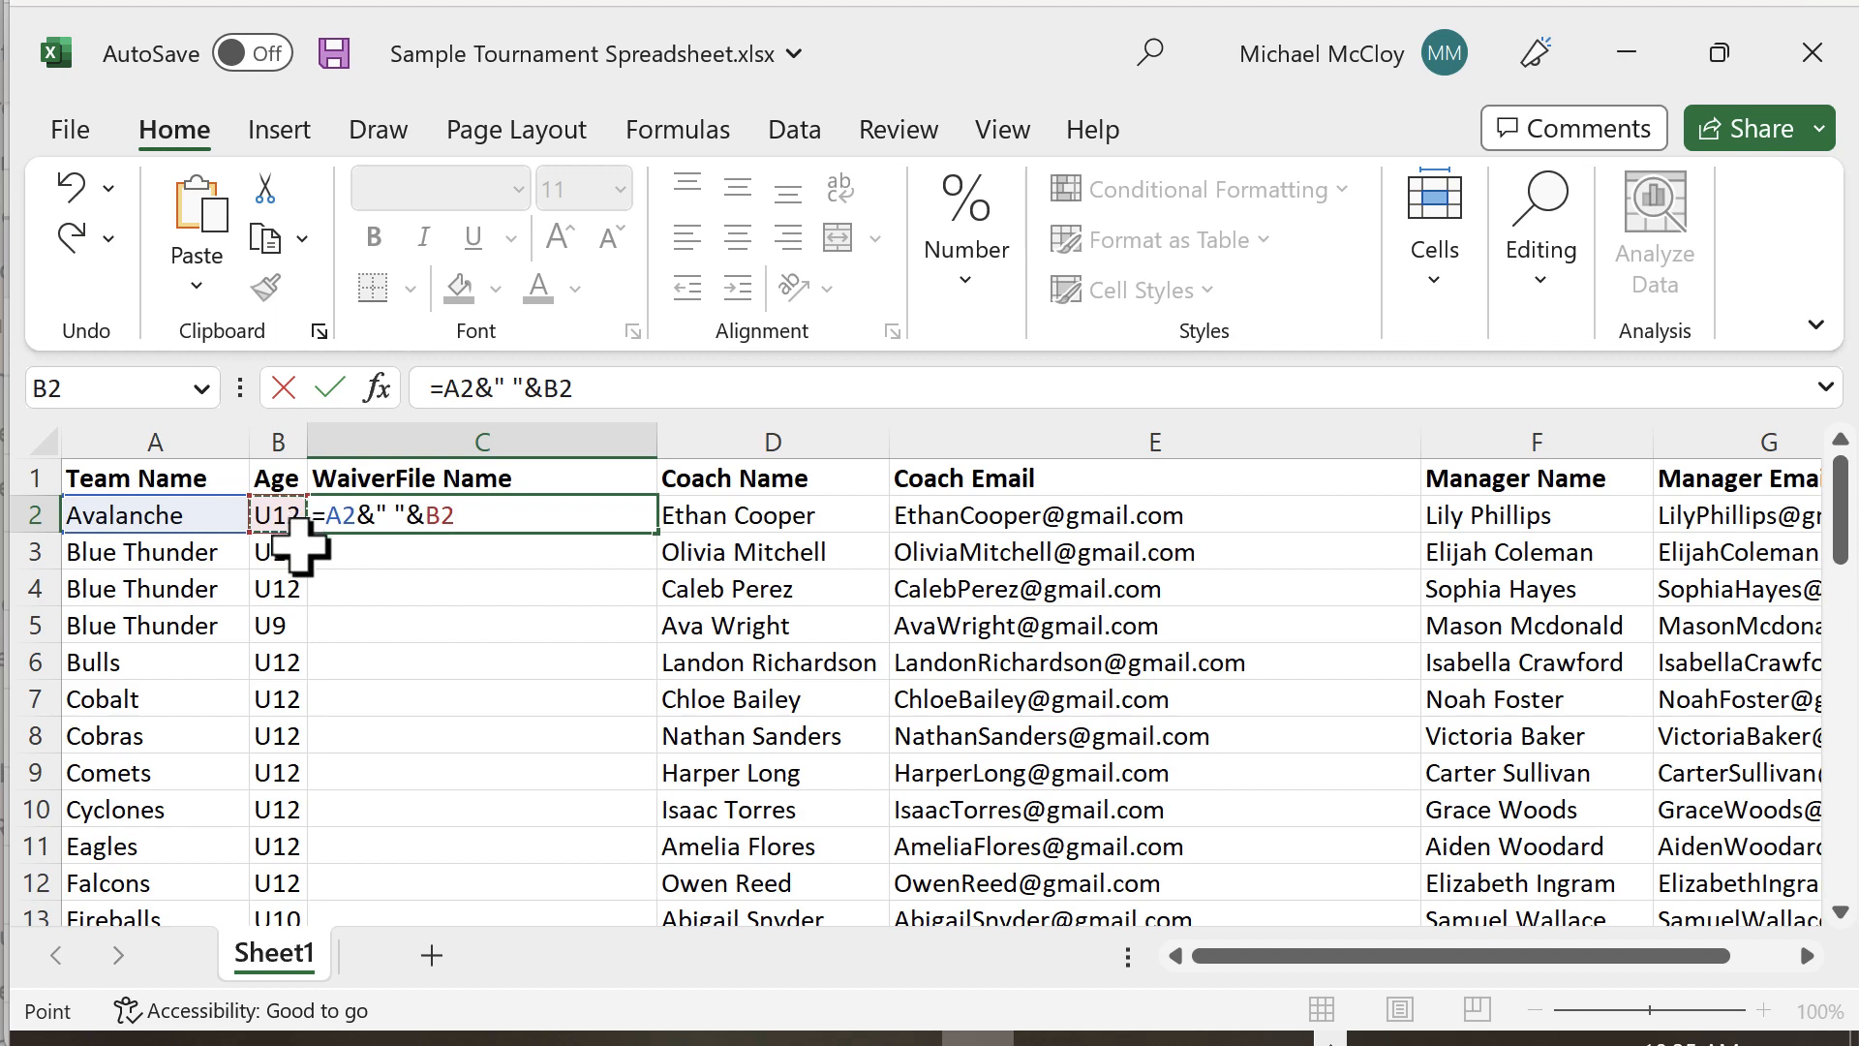
pyautogui.press('Return')
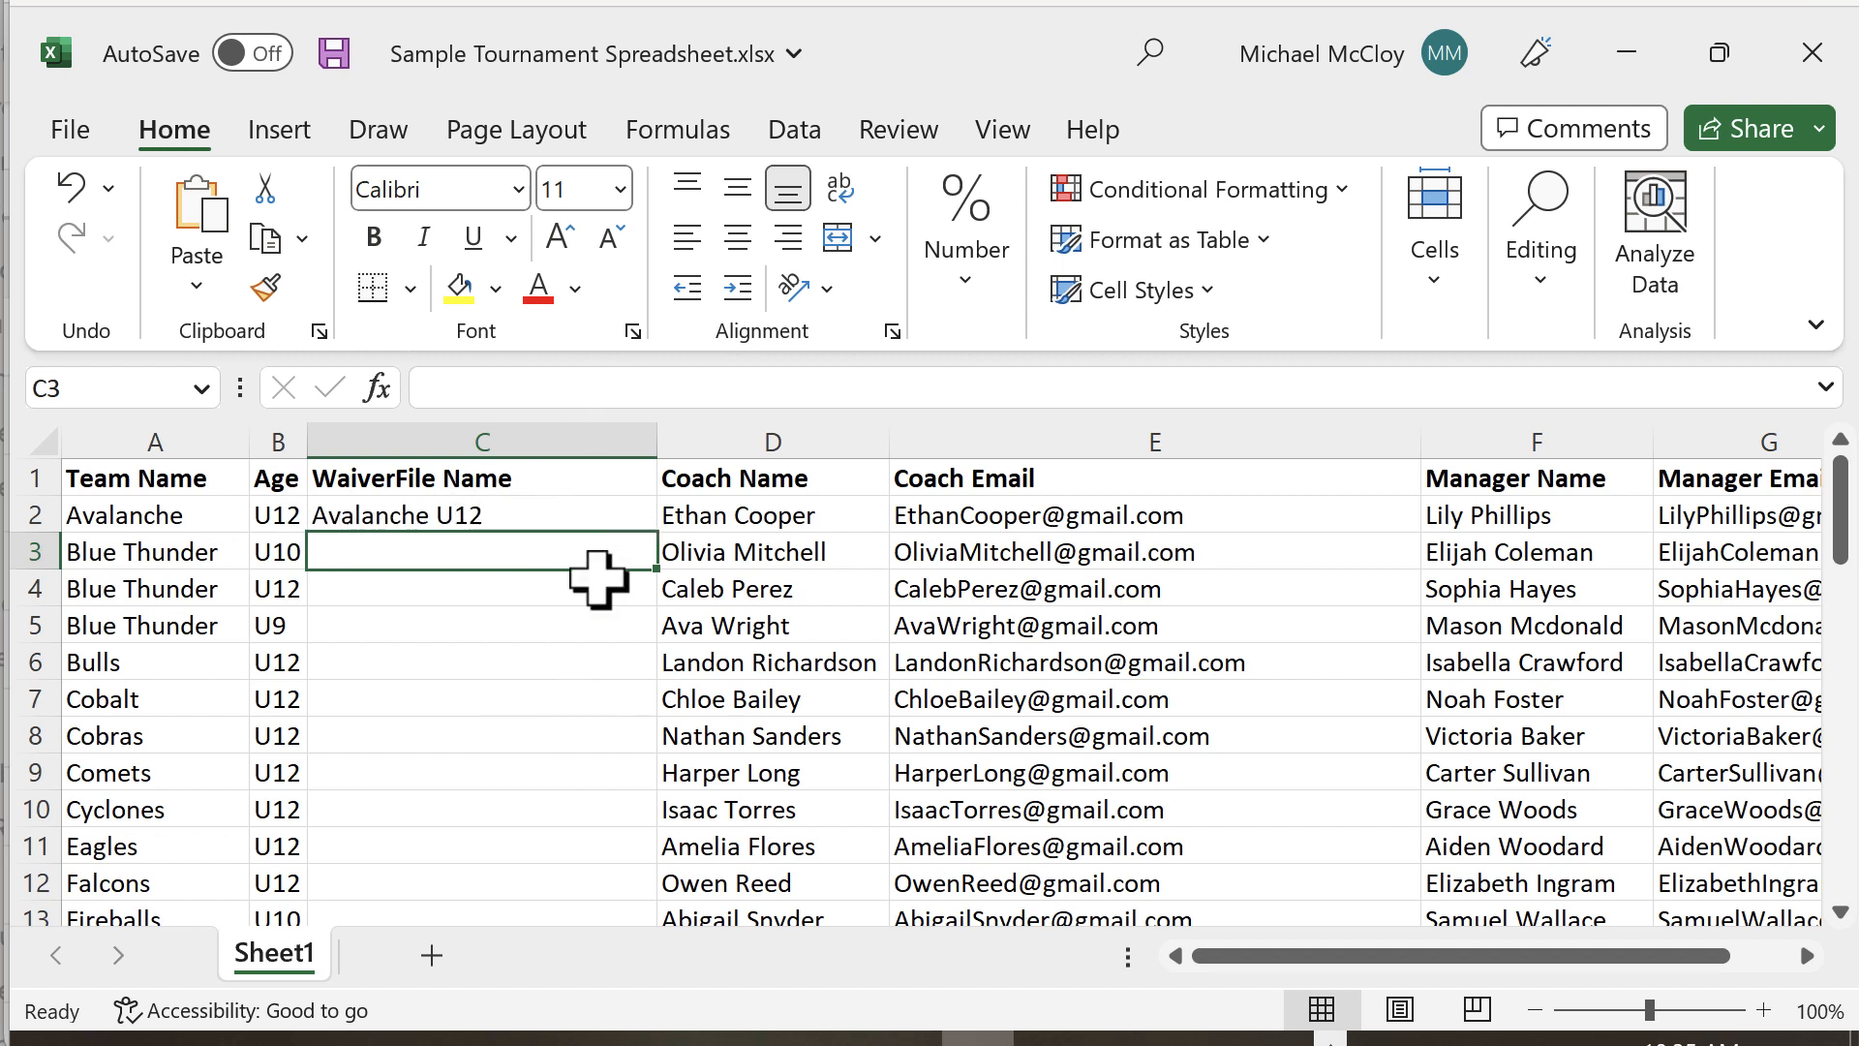
# Step: Fill the name-and-age formula down through row 51, check the results, and save the workbook
pyautogui.click(523, 521)
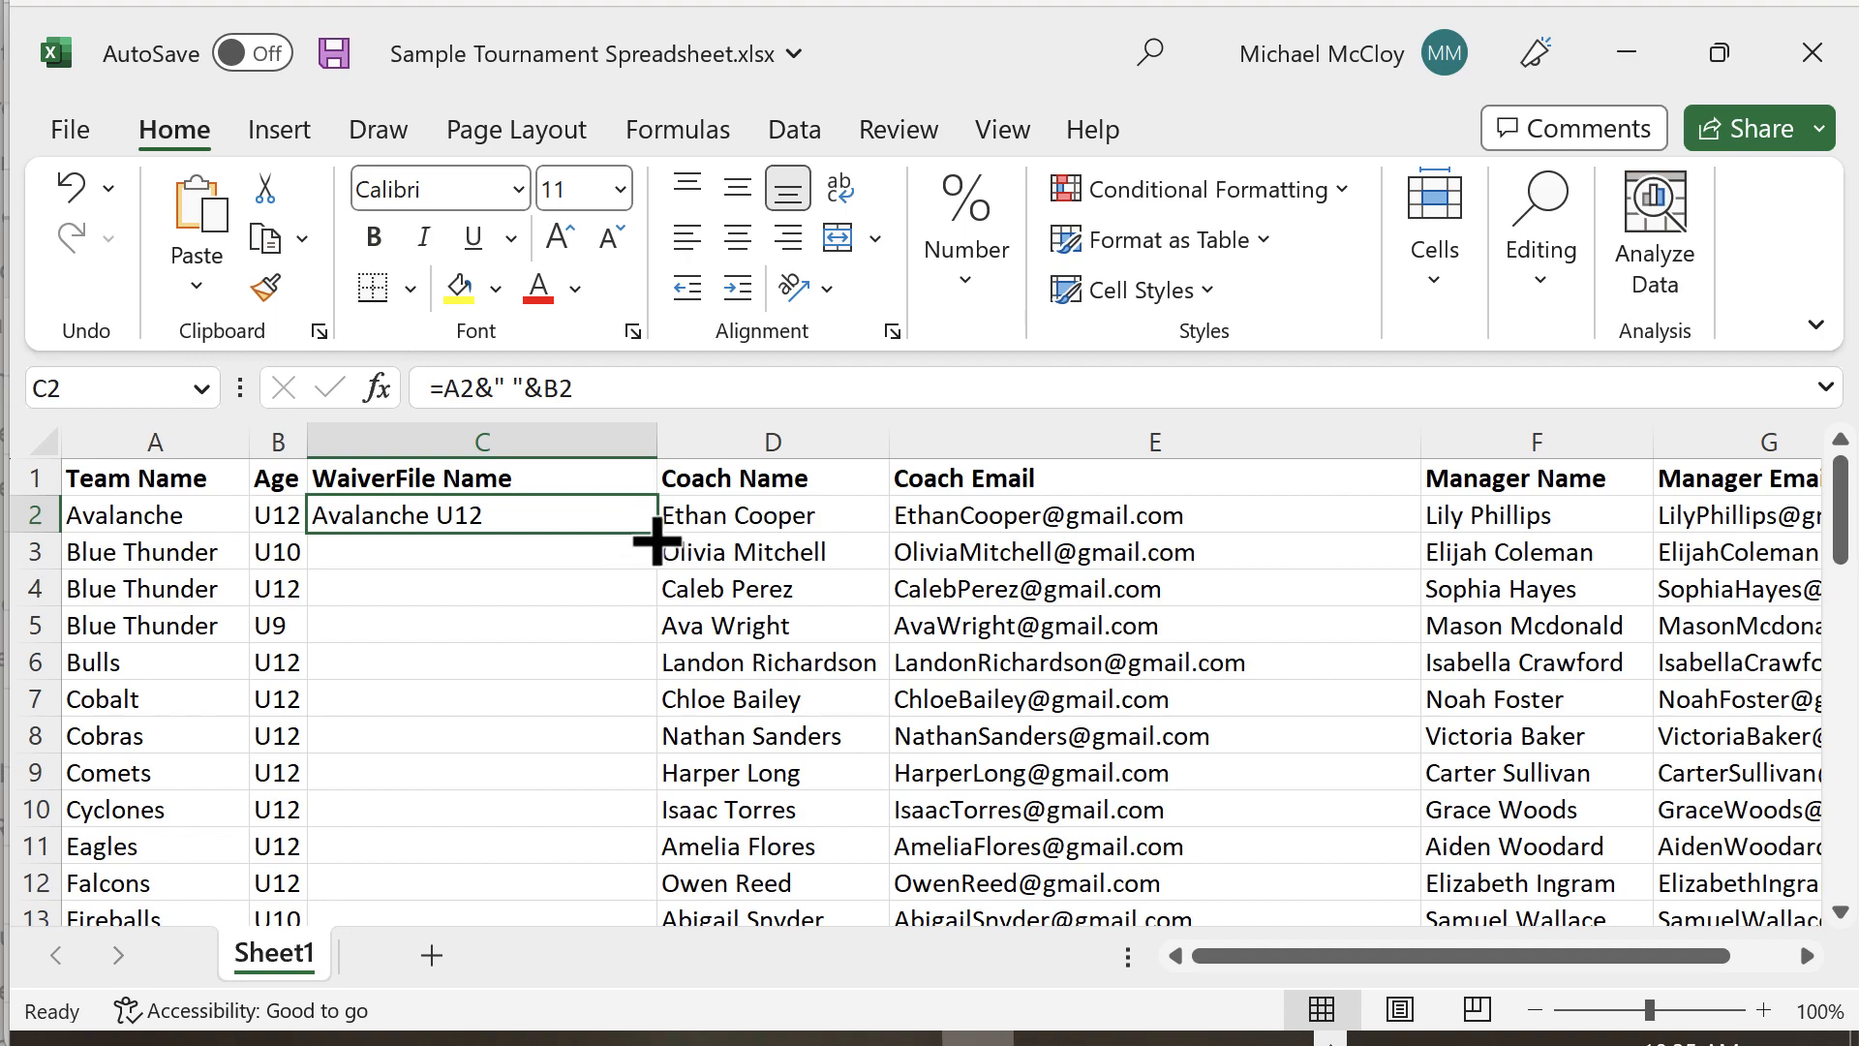
pyautogui.moveTo(653, 541); pyautogui.dragTo(631, 872)
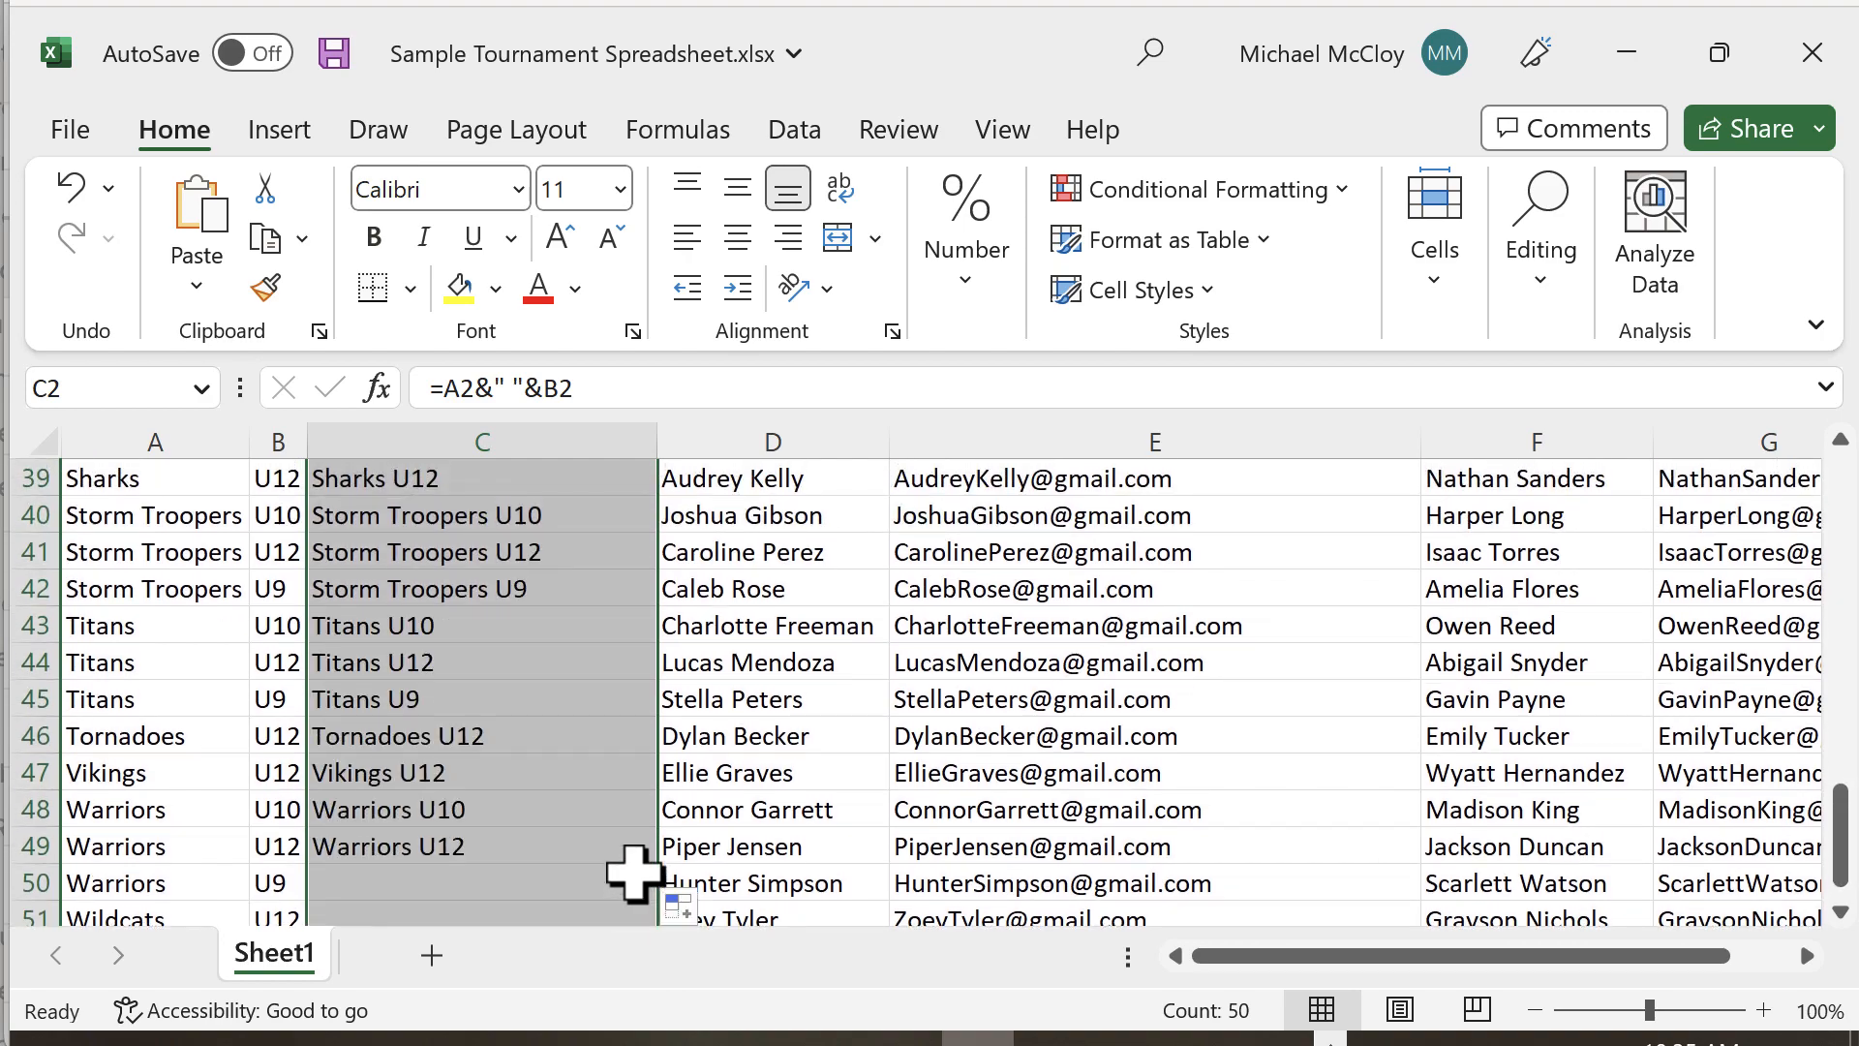
pyautogui.scroll(9, 435, 673)
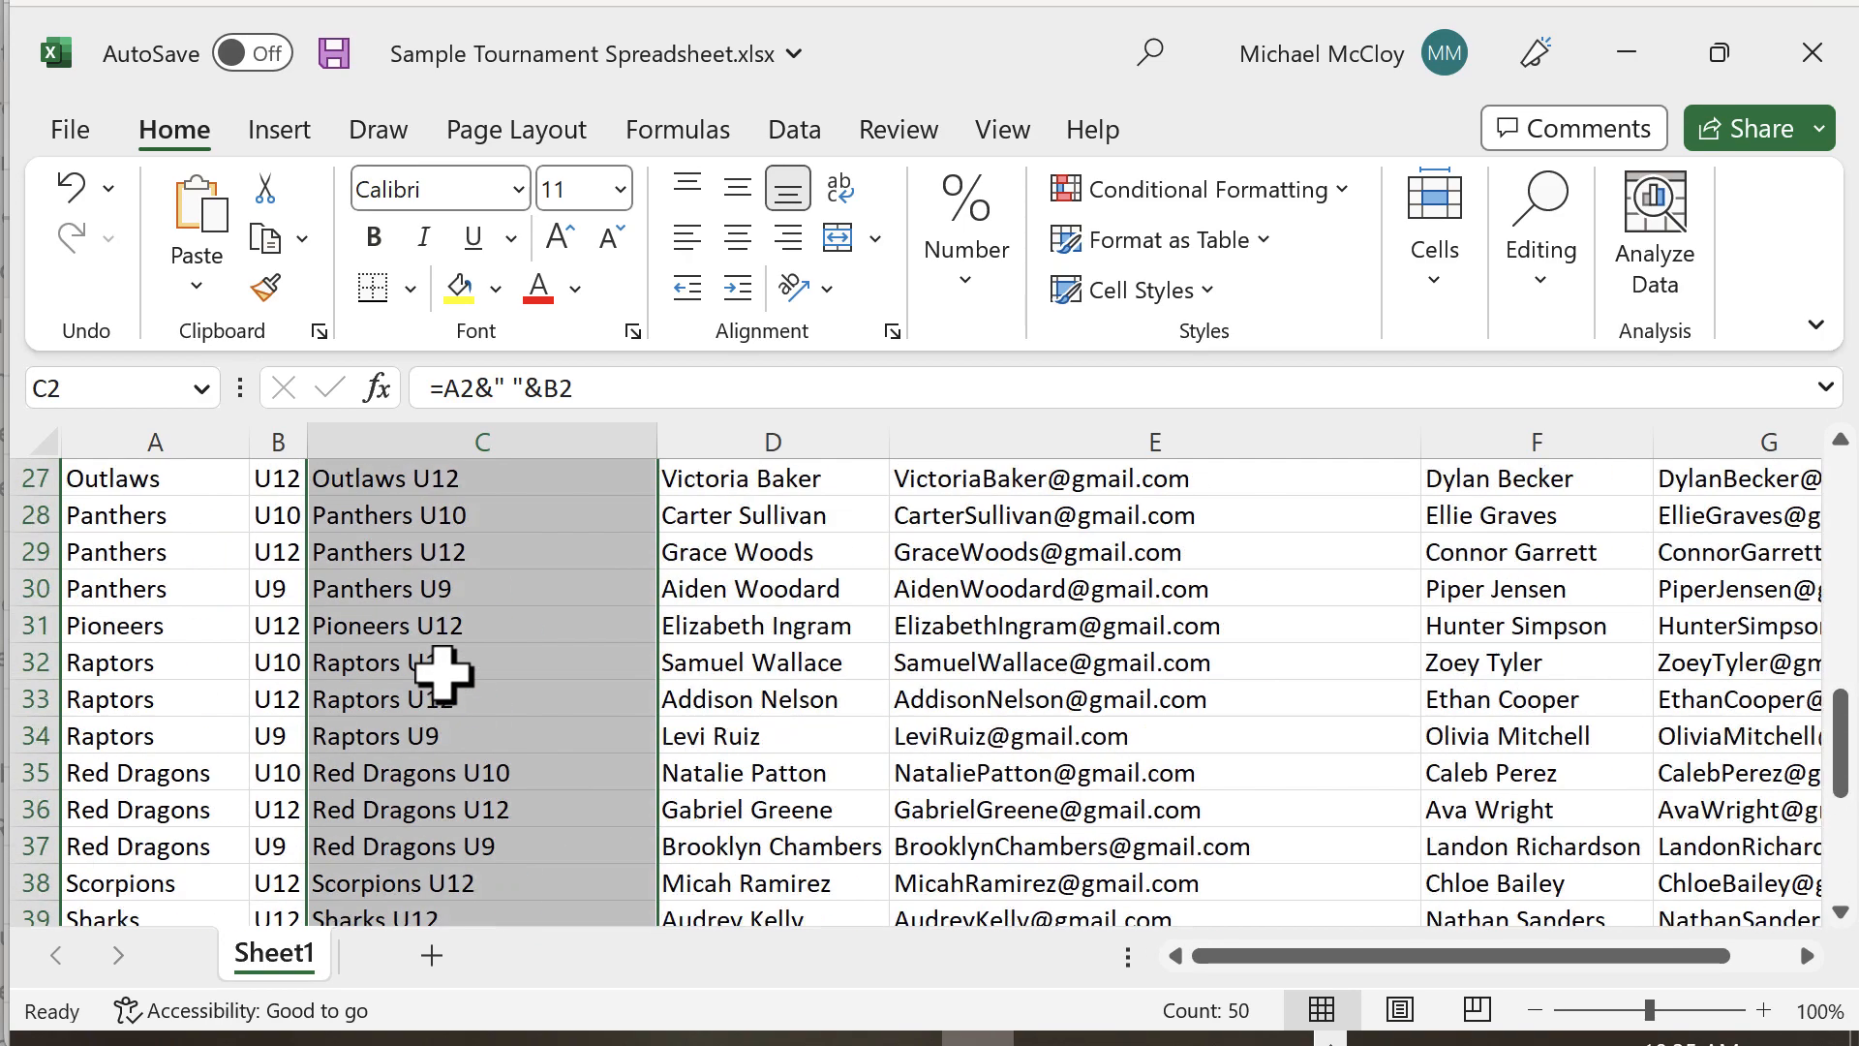
pyautogui.scroll(4, 442, 671)
pyautogui.click(511, 589)
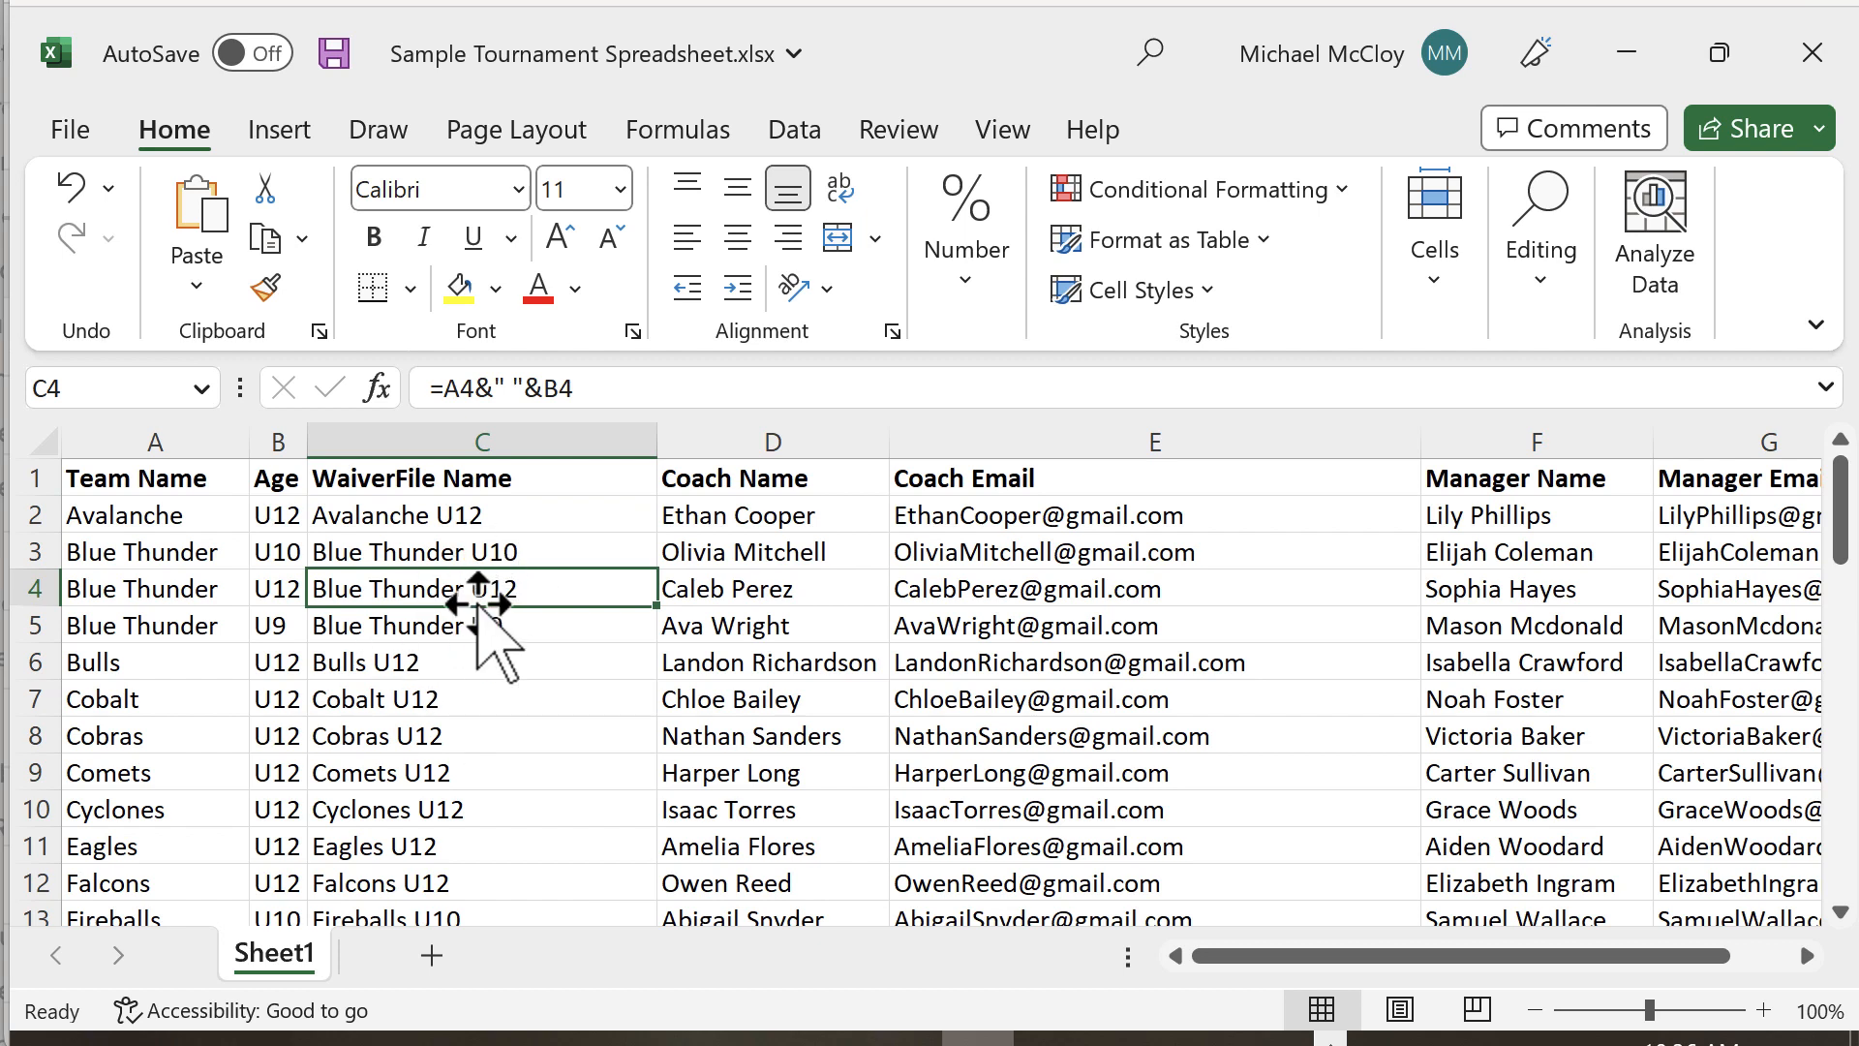
pyautogui.hotkey('ctrl', 's')
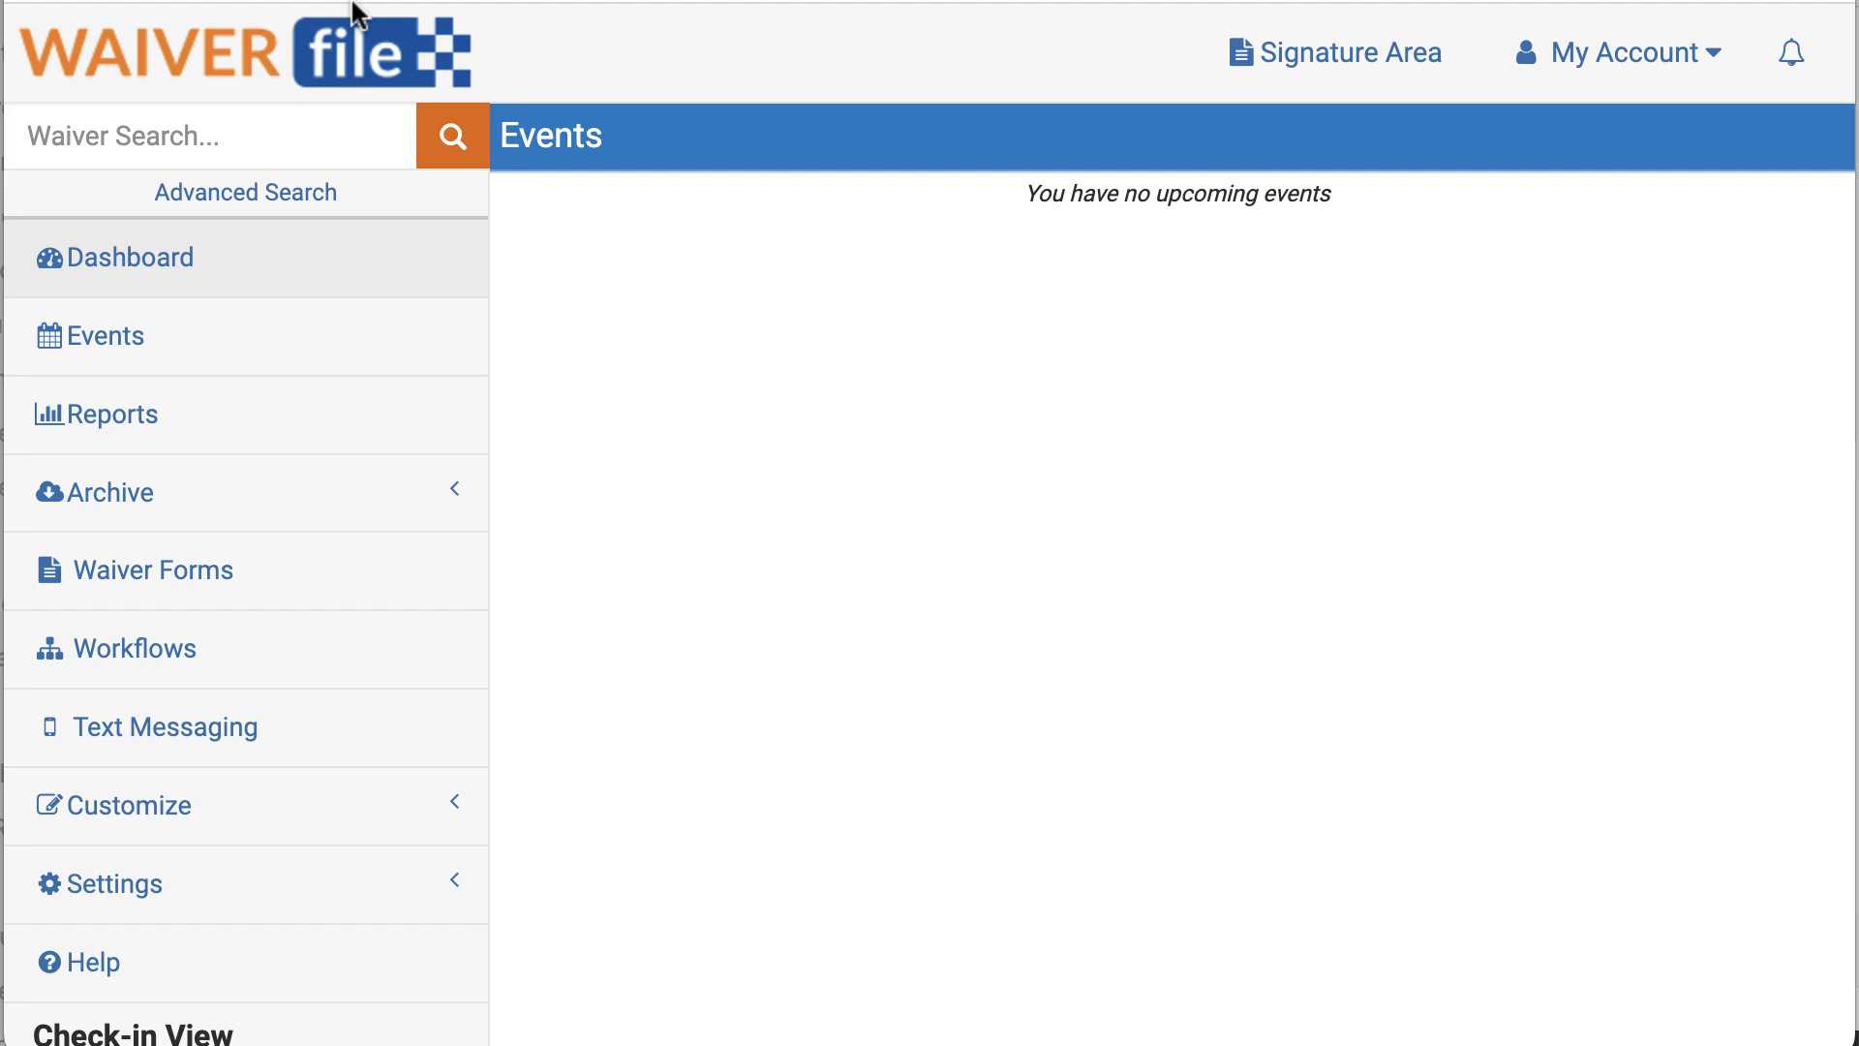
# Step: Create an Active 'Sample Tournament' workflow in Events mode
pyautogui.click(139, 662)
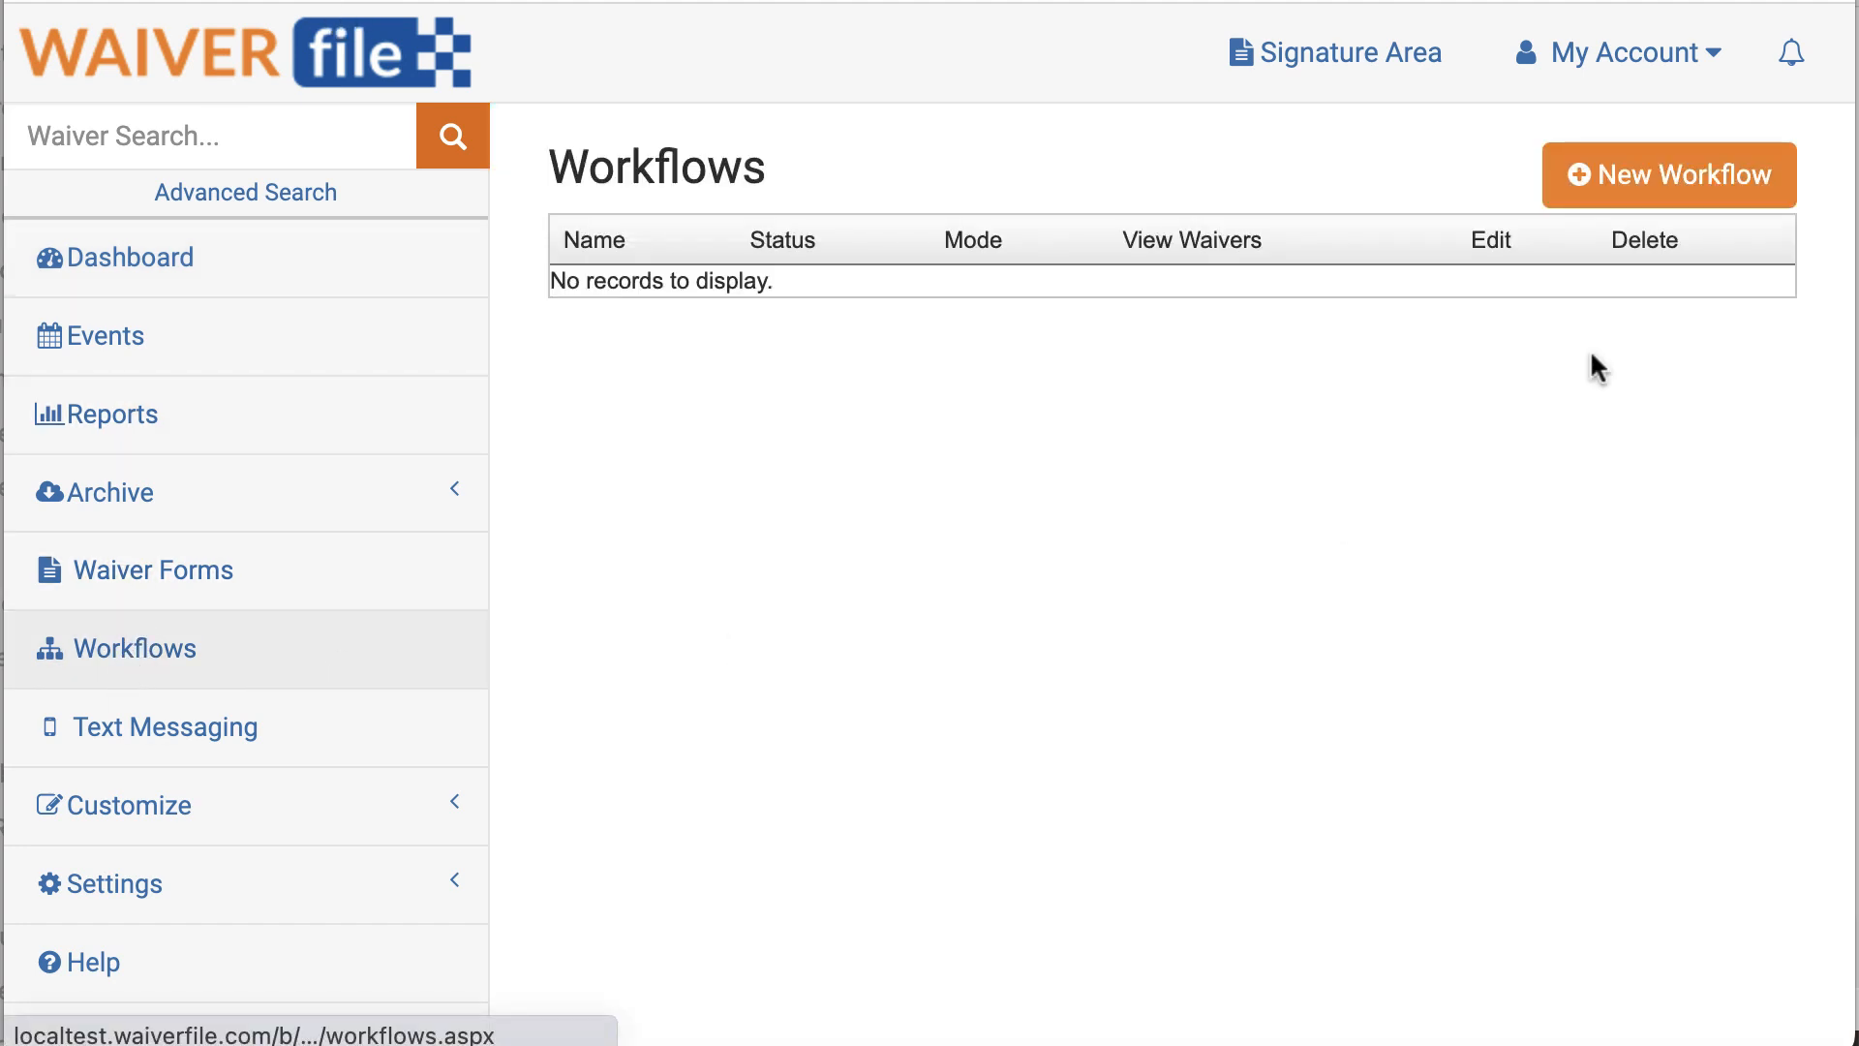
pyautogui.click(1671, 174)
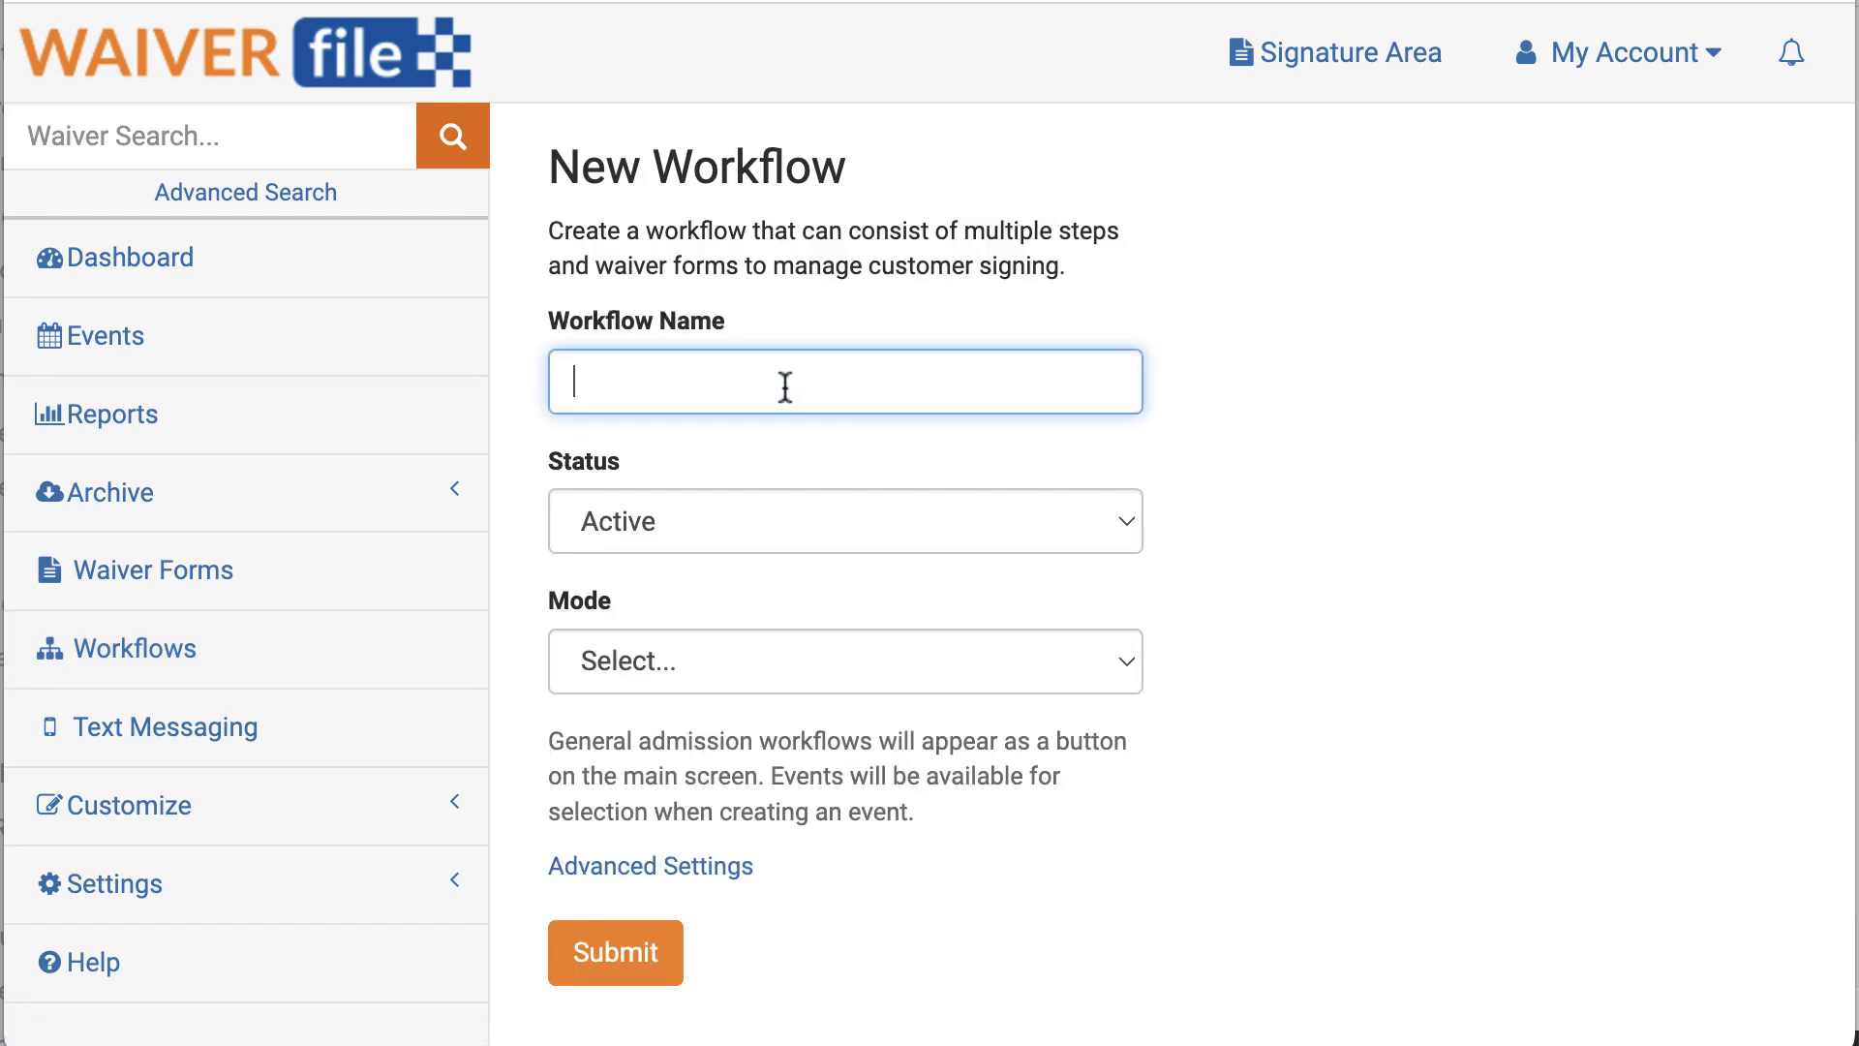
pyautogui.write('Sample ')
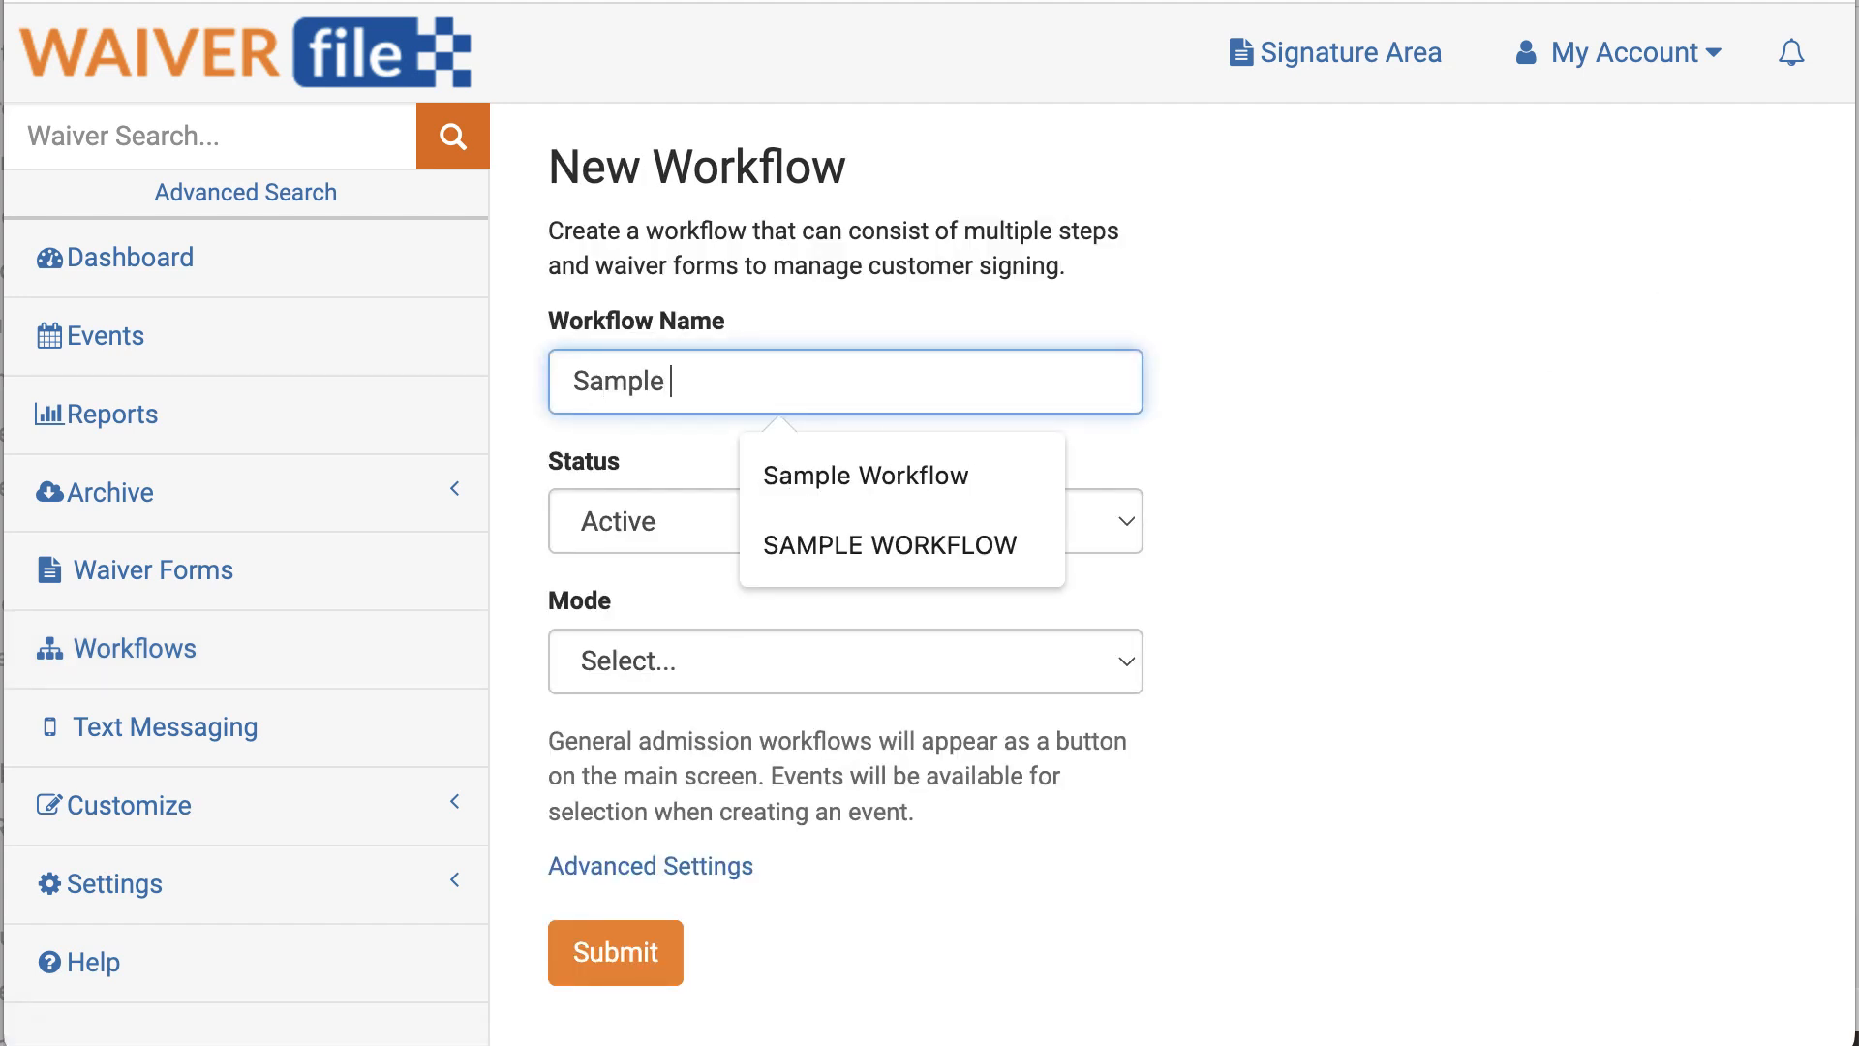
pyautogui.write('Tourna')
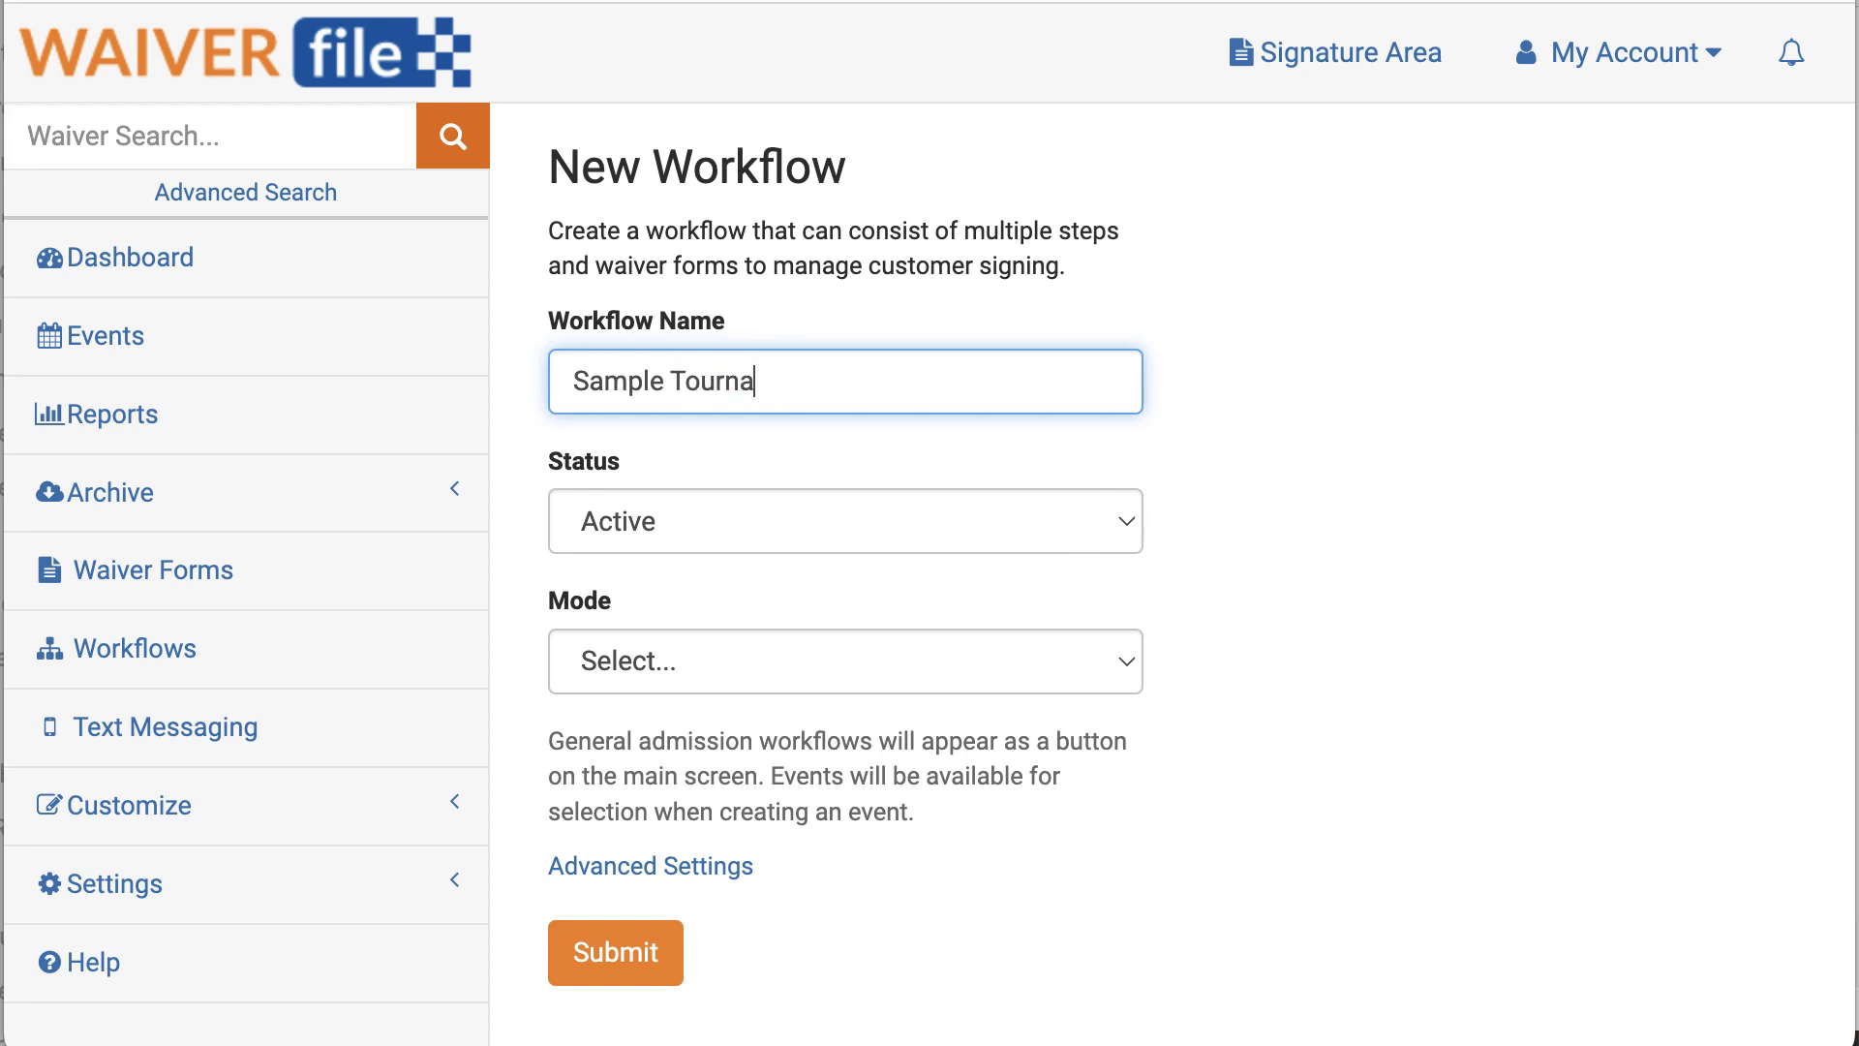
pyautogui.write('ment')
pyautogui.click(645, 515)
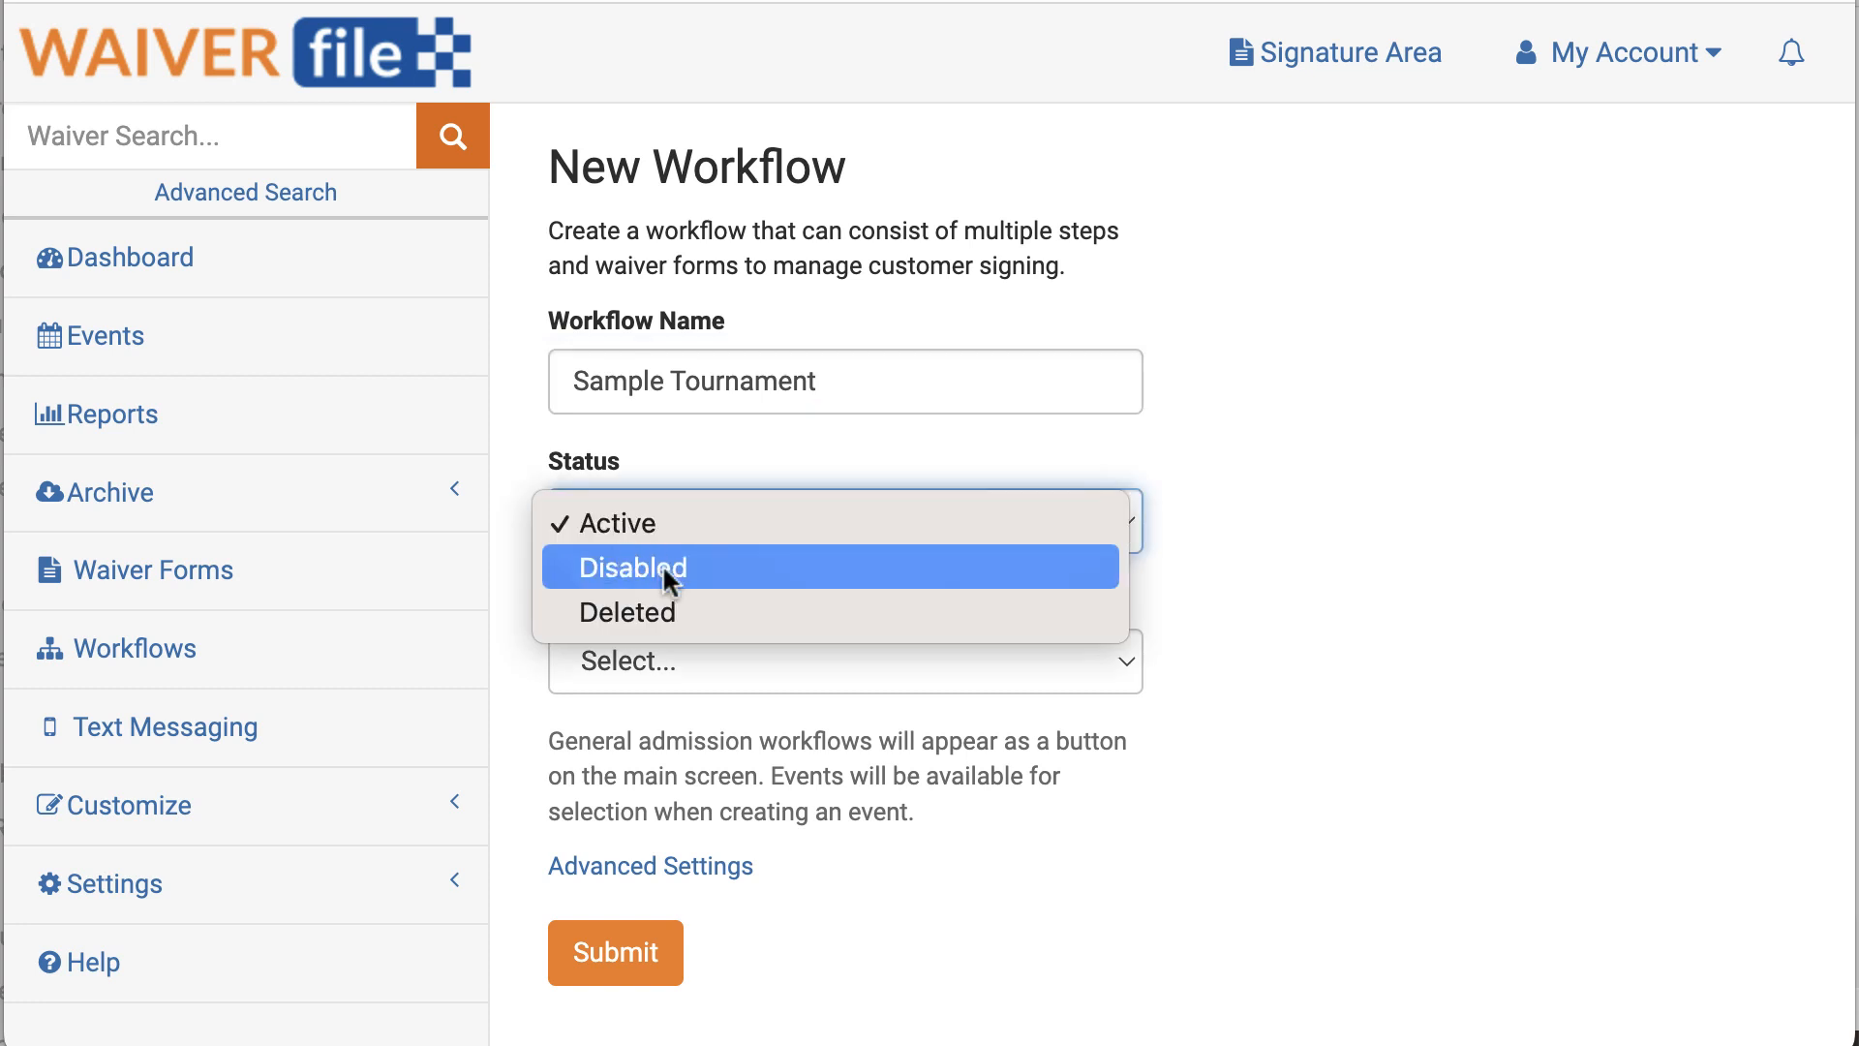
pyautogui.click(1022, 474)
pyautogui.click(667, 660)
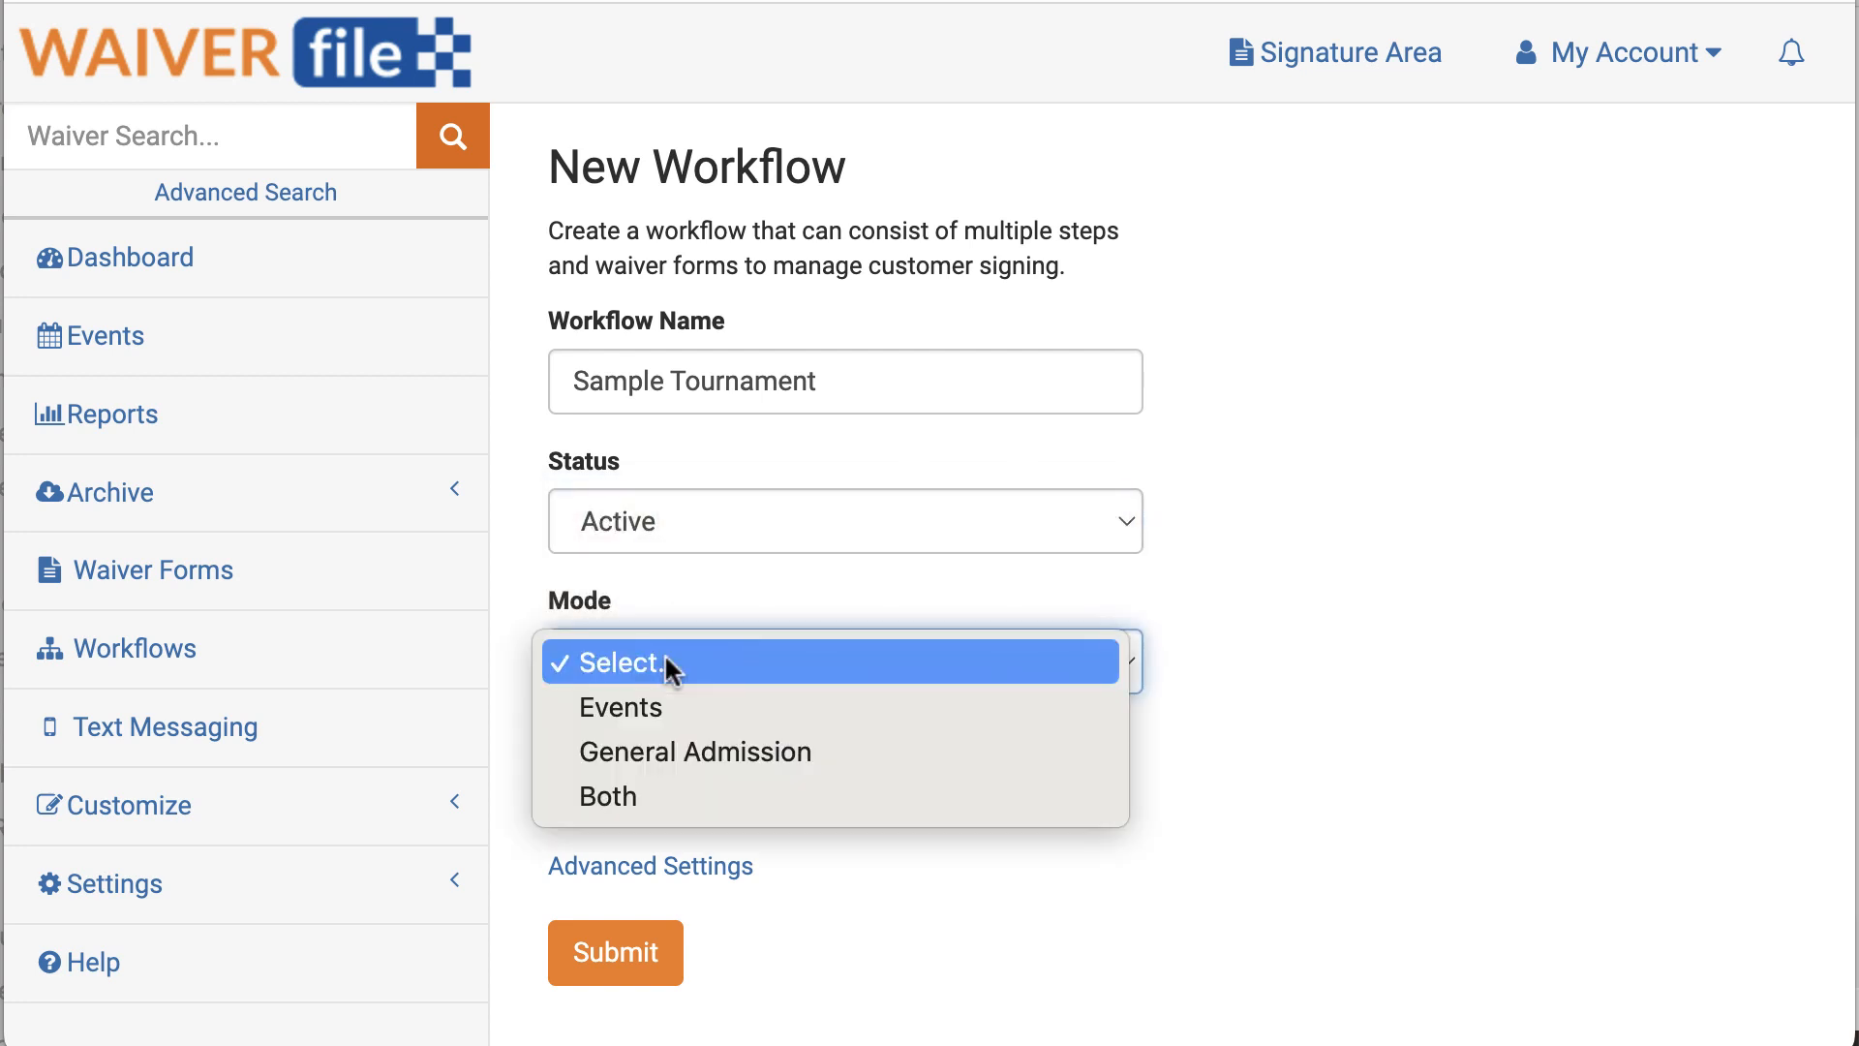
pyautogui.click(645, 706)
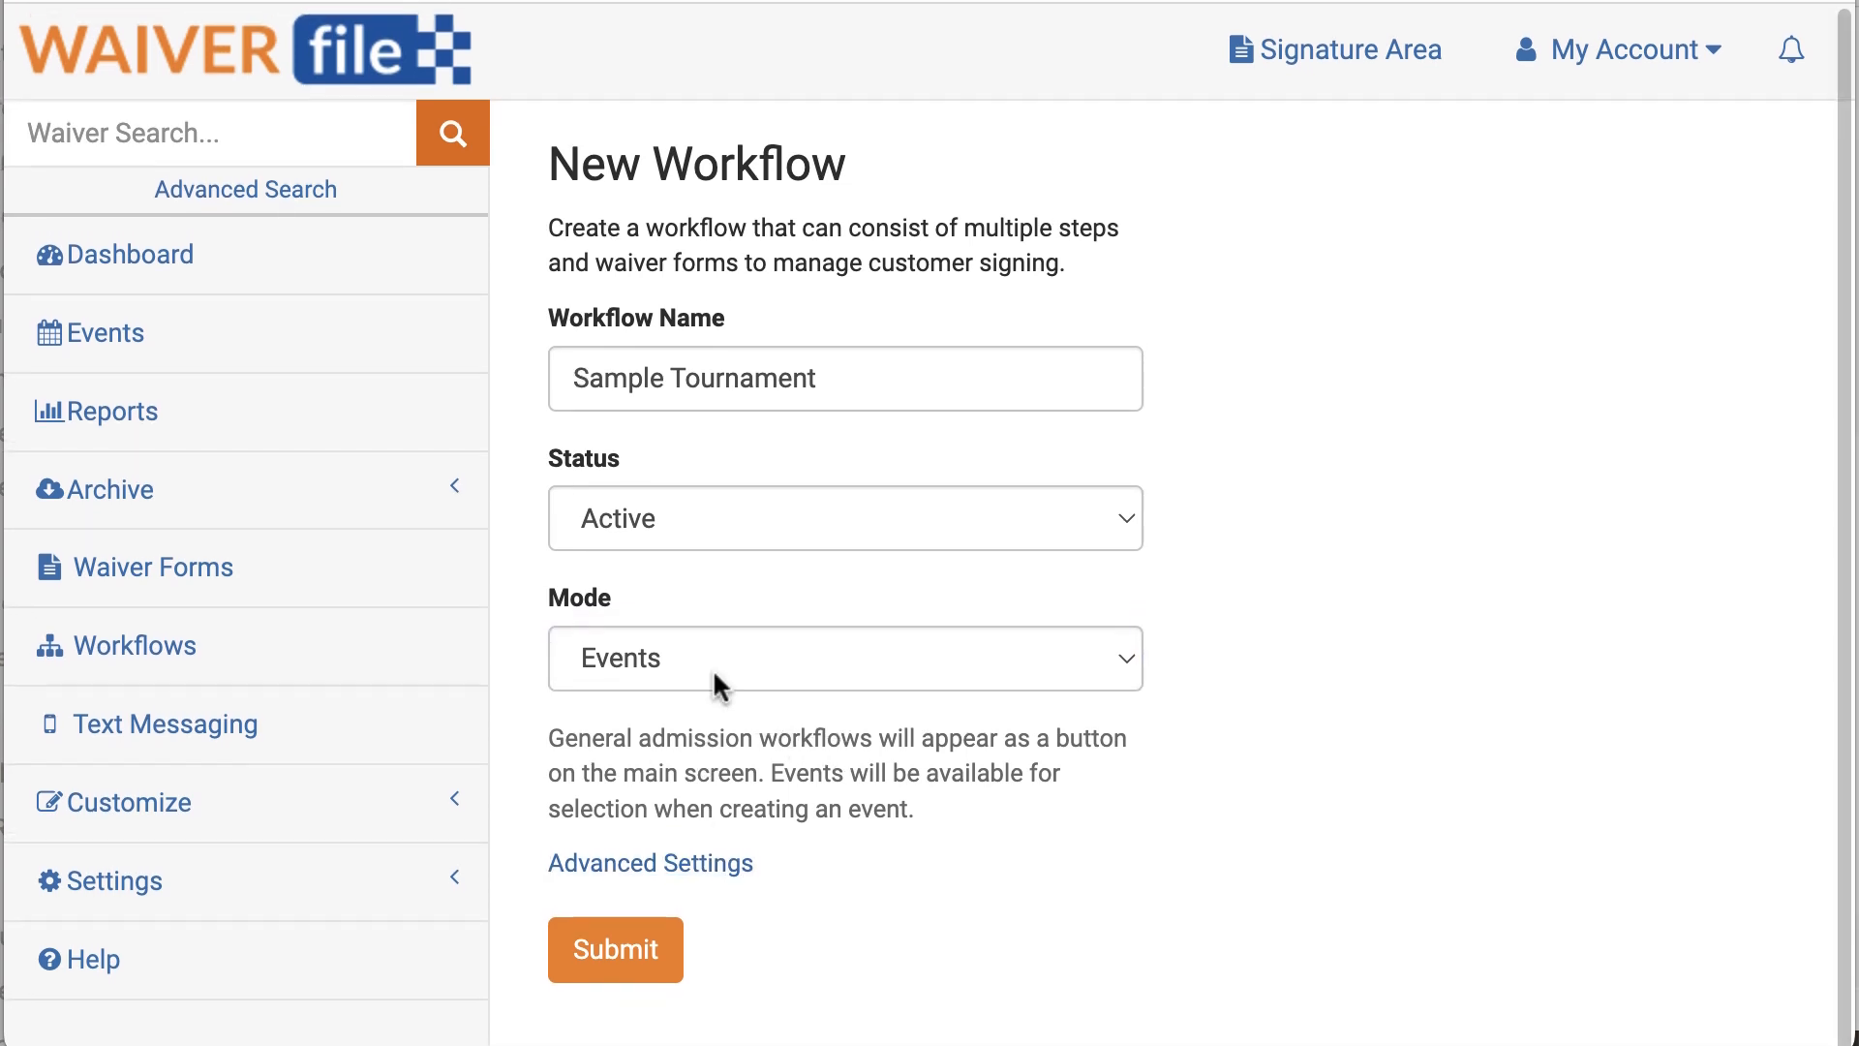
pyautogui.click(713, 667)
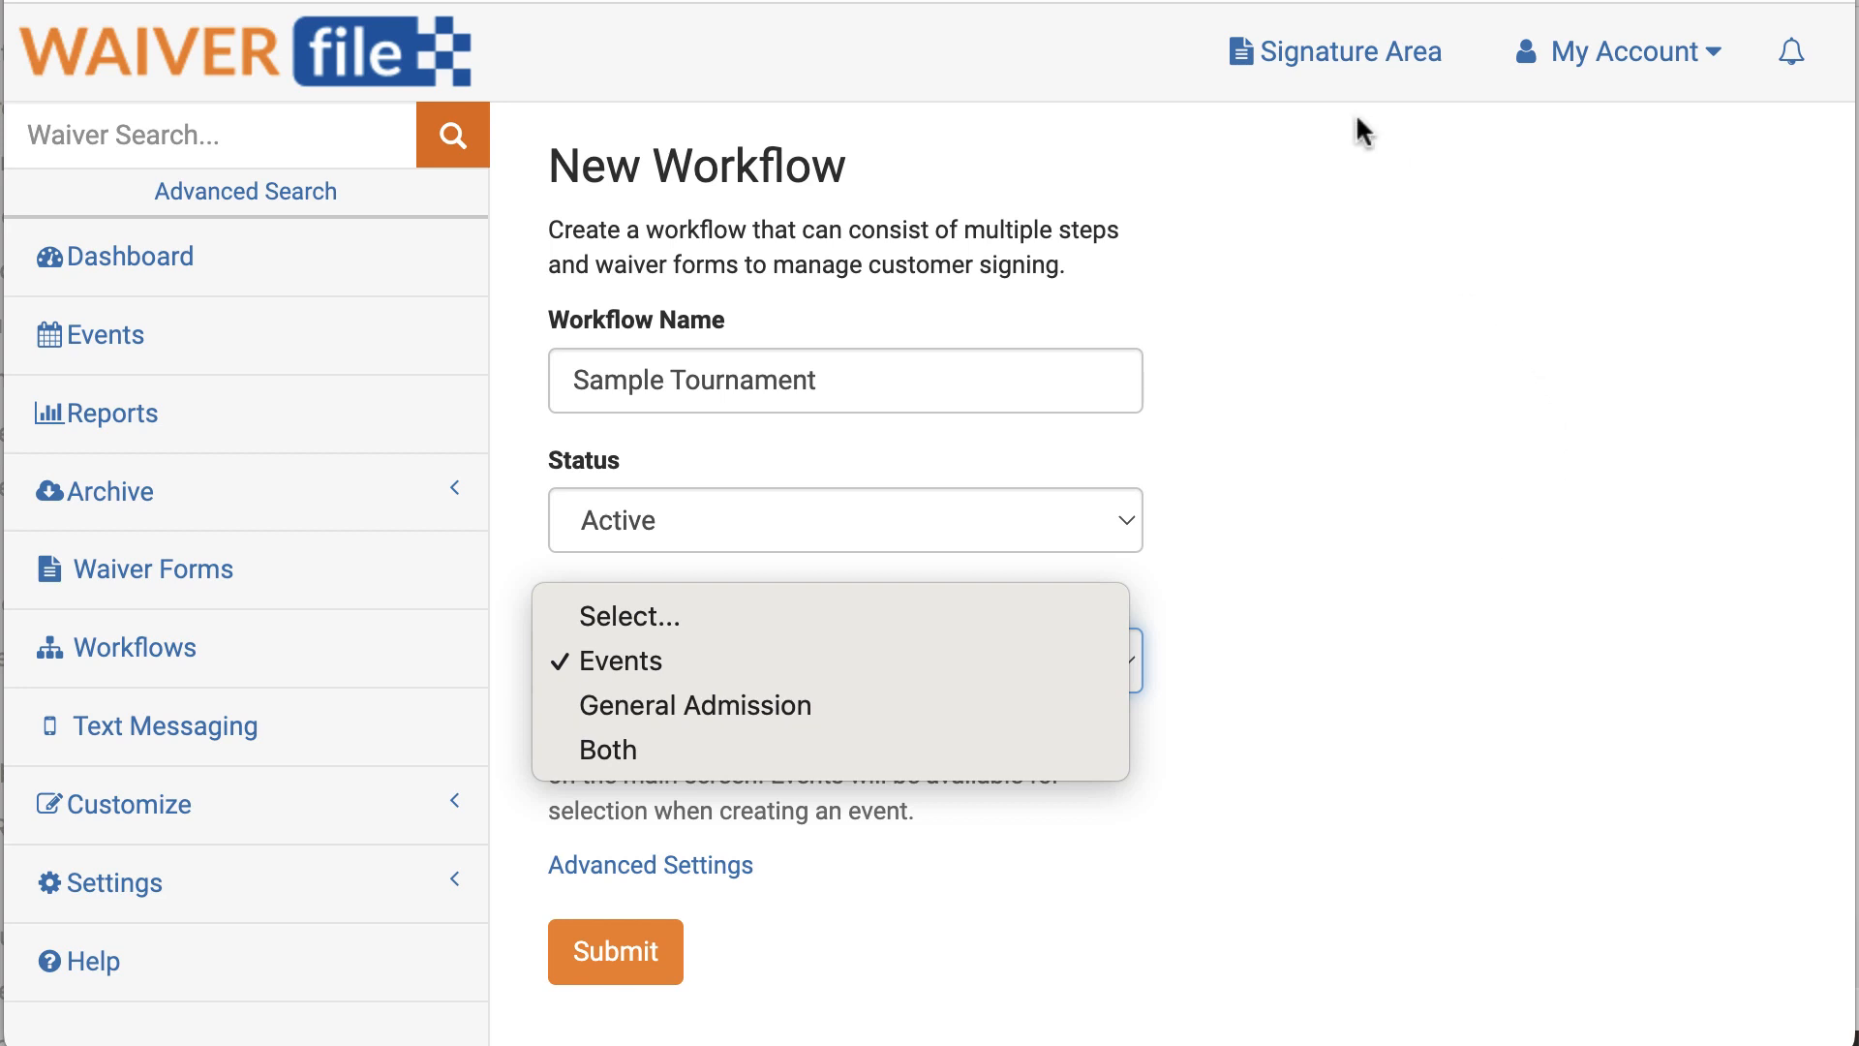
pyautogui.click(1358, 639)
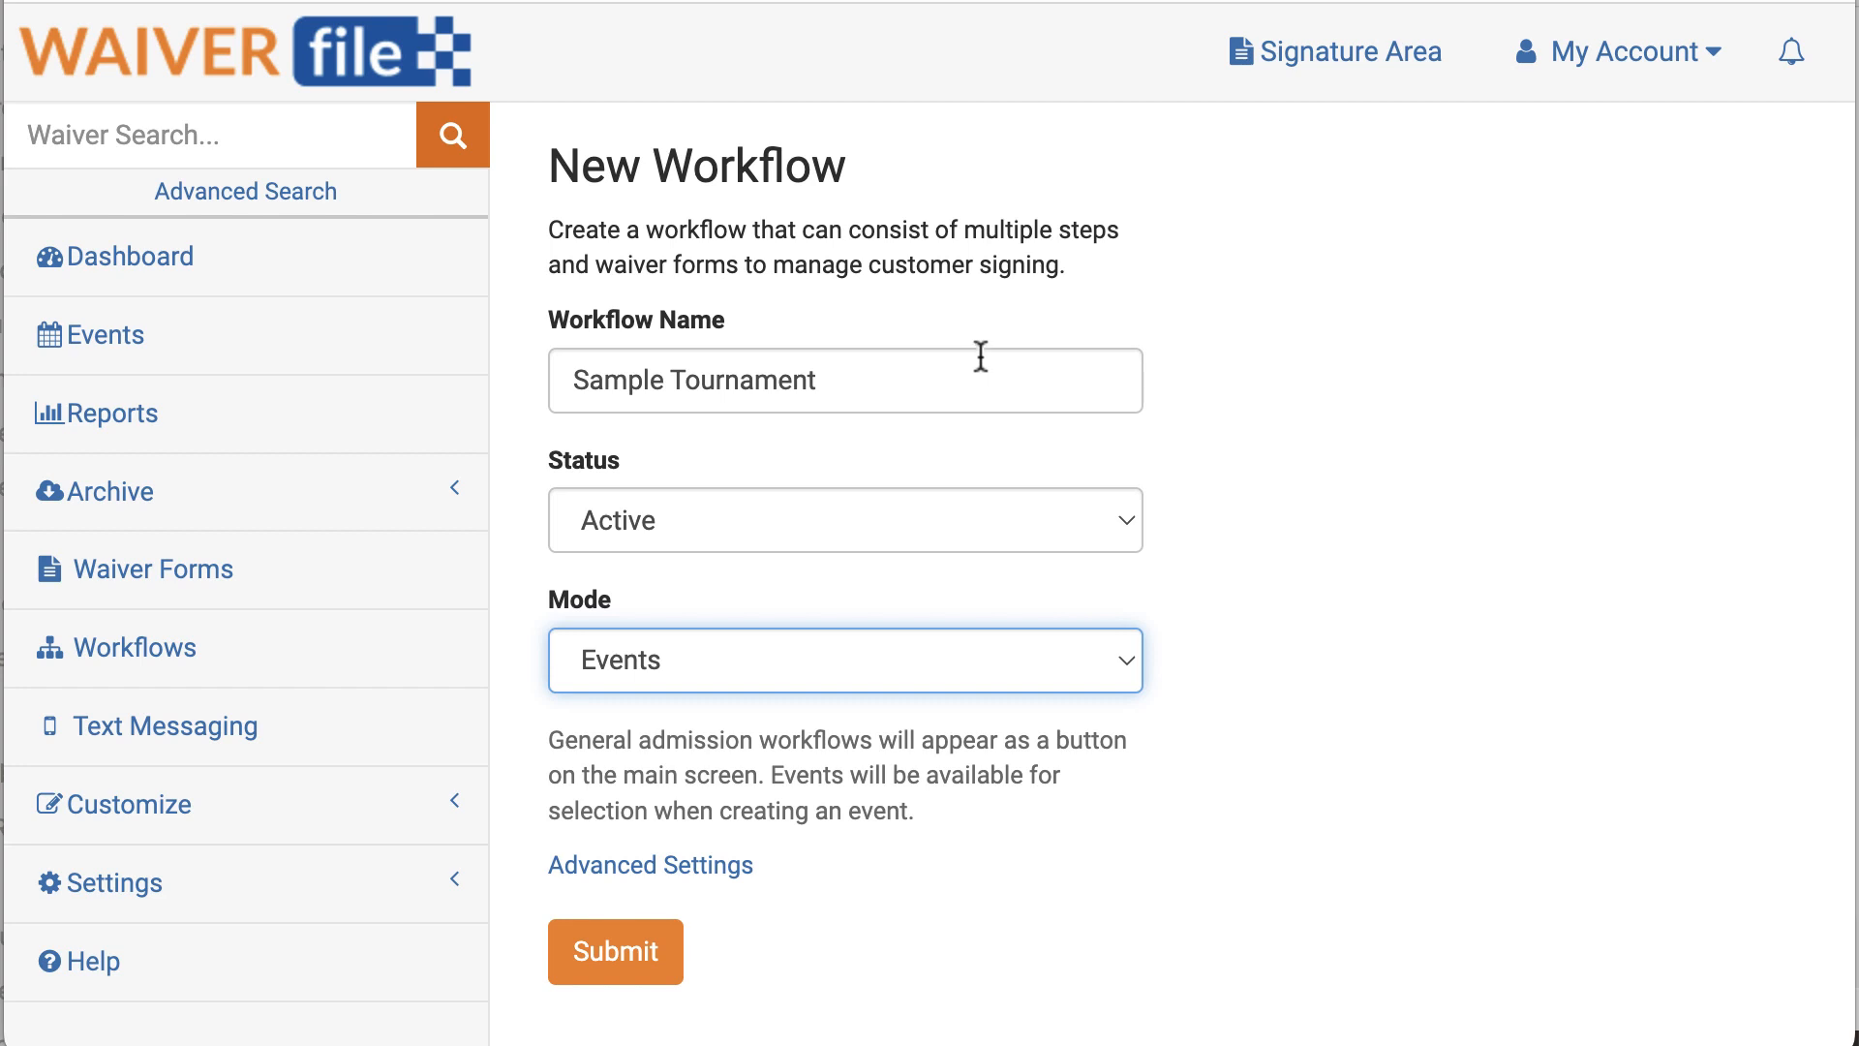
pyautogui.click(618, 951)
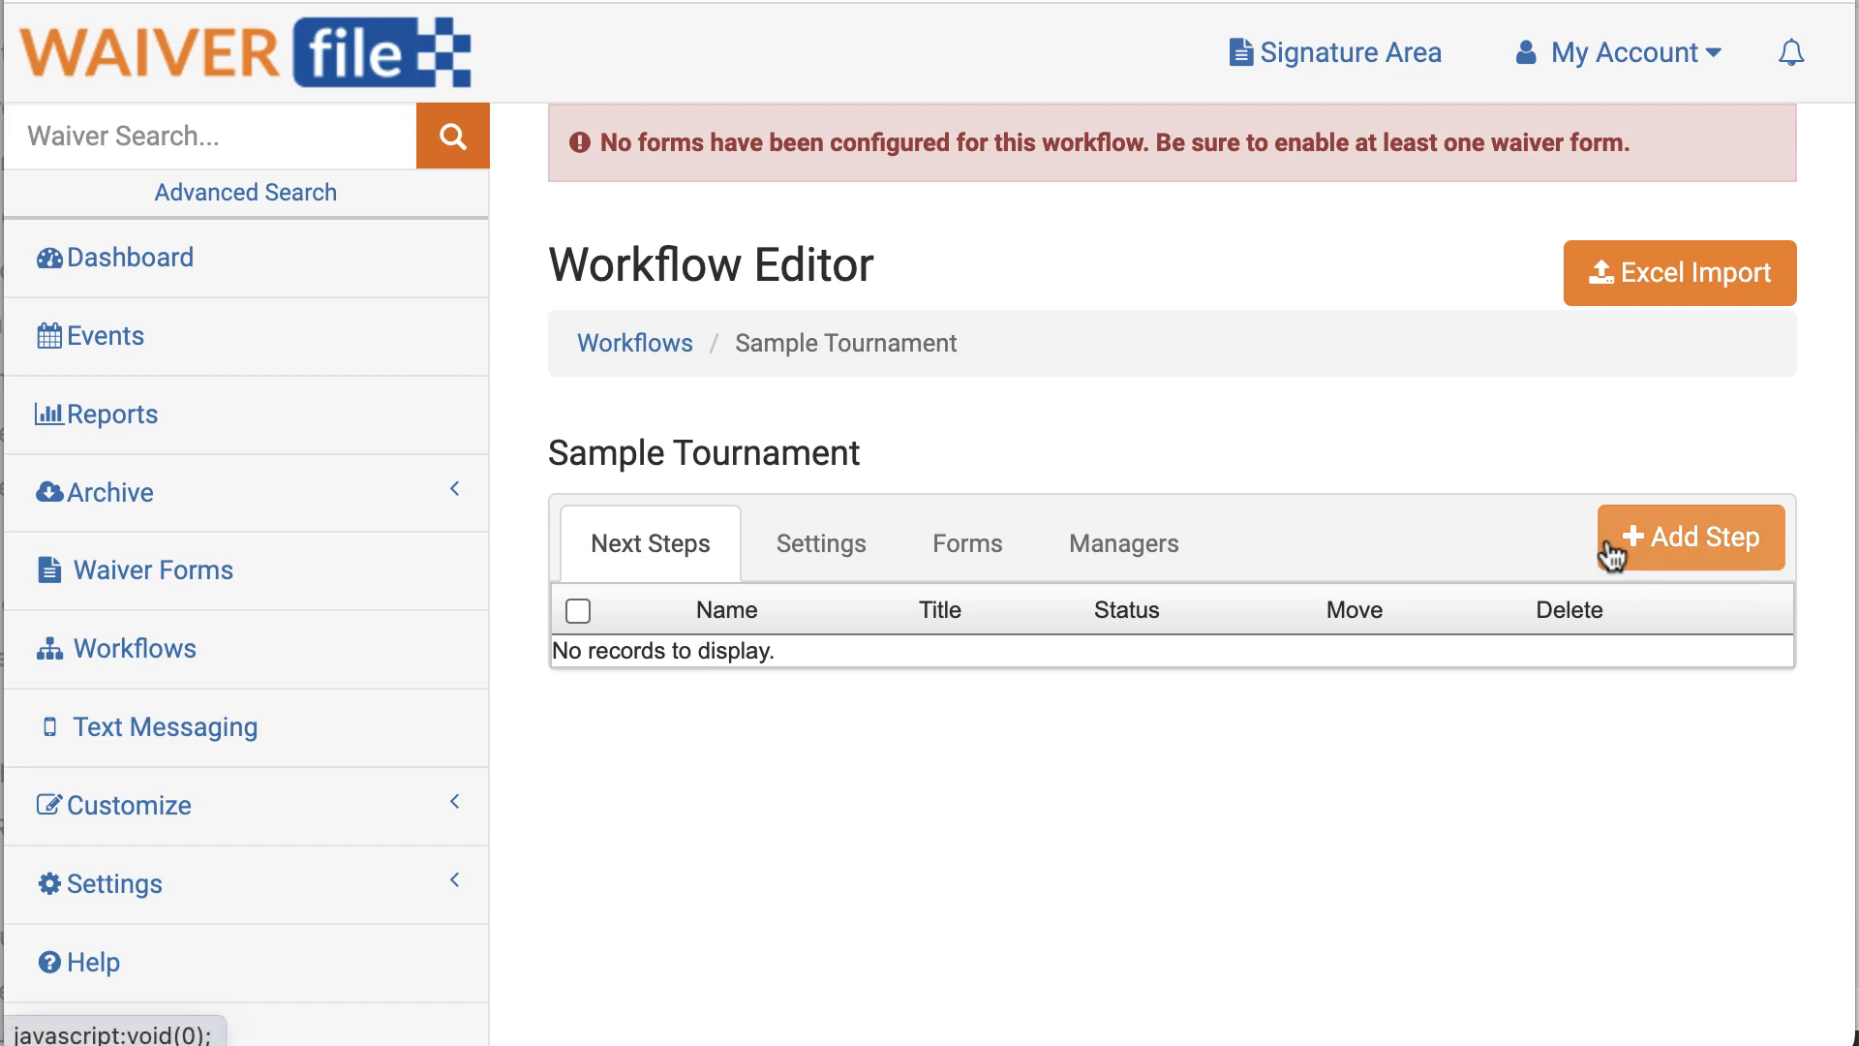
# Step: Add a Players/Coaches step to the workflow
pyautogui.click(1724, 557)
pyautogui.click(657, 340)
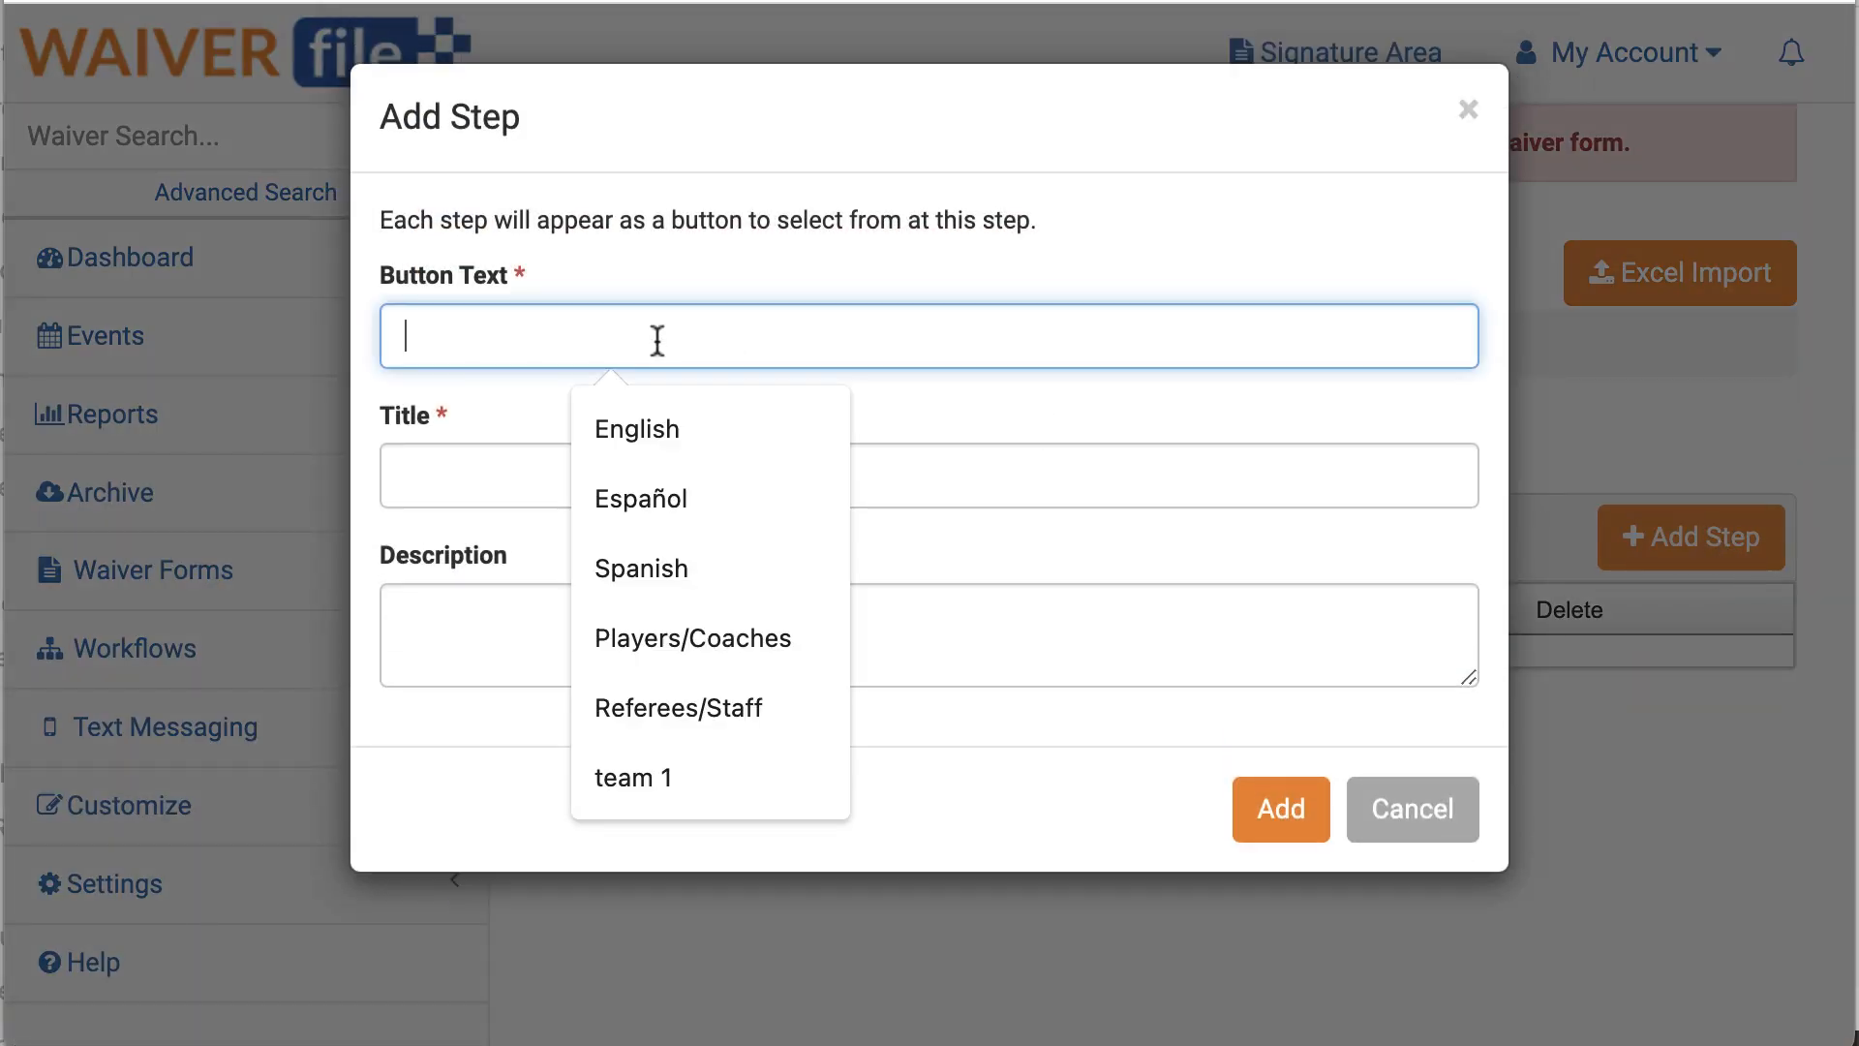
pyautogui.write('Players/Coaches')
pyautogui.click(717, 429)
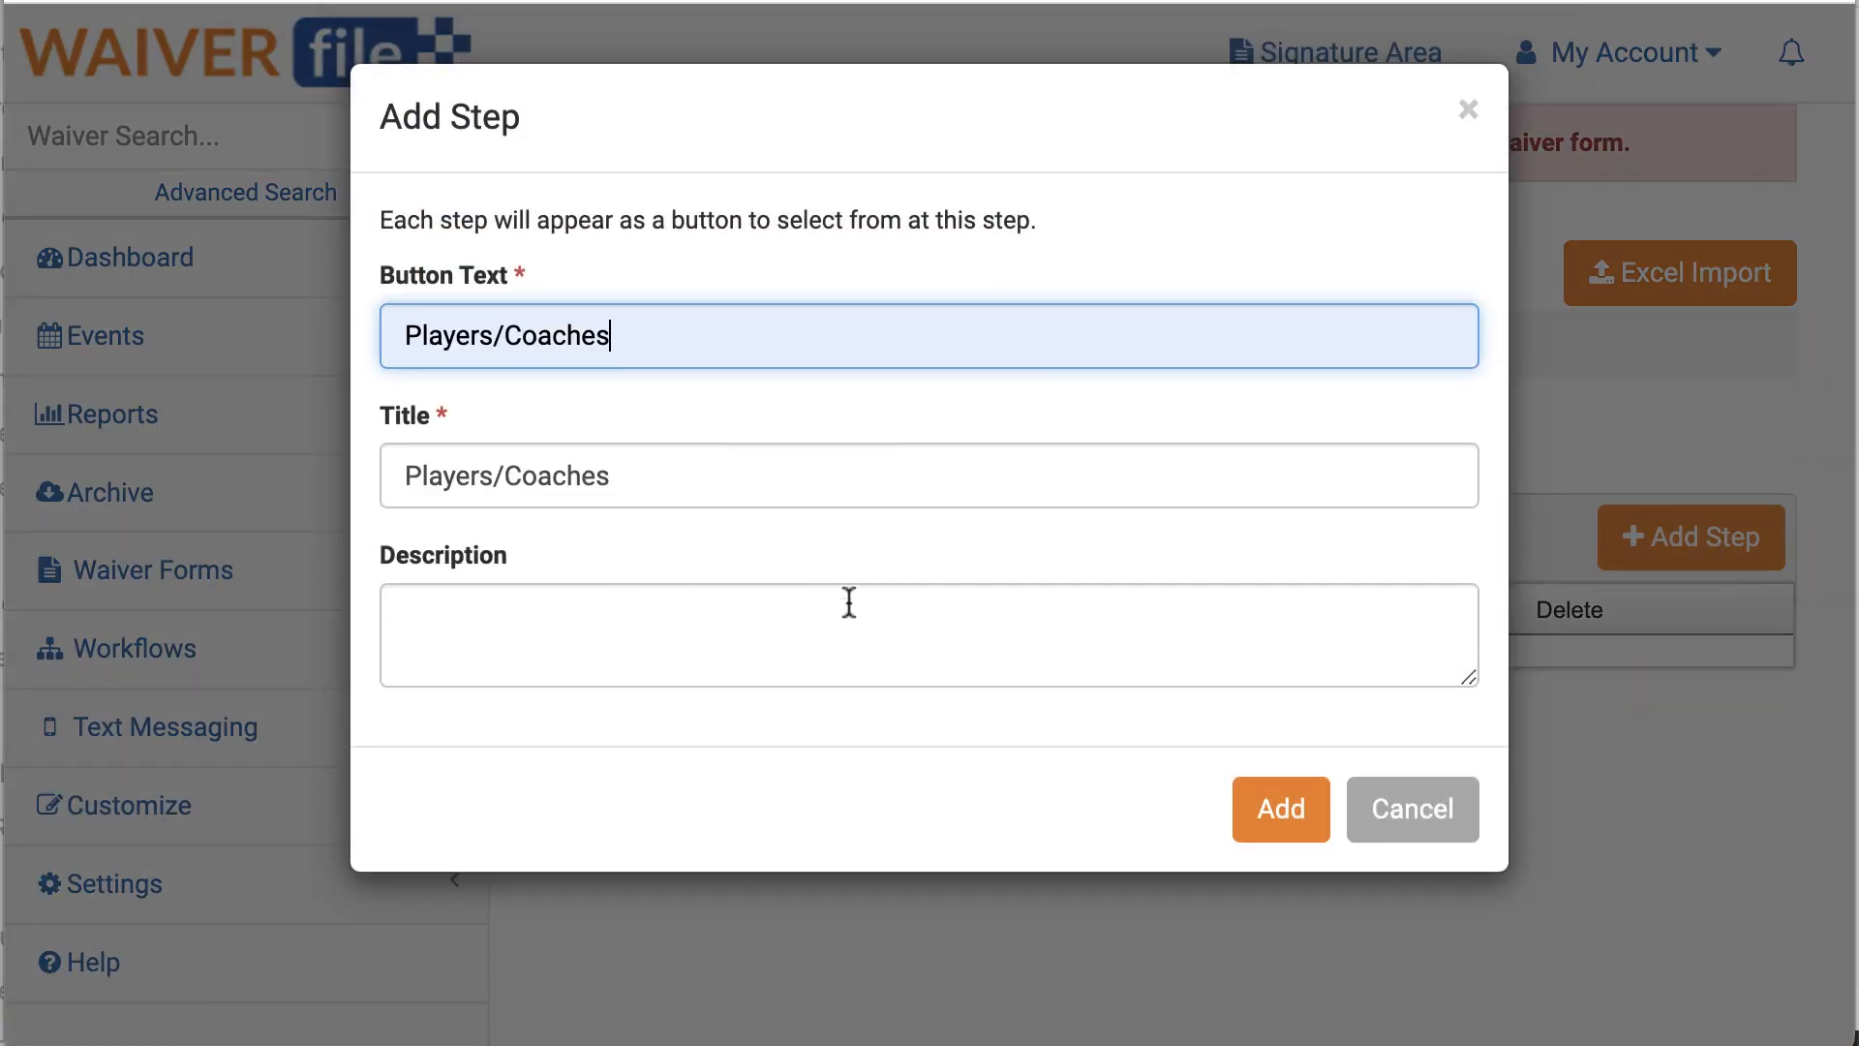
pyautogui.click(1288, 813)
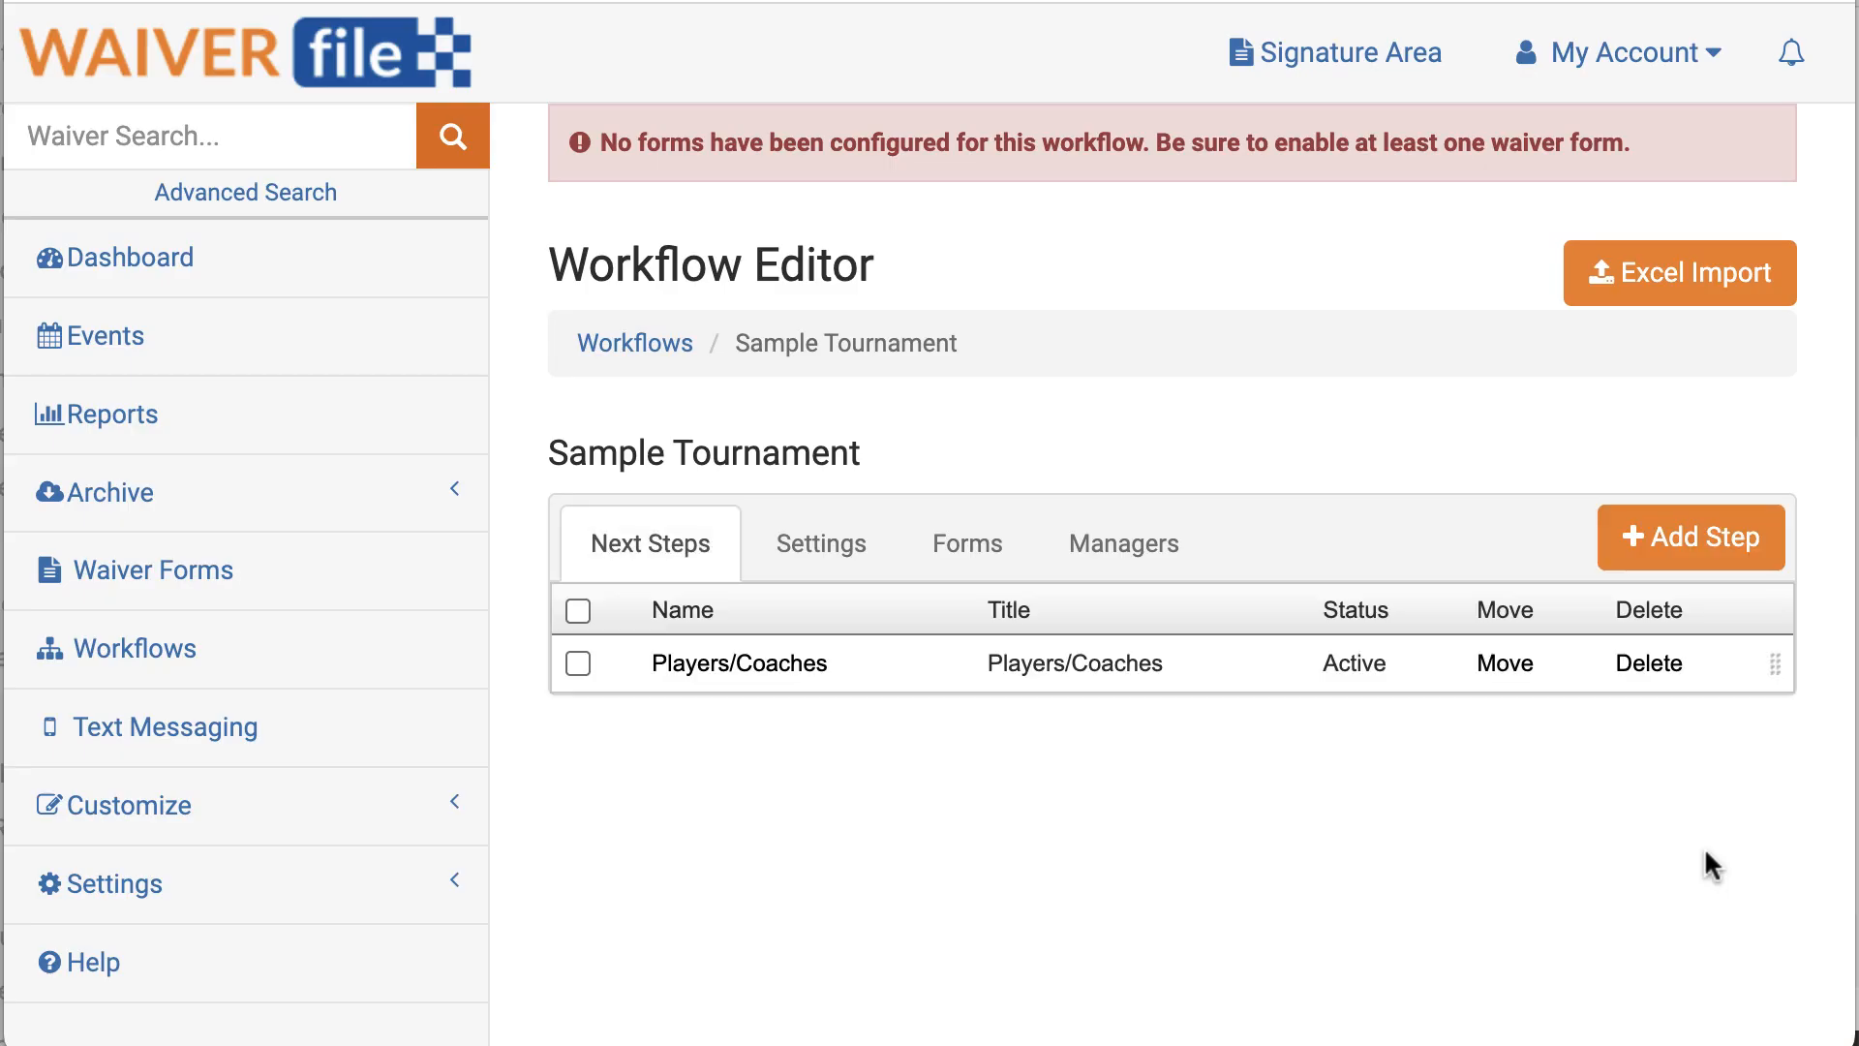
# Step: Add a Referees/Staff step to the workflow
pyautogui.click(1701, 527)
pyautogui.click(712, 335)
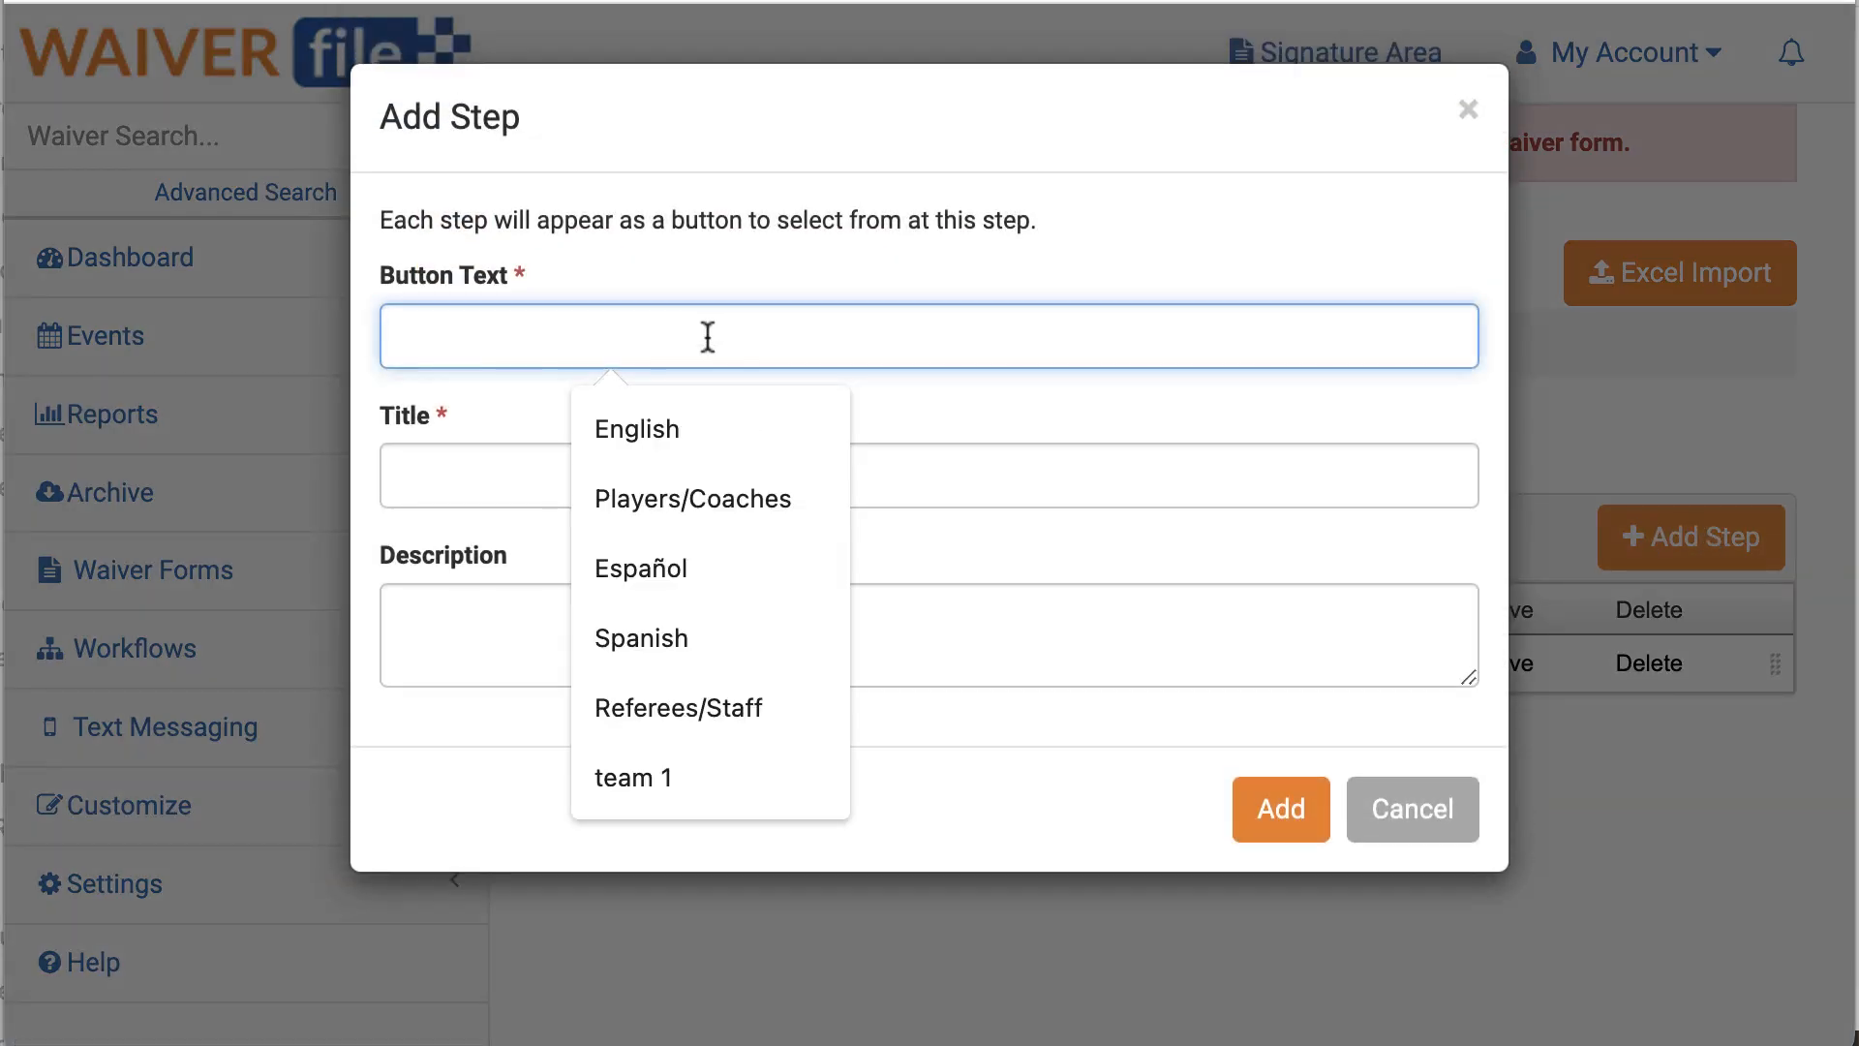
pyautogui.write('Refe')
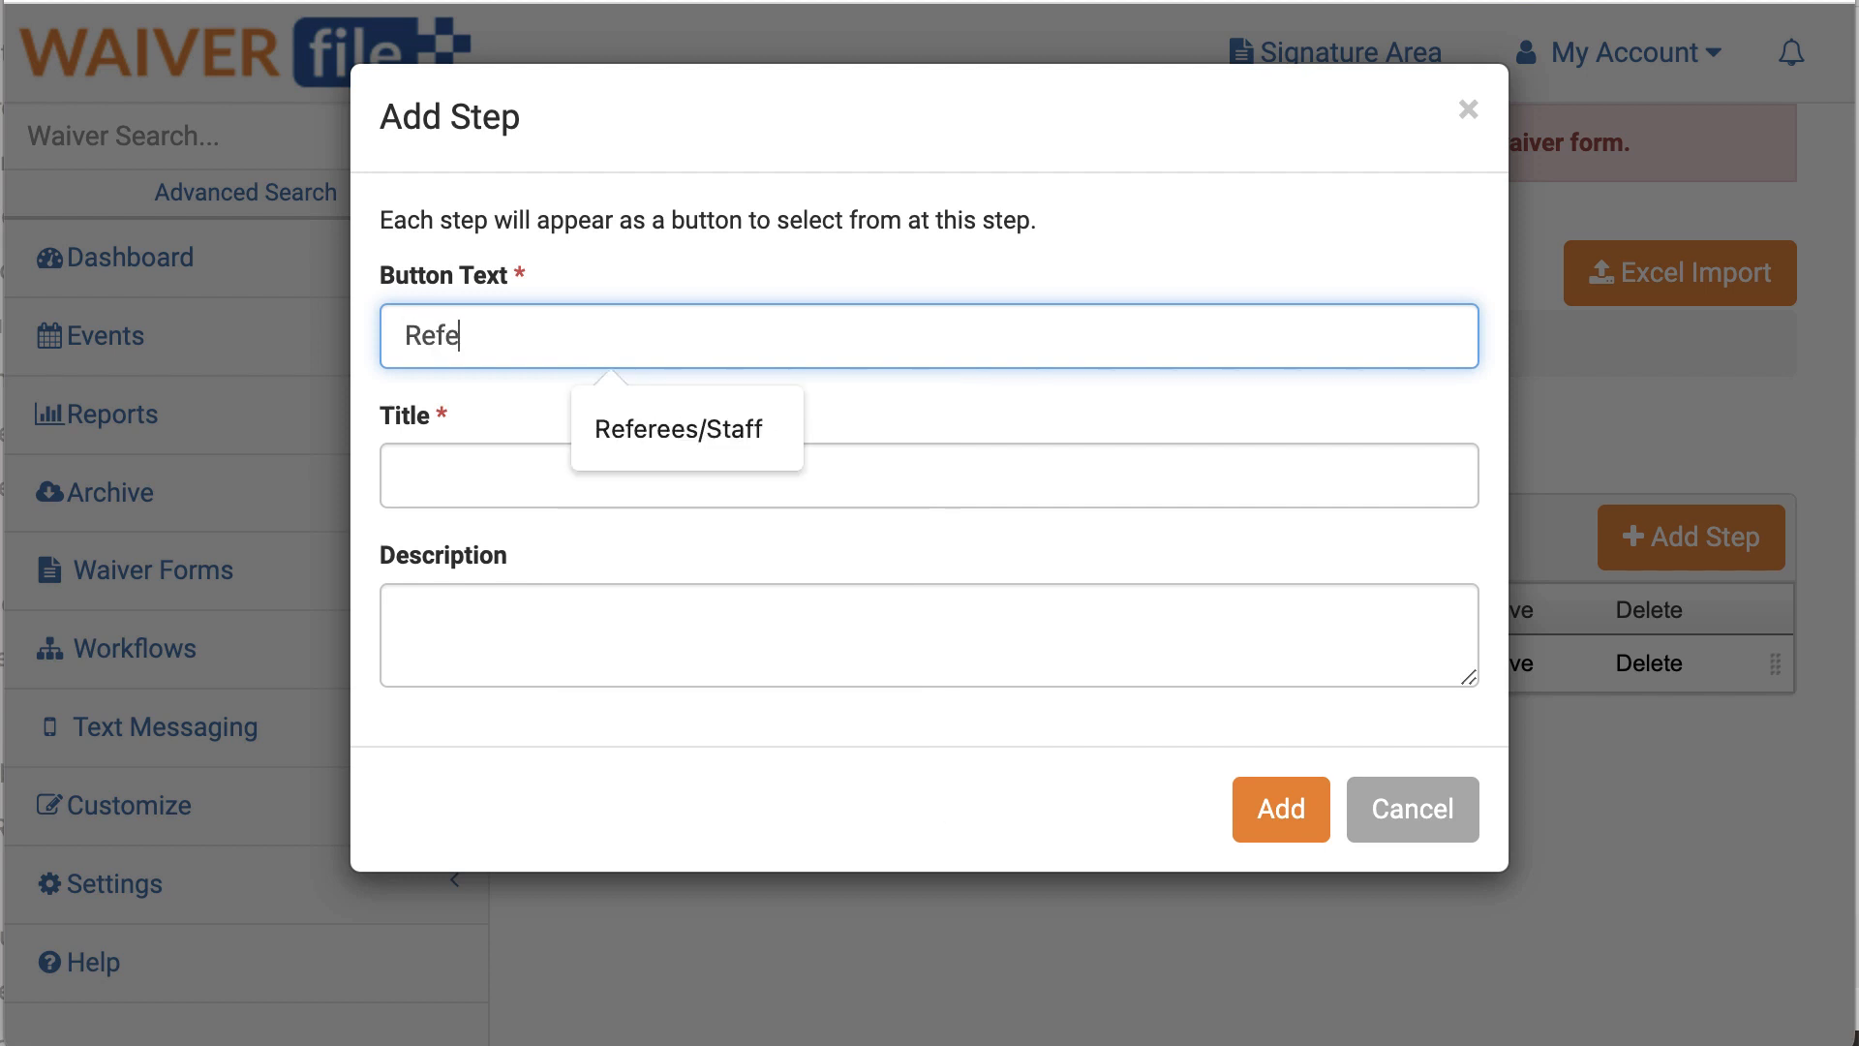
pyautogui.click(701, 426)
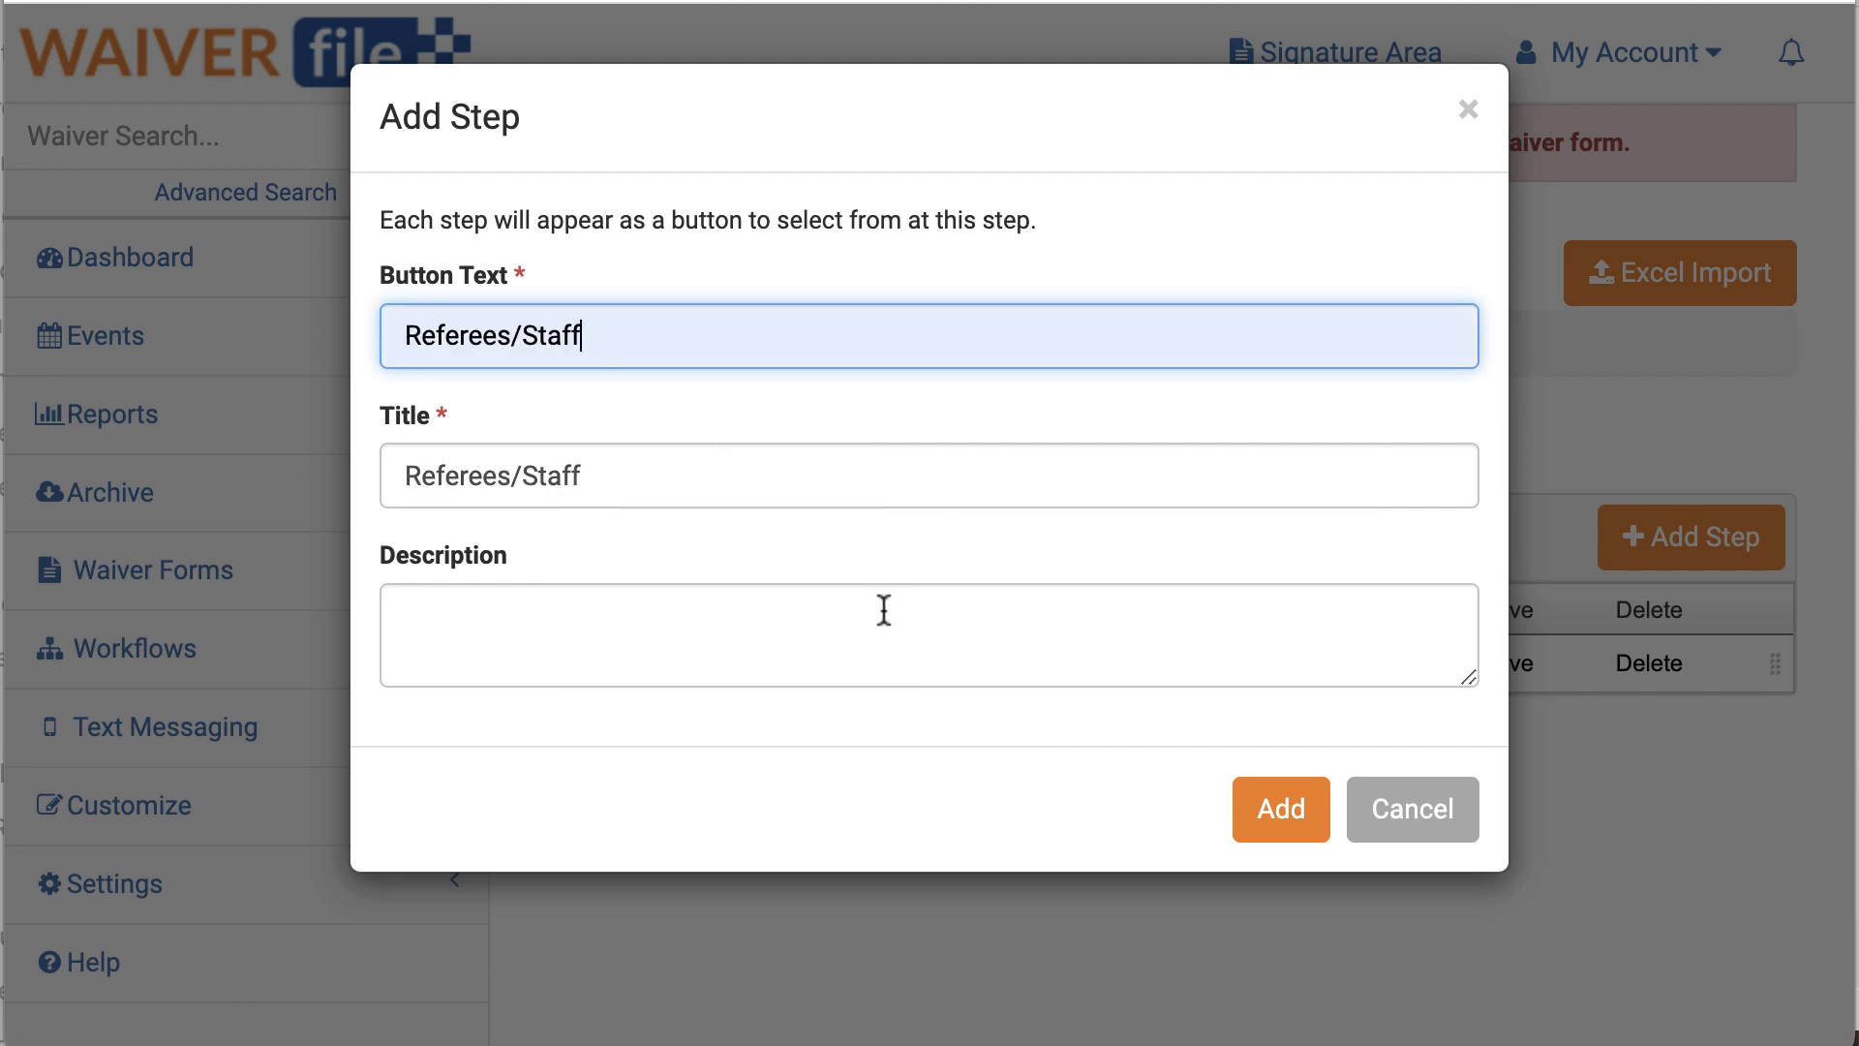
pyautogui.click(1281, 811)
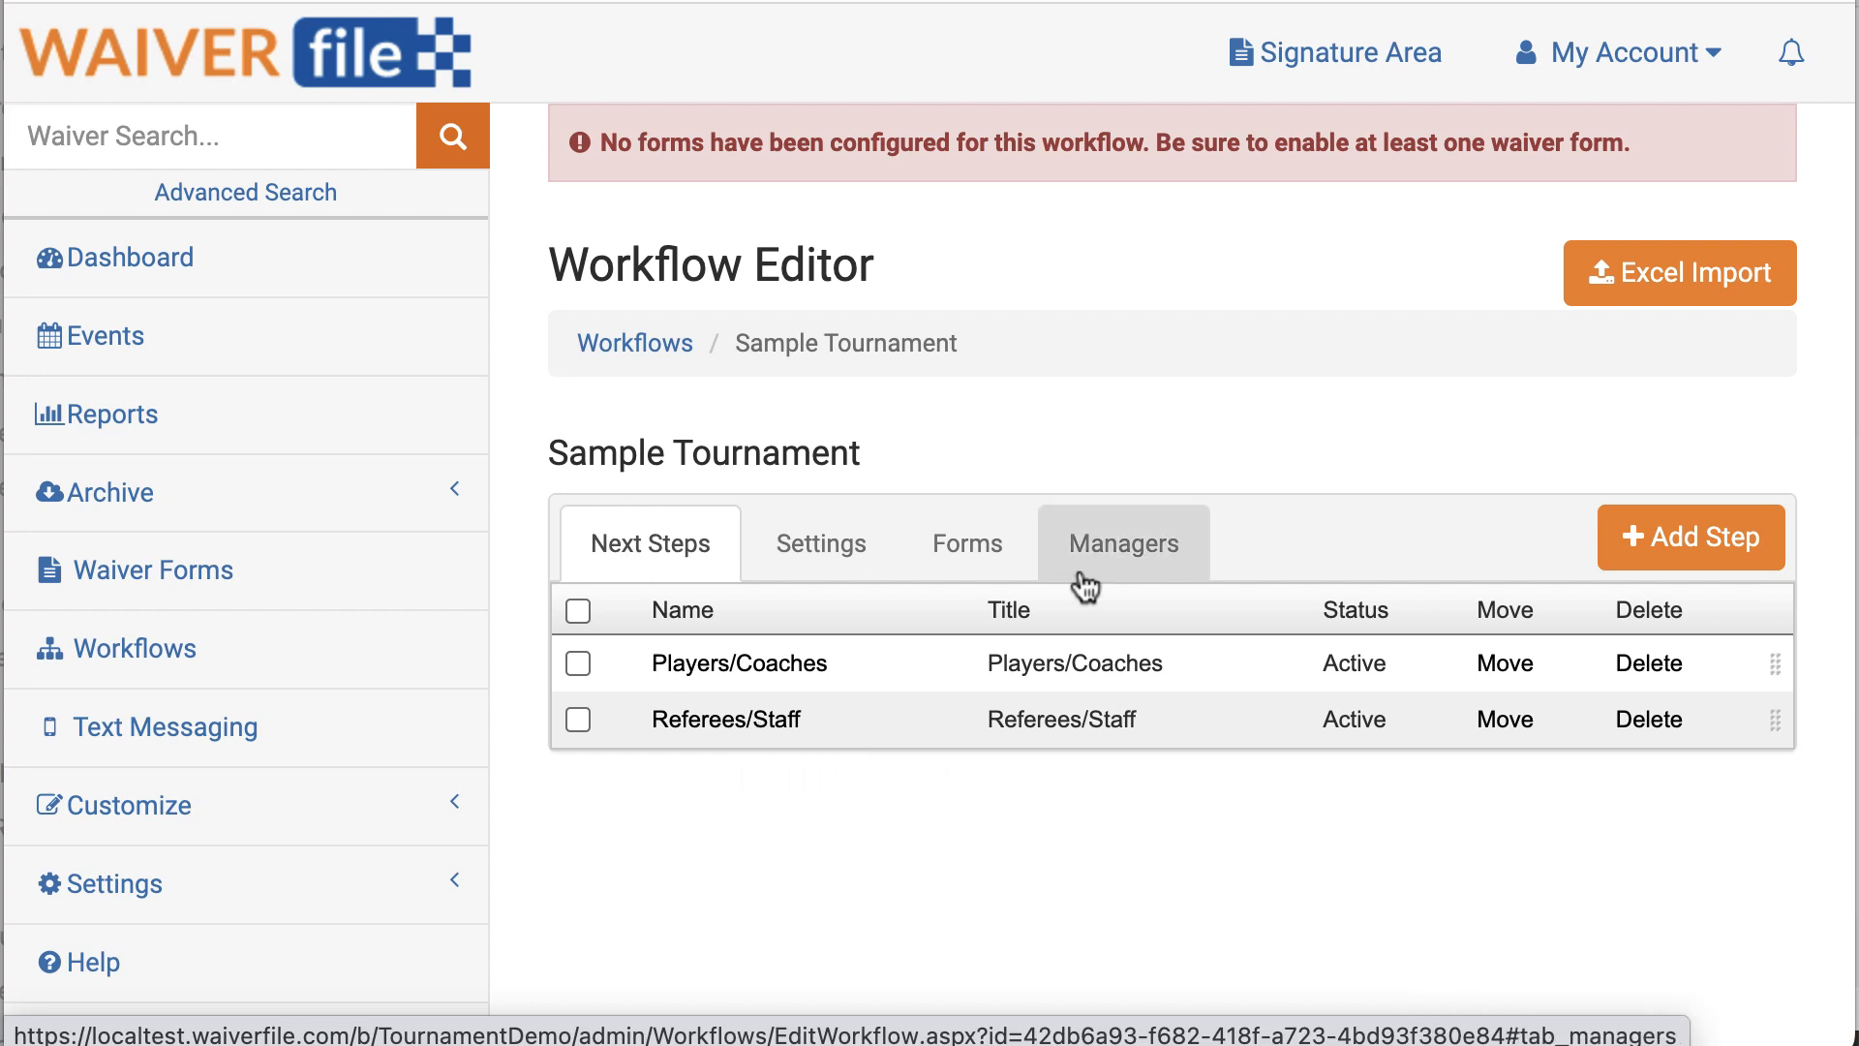
# Step: Attach the Waiver form as required and return to the Next Steps list
pyautogui.click(969, 557)
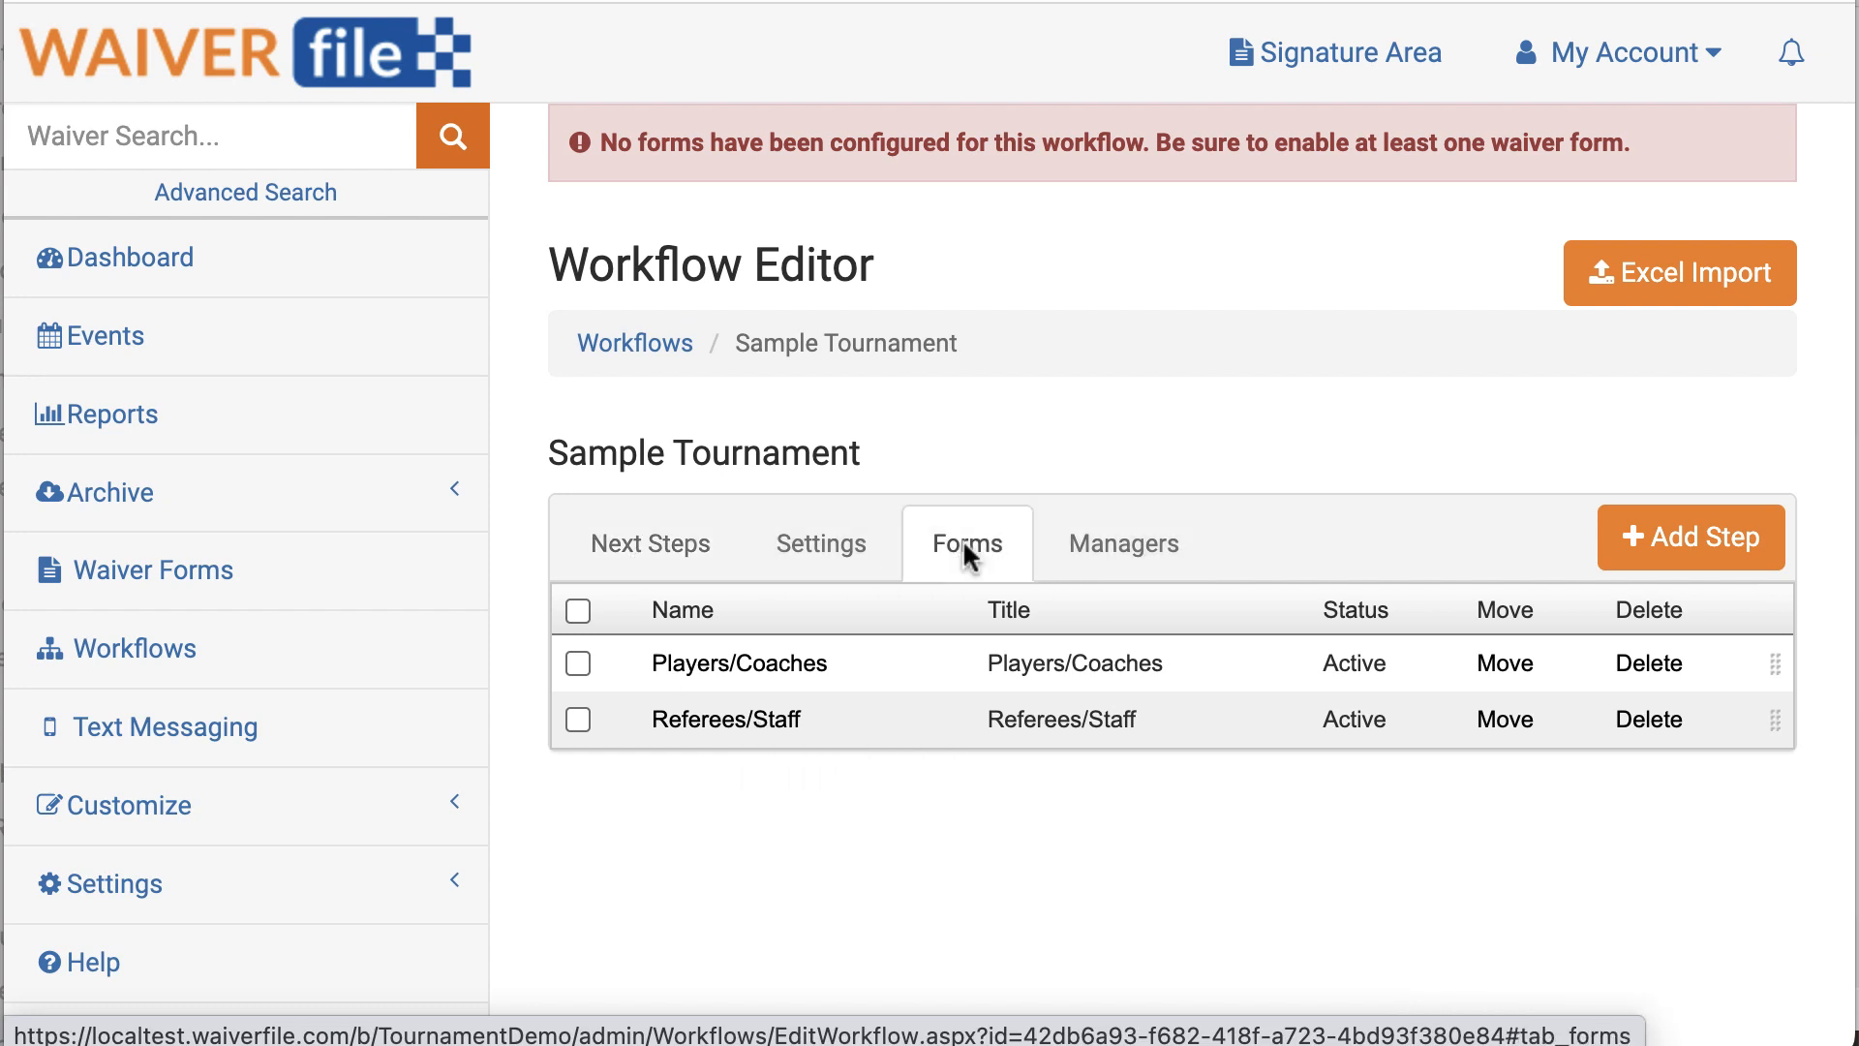
pyautogui.click(1706, 562)
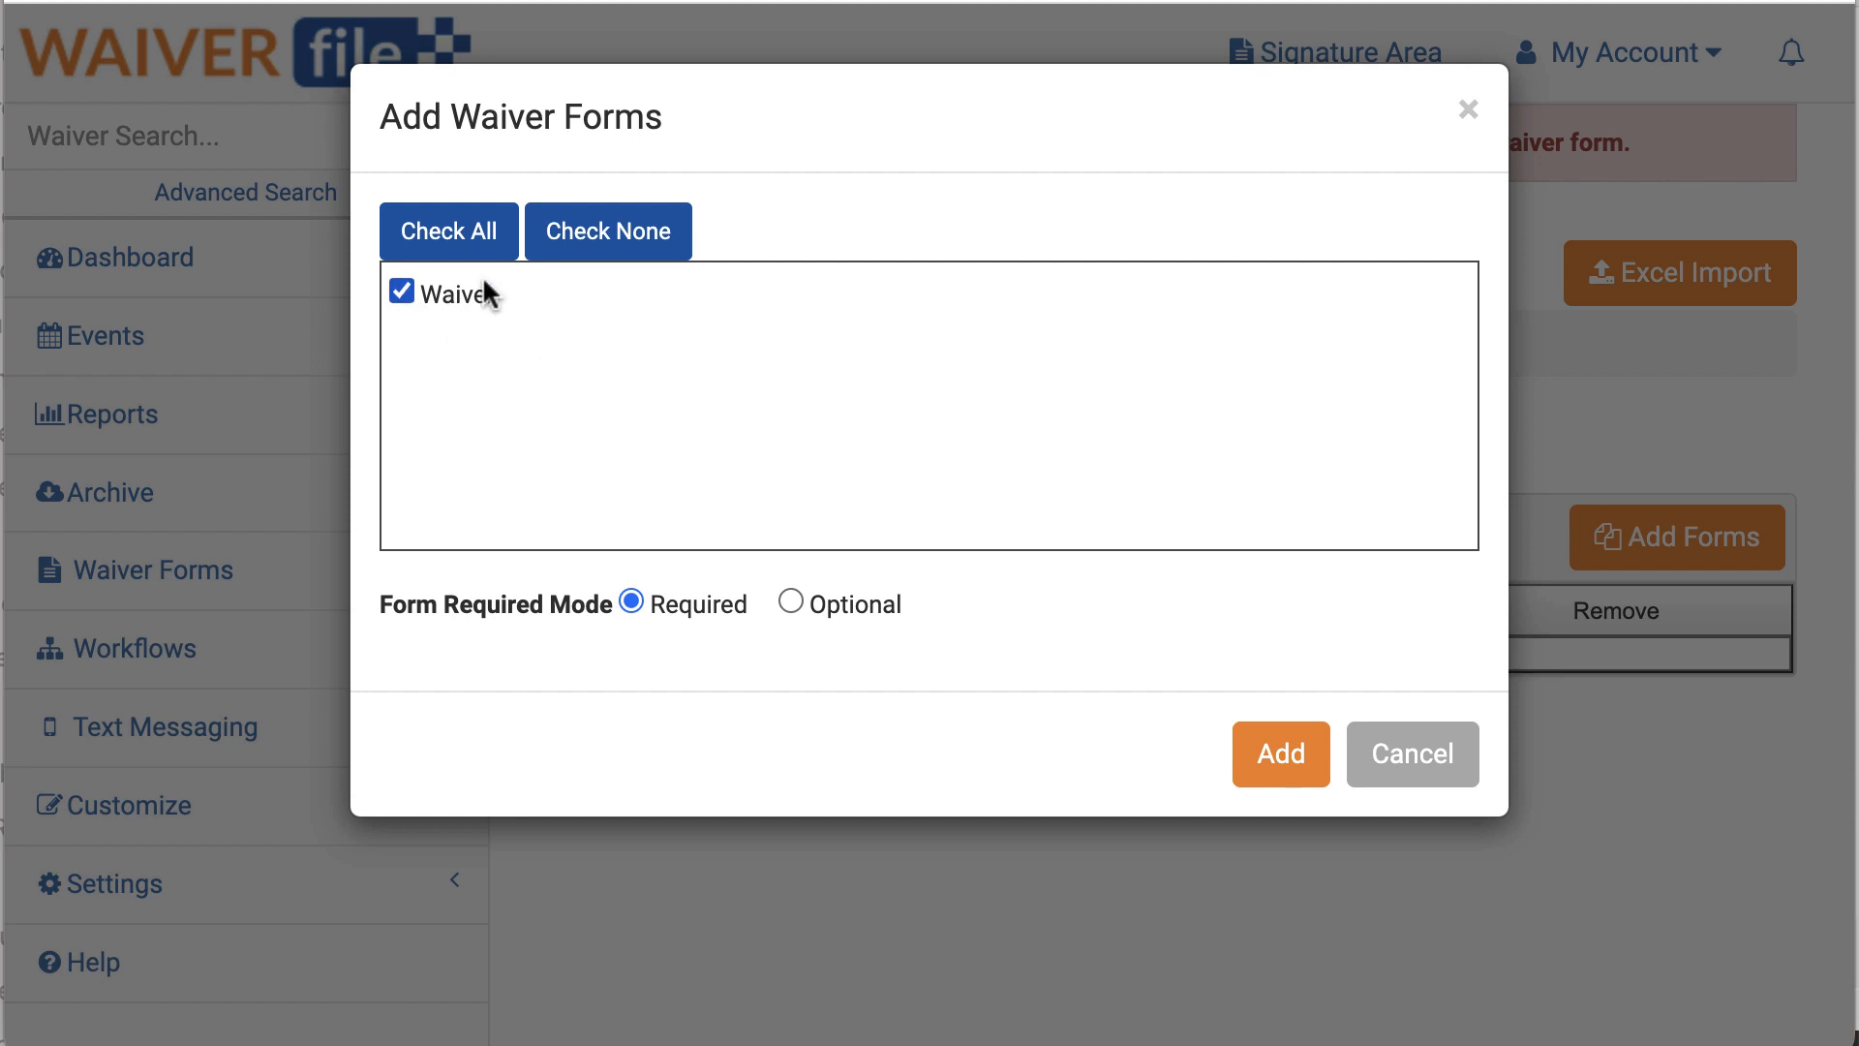
pyautogui.click(1280, 765)
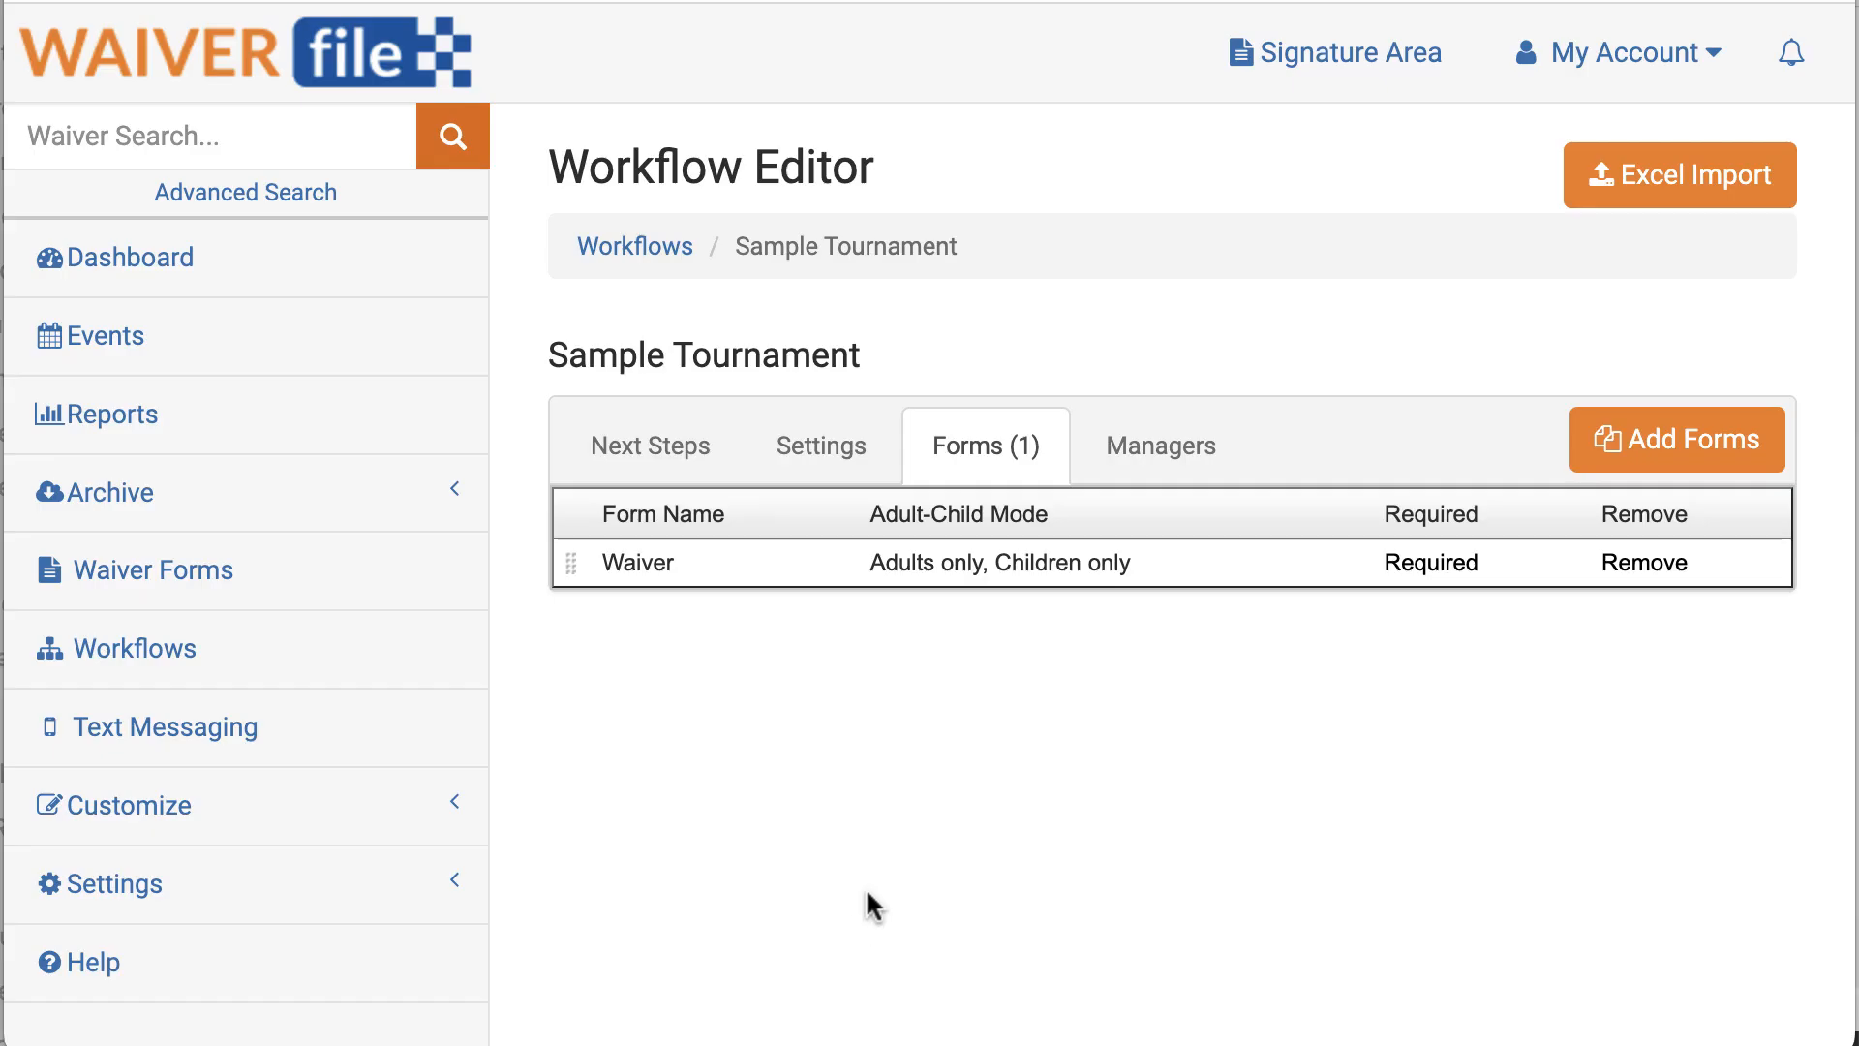
pyautogui.click(651, 469)
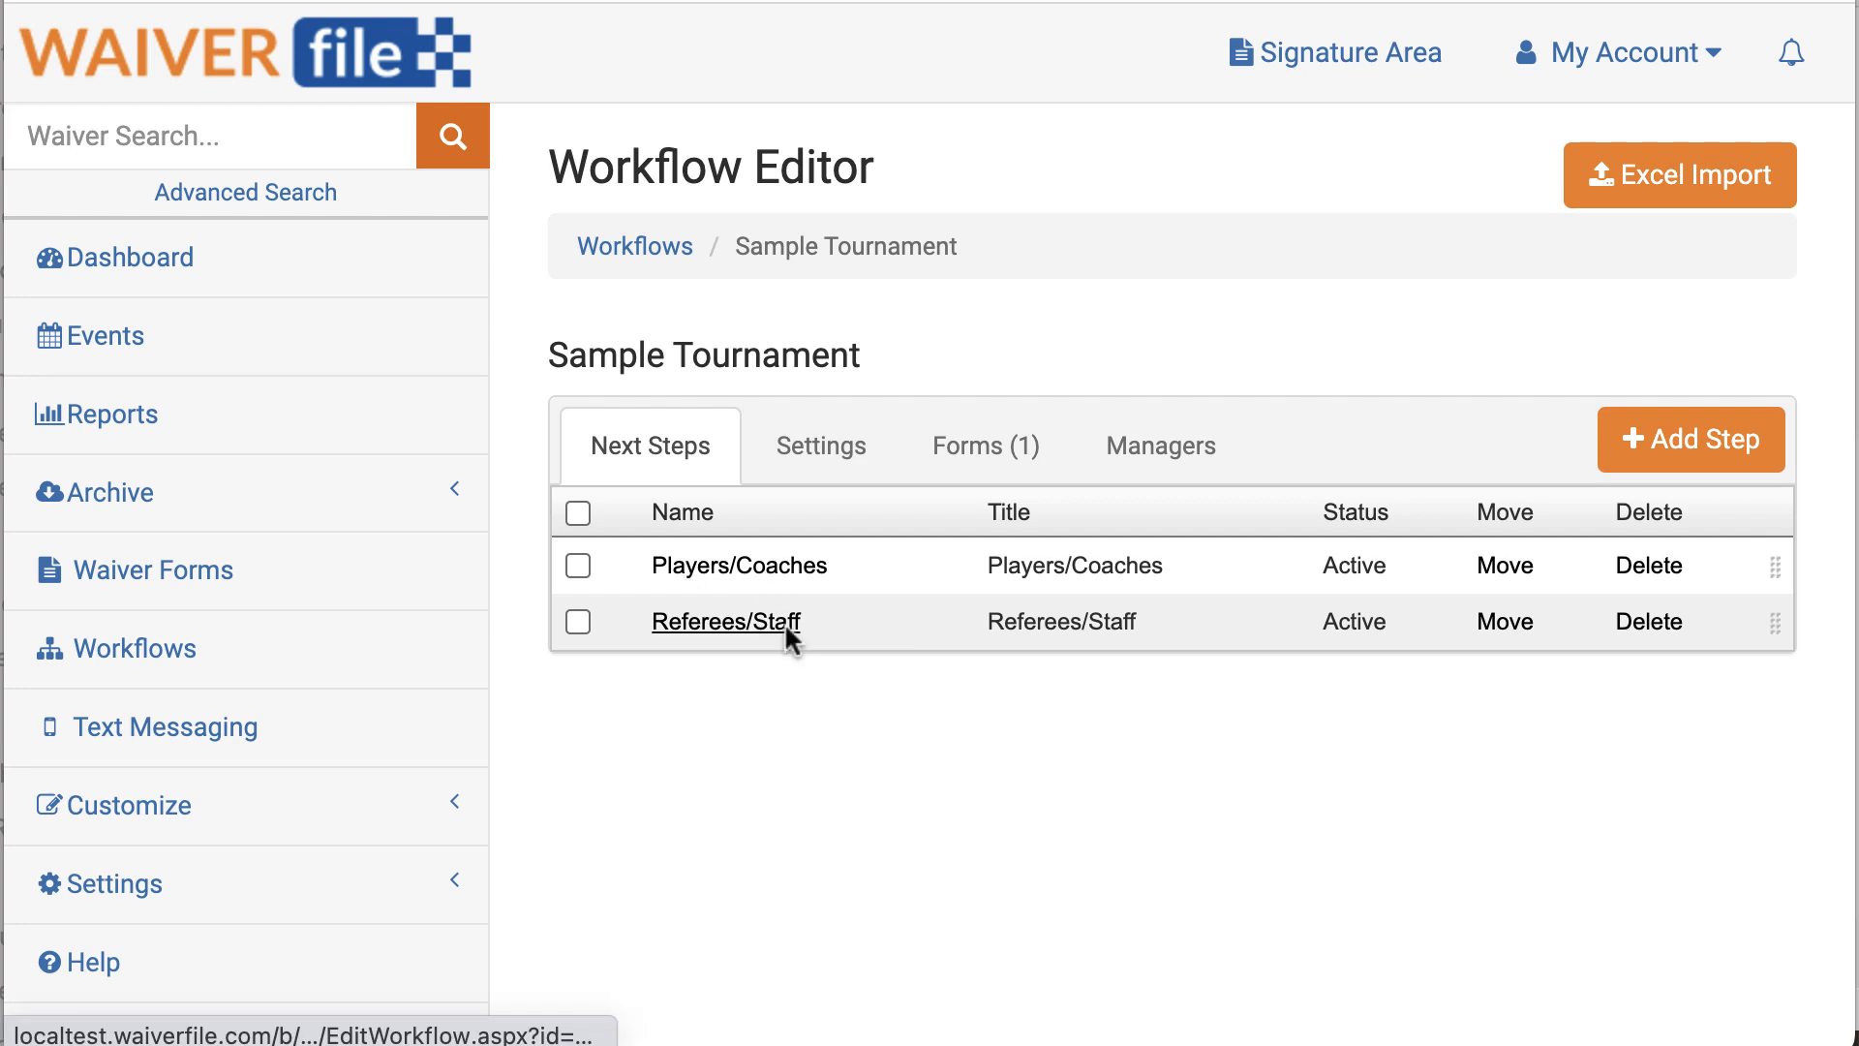
# Step: Start a new event named 'Sample Tournament'
pyautogui.click(102, 349)
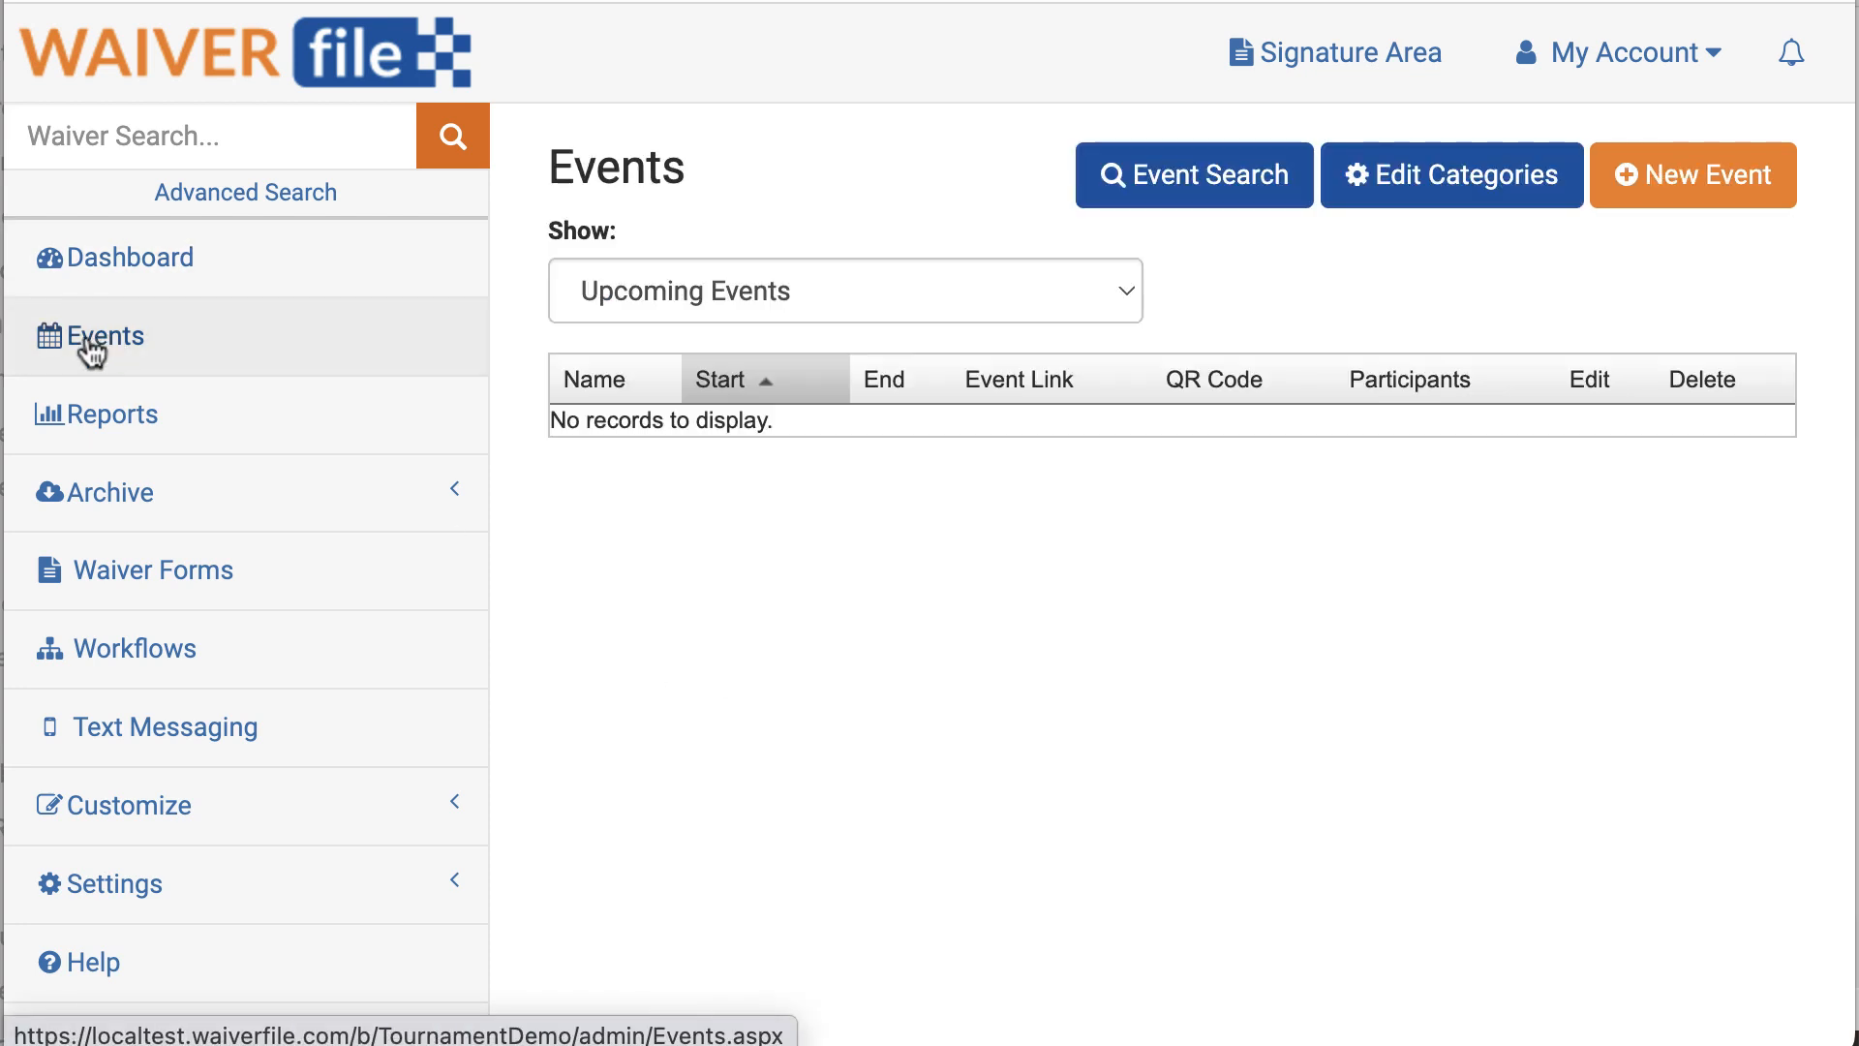
pyautogui.click(1722, 193)
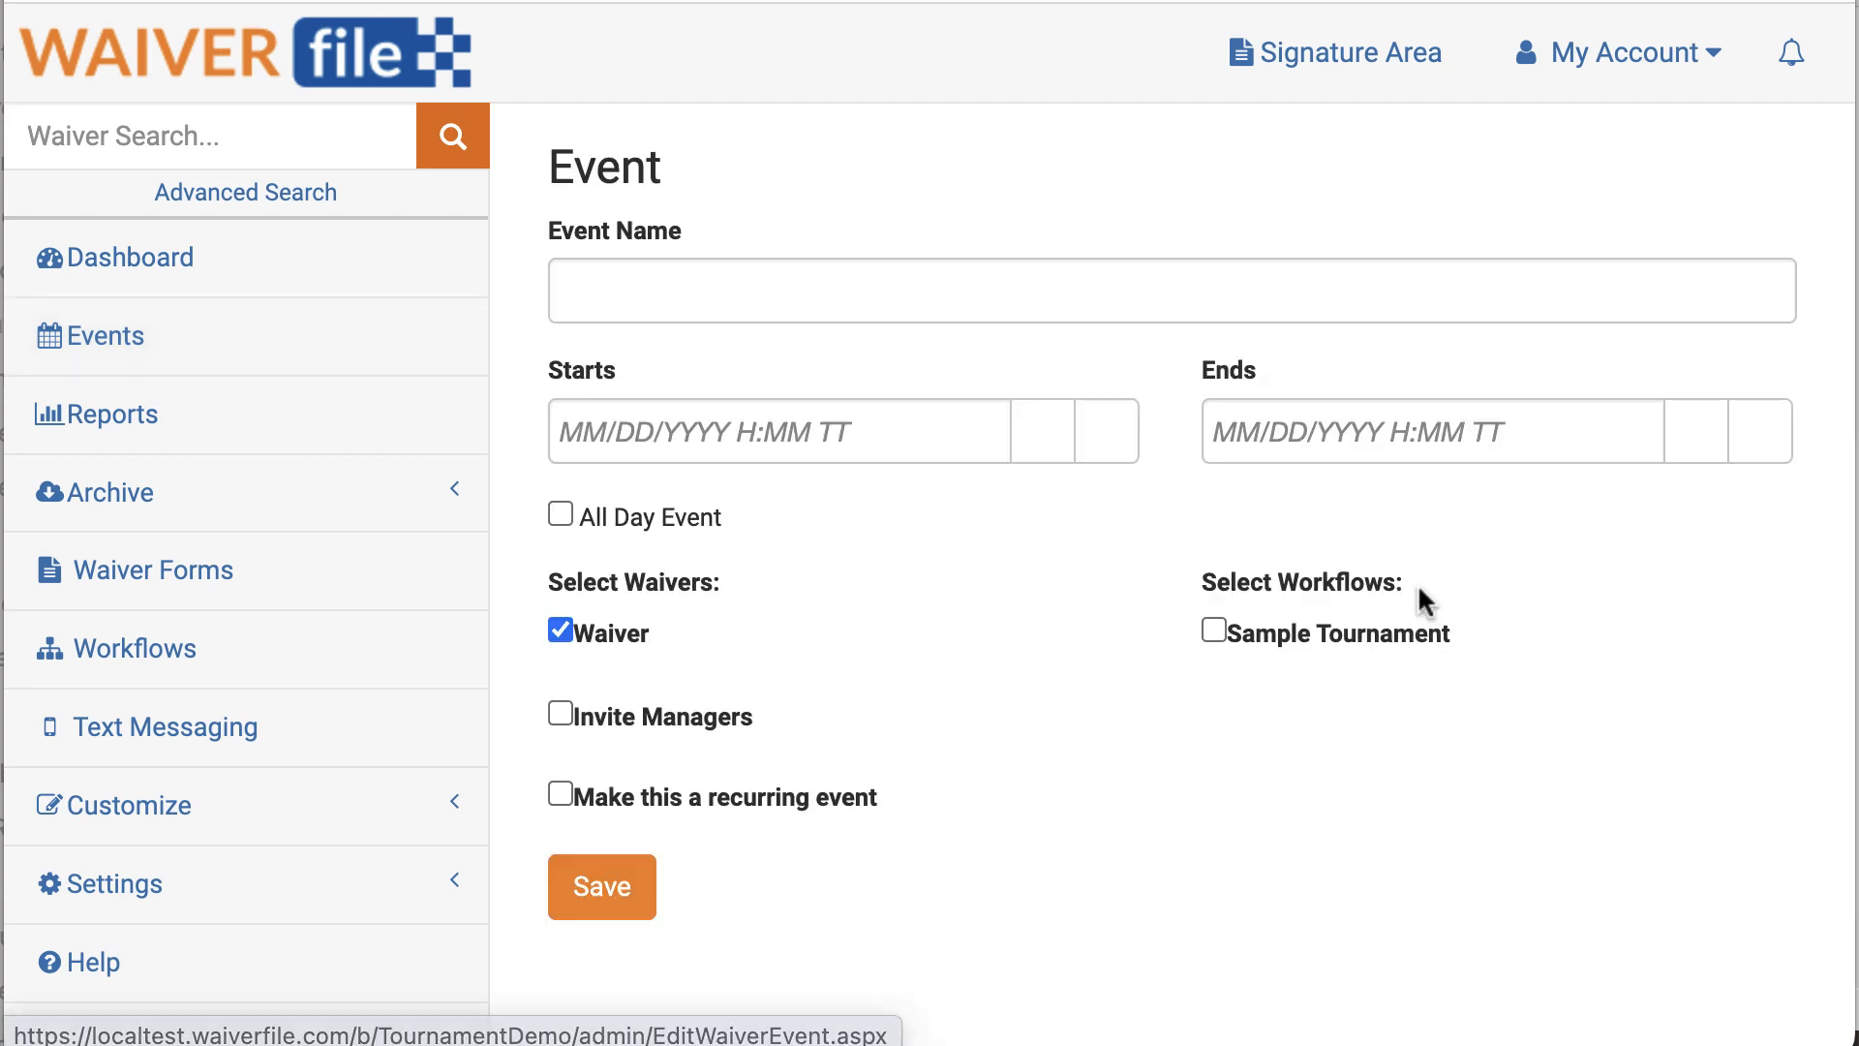
pyautogui.click(757, 291)
pyautogui.write('Sample Sa')
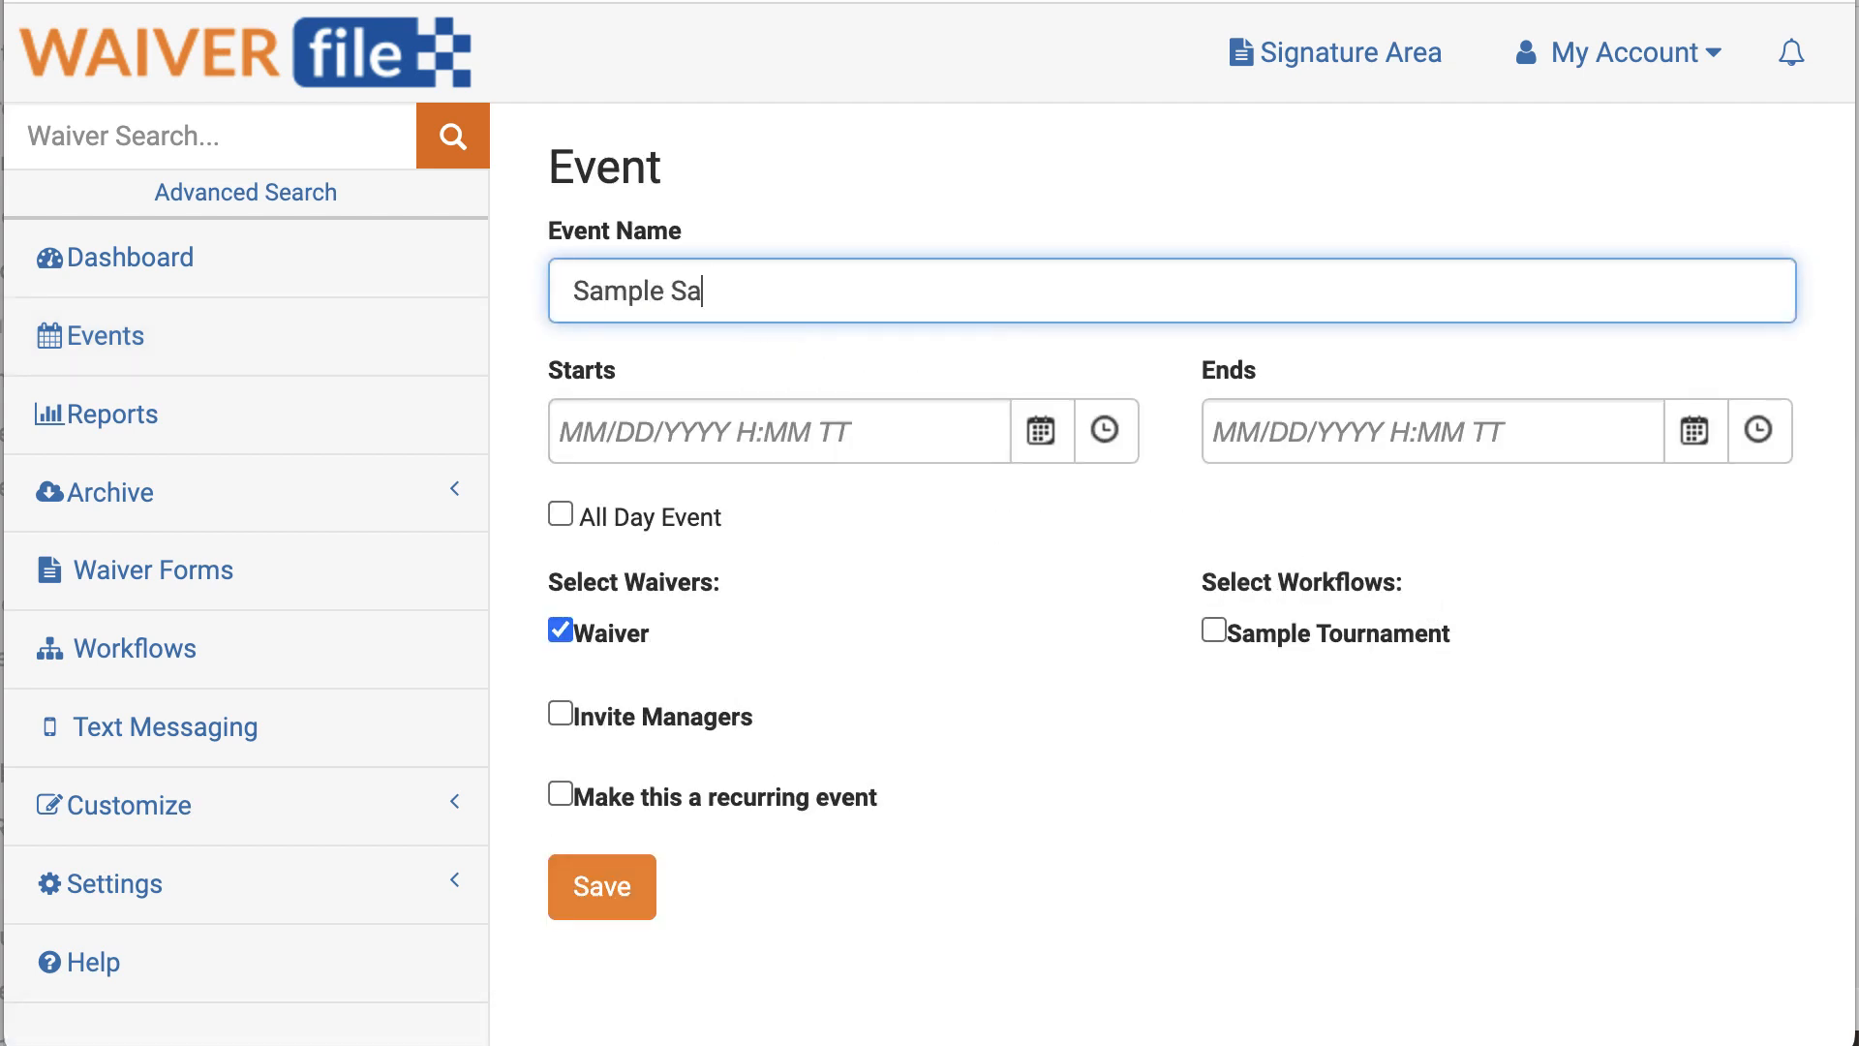
pyautogui.press('BackSpace')
pyautogui.press('BackSpace')
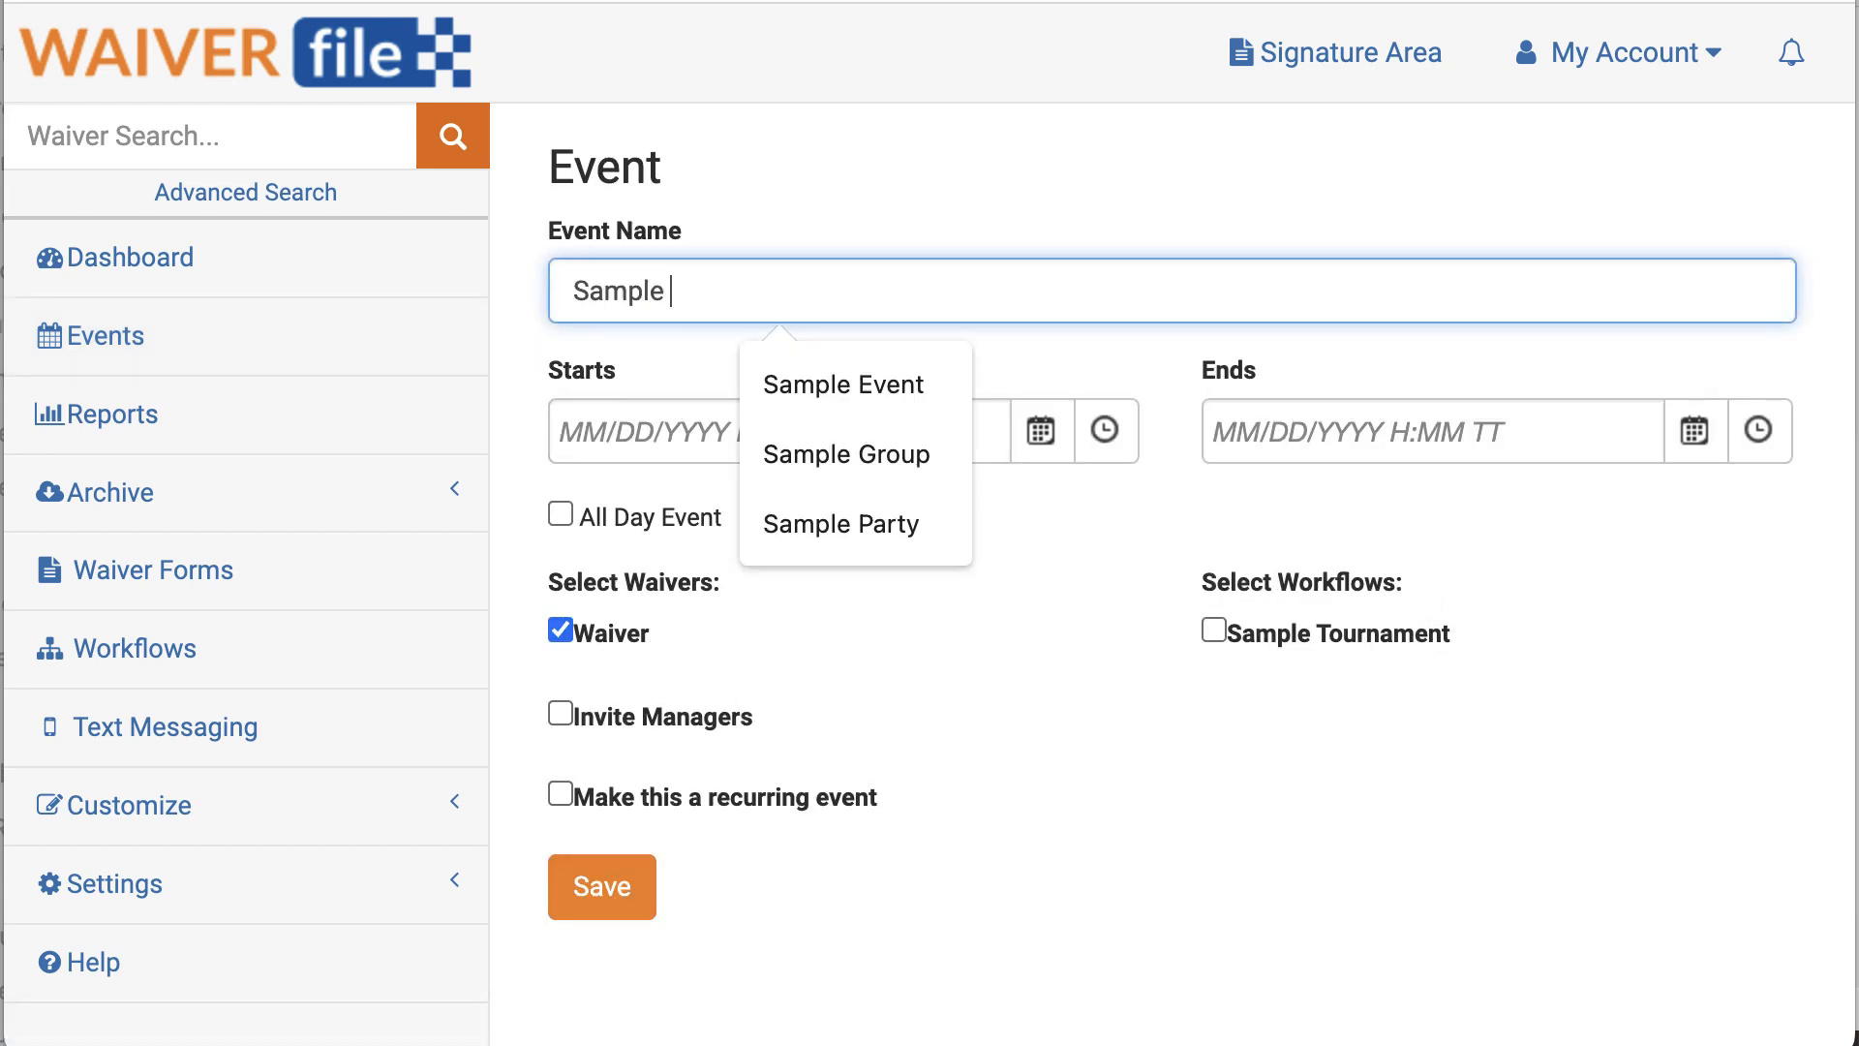
pyautogui.write('Tournament')
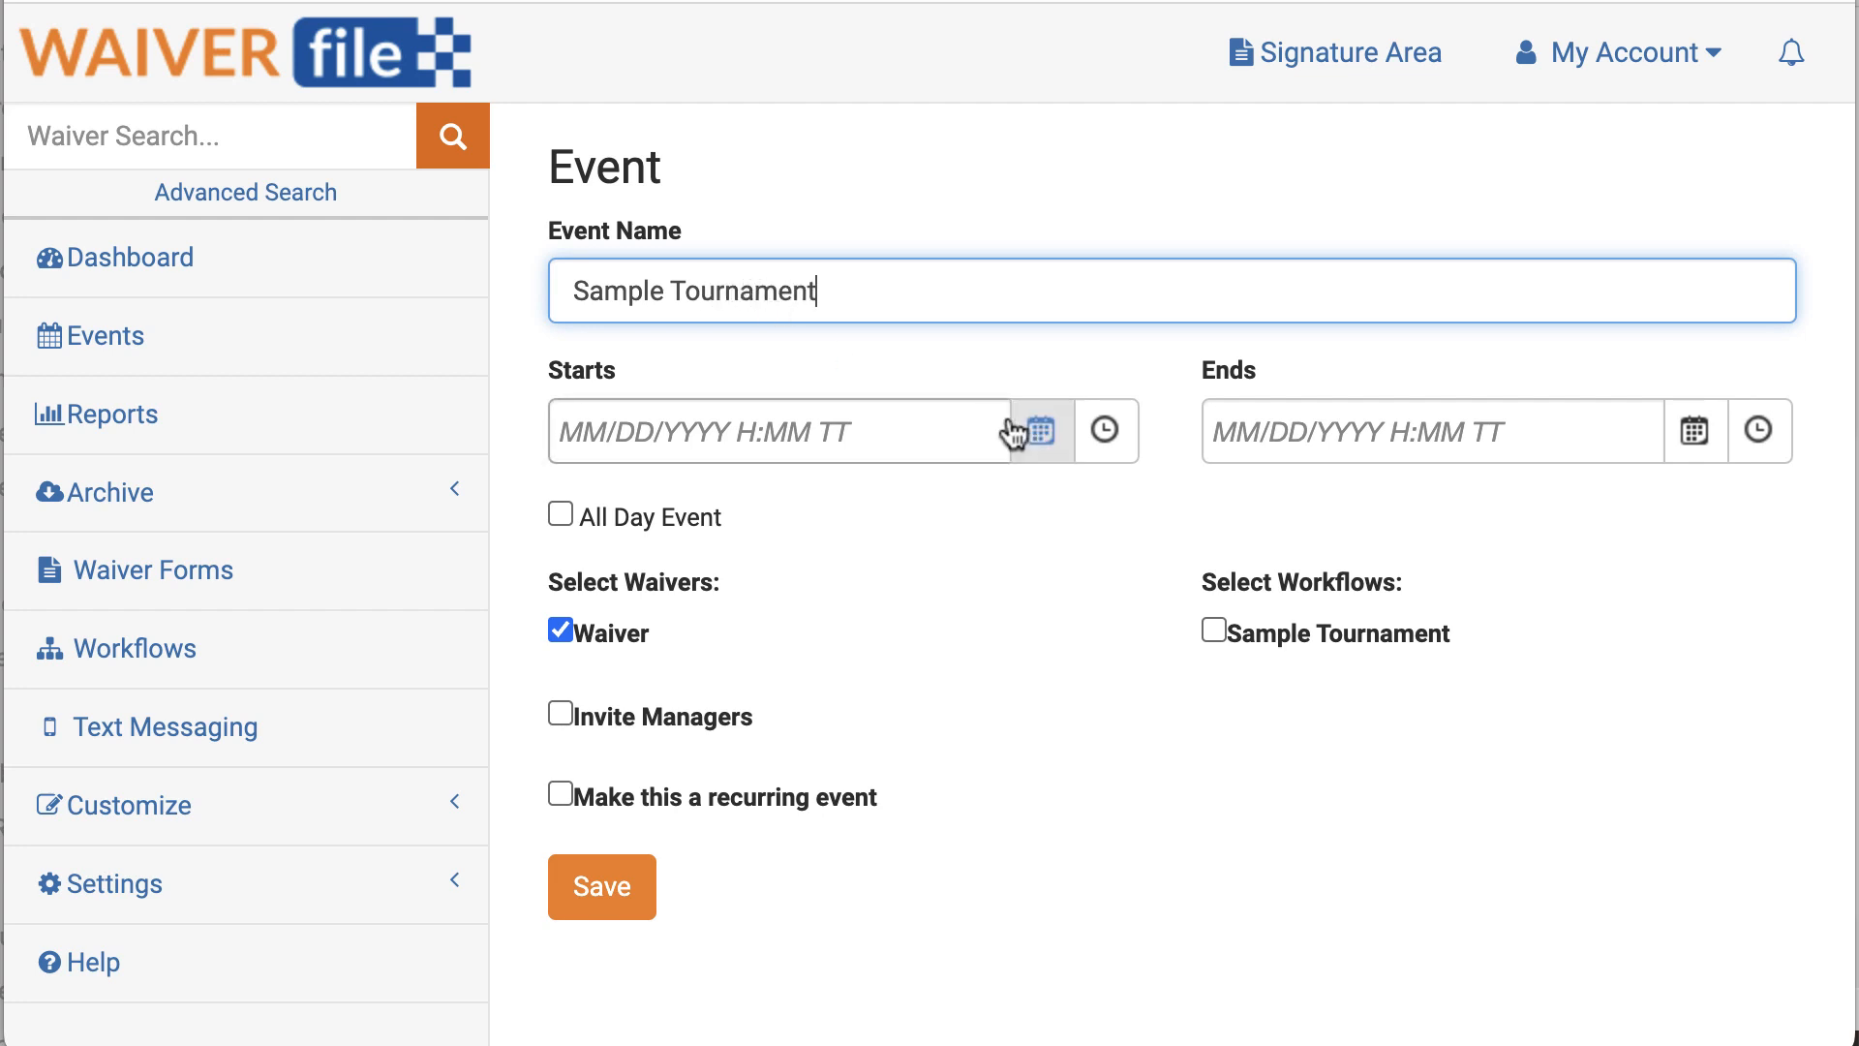
# Step: Make it all-day from 06/12/2023 to 06/14/2023, drop the standalone Waiver, and save
pyautogui.click(1040, 431)
pyautogui.click(901, 547)
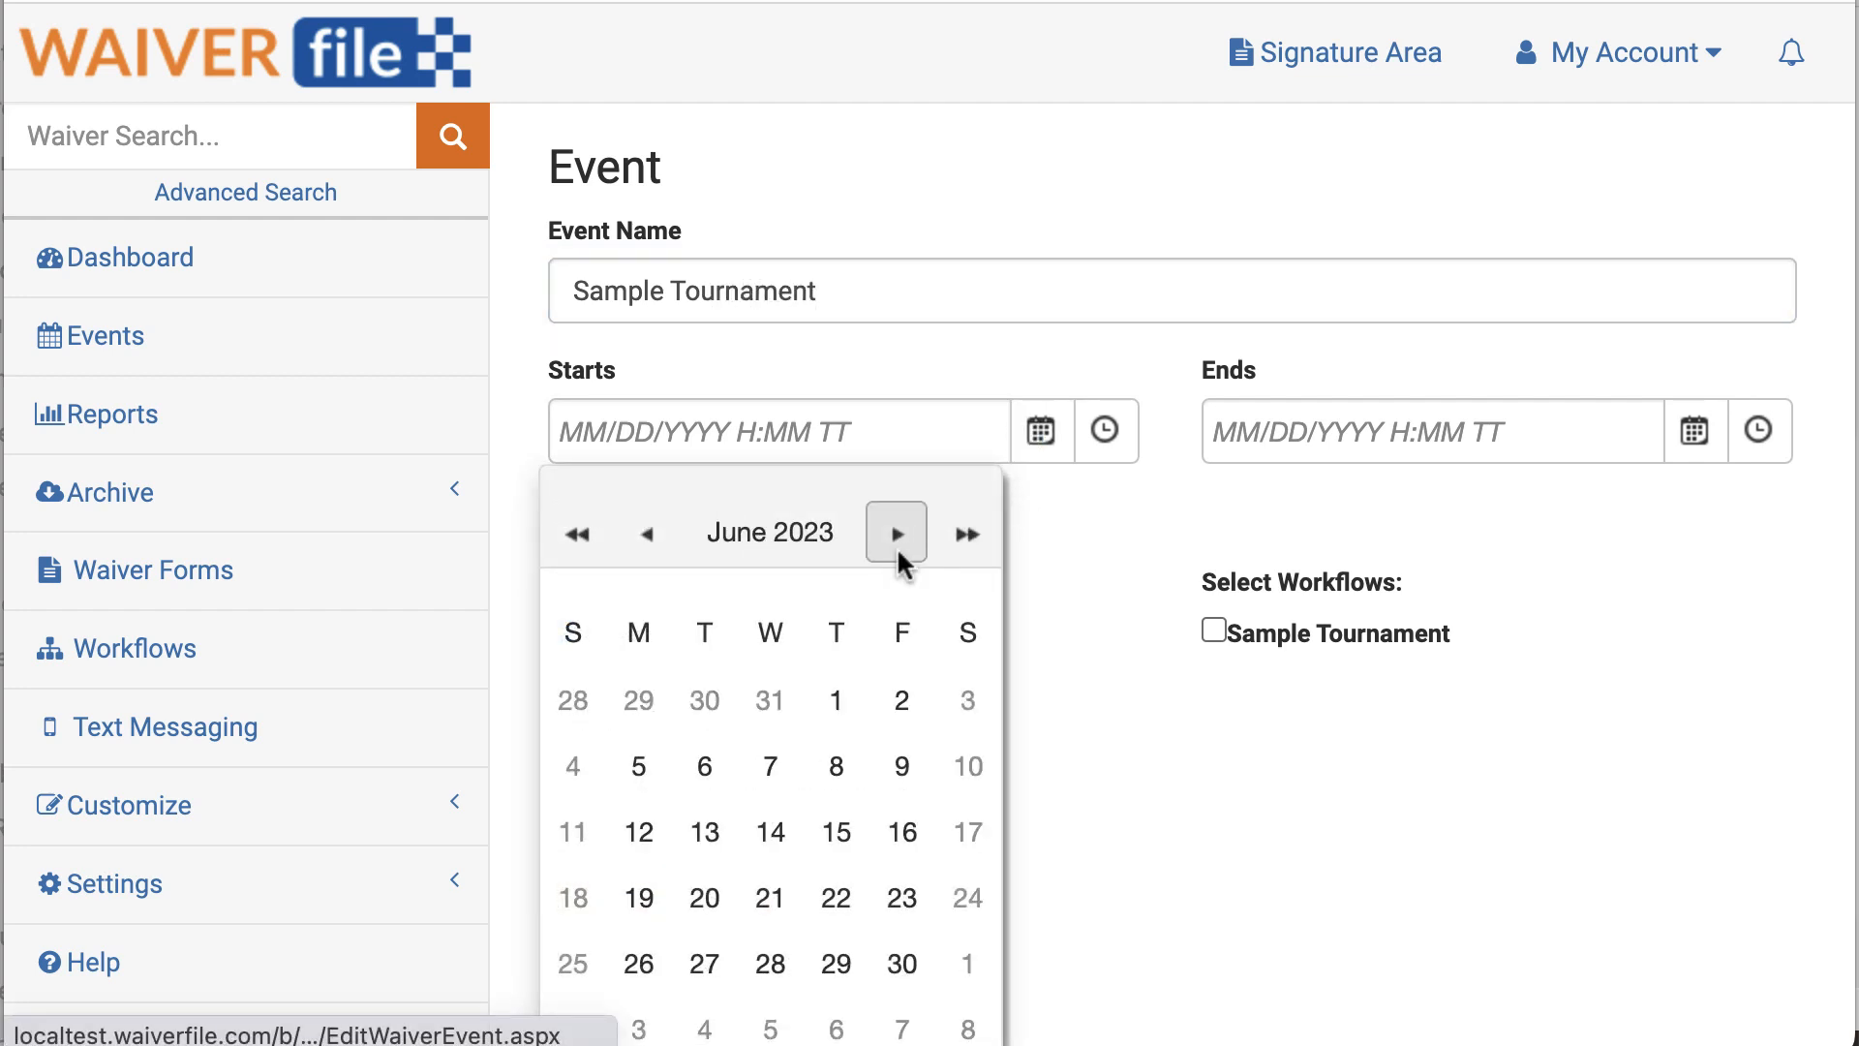
pyautogui.click(638, 832)
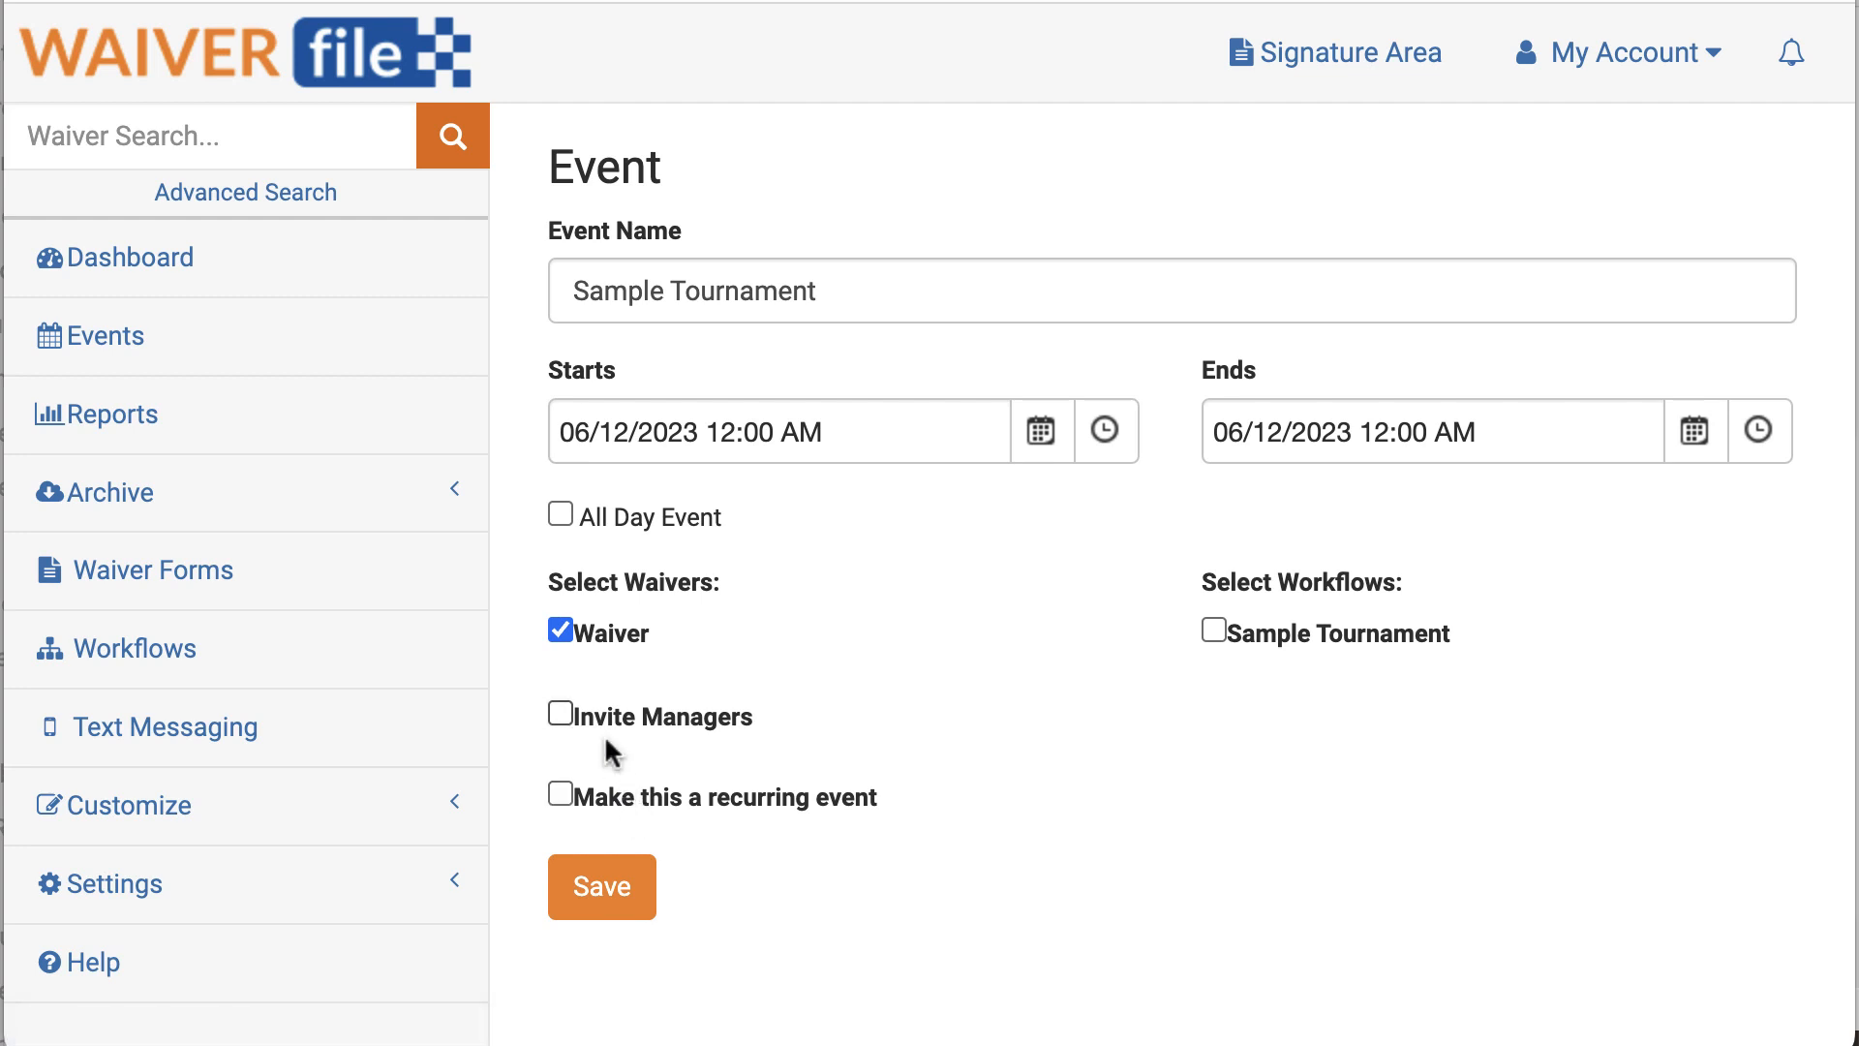
pyautogui.click(560, 516)
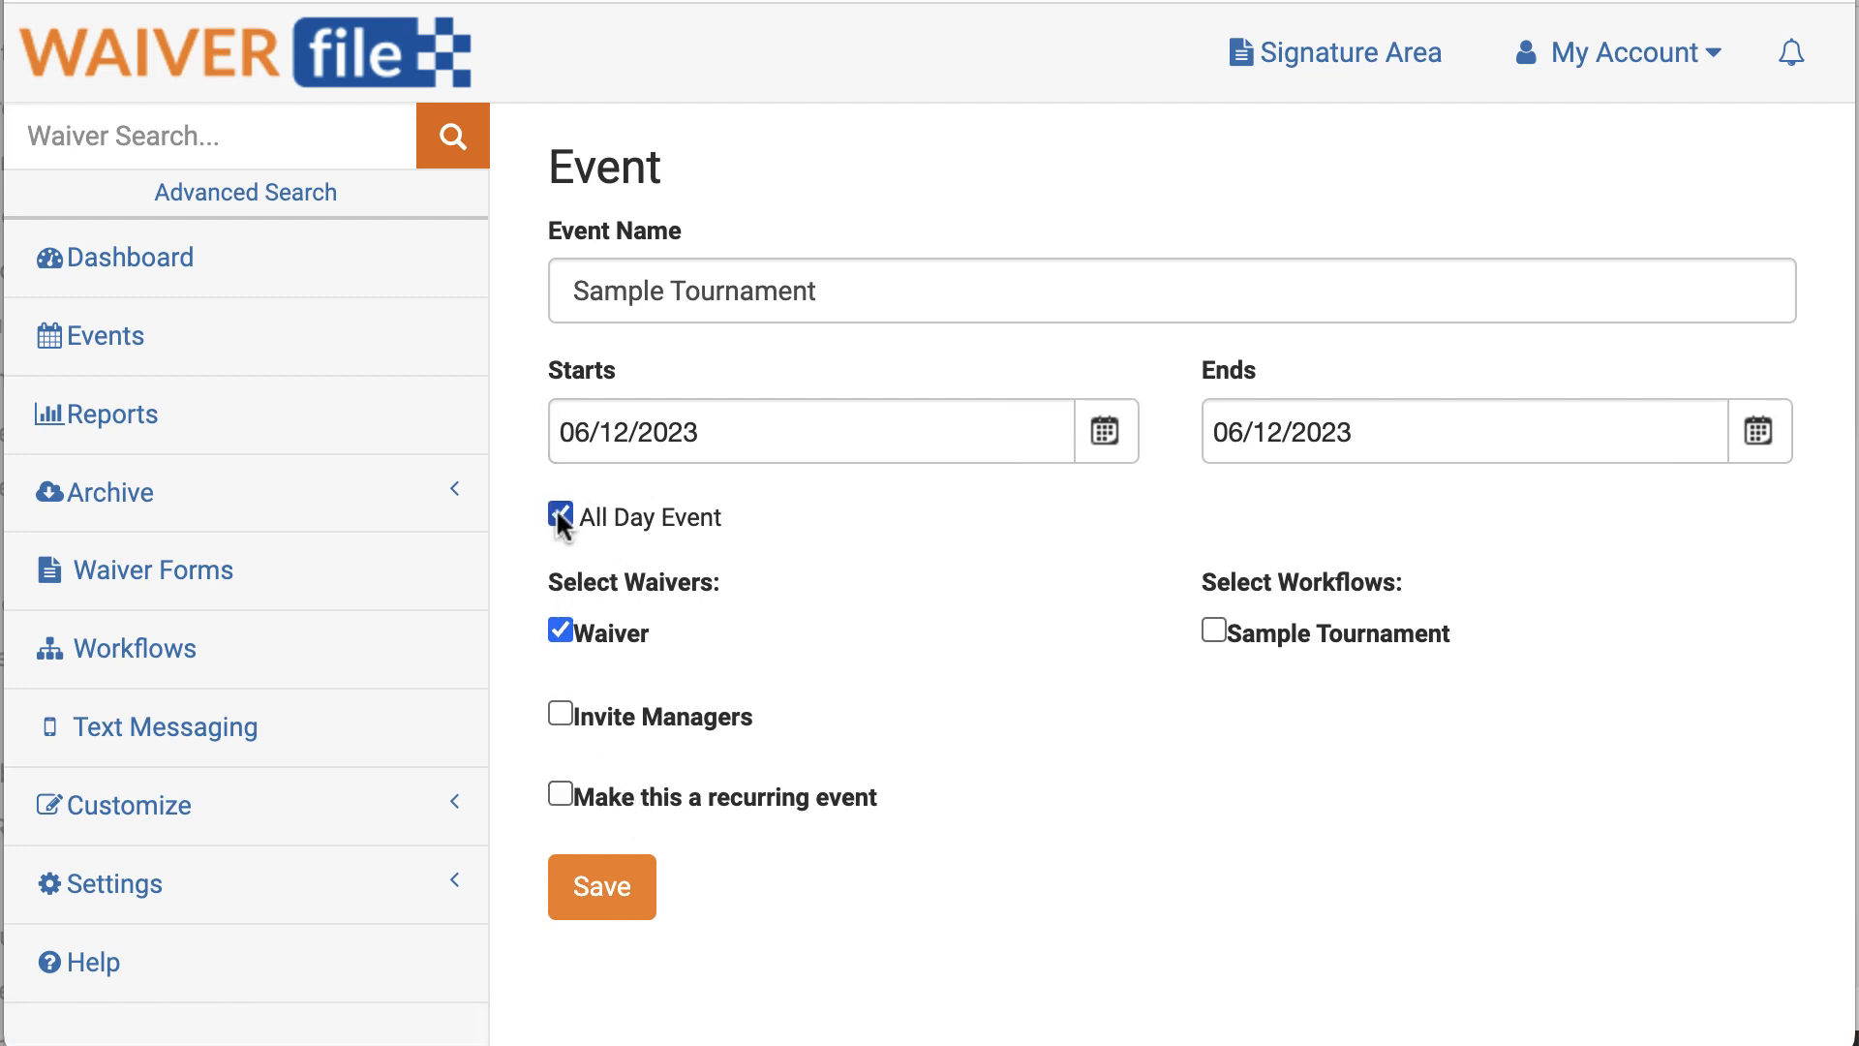
pyautogui.click(1759, 433)
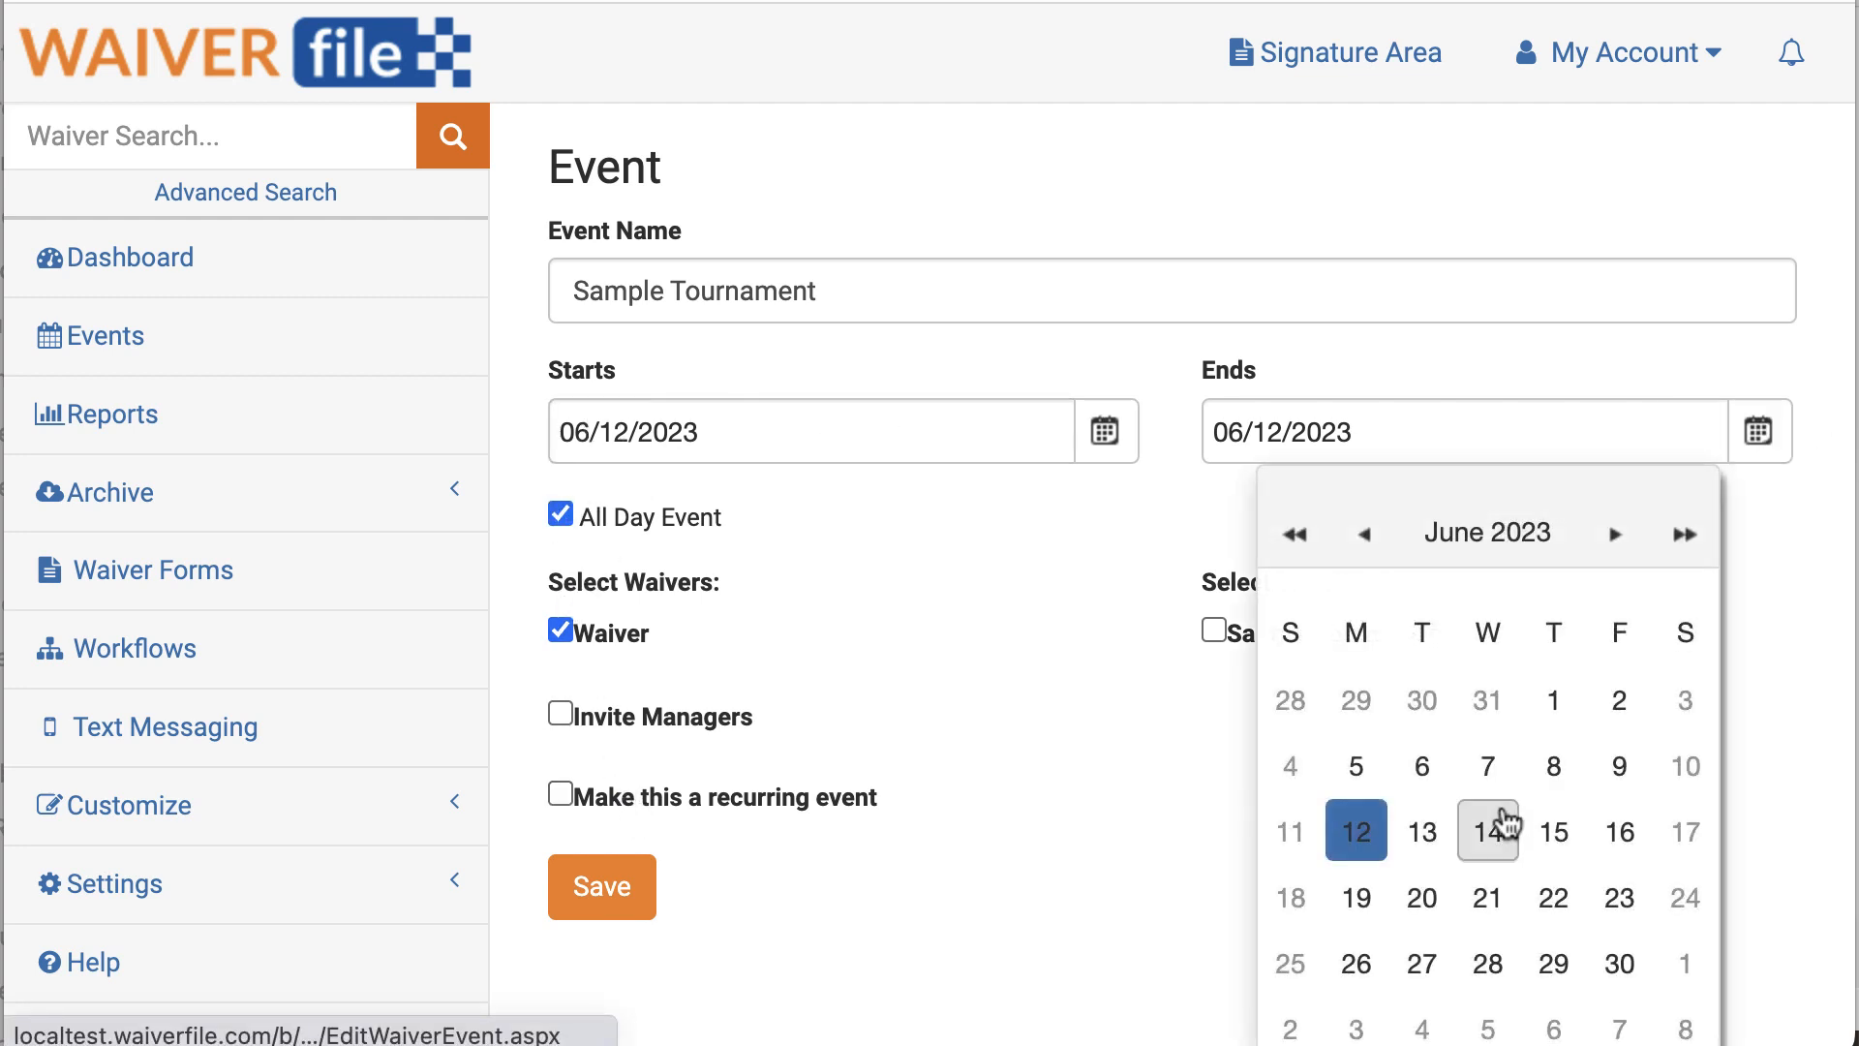
pyautogui.click(1487, 832)
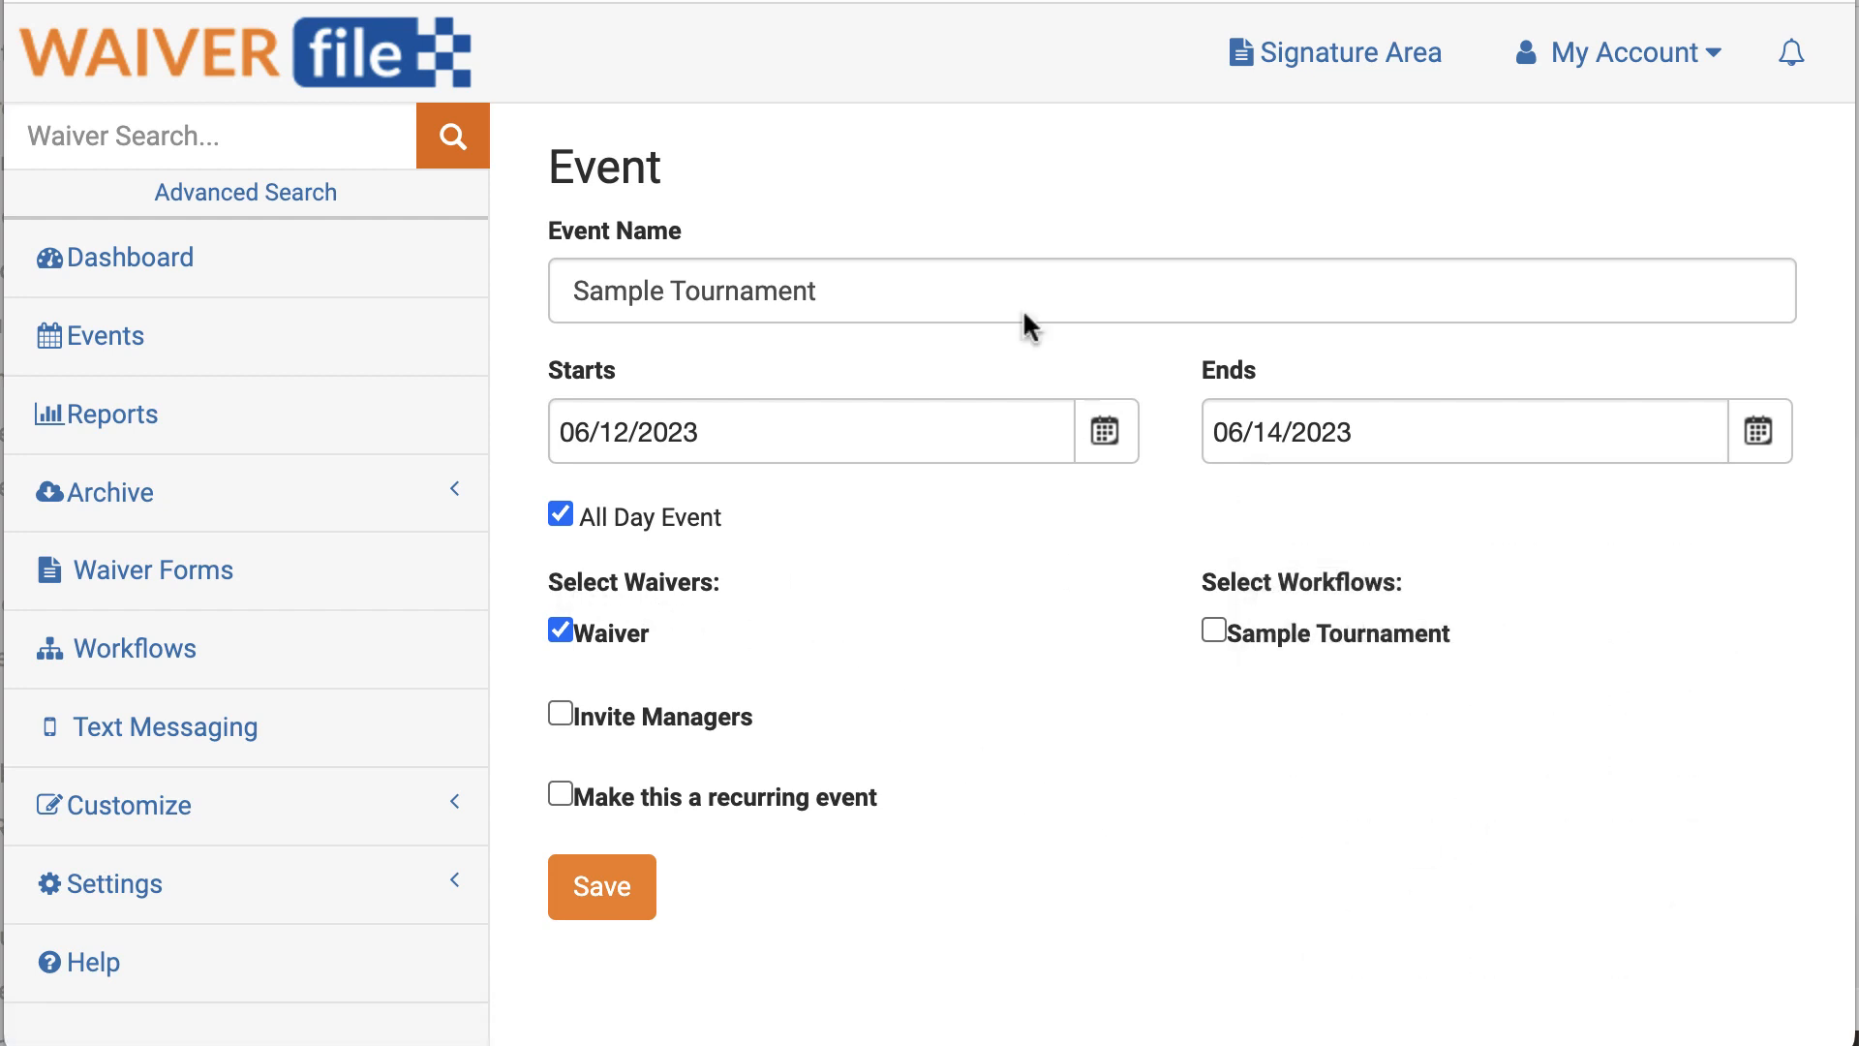
pyautogui.click(559, 631)
pyautogui.click(593, 905)
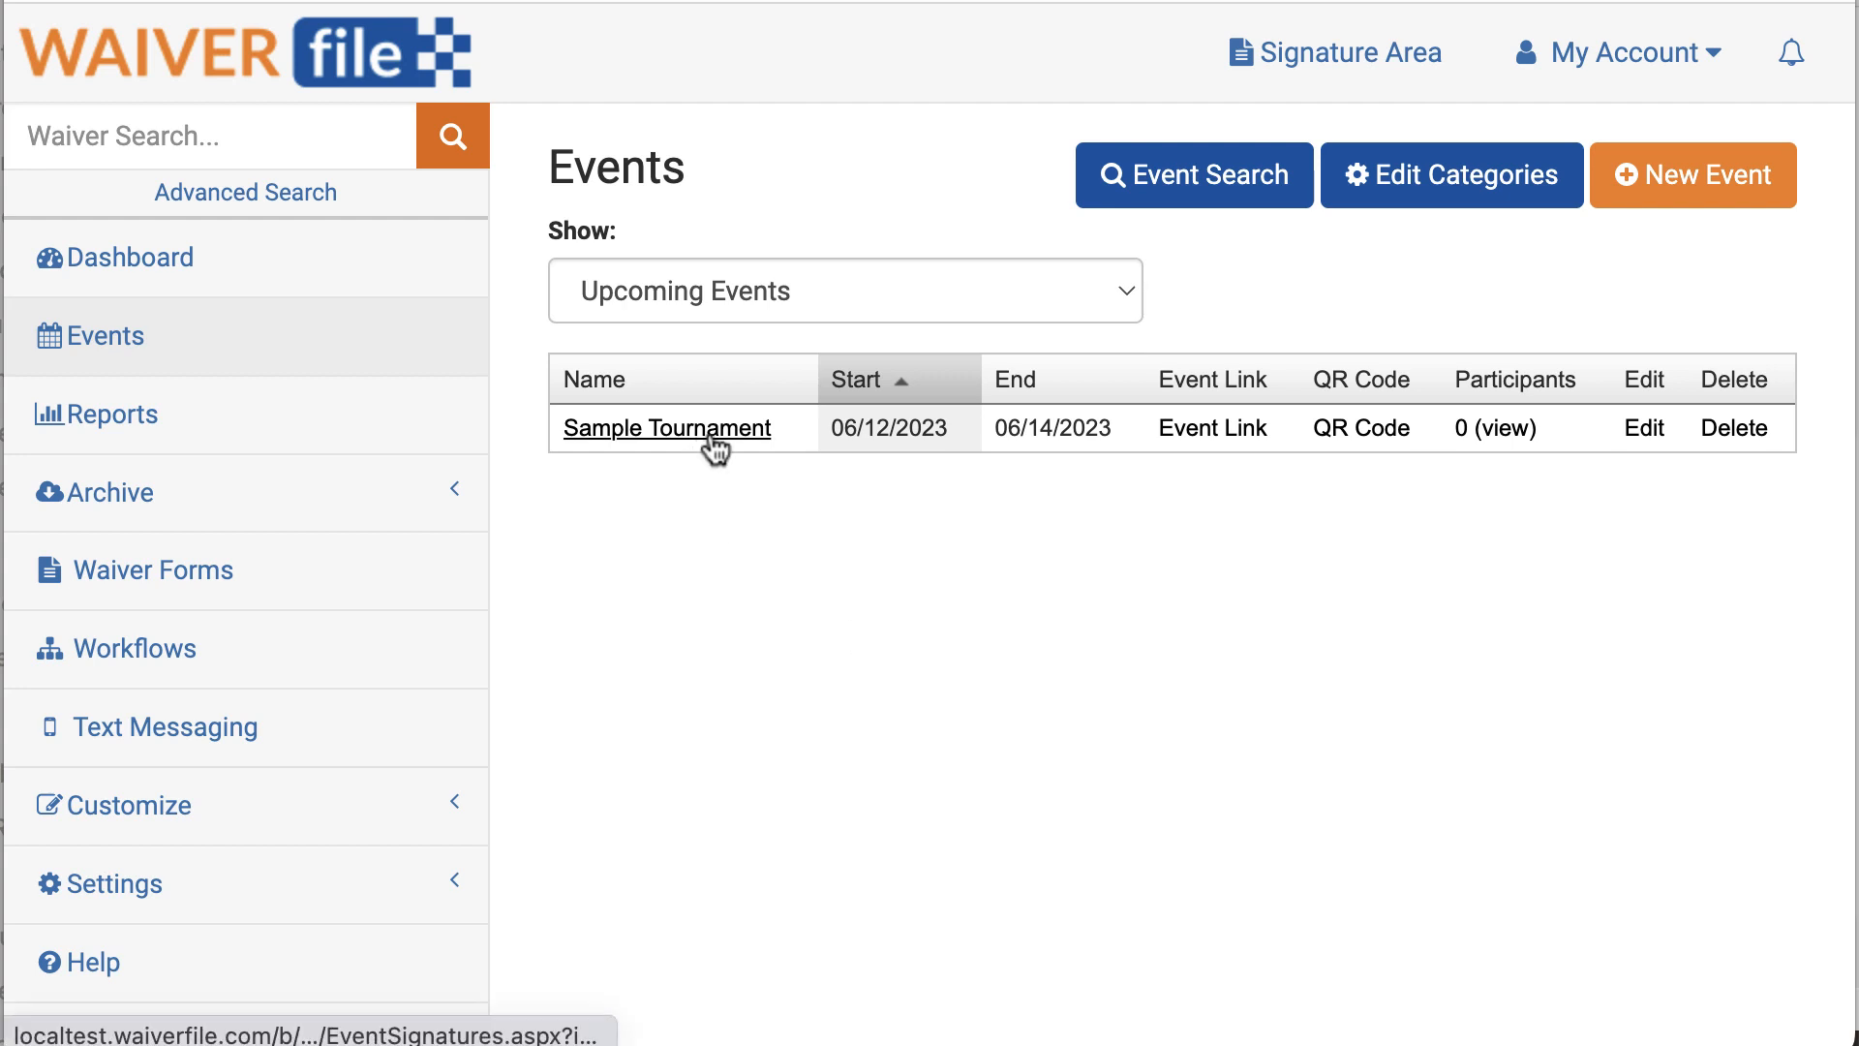
# Step: Open the Players/Coaches step of the Sample Tournament workflow from the Workflows list
pyautogui.click(136, 658)
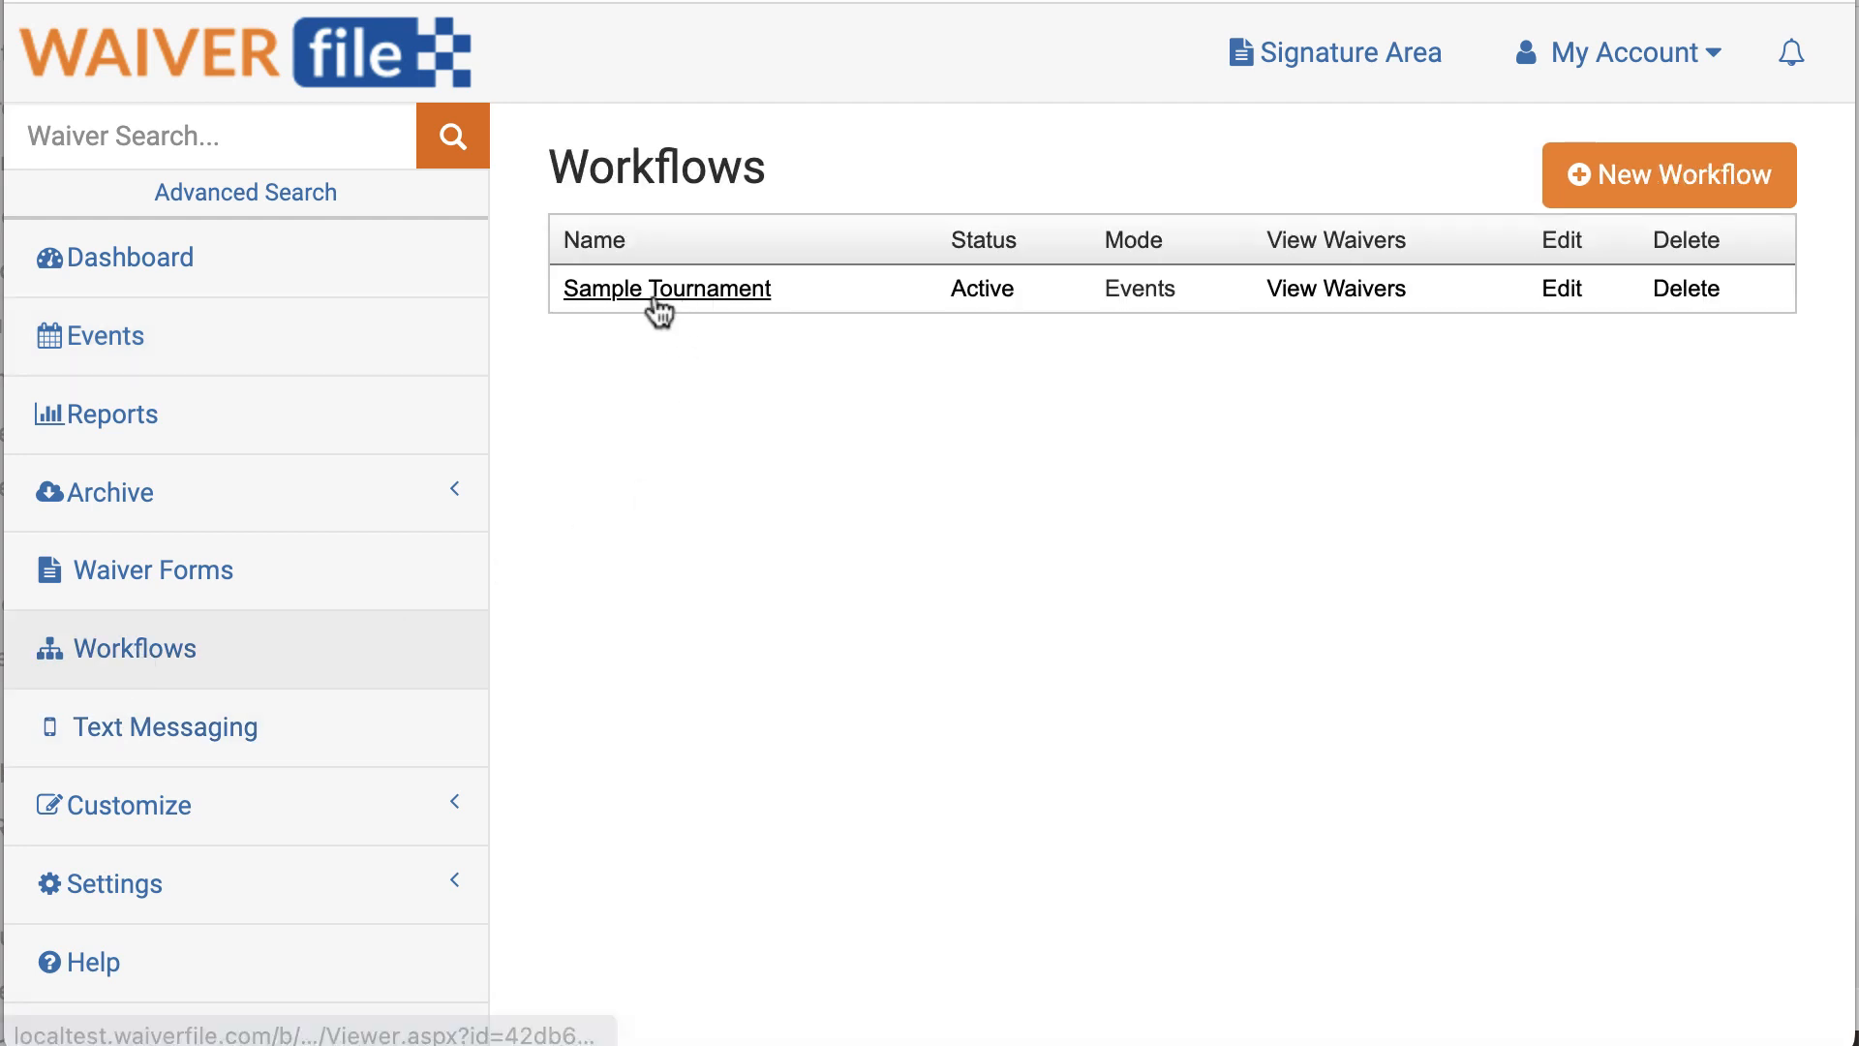
pyautogui.click(1562, 291)
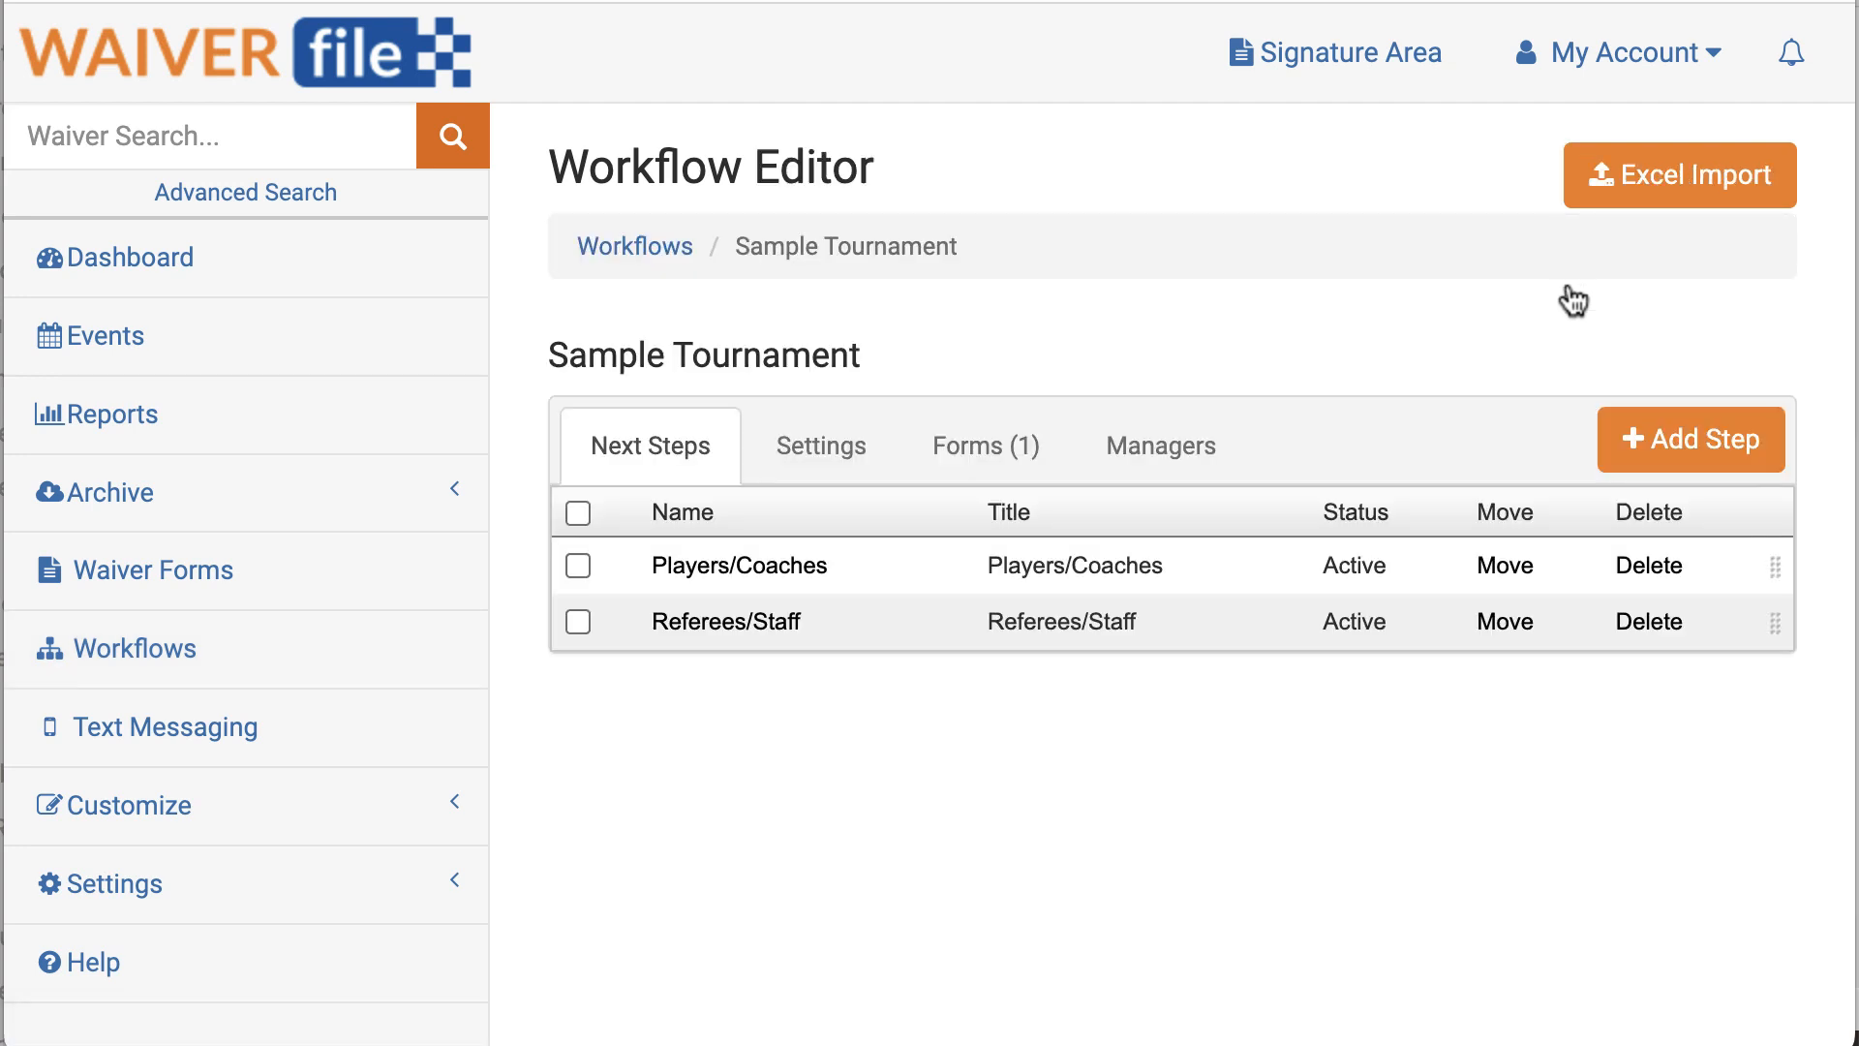
pyautogui.click(755, 573)
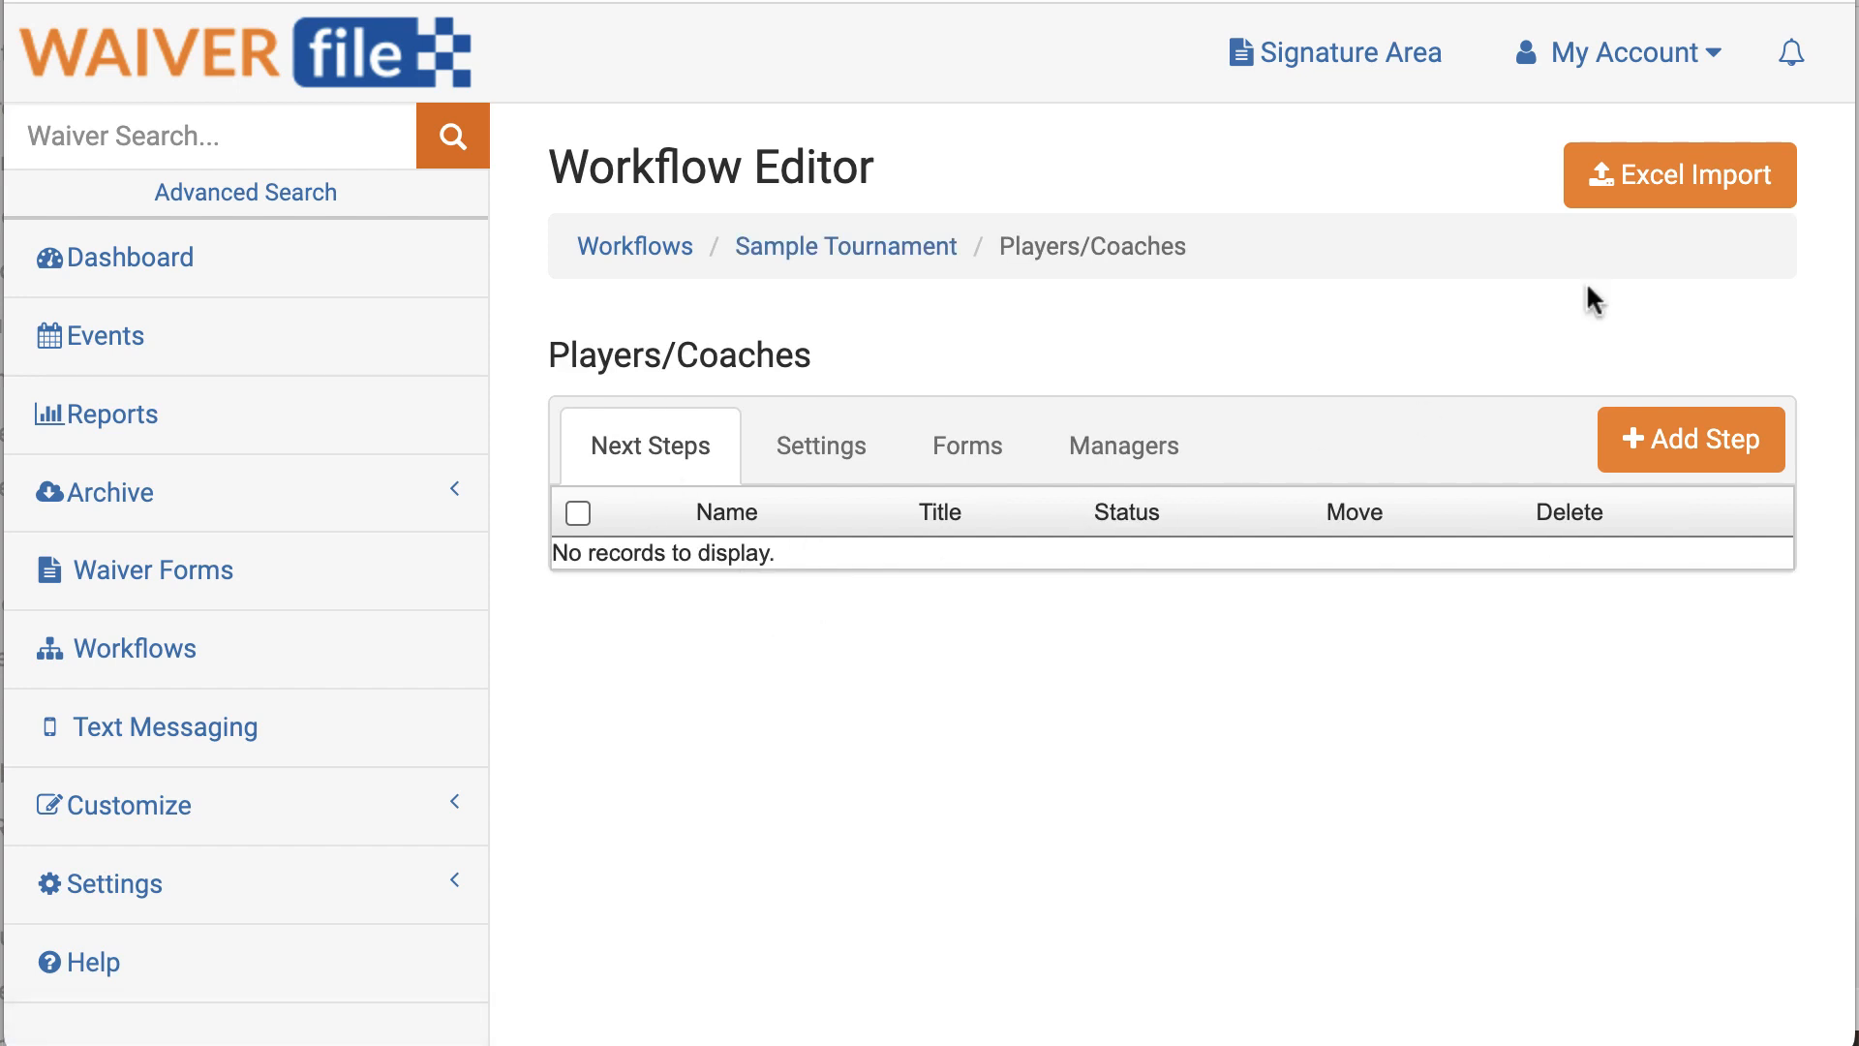
# Step: Import 'Sample Tournament Spreadsheet.xlsx' with a header row into the Players/Coaches target step
pyautogui.click(1697, 196)
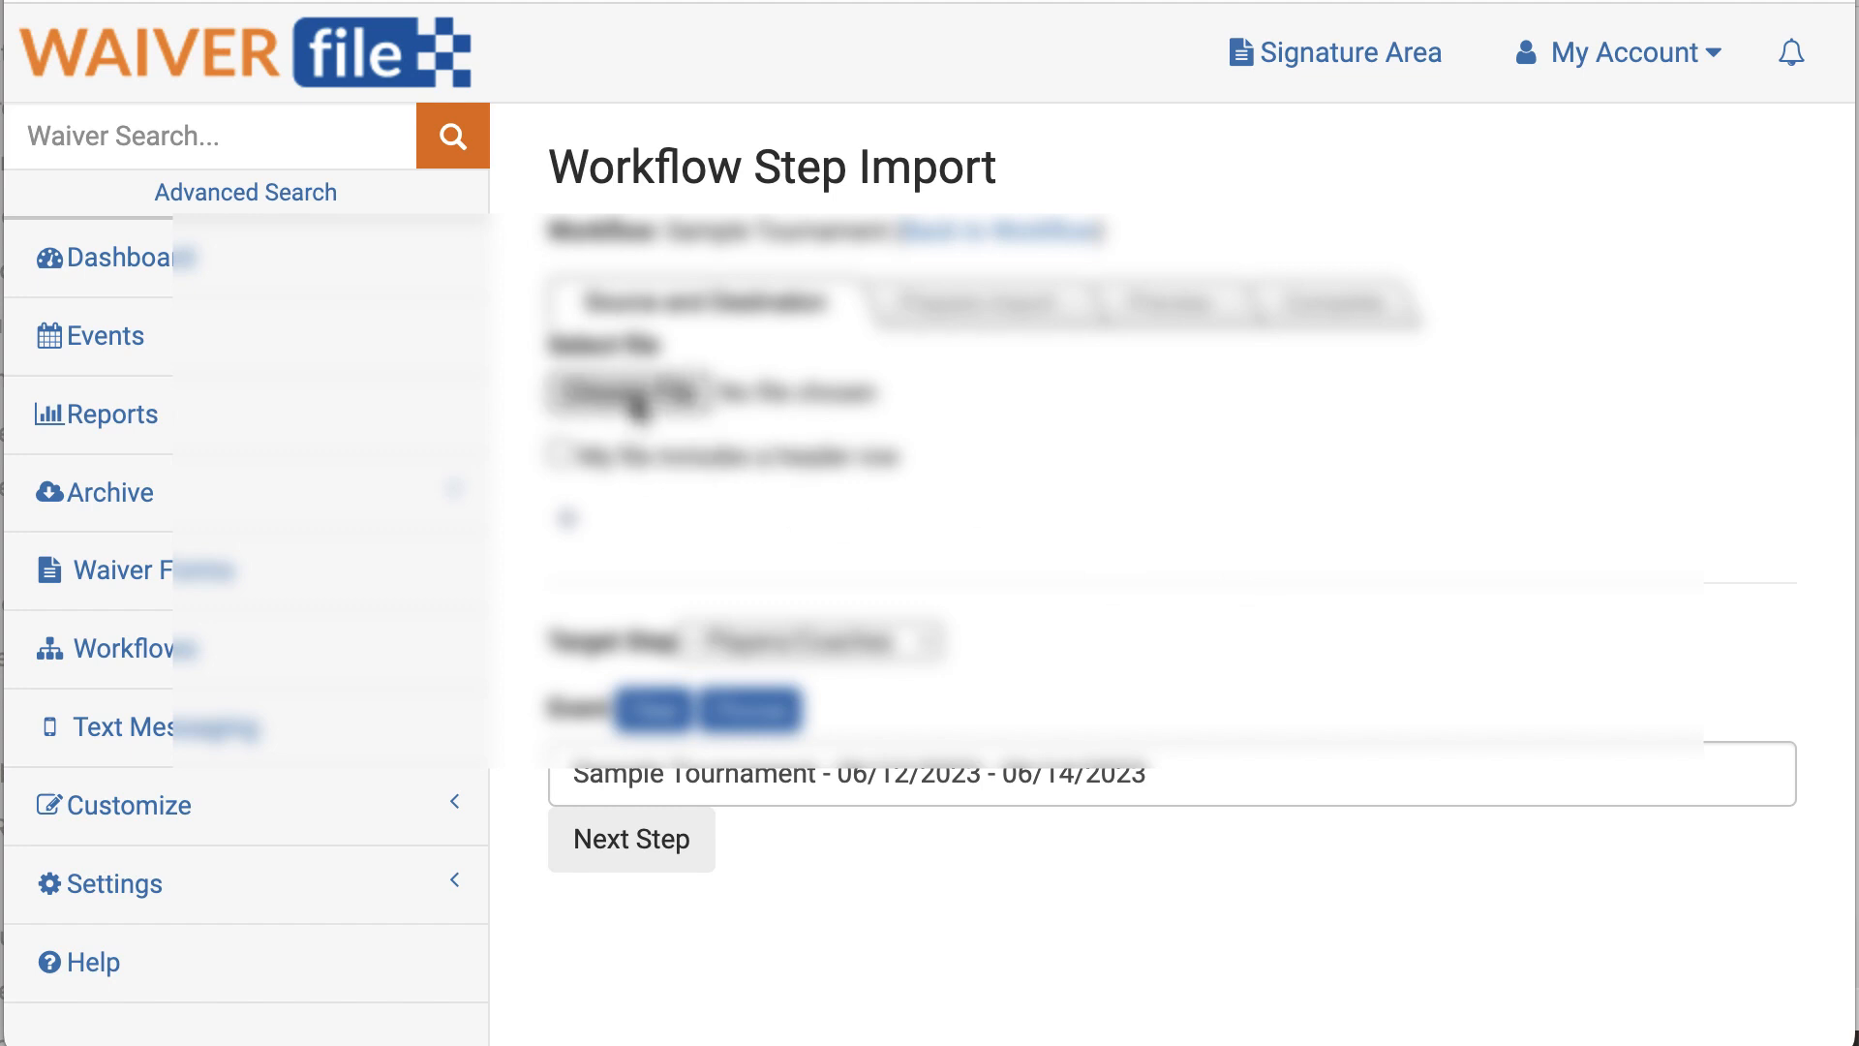
pyautogui.click(633, 395)
pyautogui.doubleClick(674, 193)
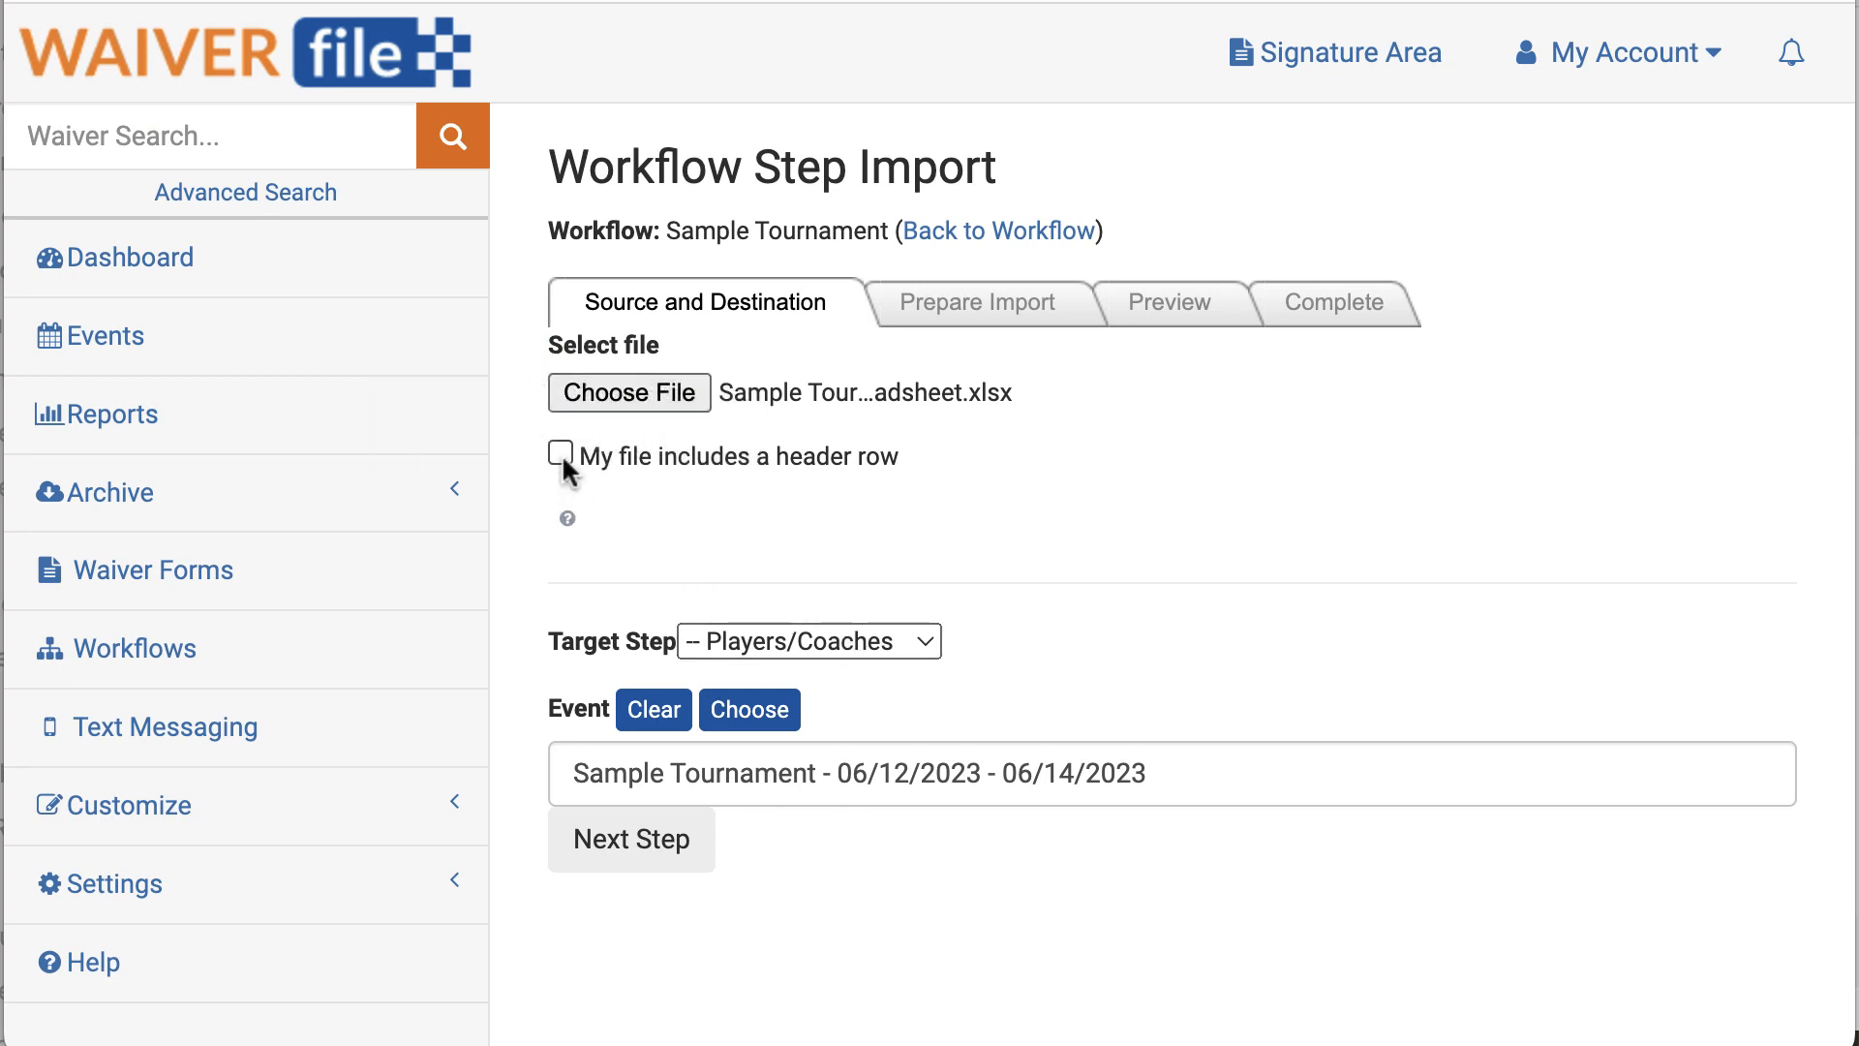
pyautogui.click(561, 457)
pyautogui.click(798, 641)
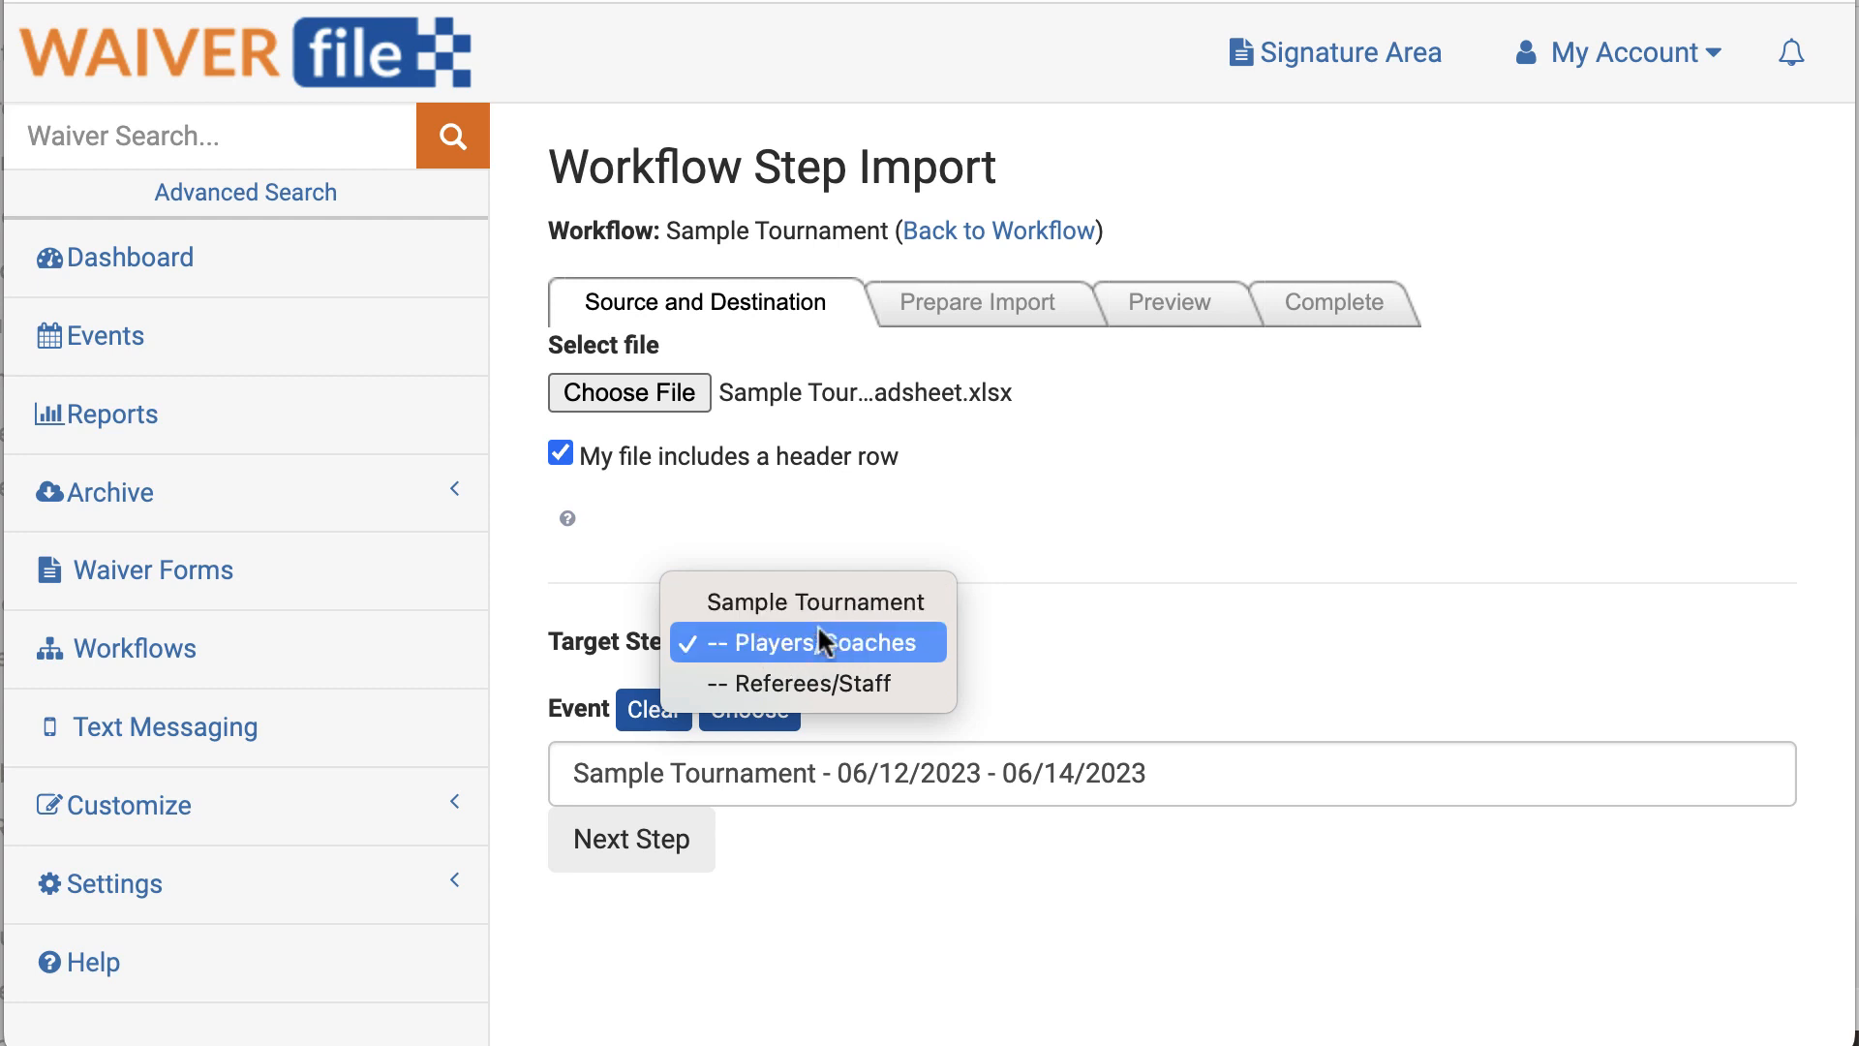
pyautogui.click(787, 645)
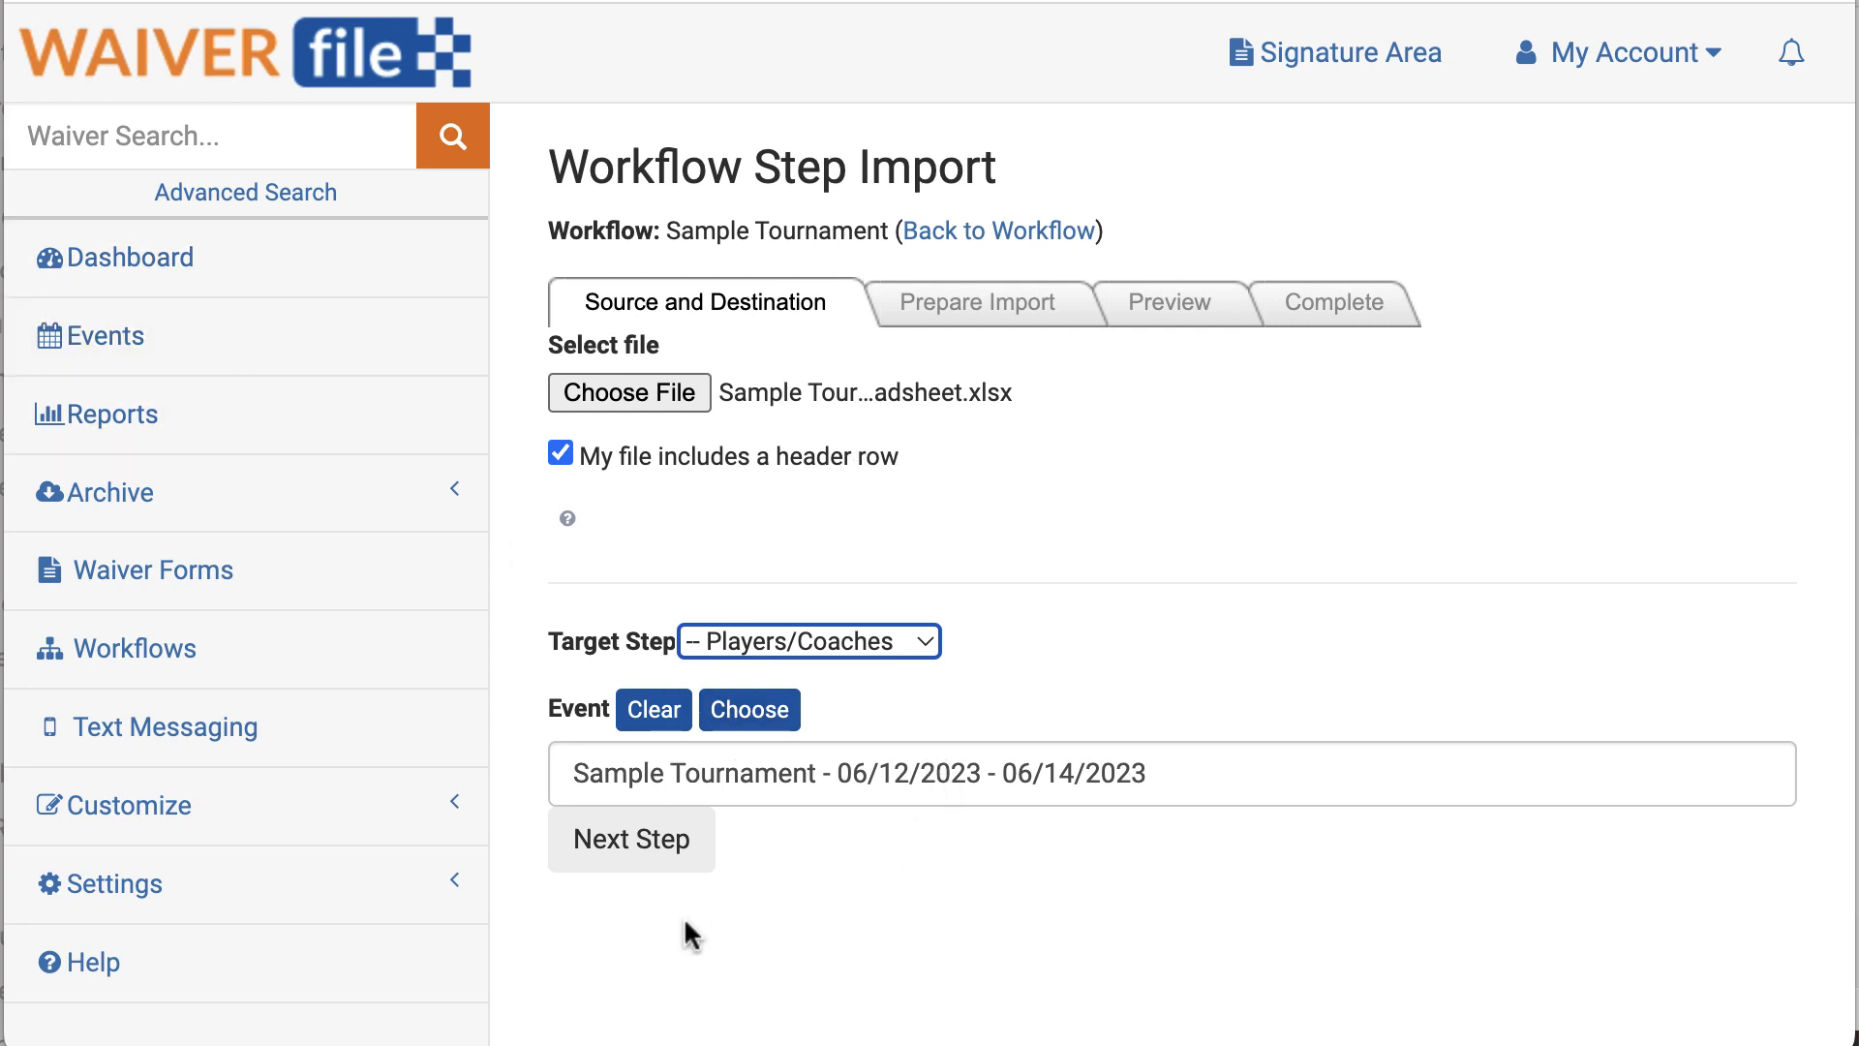
pyautogui.click(620, 844)
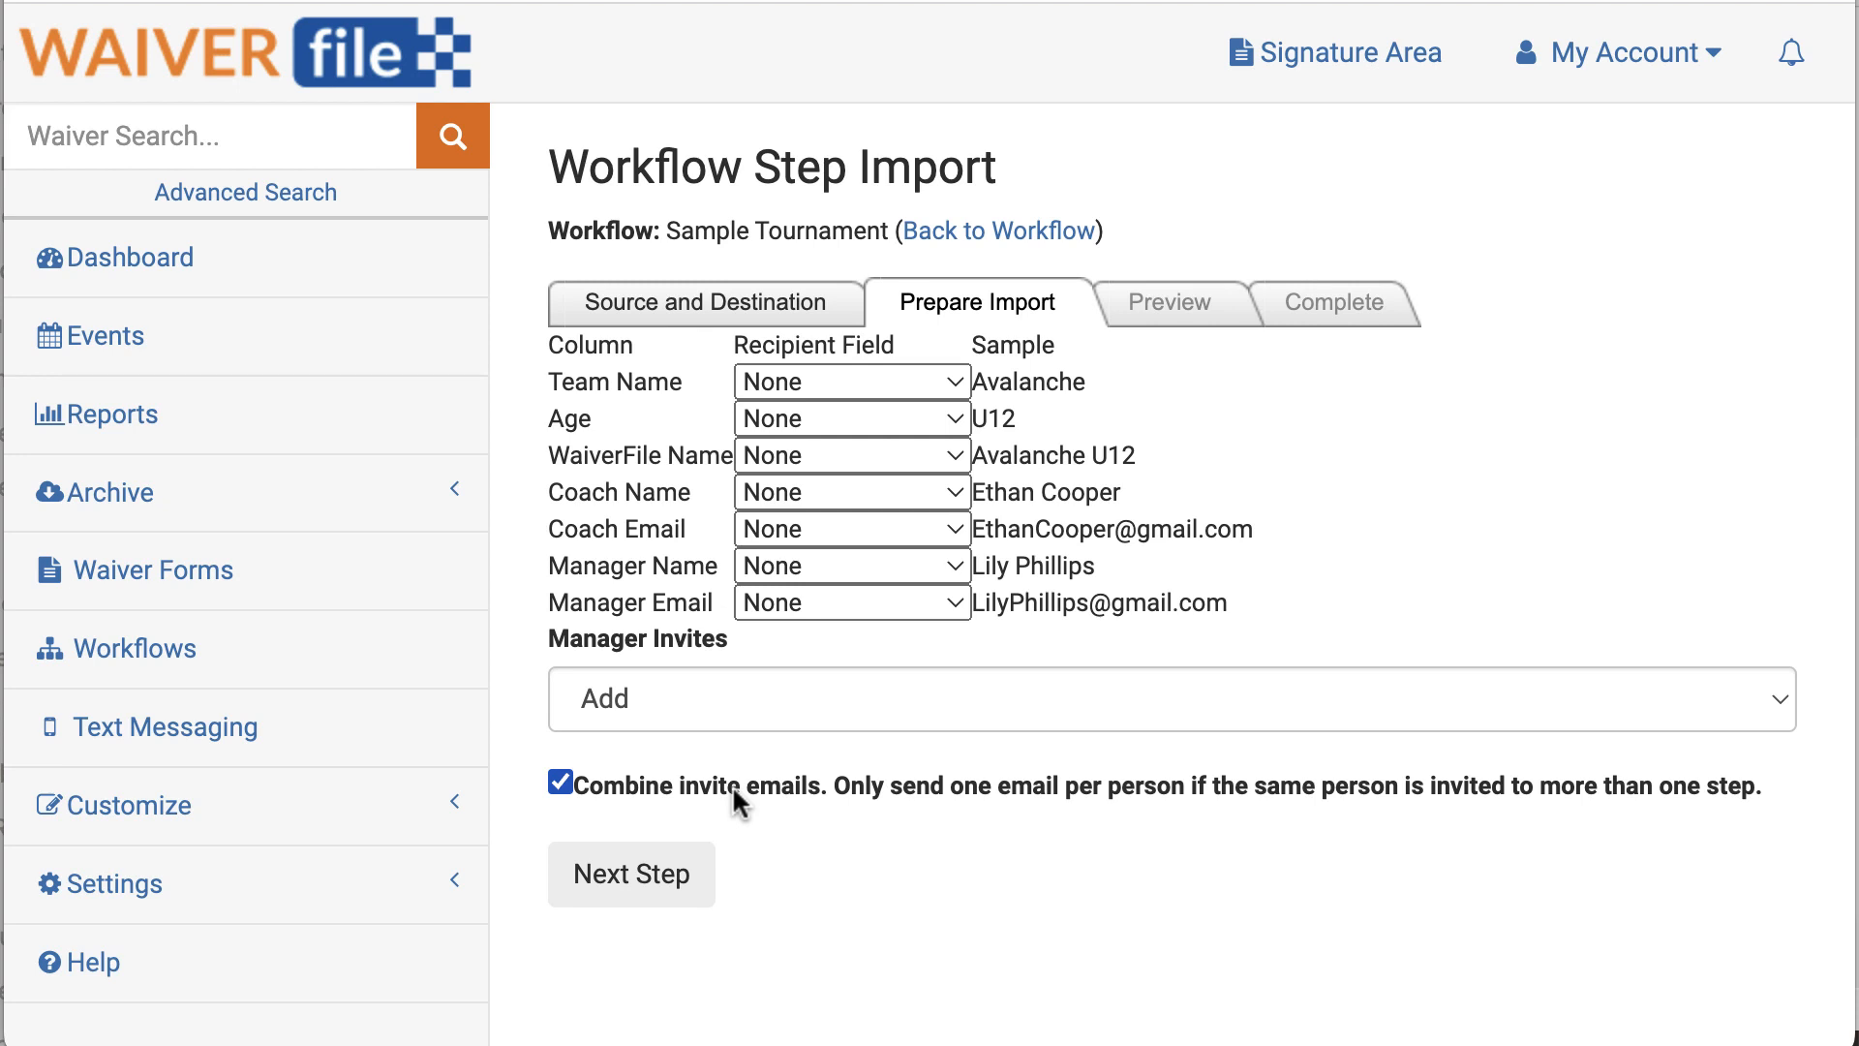
# Step: Map the WaiverFile Name column to the Step Name recipient field
pyautogui.moveTo(549, 455); pyautogui.dragTo(728, 455)
pyautogui.doubleClick(978, 455)
pyautogui.click(862, 455)
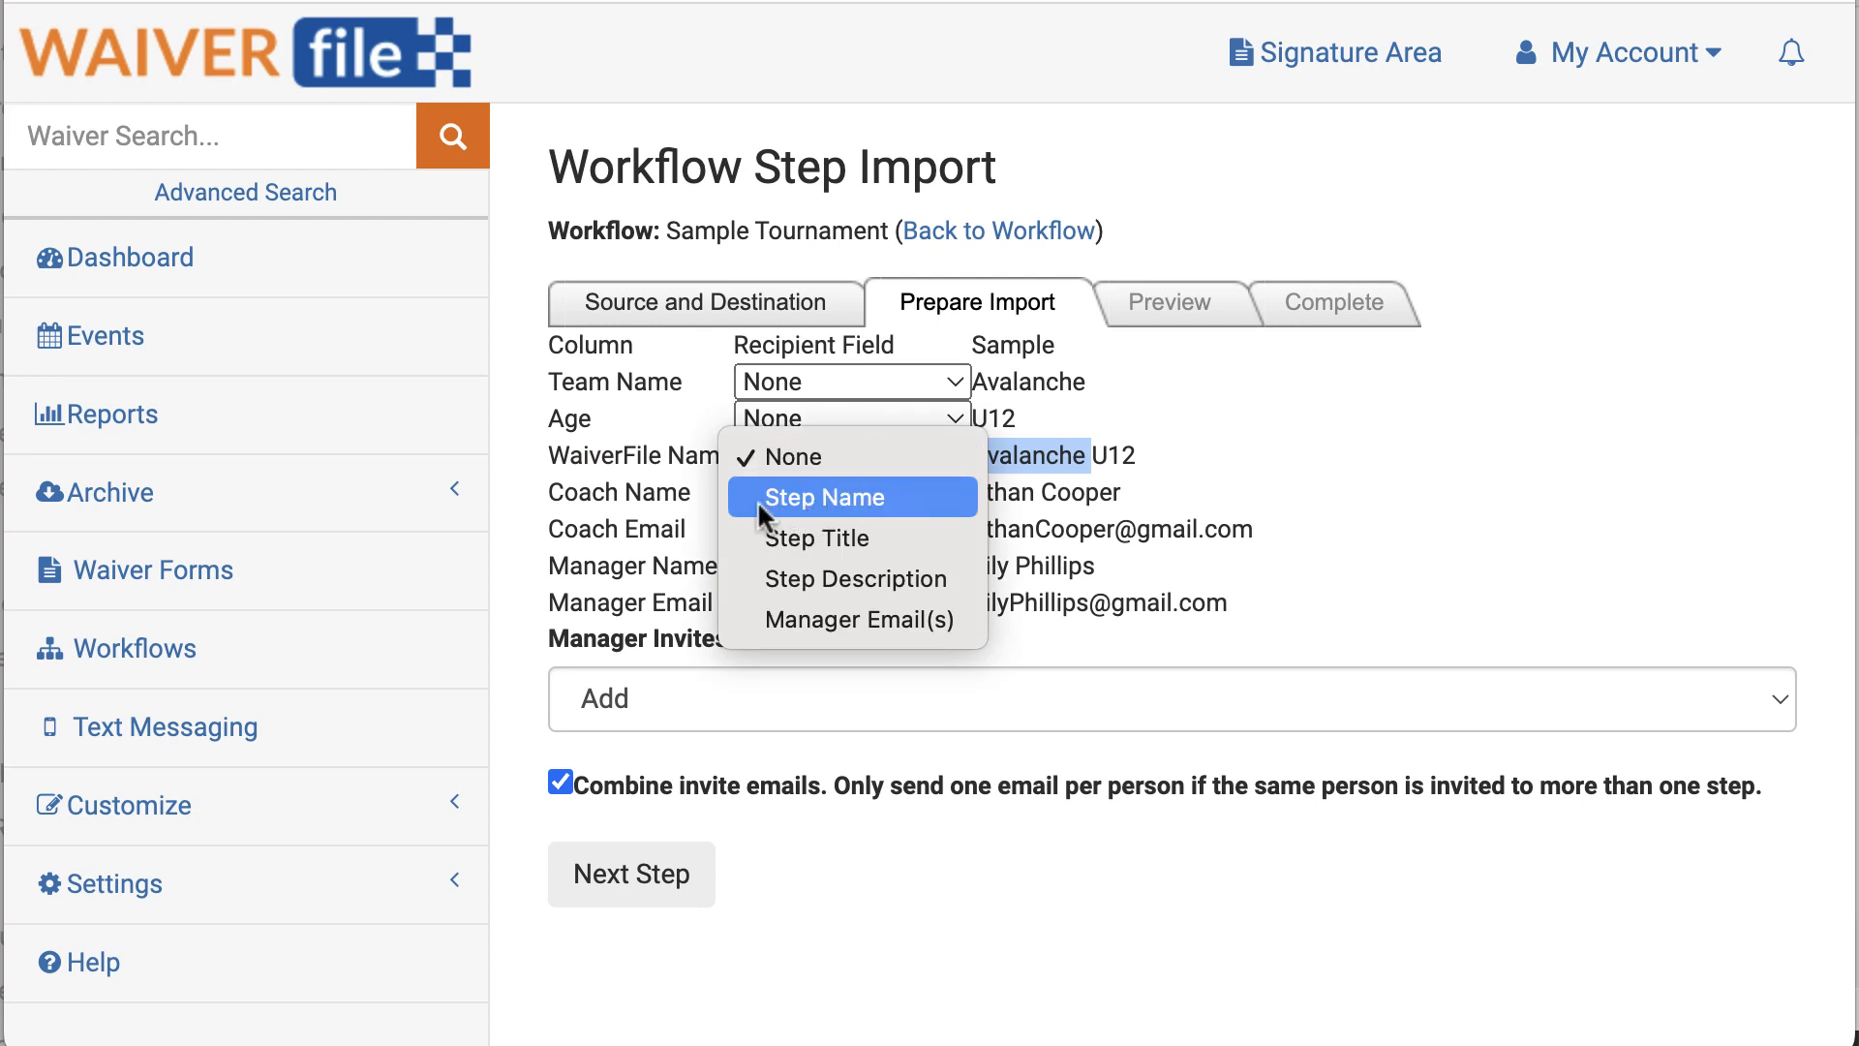
pyautogui.click(864, 495)
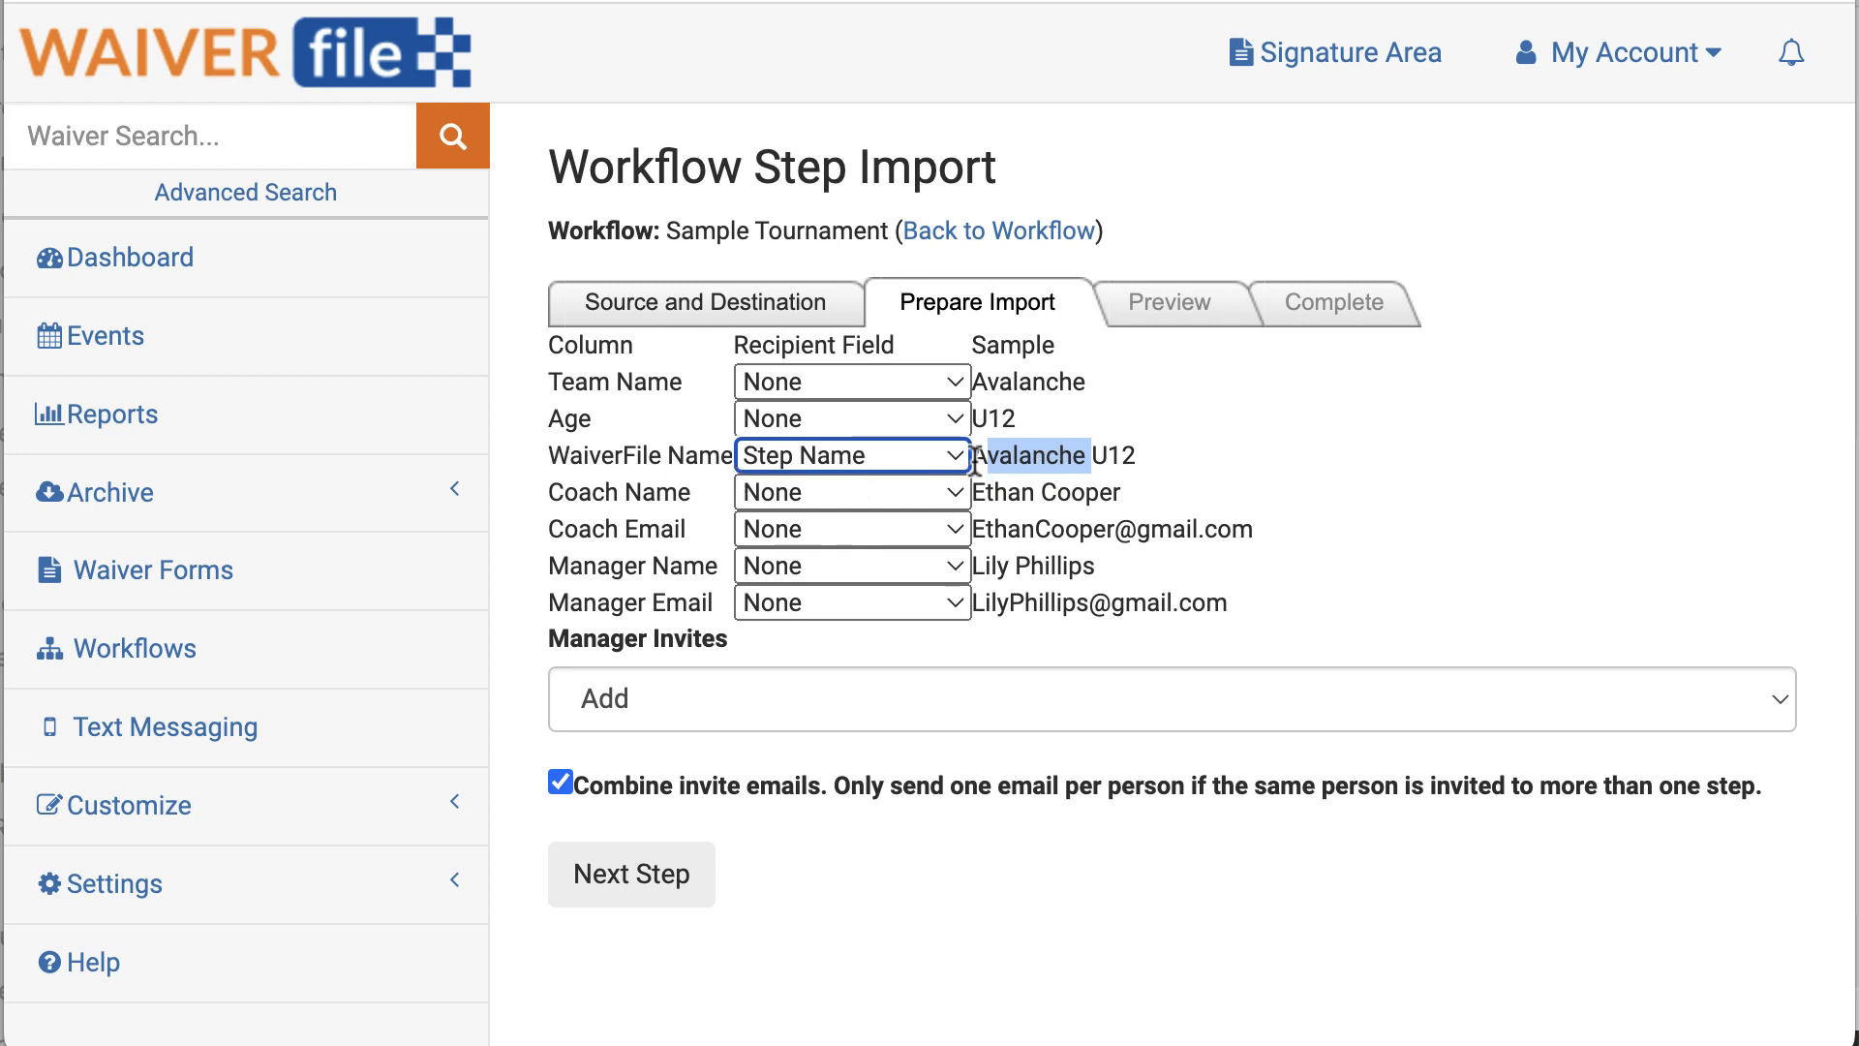
pyautogui.moveTo(975, 457); pyautogui.dragTo(1137, 456)
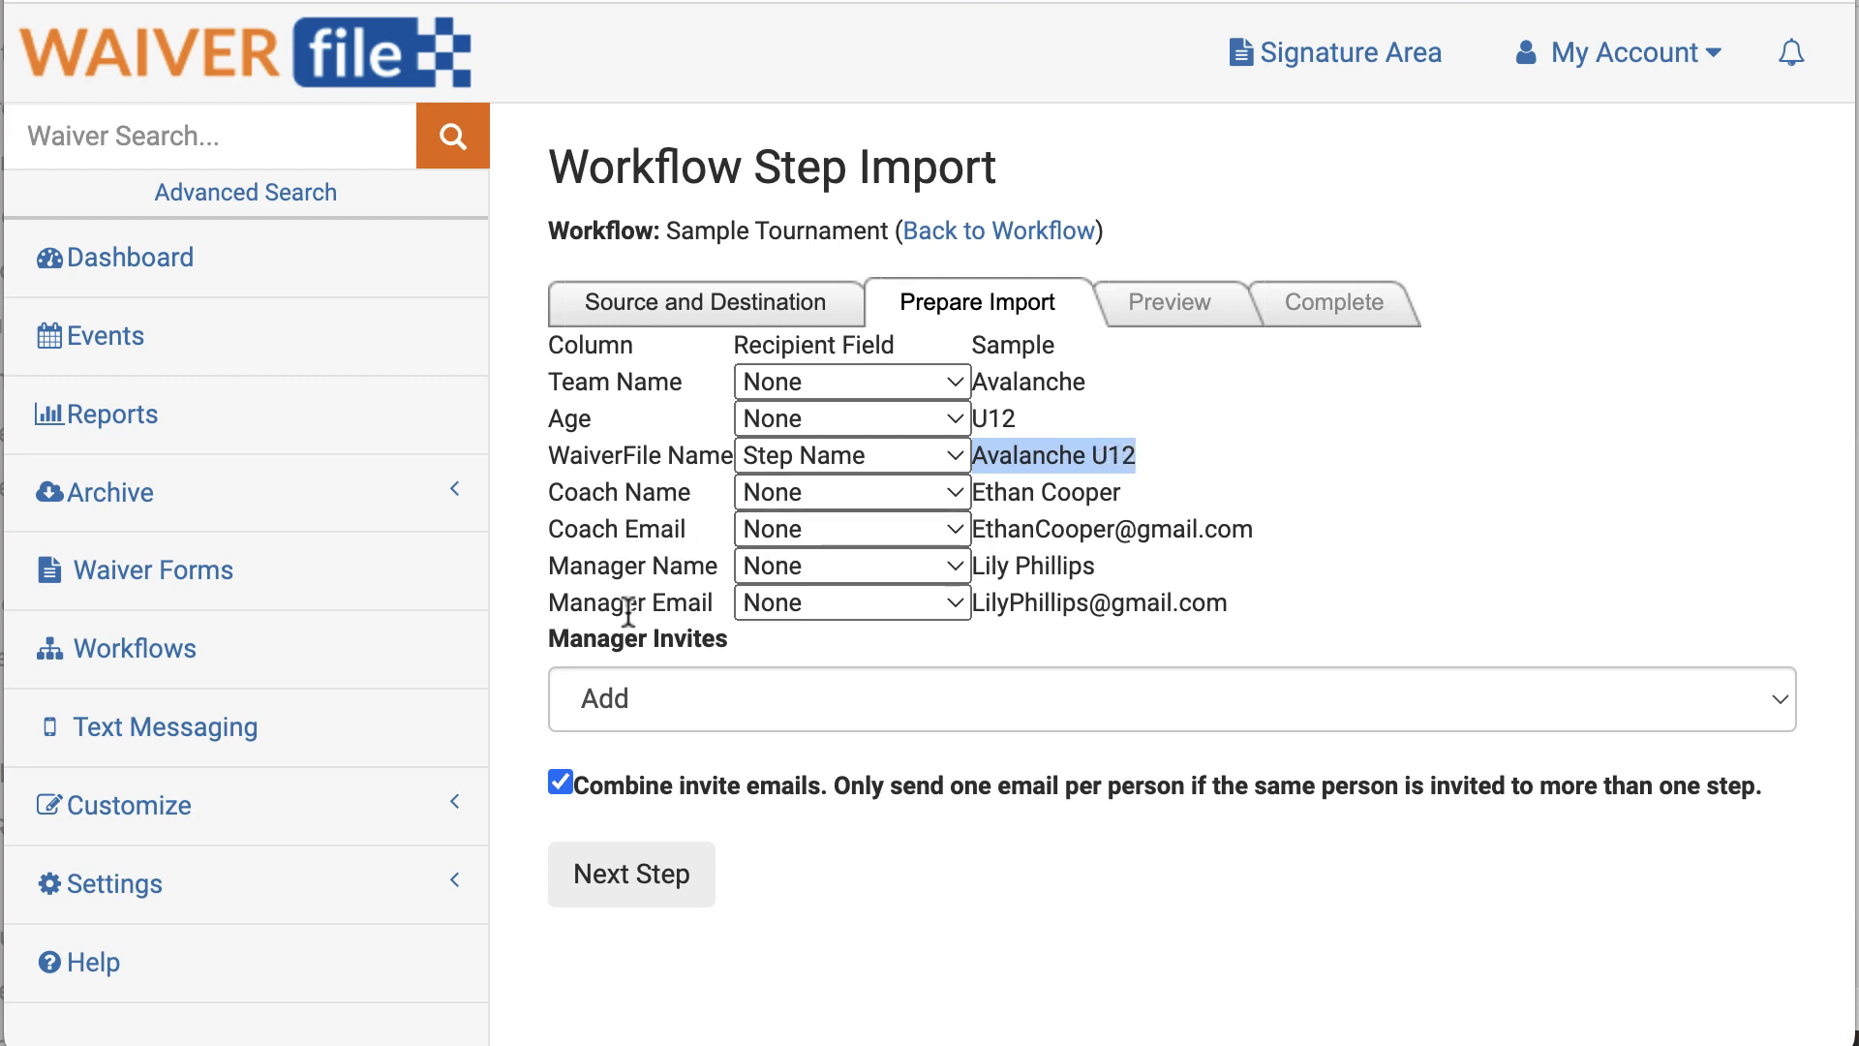
# Step: Map the email columns to Manager Email(s), then reset Coach Email to None
pyautogui.click(806, 531)
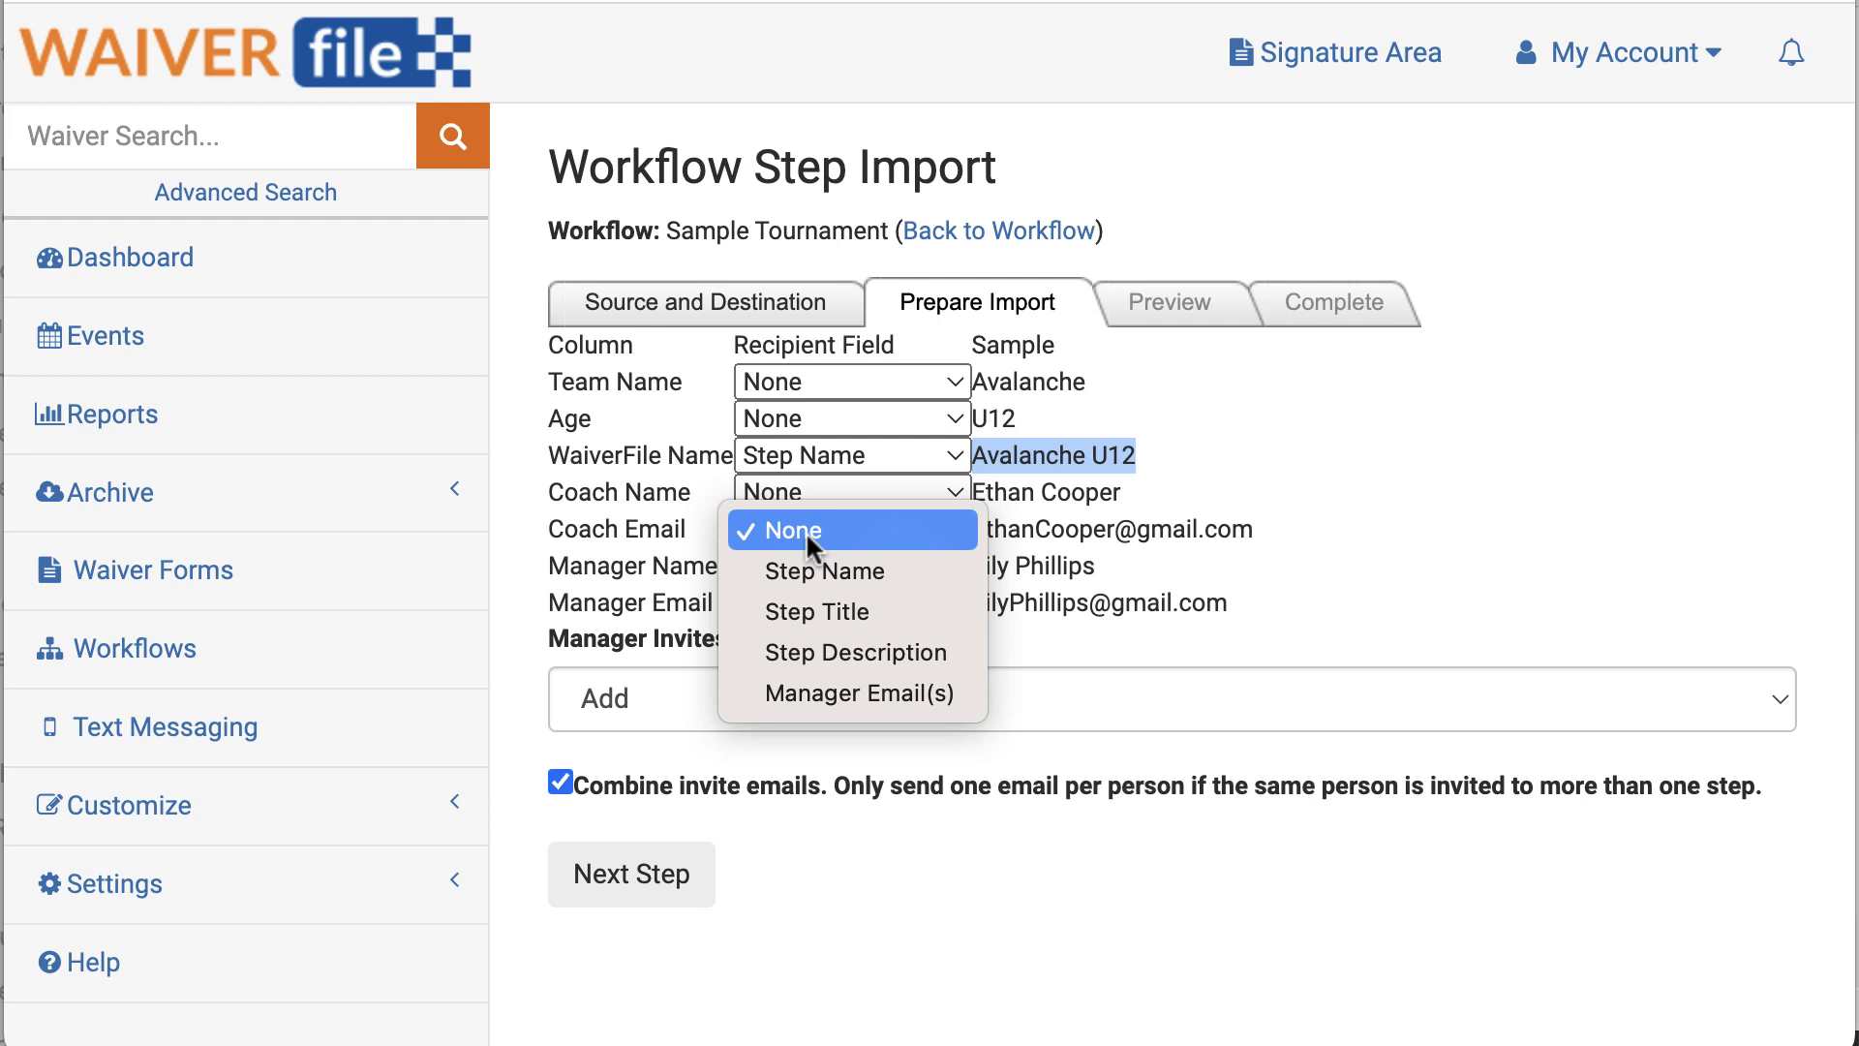
pyautogui.click(846, 686)
pyautogui.click(852, 603)
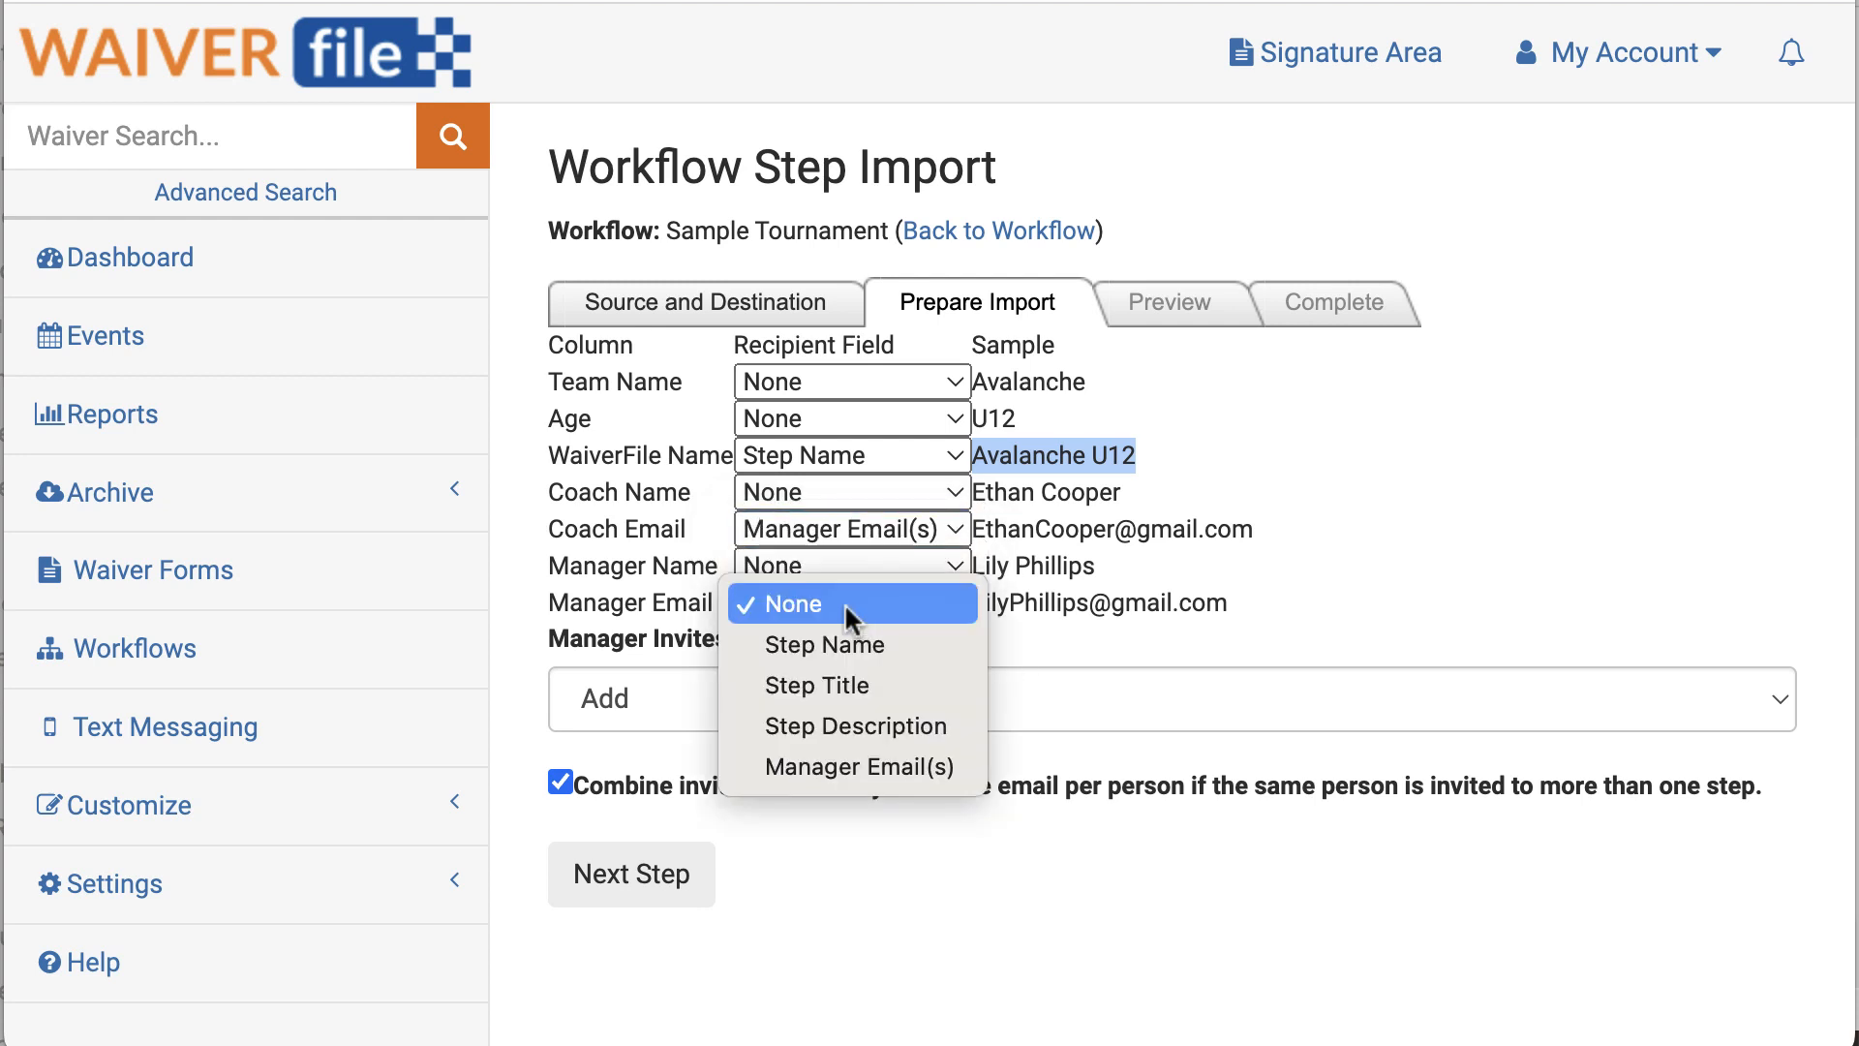
pyautogui.click(865, 765)
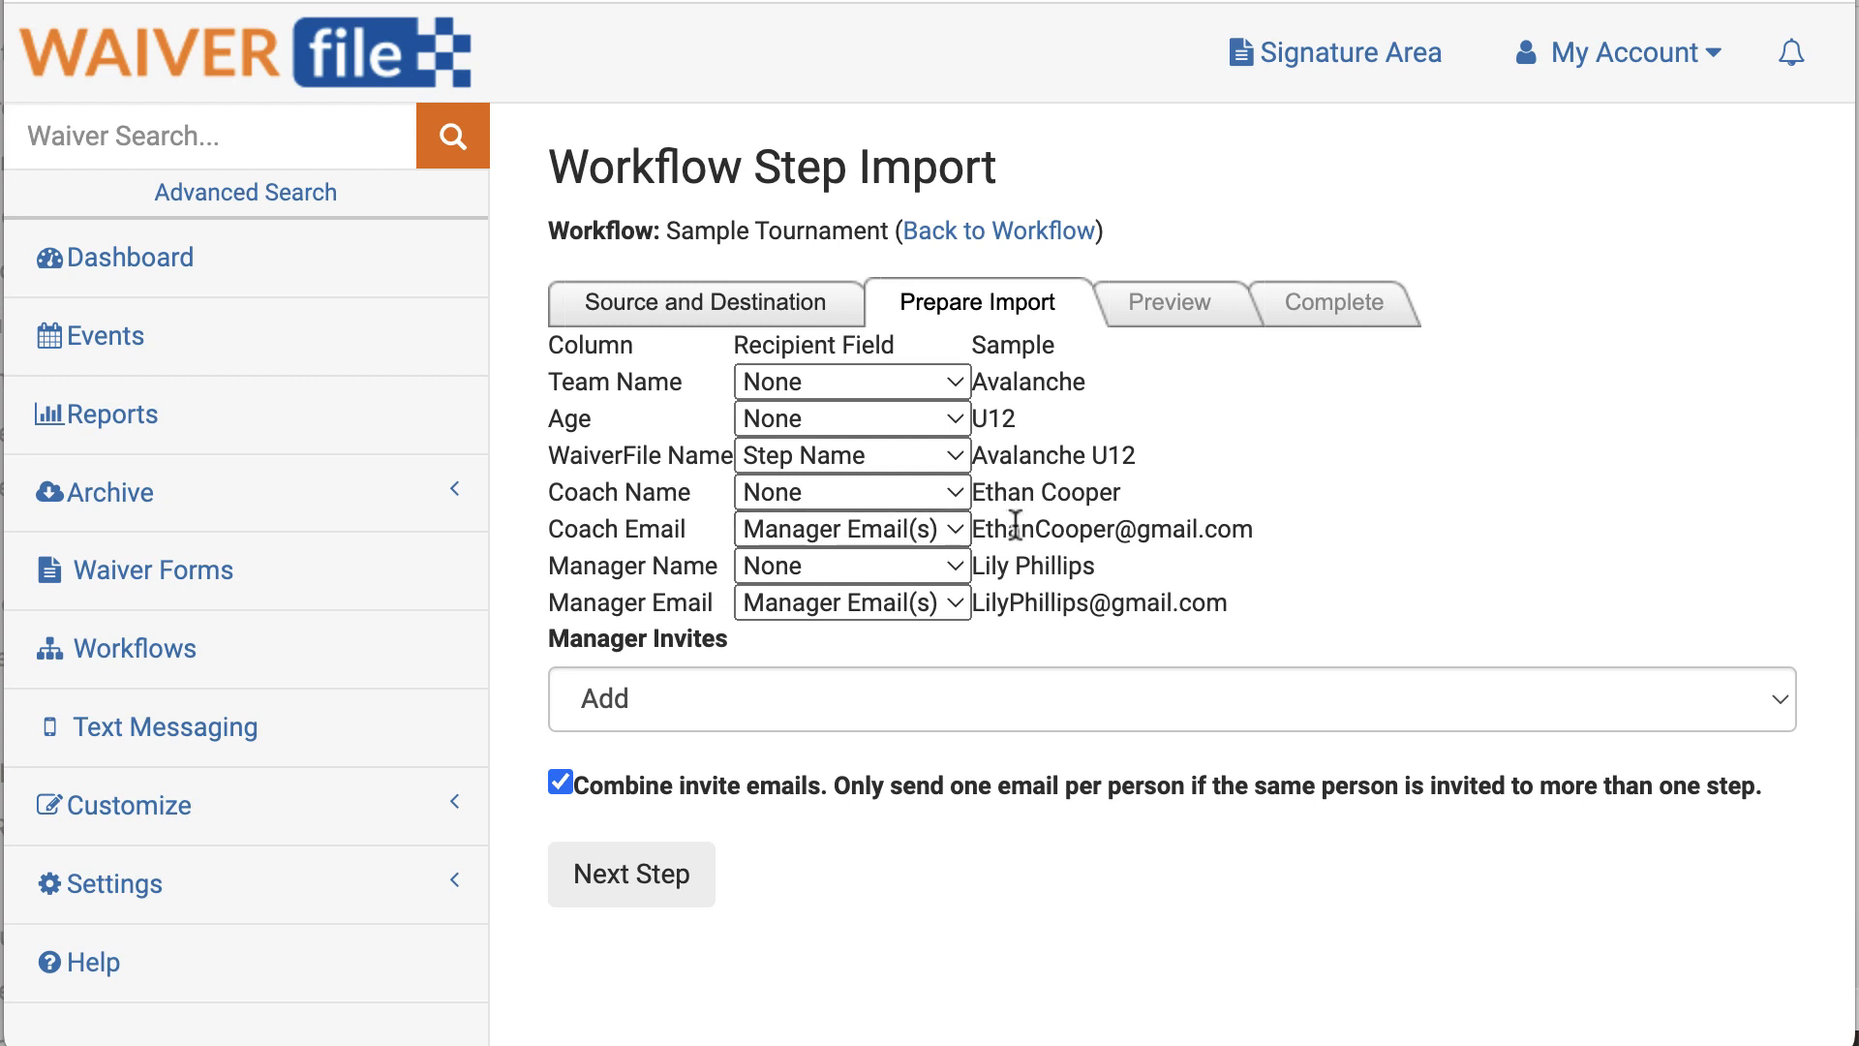
pyautogui.click(908, 530)
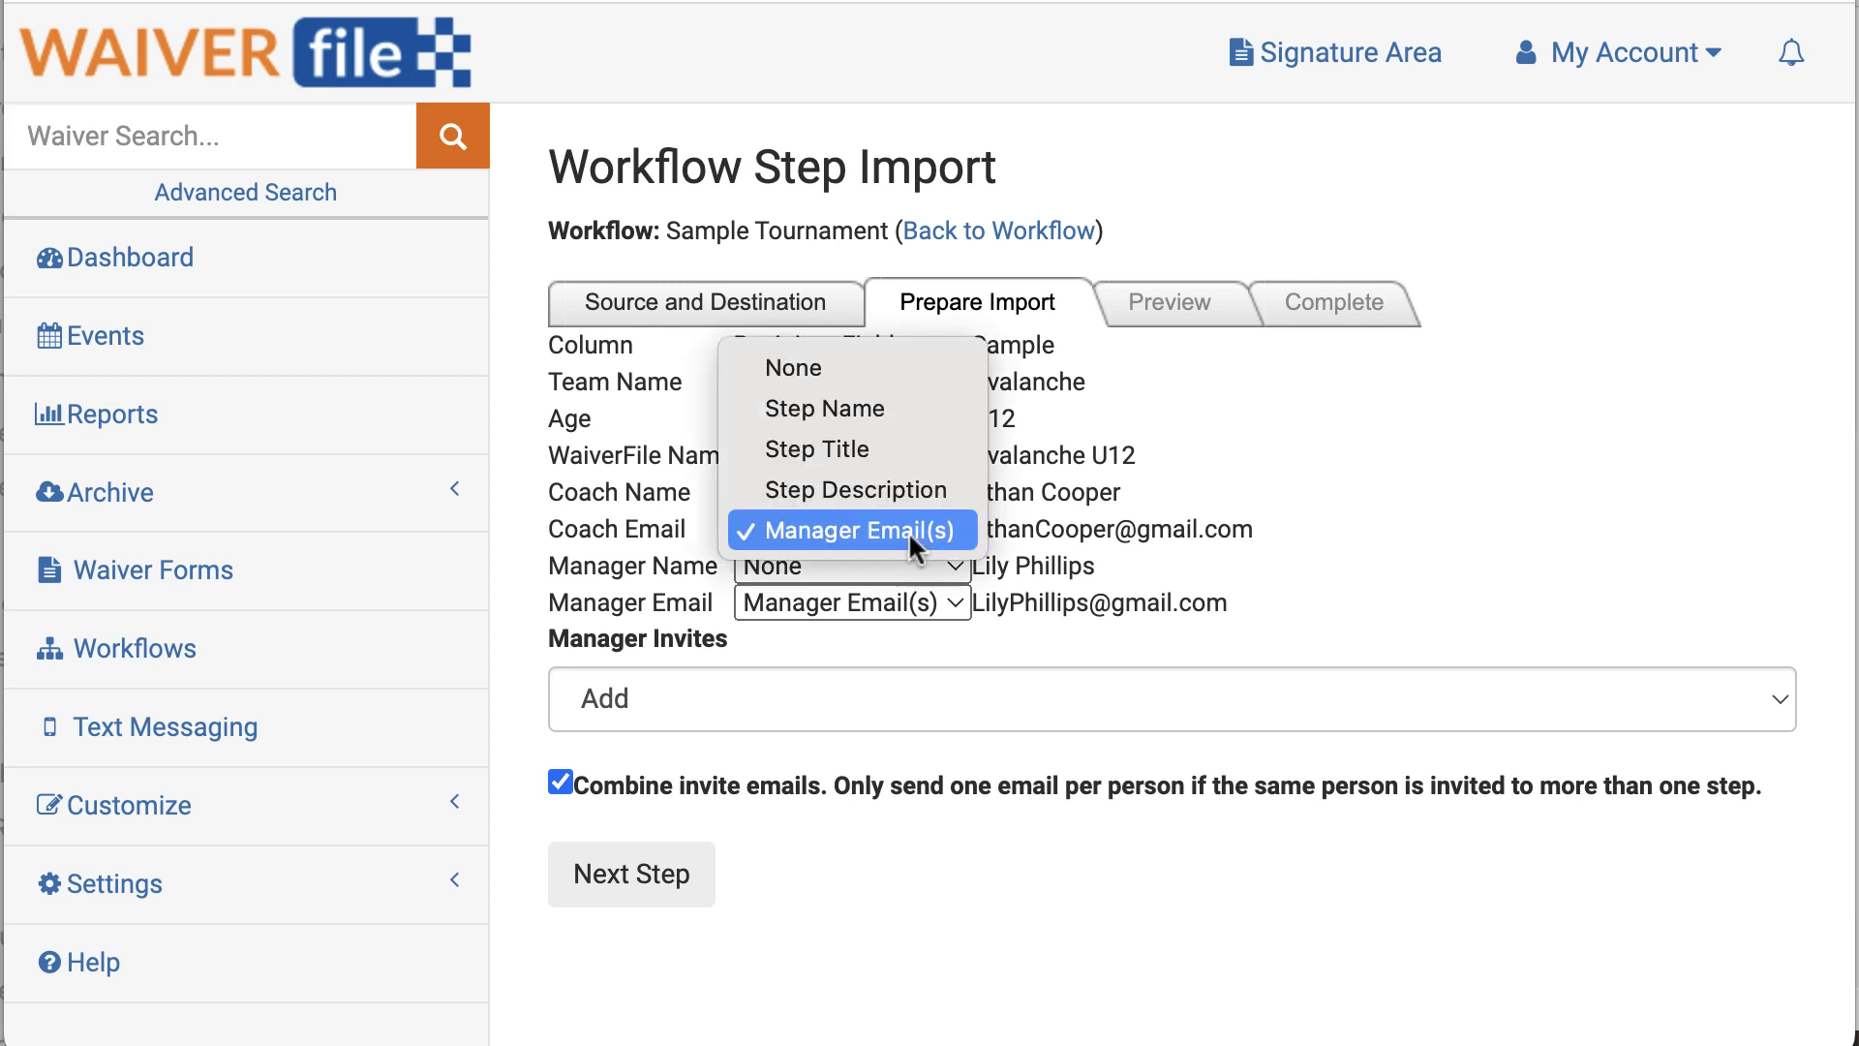
pyautogui.click(825, 366)
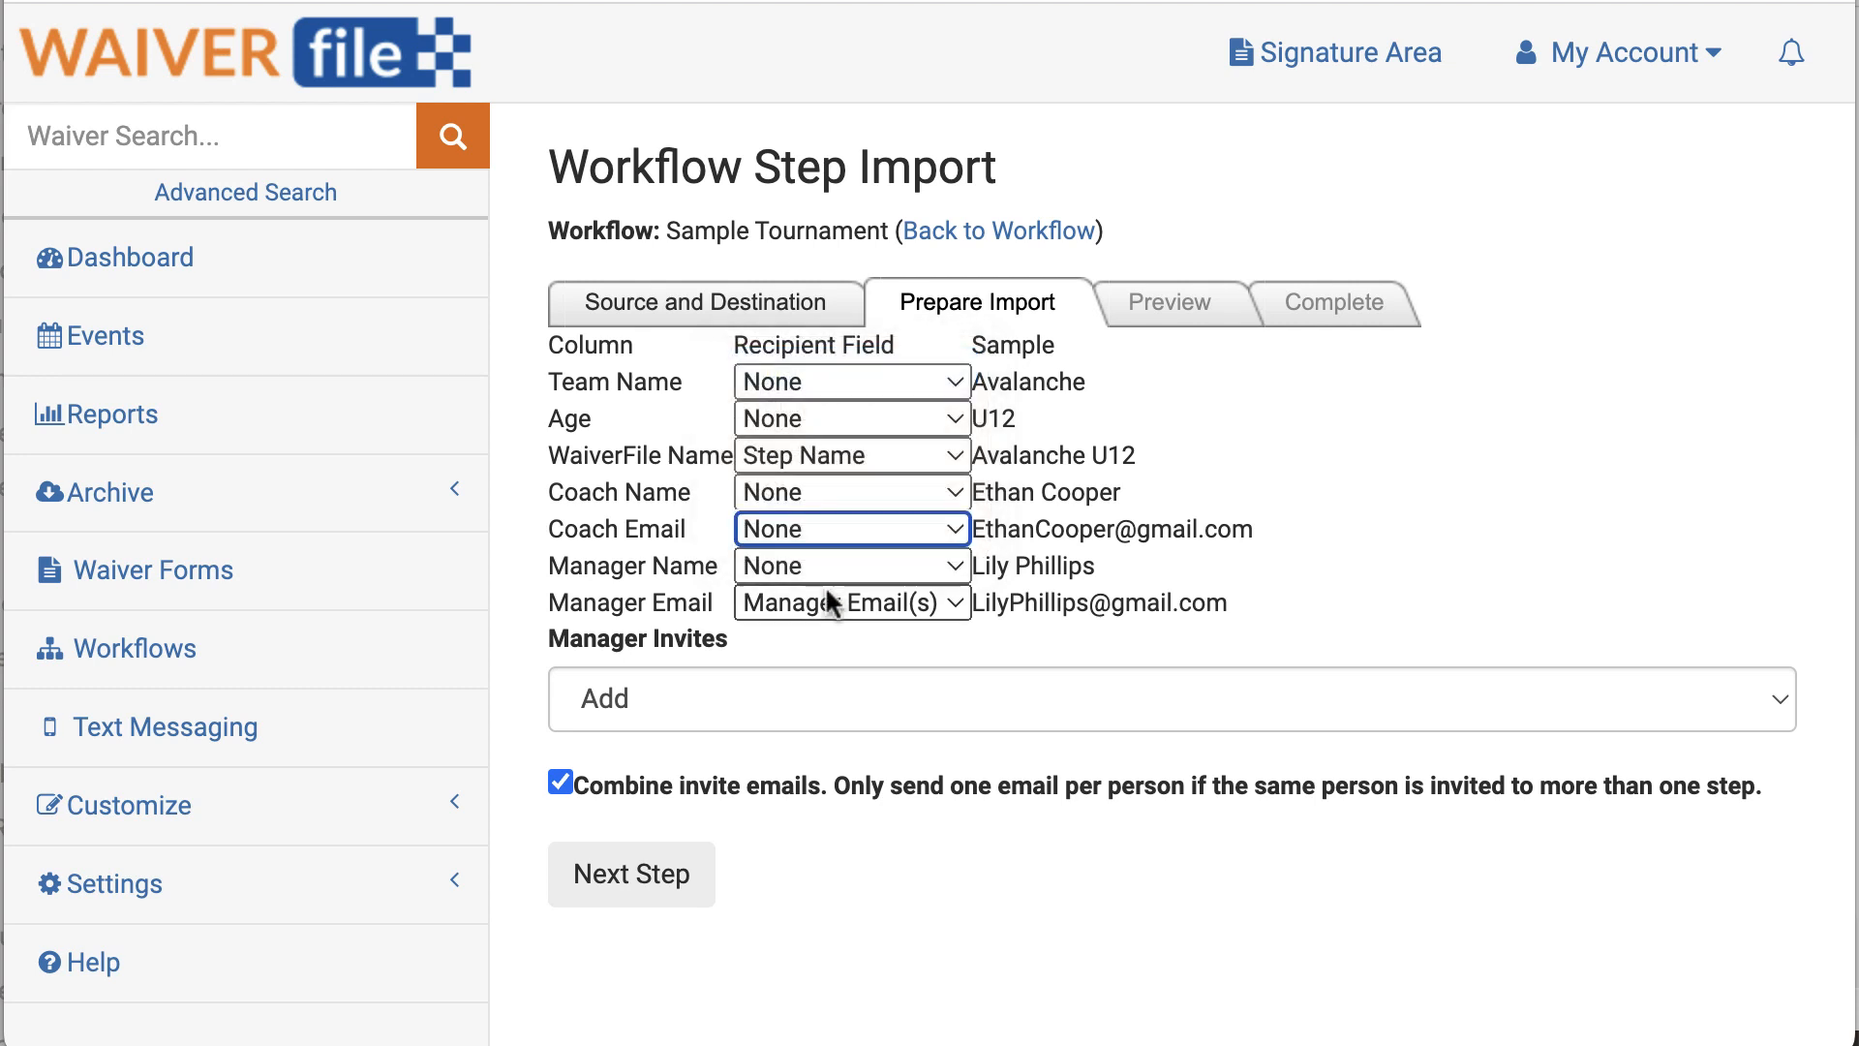
pyautogui.click(825, 600)
# Step: Map both Coach Email and Manager Email to Manager Email(s) and advance to the preview
pyautogui.click(829, 444)
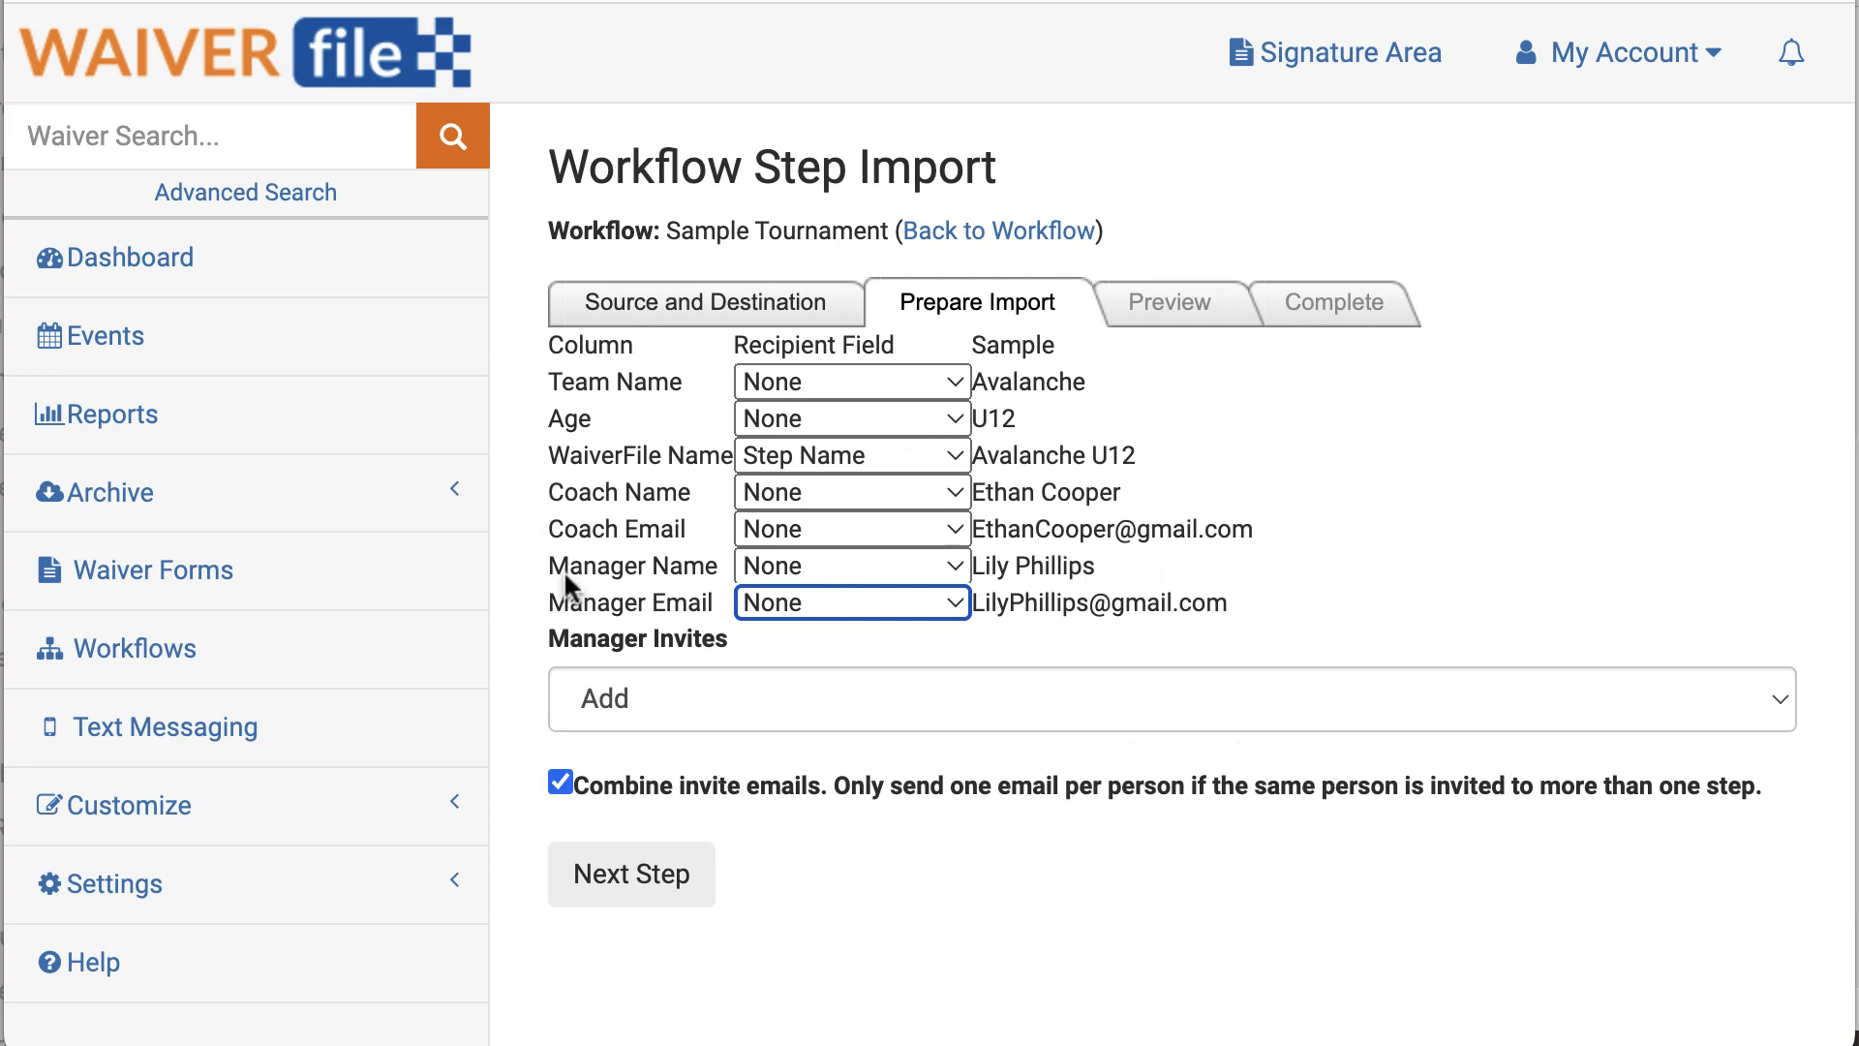
pyautogui.moveTo(572, 457); pyautogui.dragTo(738, 457)
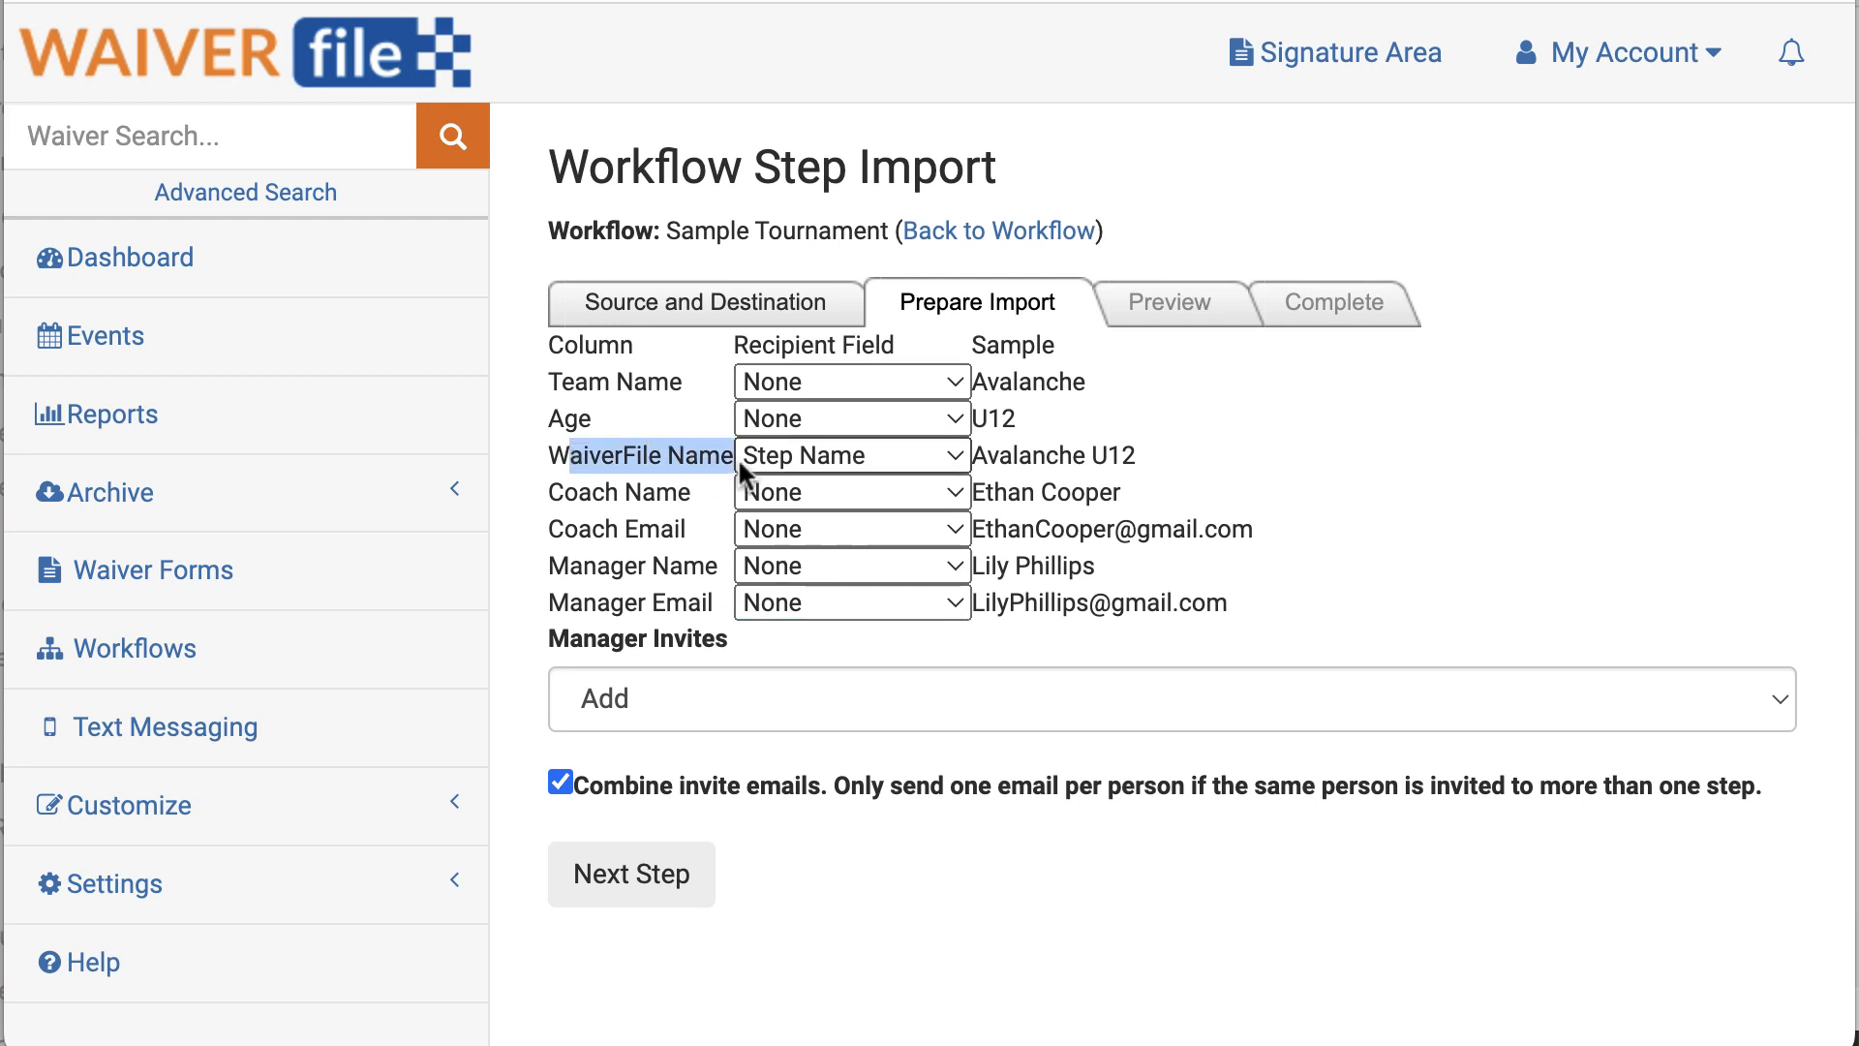
pyautogui.click(854, 529)
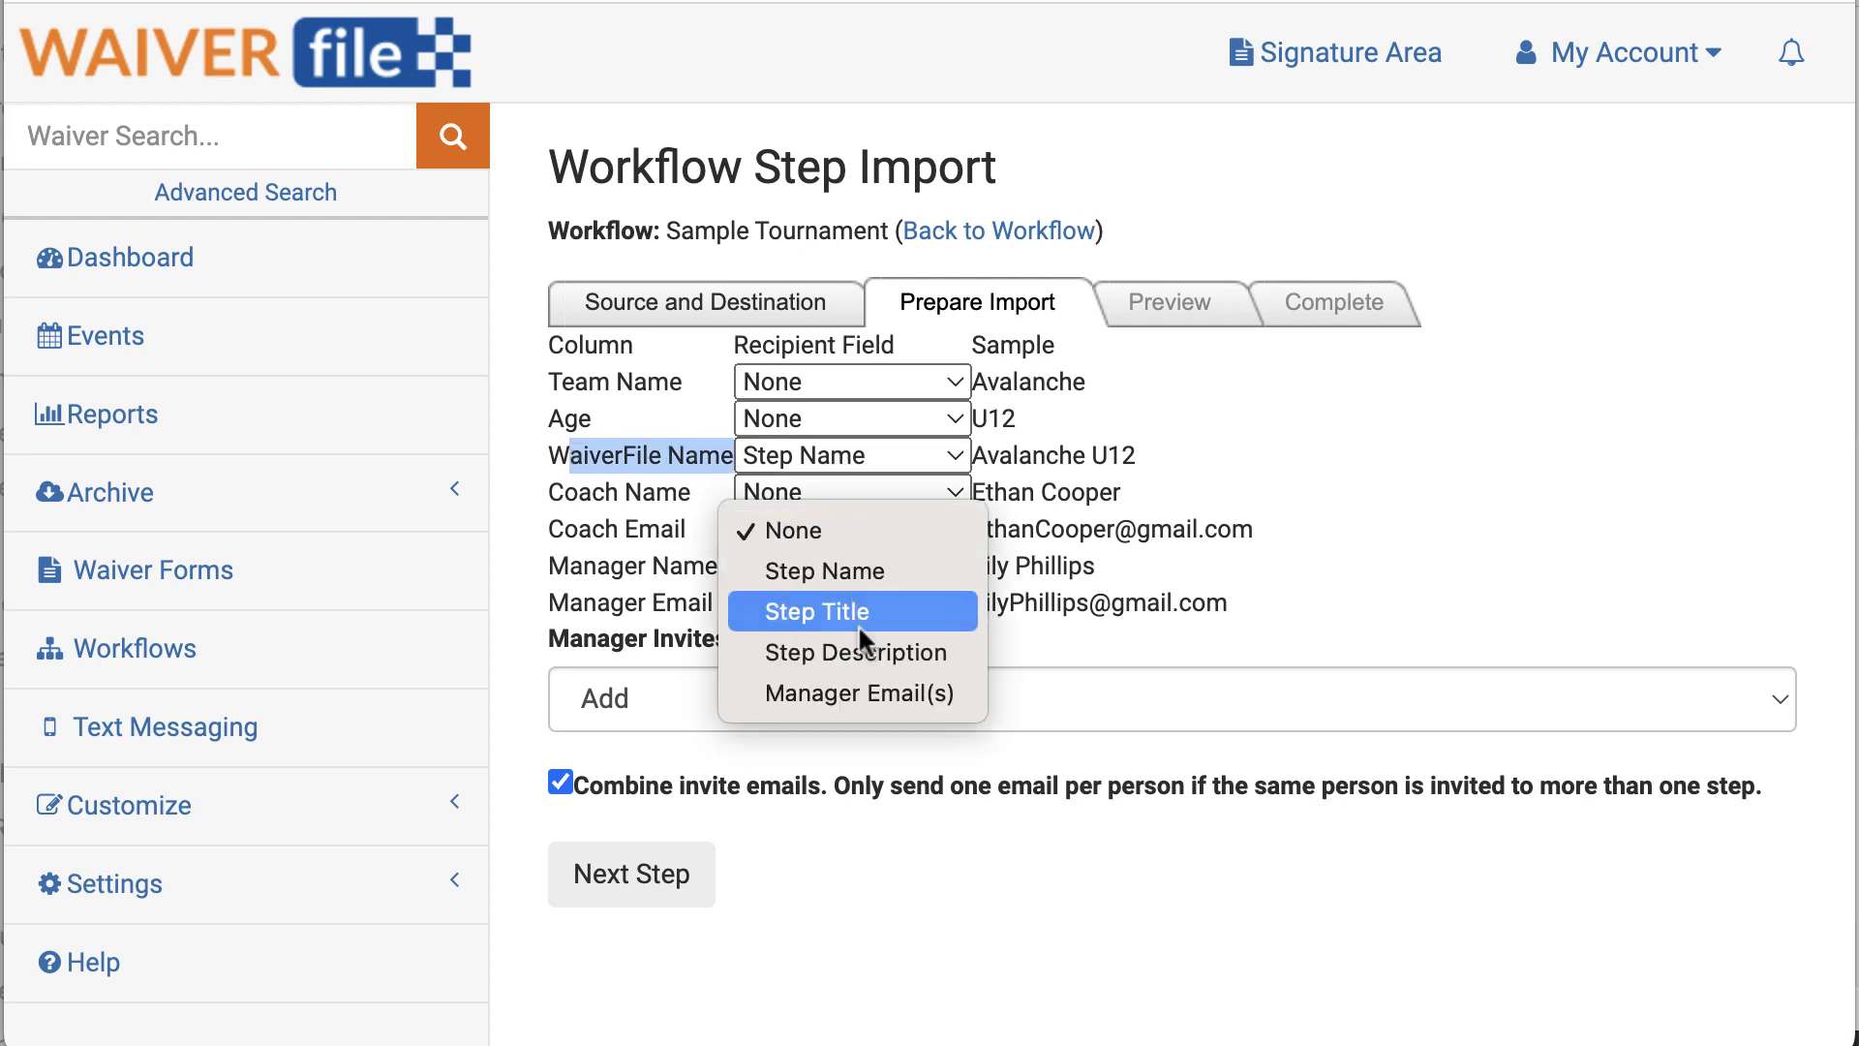
pyautogui.click(852, 694)
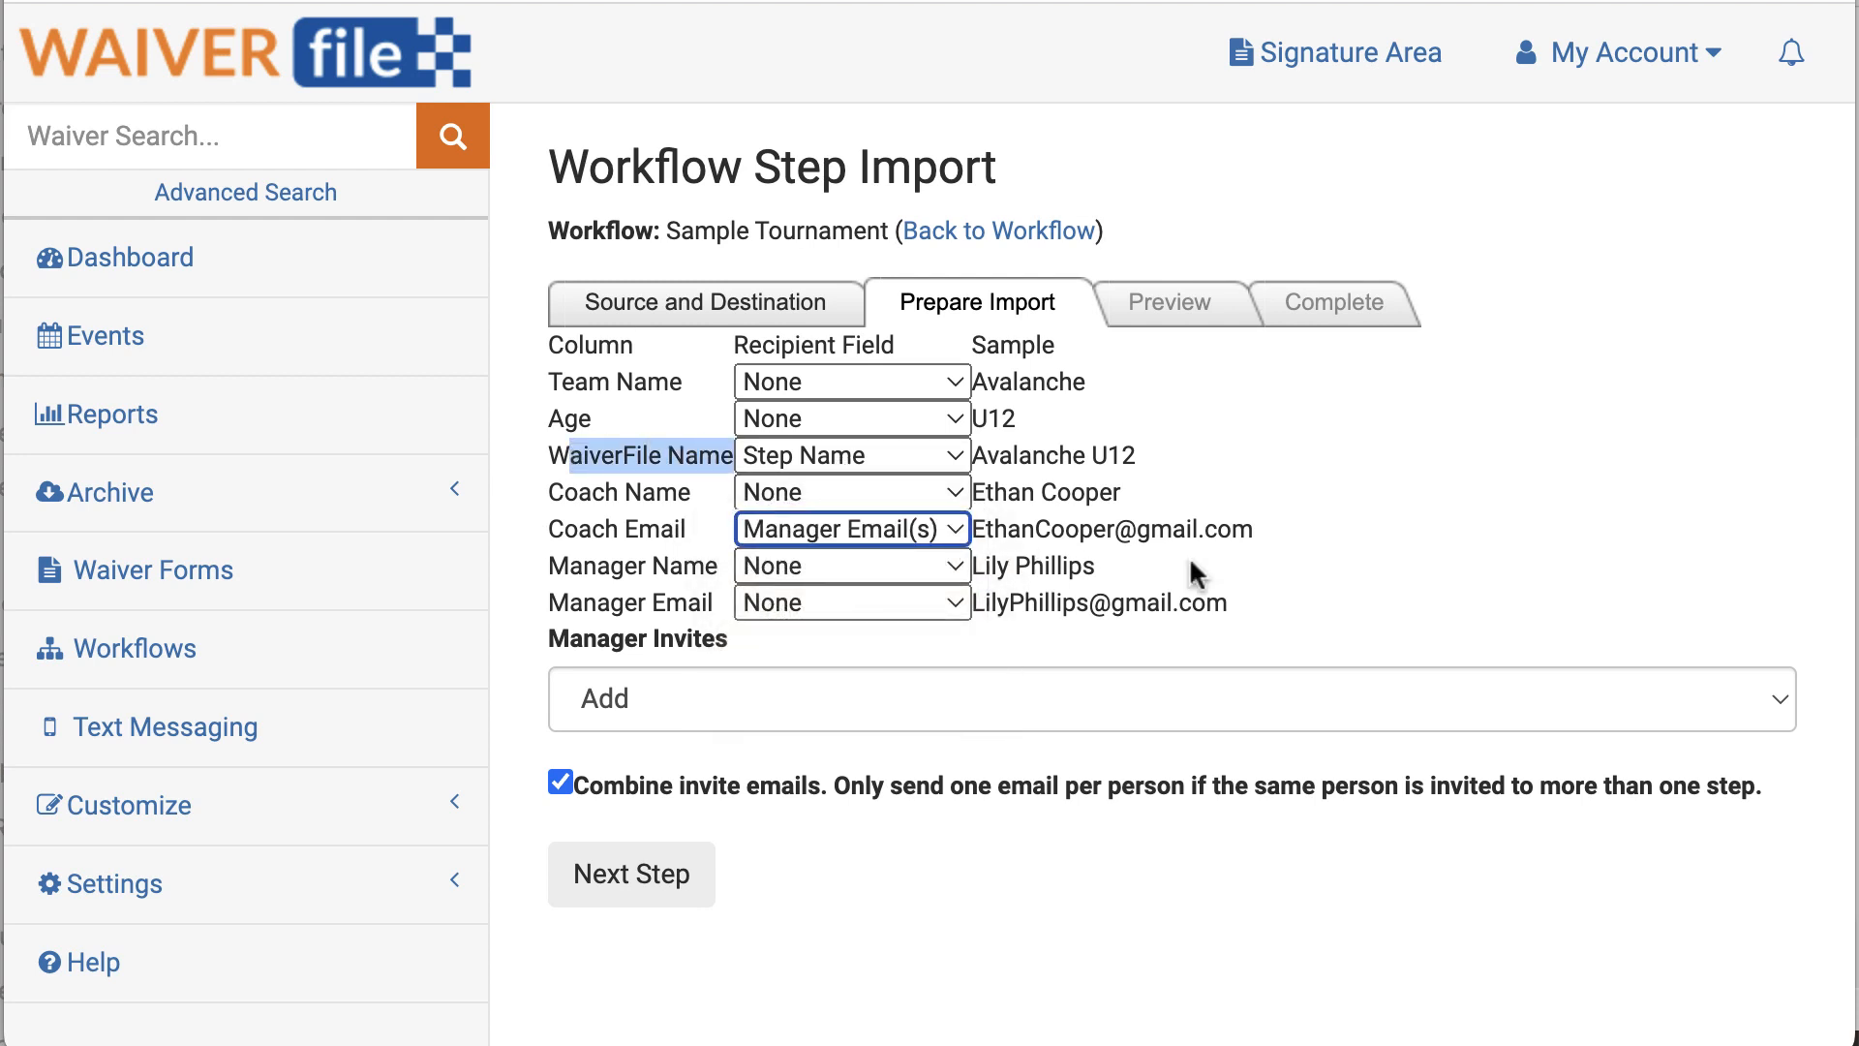
pyautogui.click(854, 602)
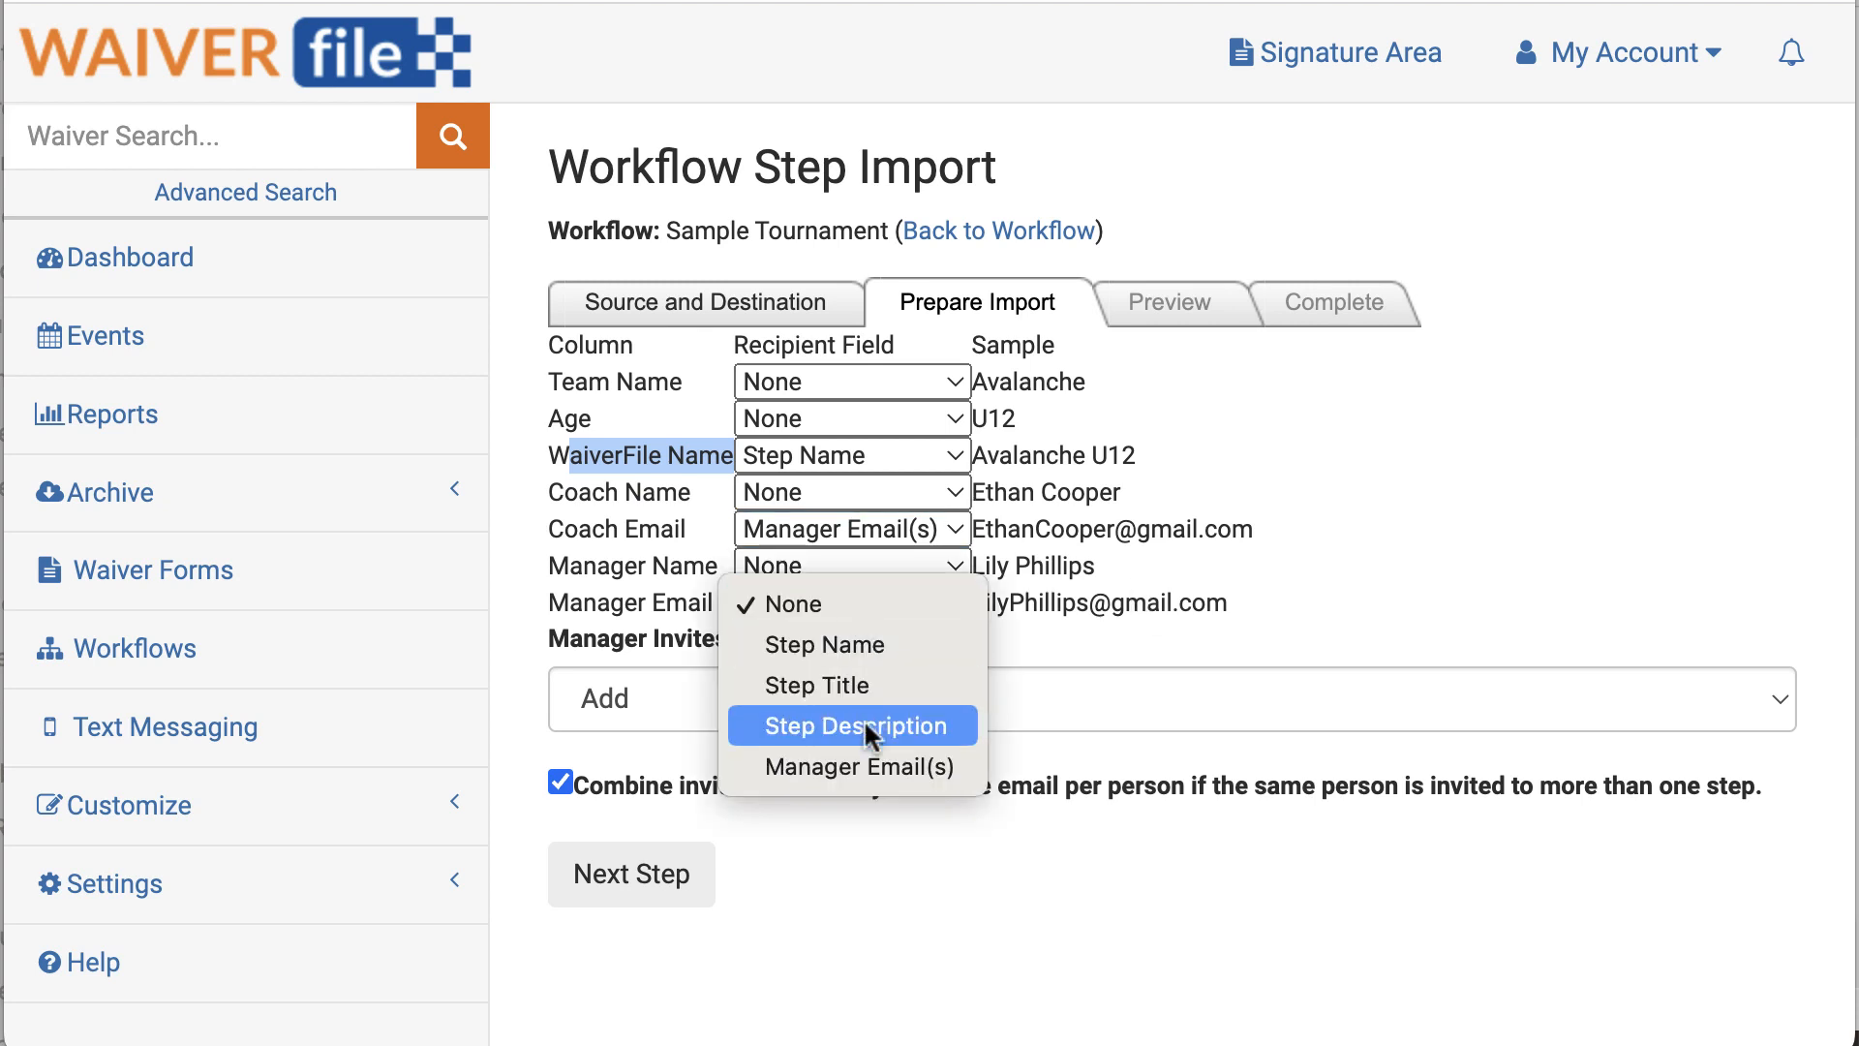
pyautogui.click(864, 765)
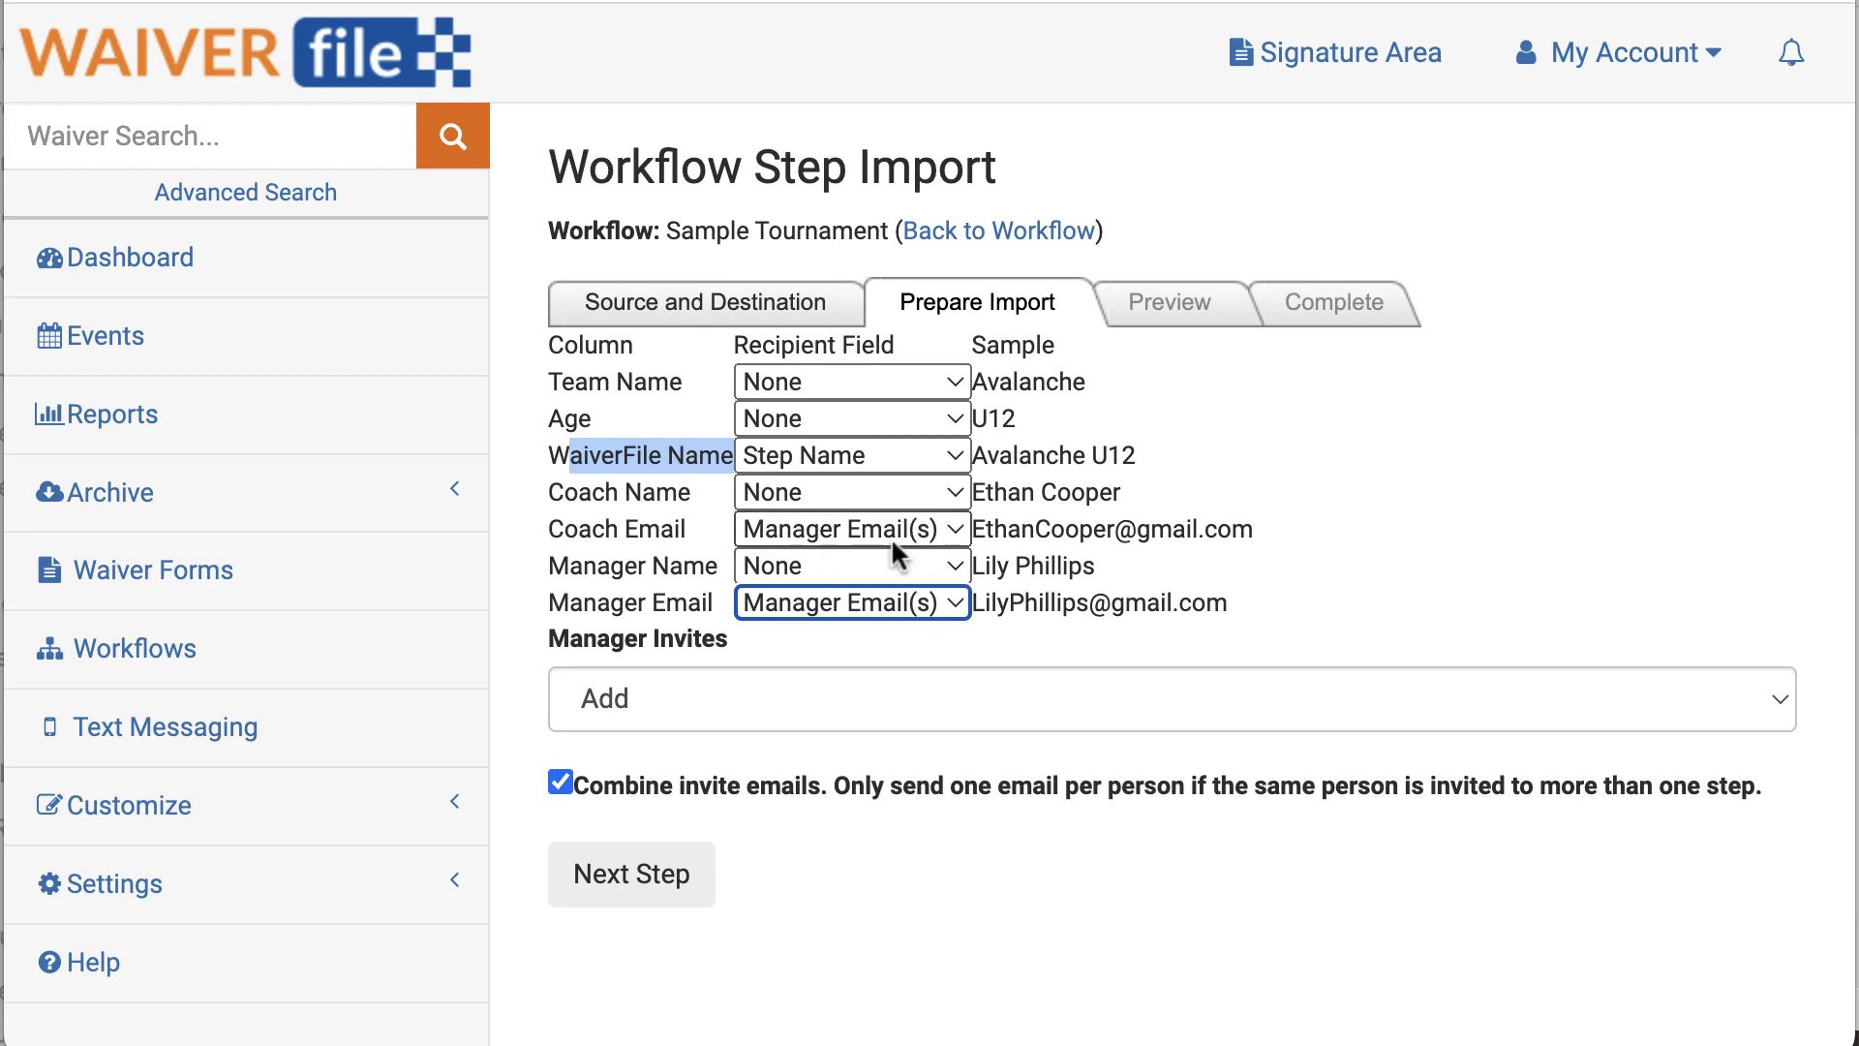
pyautogui.click(635, 703)
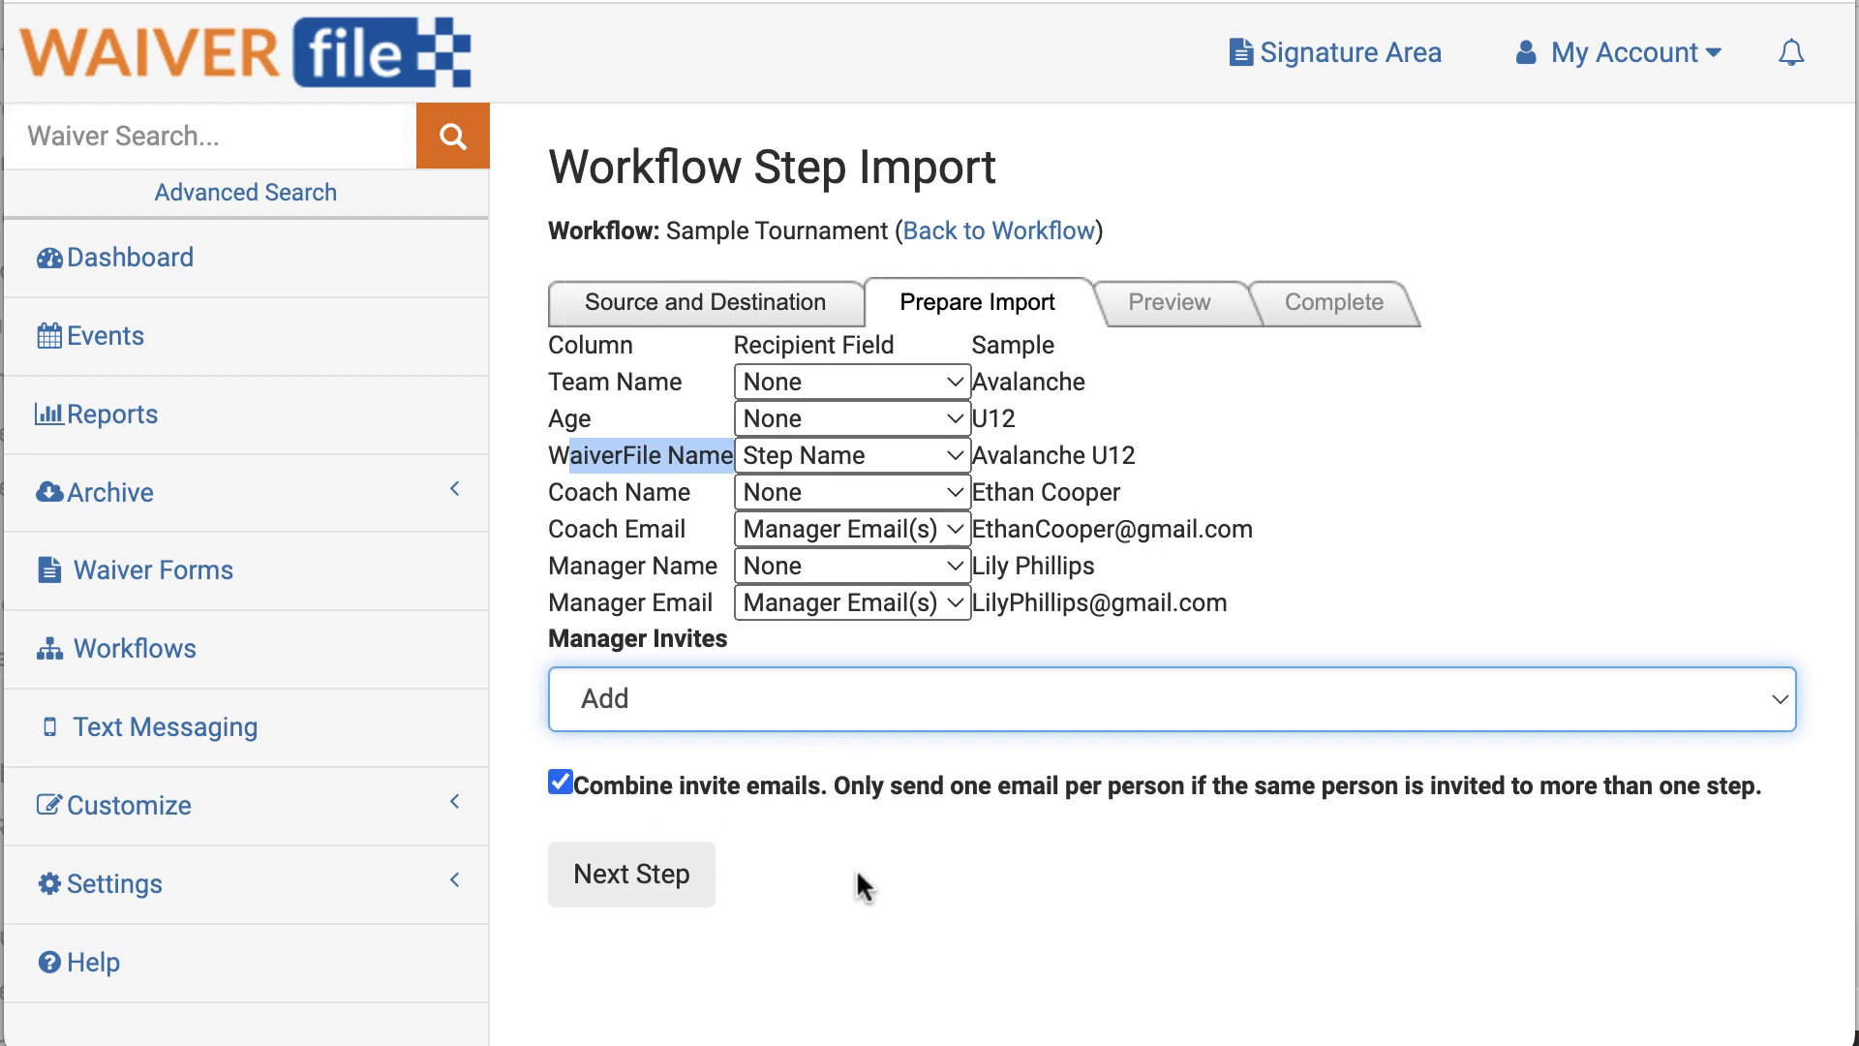
pyautogui.click(635, 880)
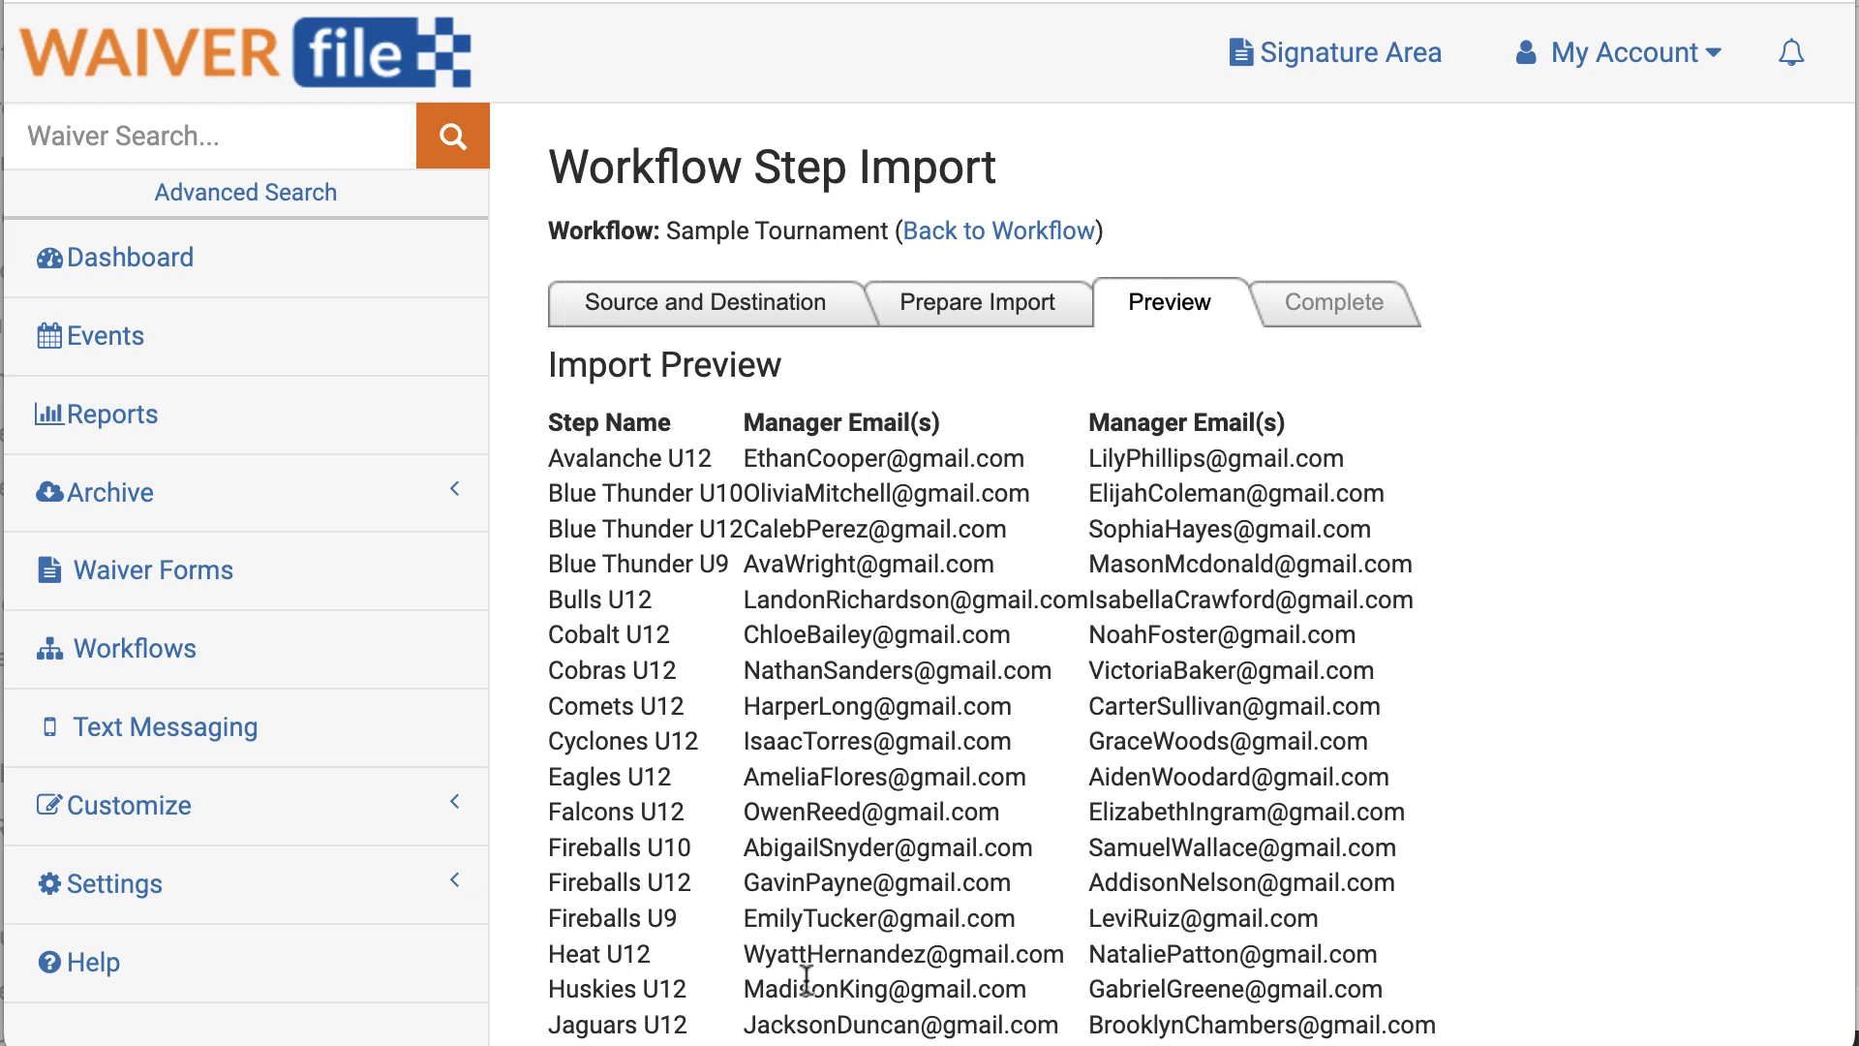
# Step: Complete the import of all 50 team step records and return to the Sample Tournament workflow
pyautogui.moveTo(563, 465); pyautogui.dragTo(1296, 470)
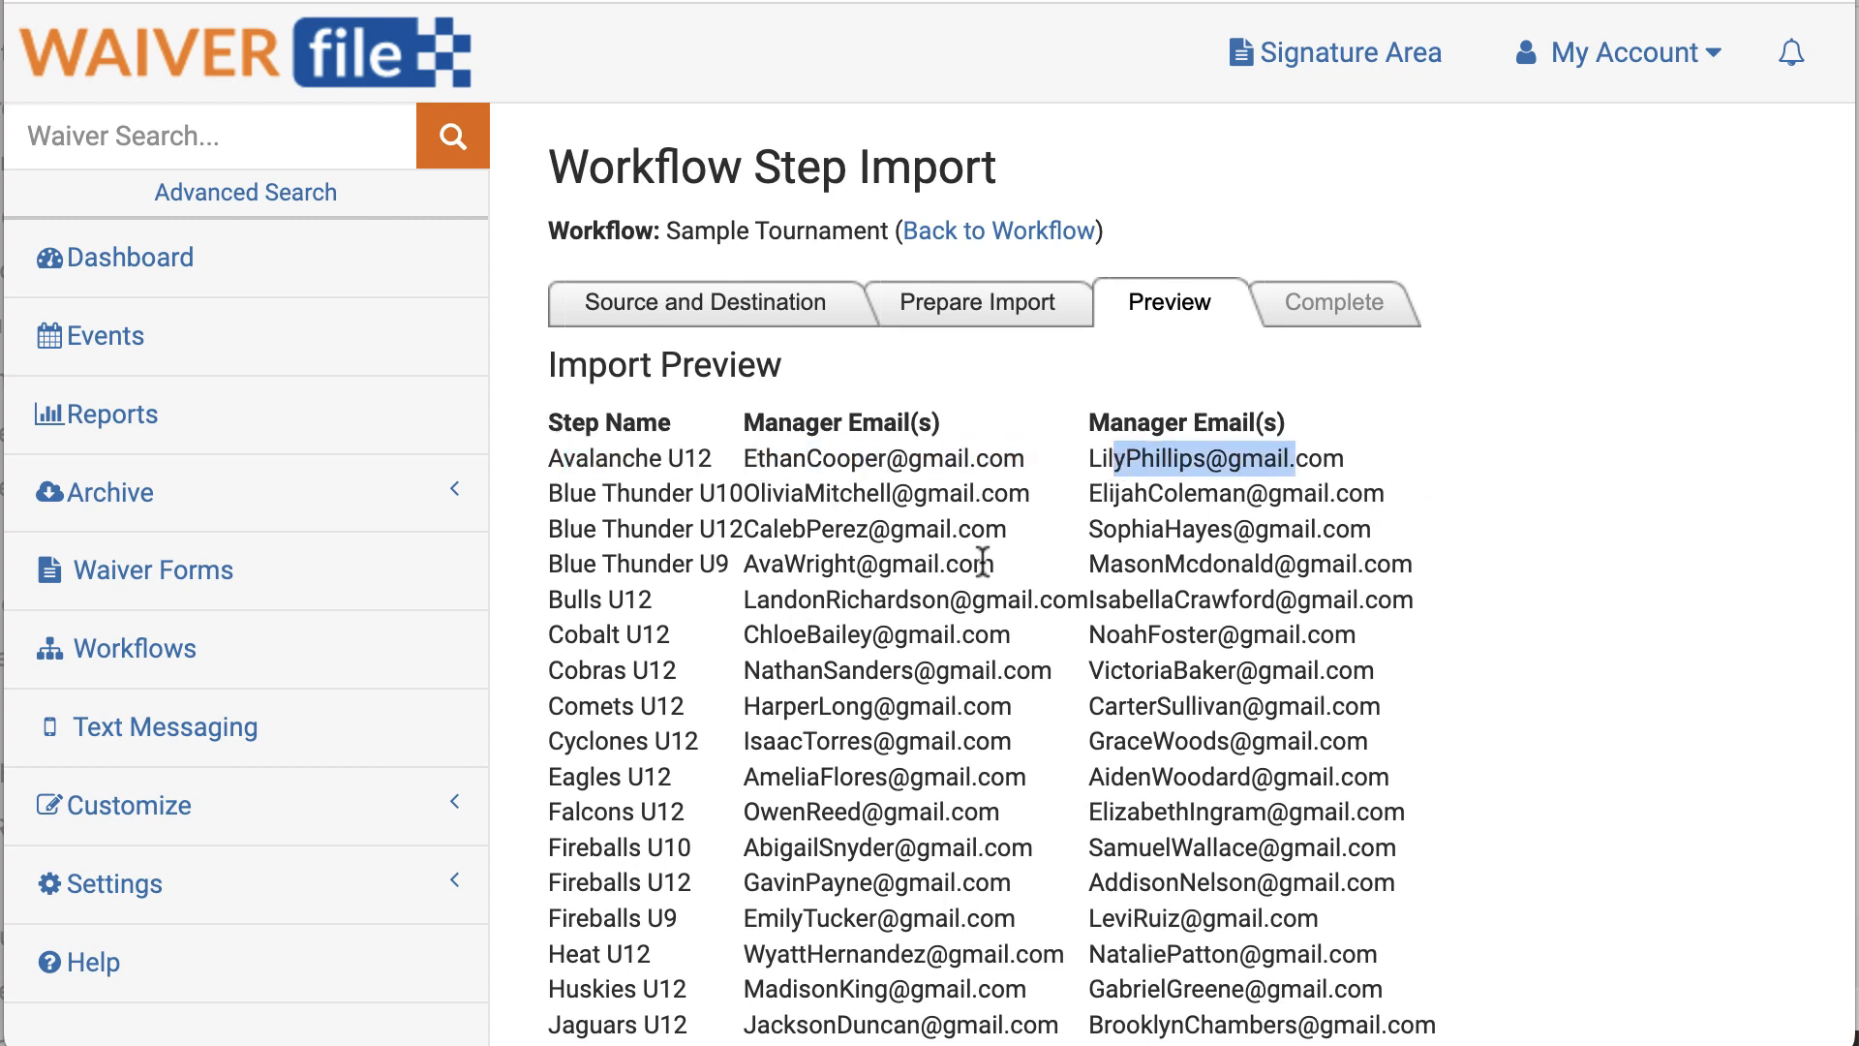
pyautogui.scroll(-4, 1141, 621)
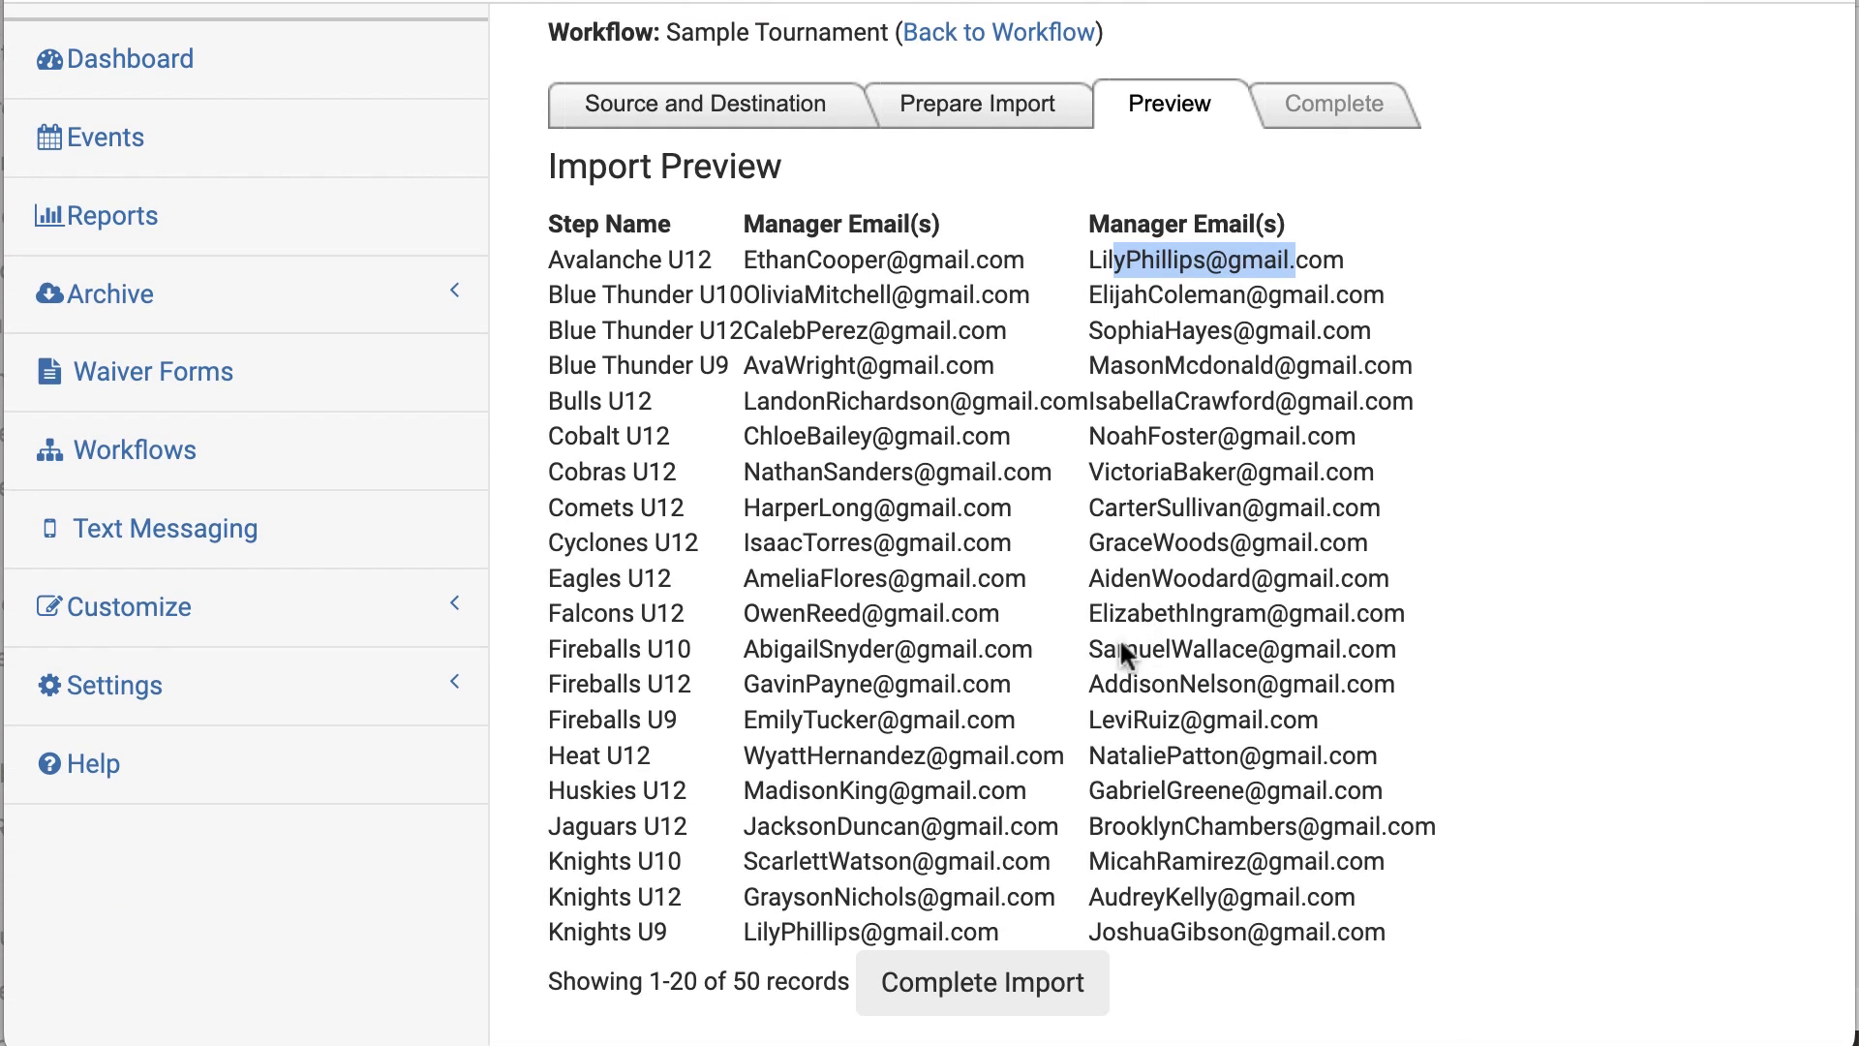
pyautogui.click(1120, 641)
pyautogui.click(983, 1002)
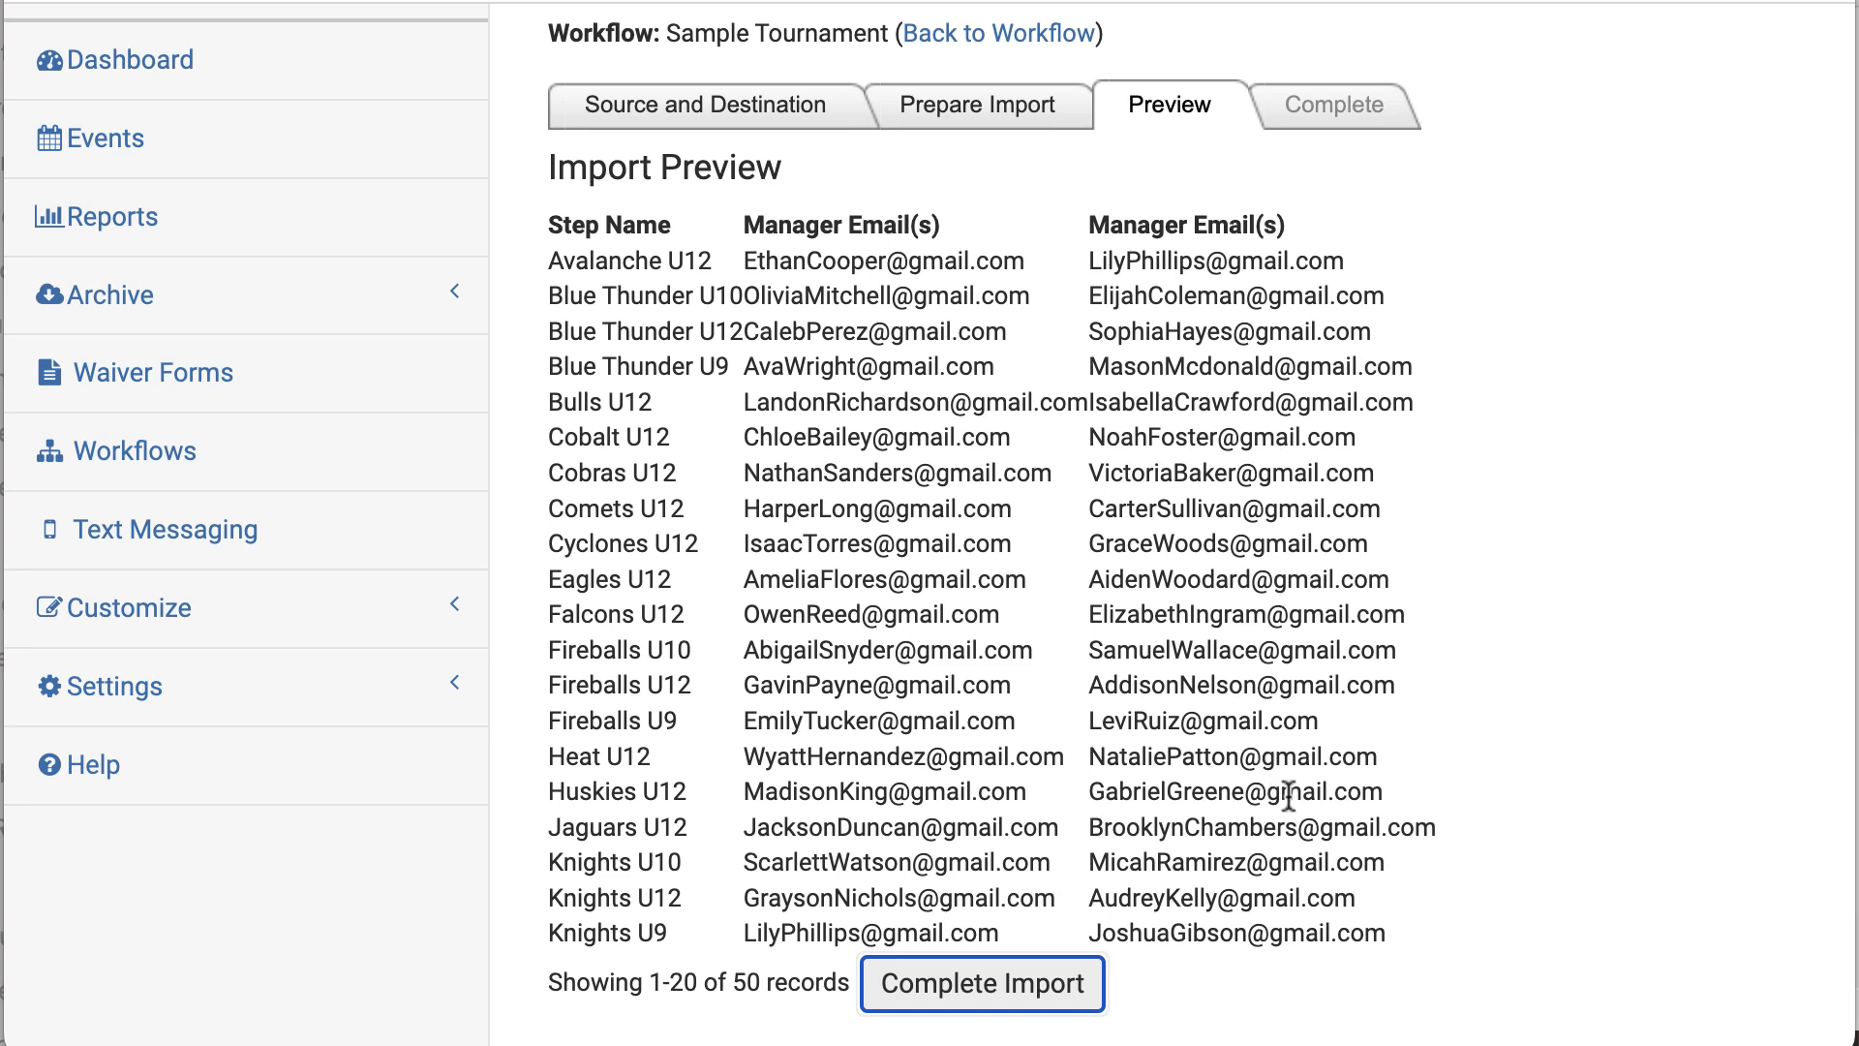
pyautogui.scroll(1, 1300, 714)
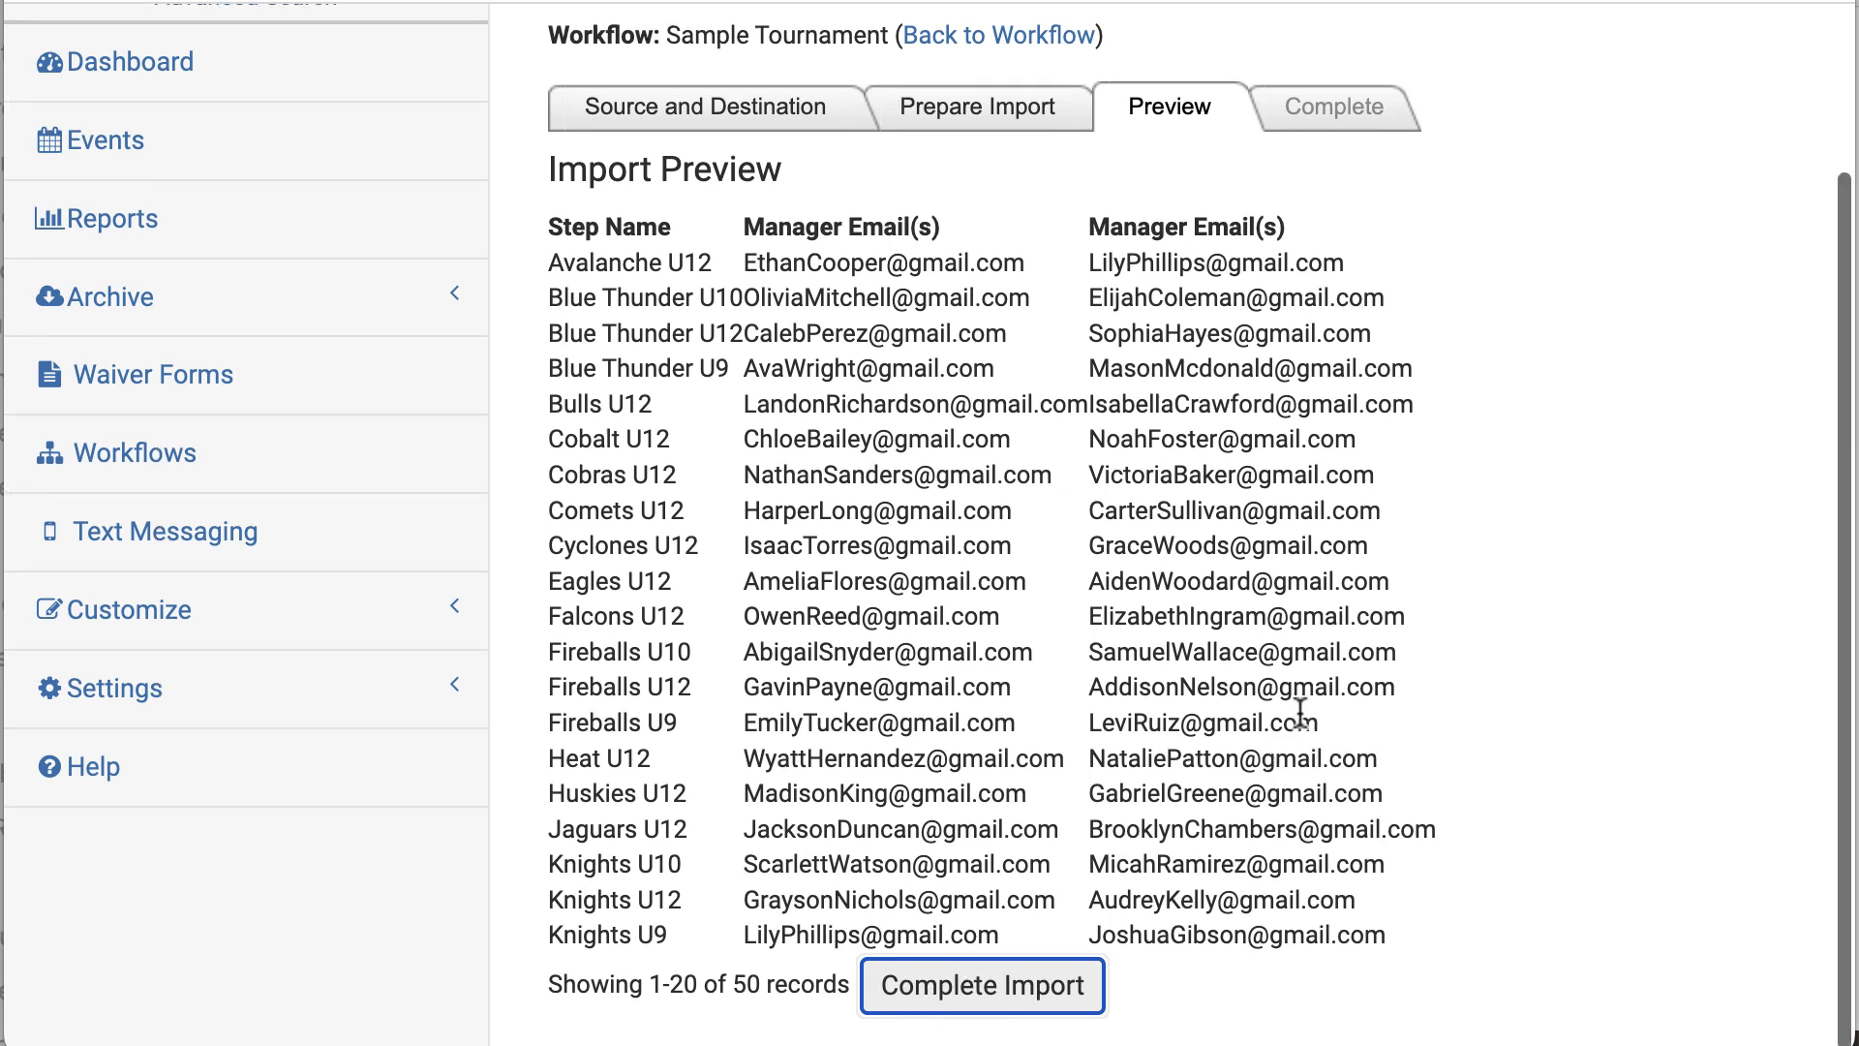
pyautogui.scroll(3, 1301, 715)
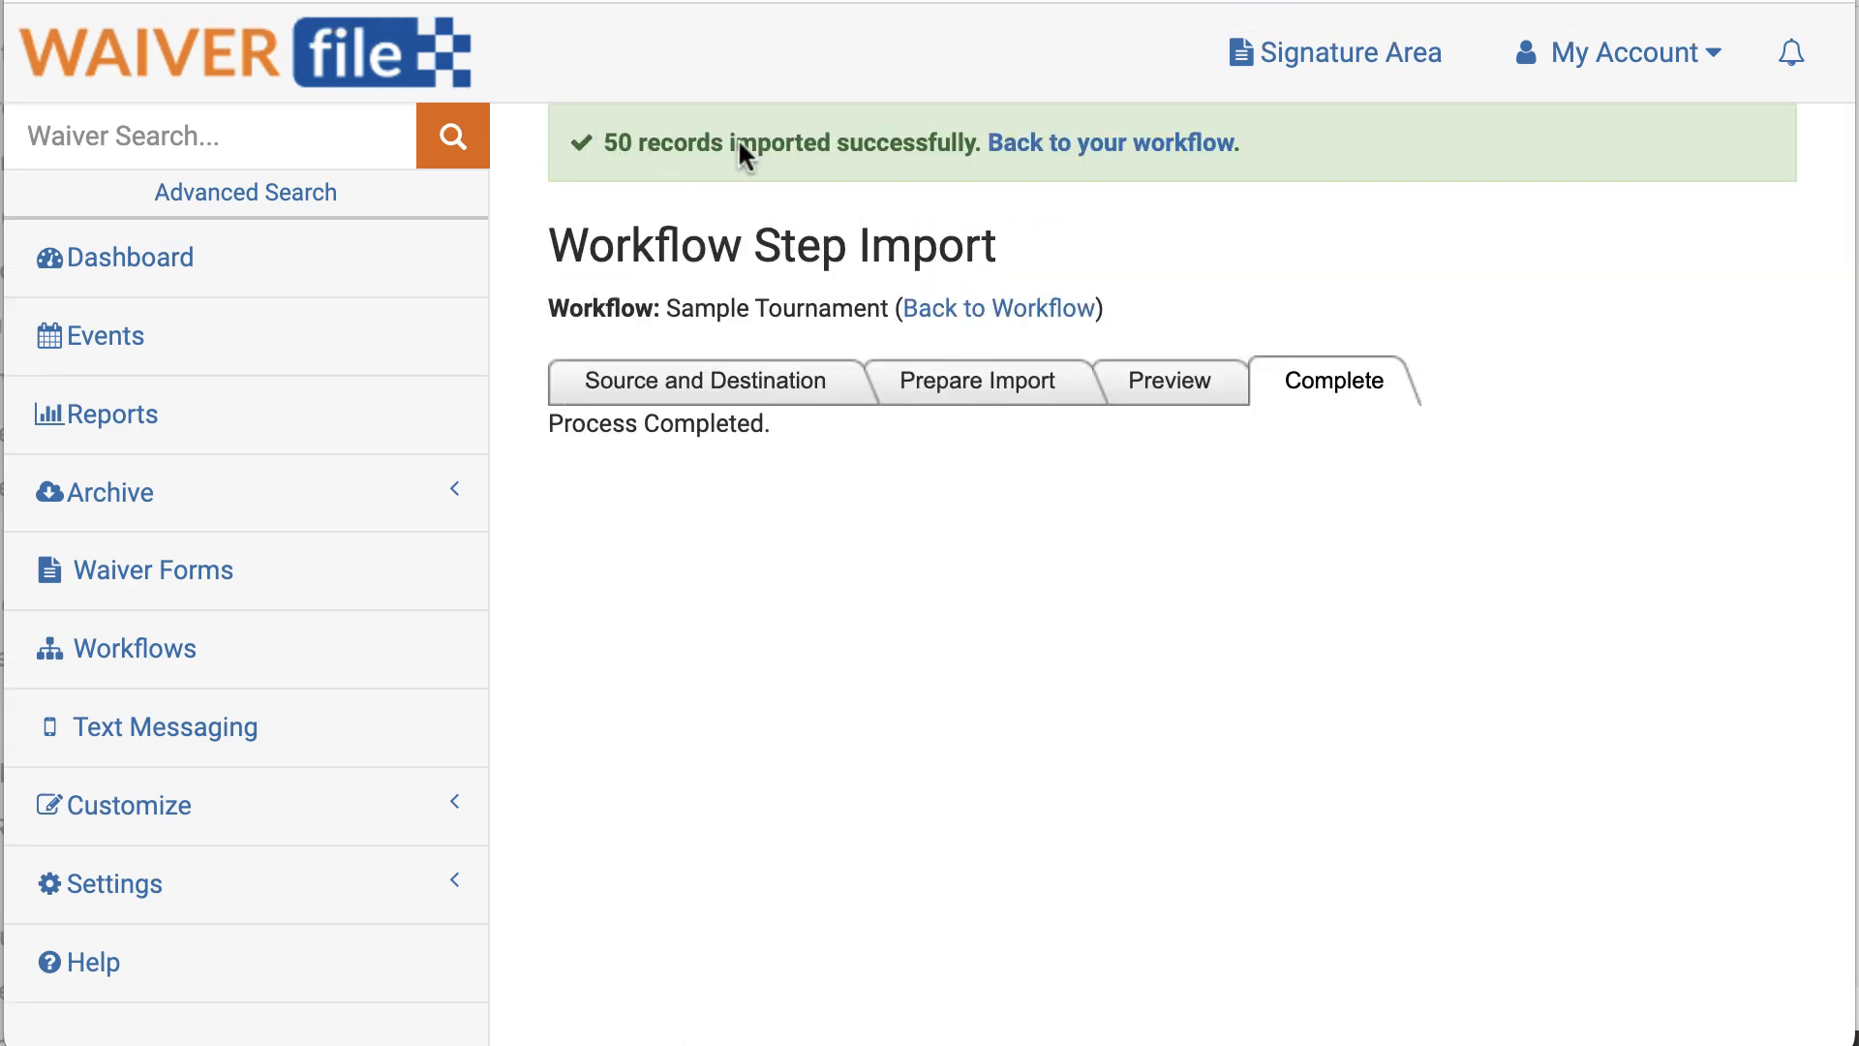
pyautogui.click(1154, 145)
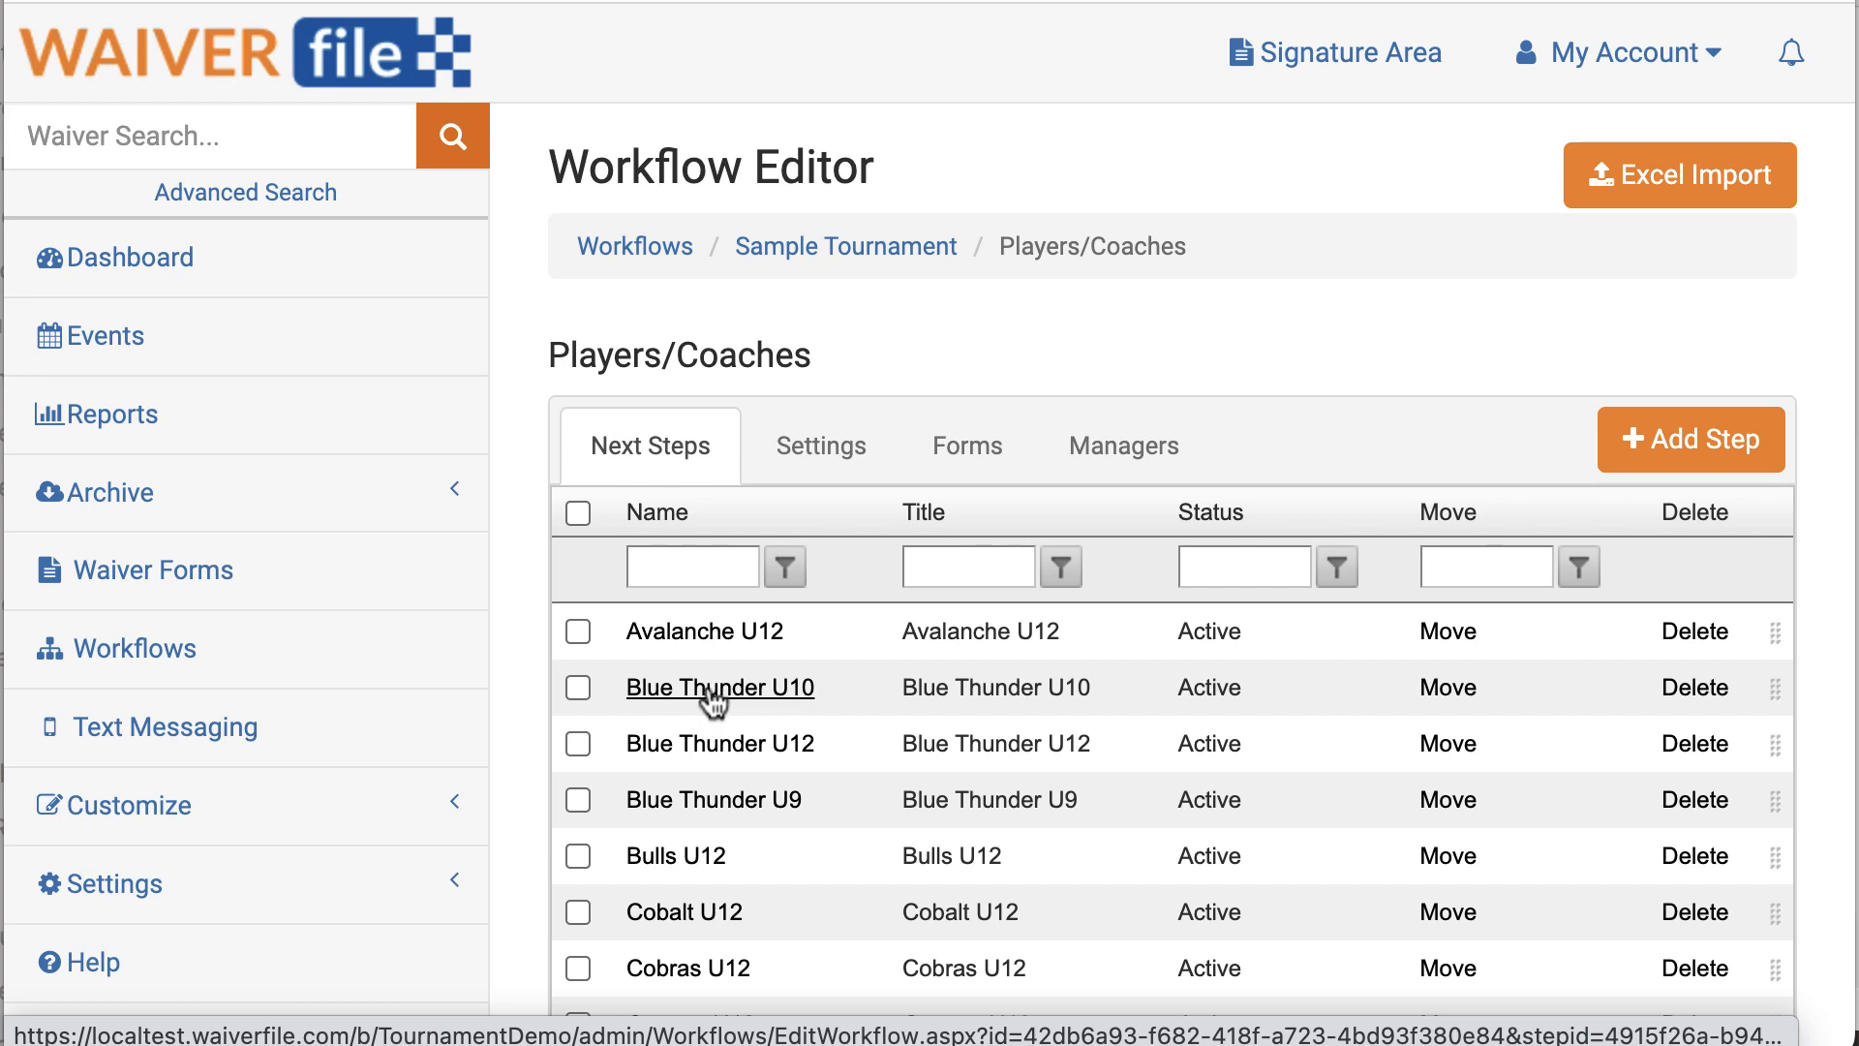
# Step: Invite one more manager by e-mail to Blue Thunder U10 for the Sample Tournament event
pyautogui.click(711, 689)
pyautogui.click(1128, 442)
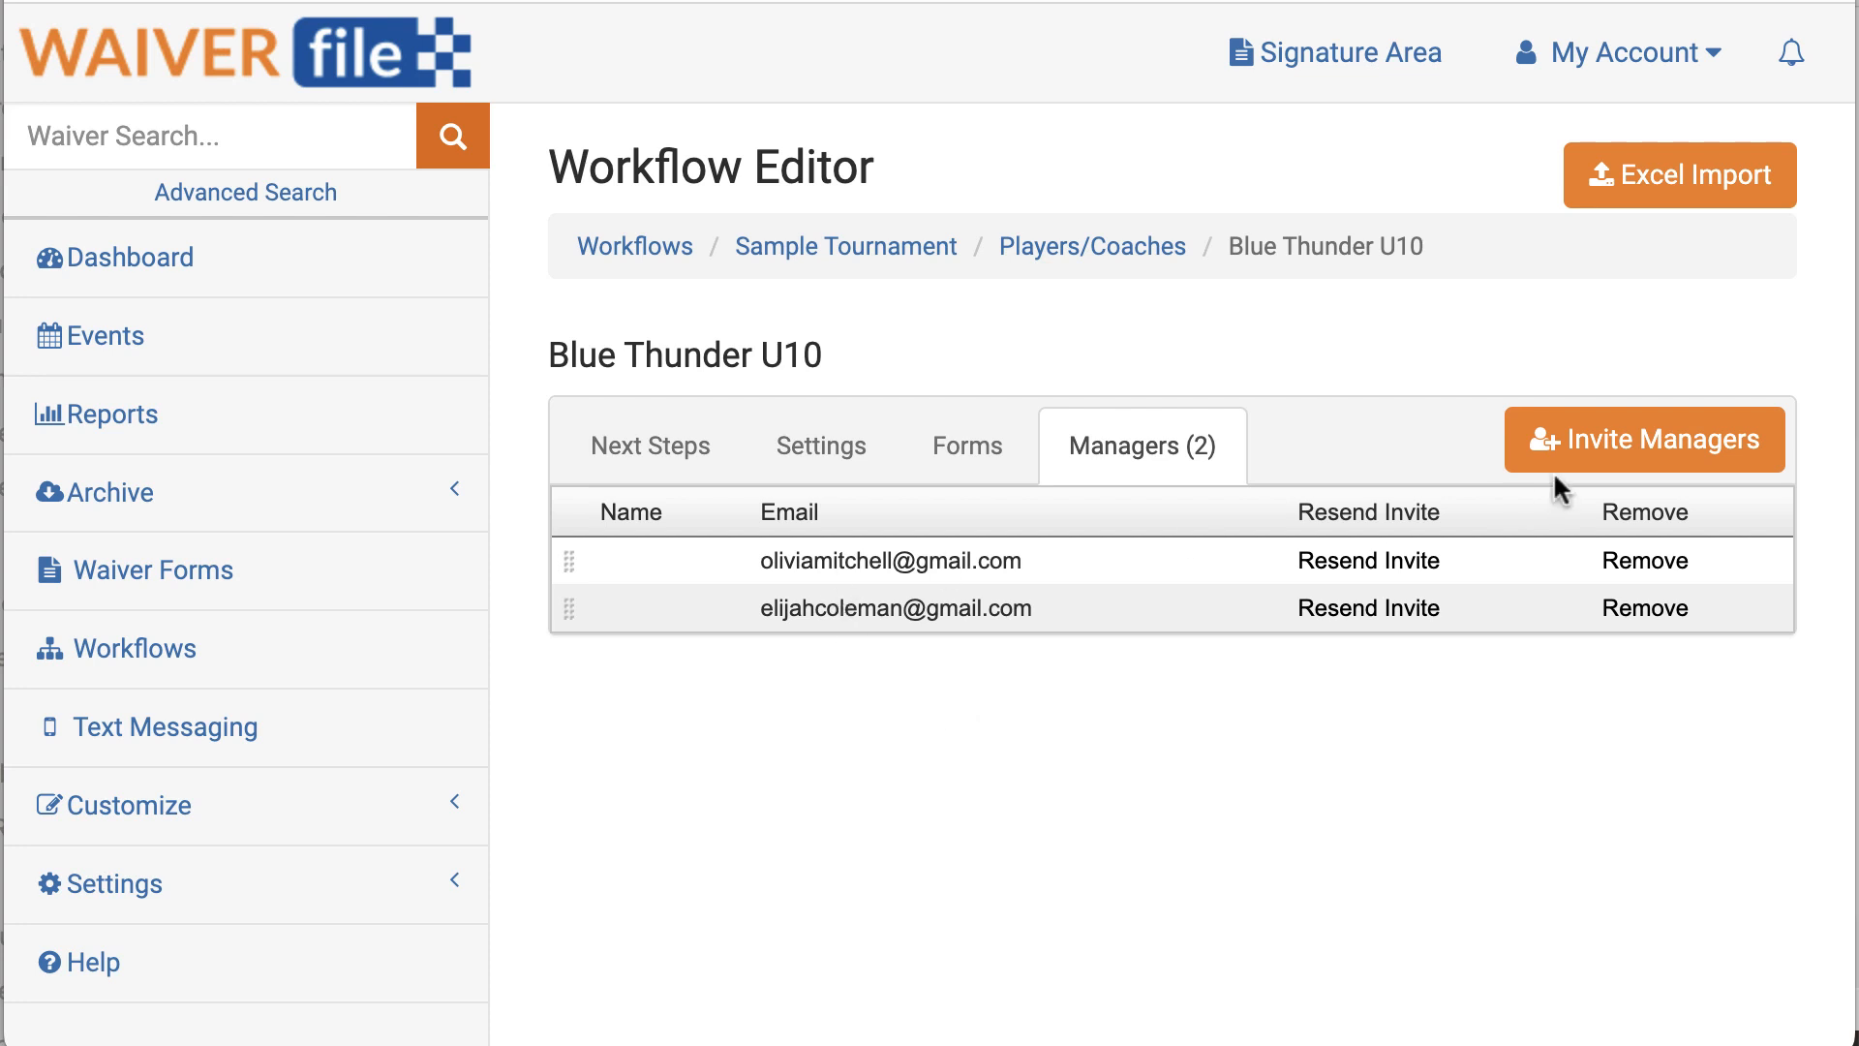
pyautogui.click(1681, 449)
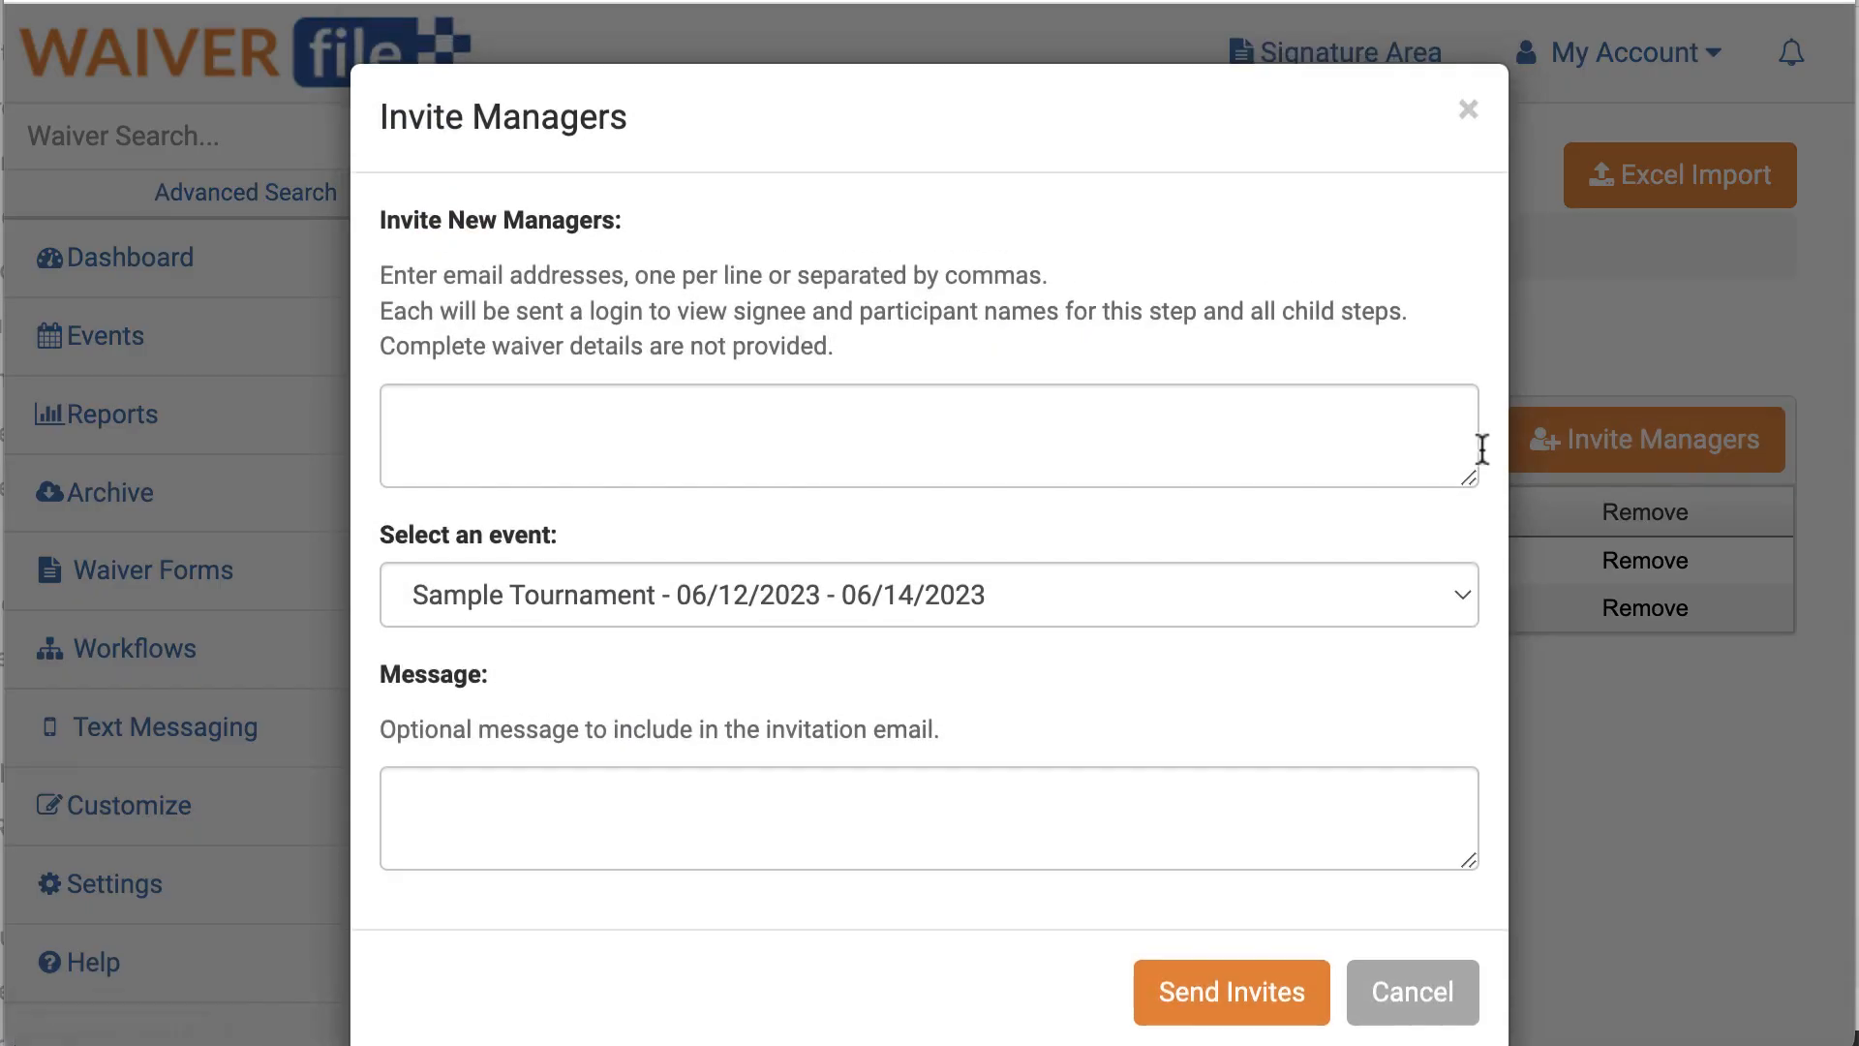
pyautogui.click(597, 438)
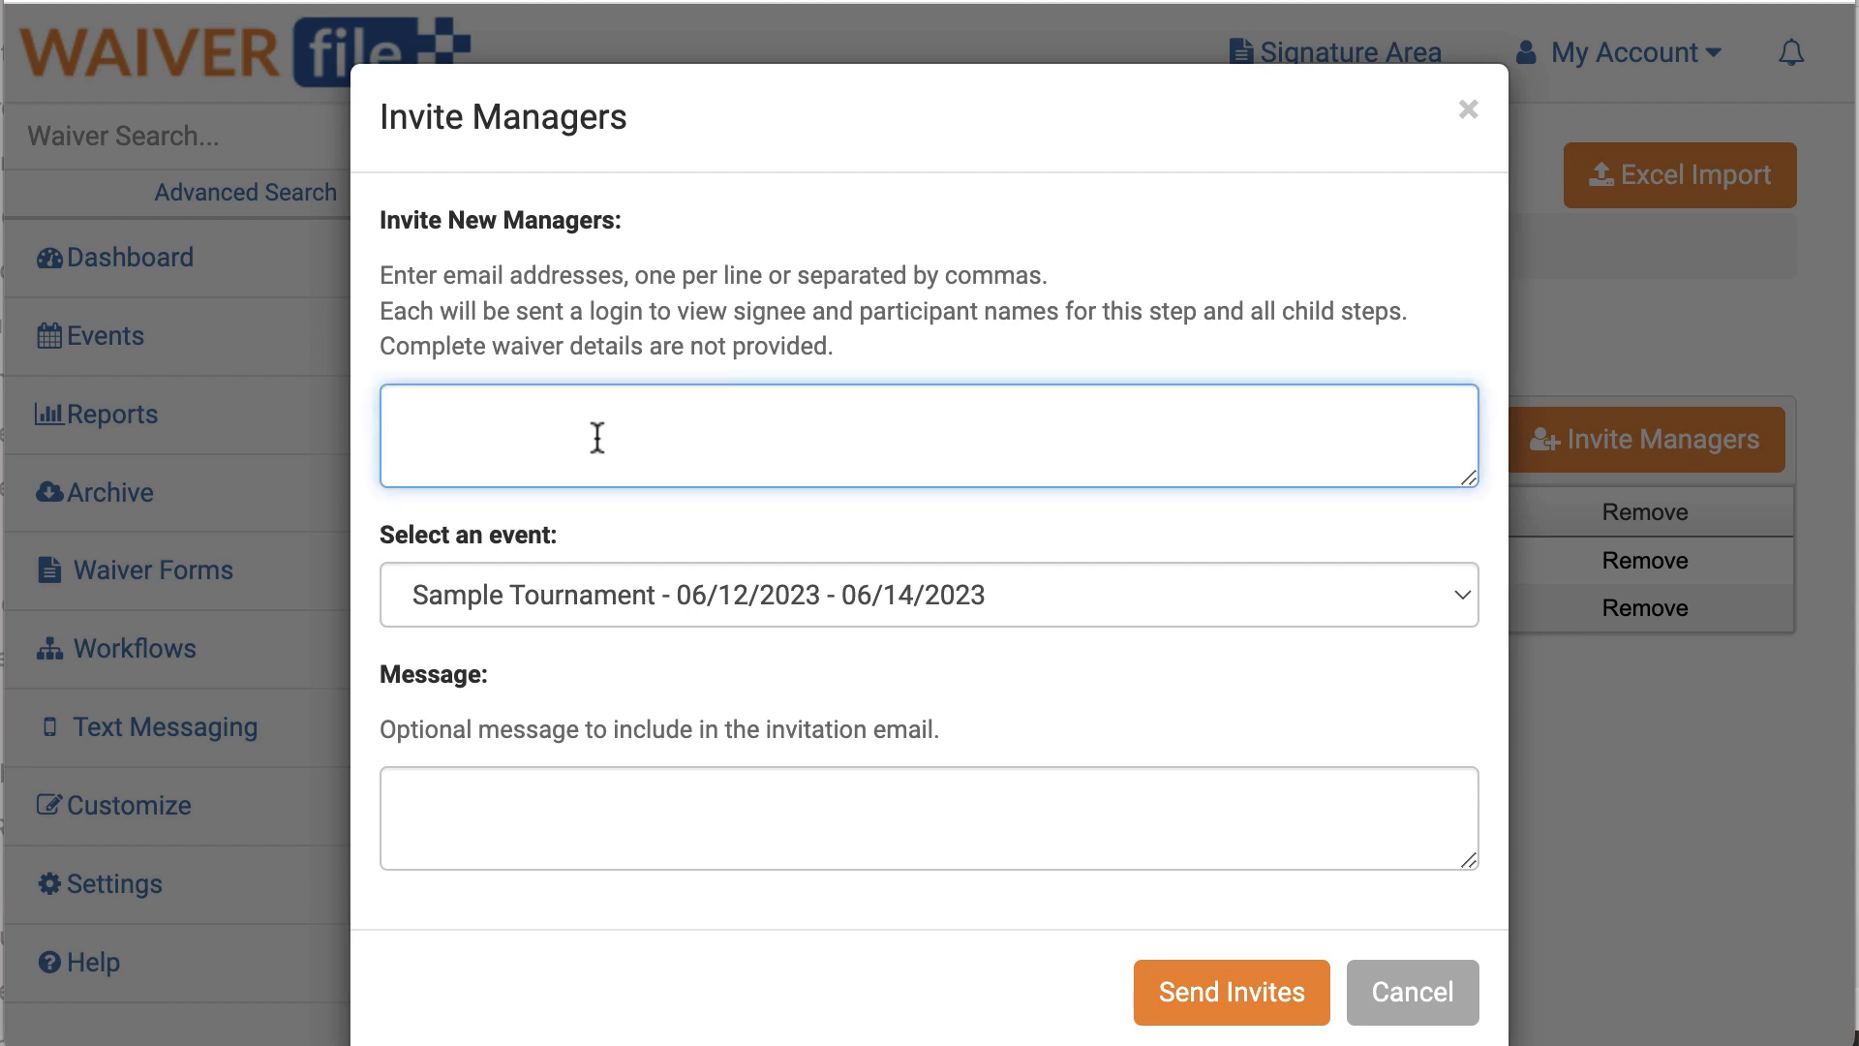
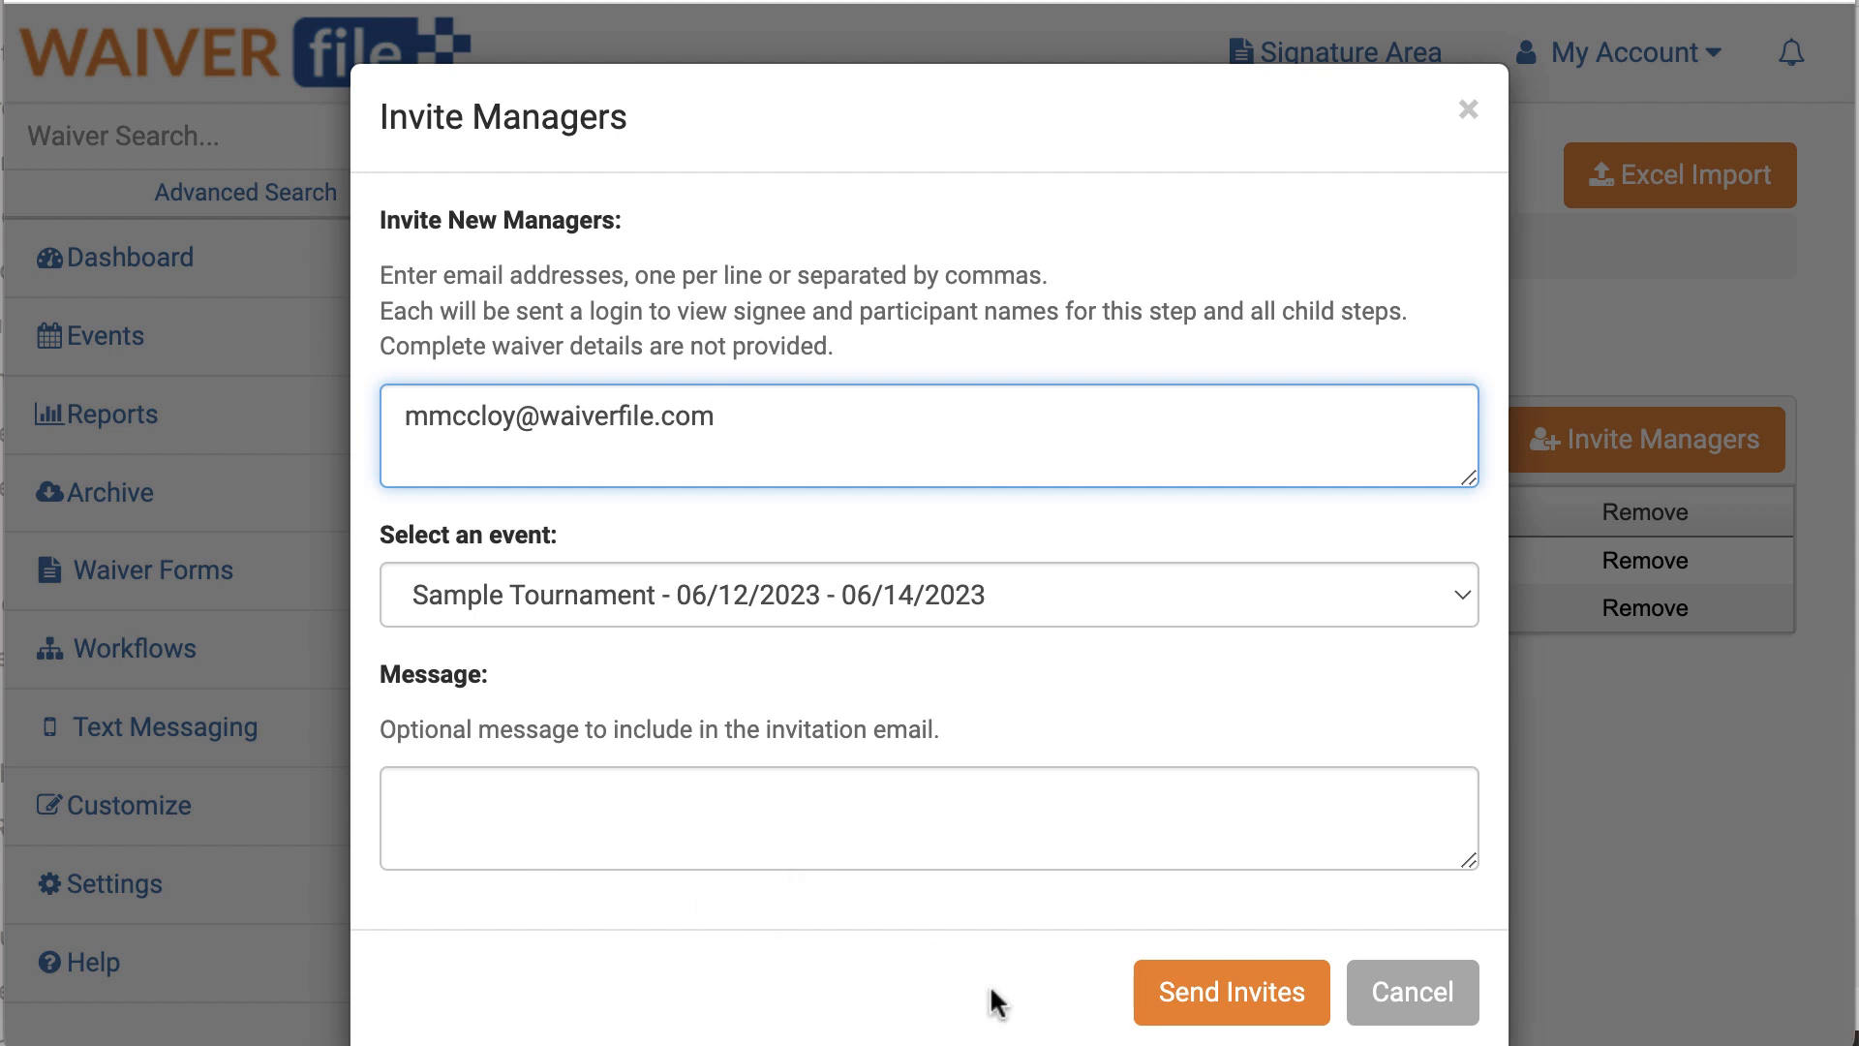
pyautogui.click(1207, 1005)
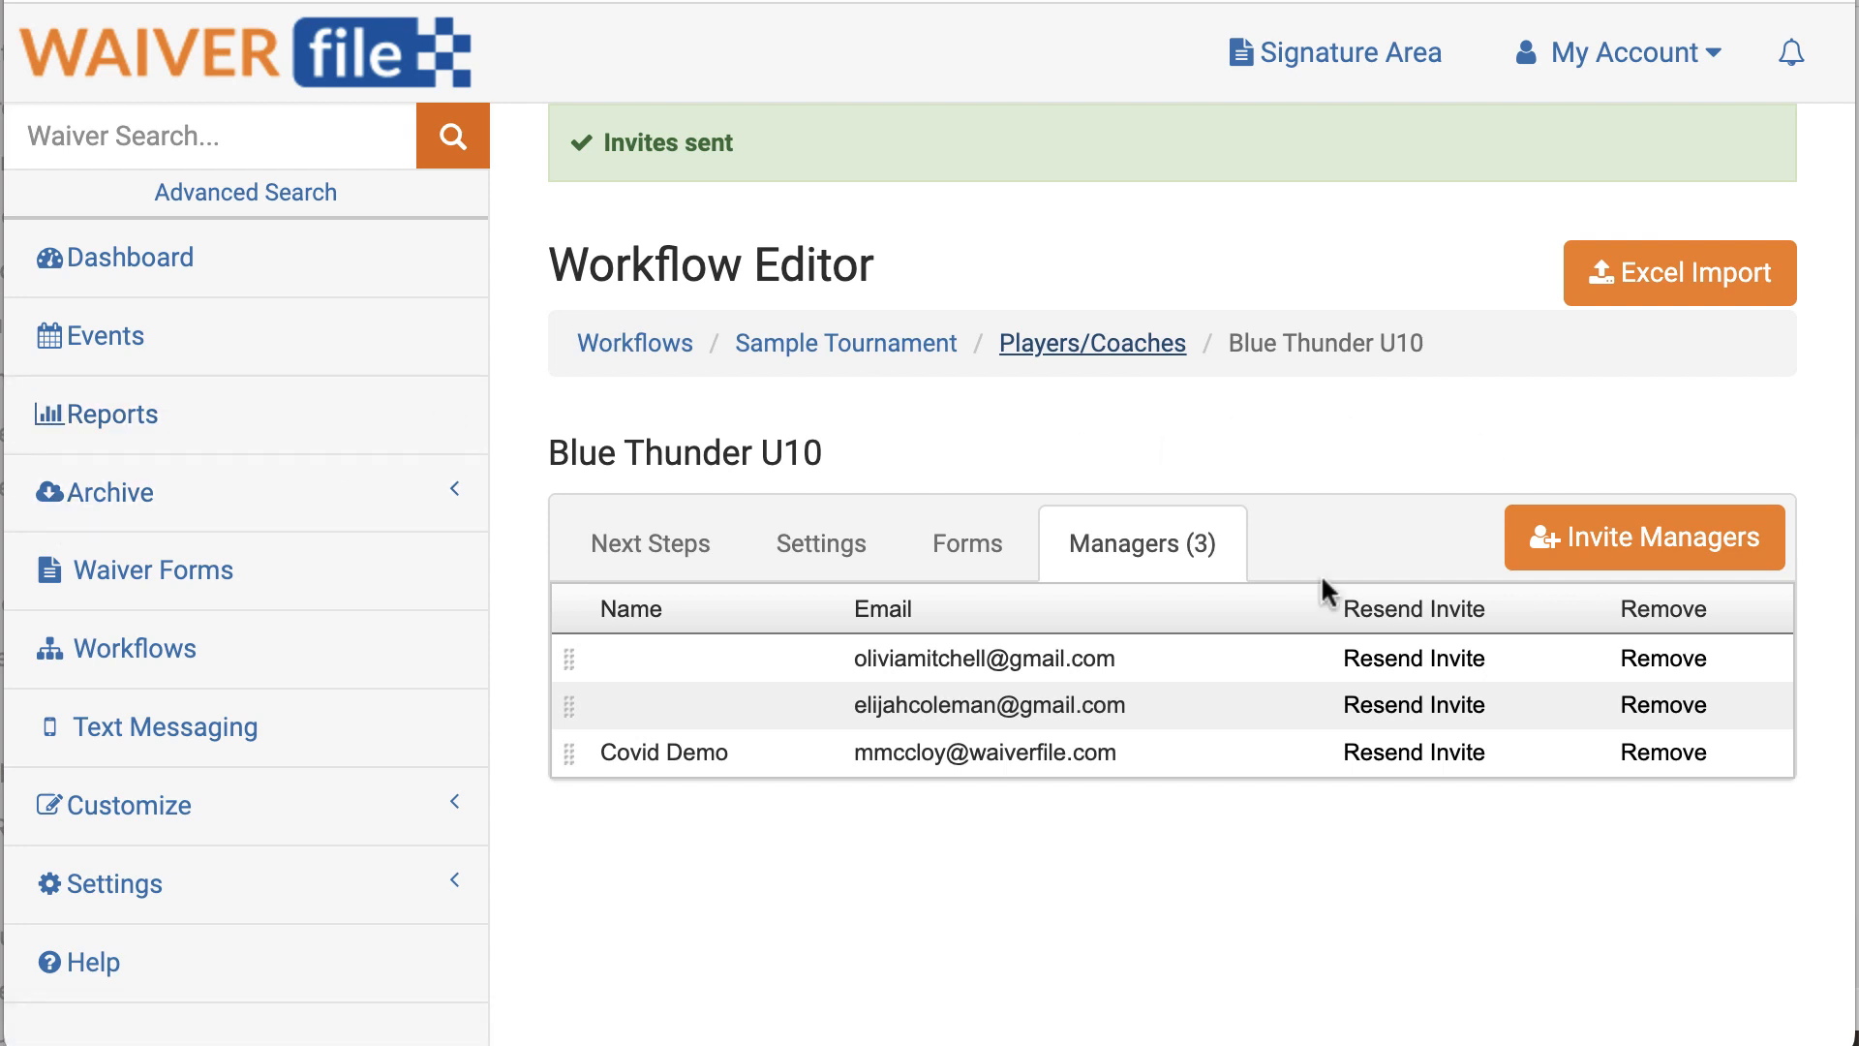
# Step: Under Players/Coaches, add a step with button text and title 'New Team'
pyautogui.click(1150, 346)
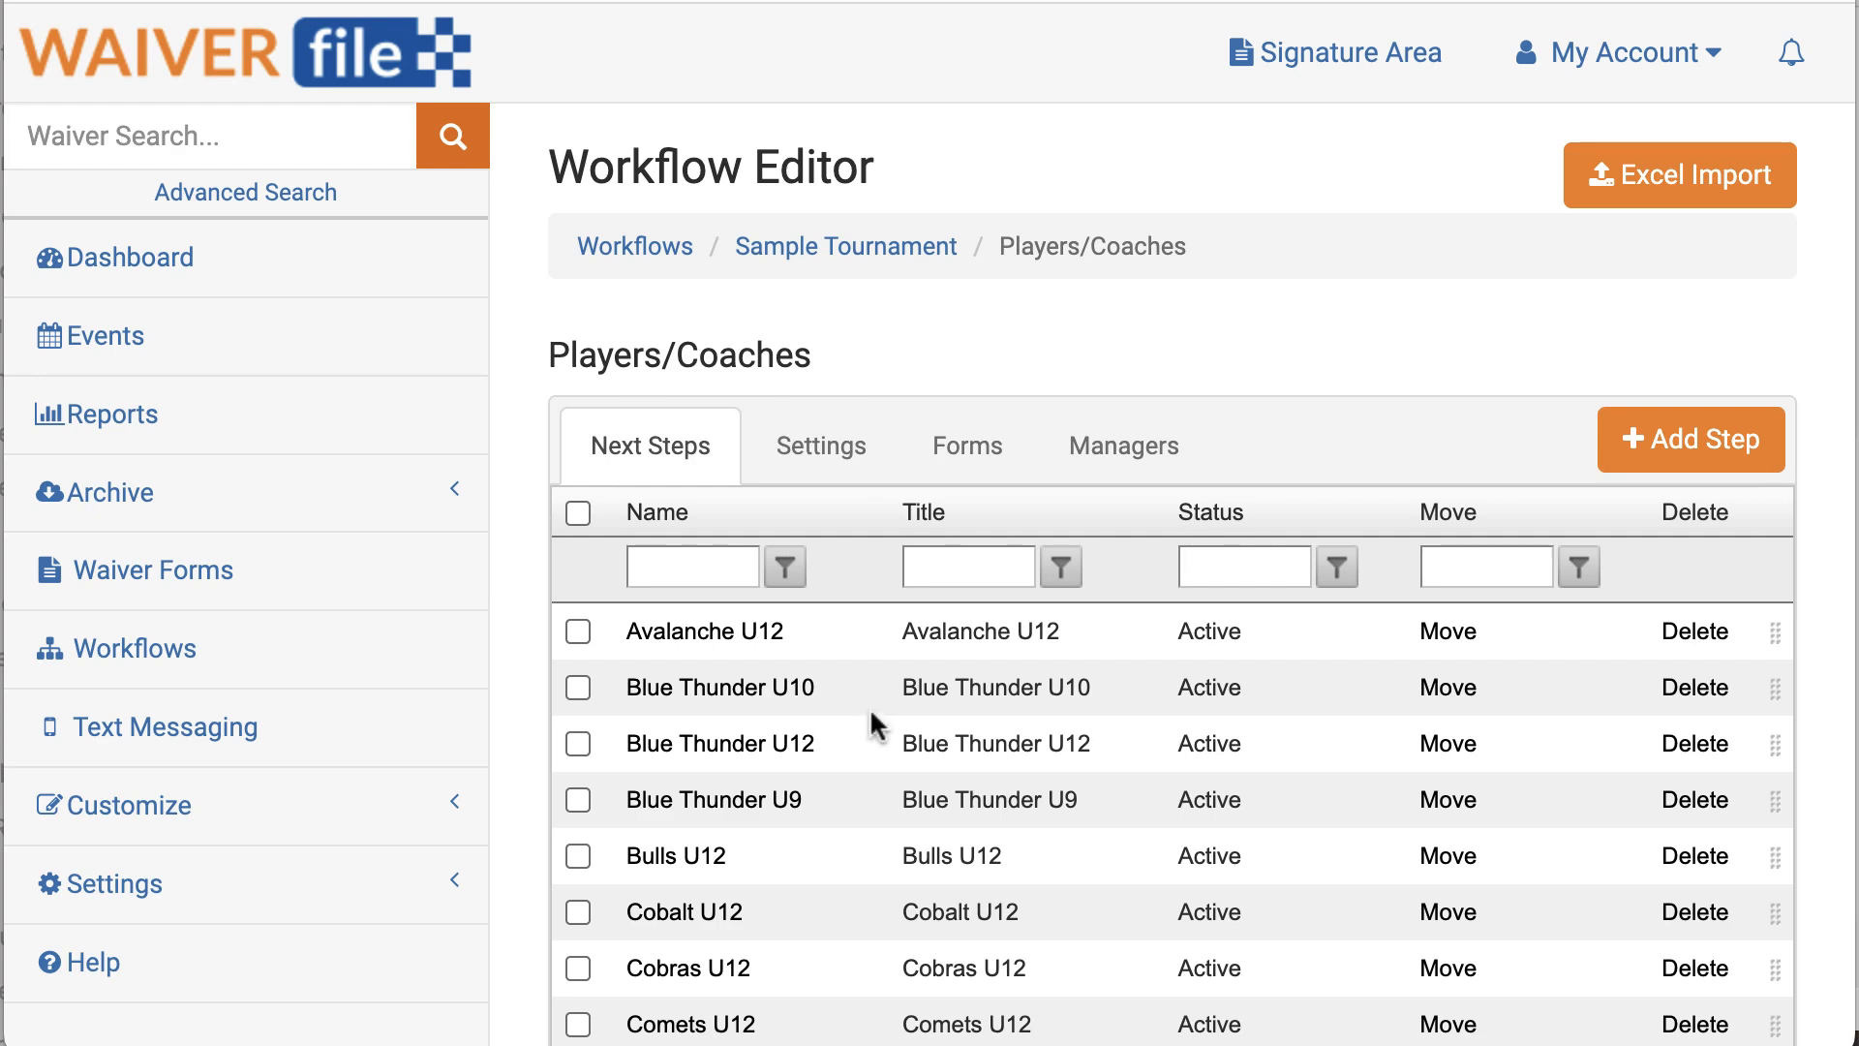
pyautogui.click(1690, 438)
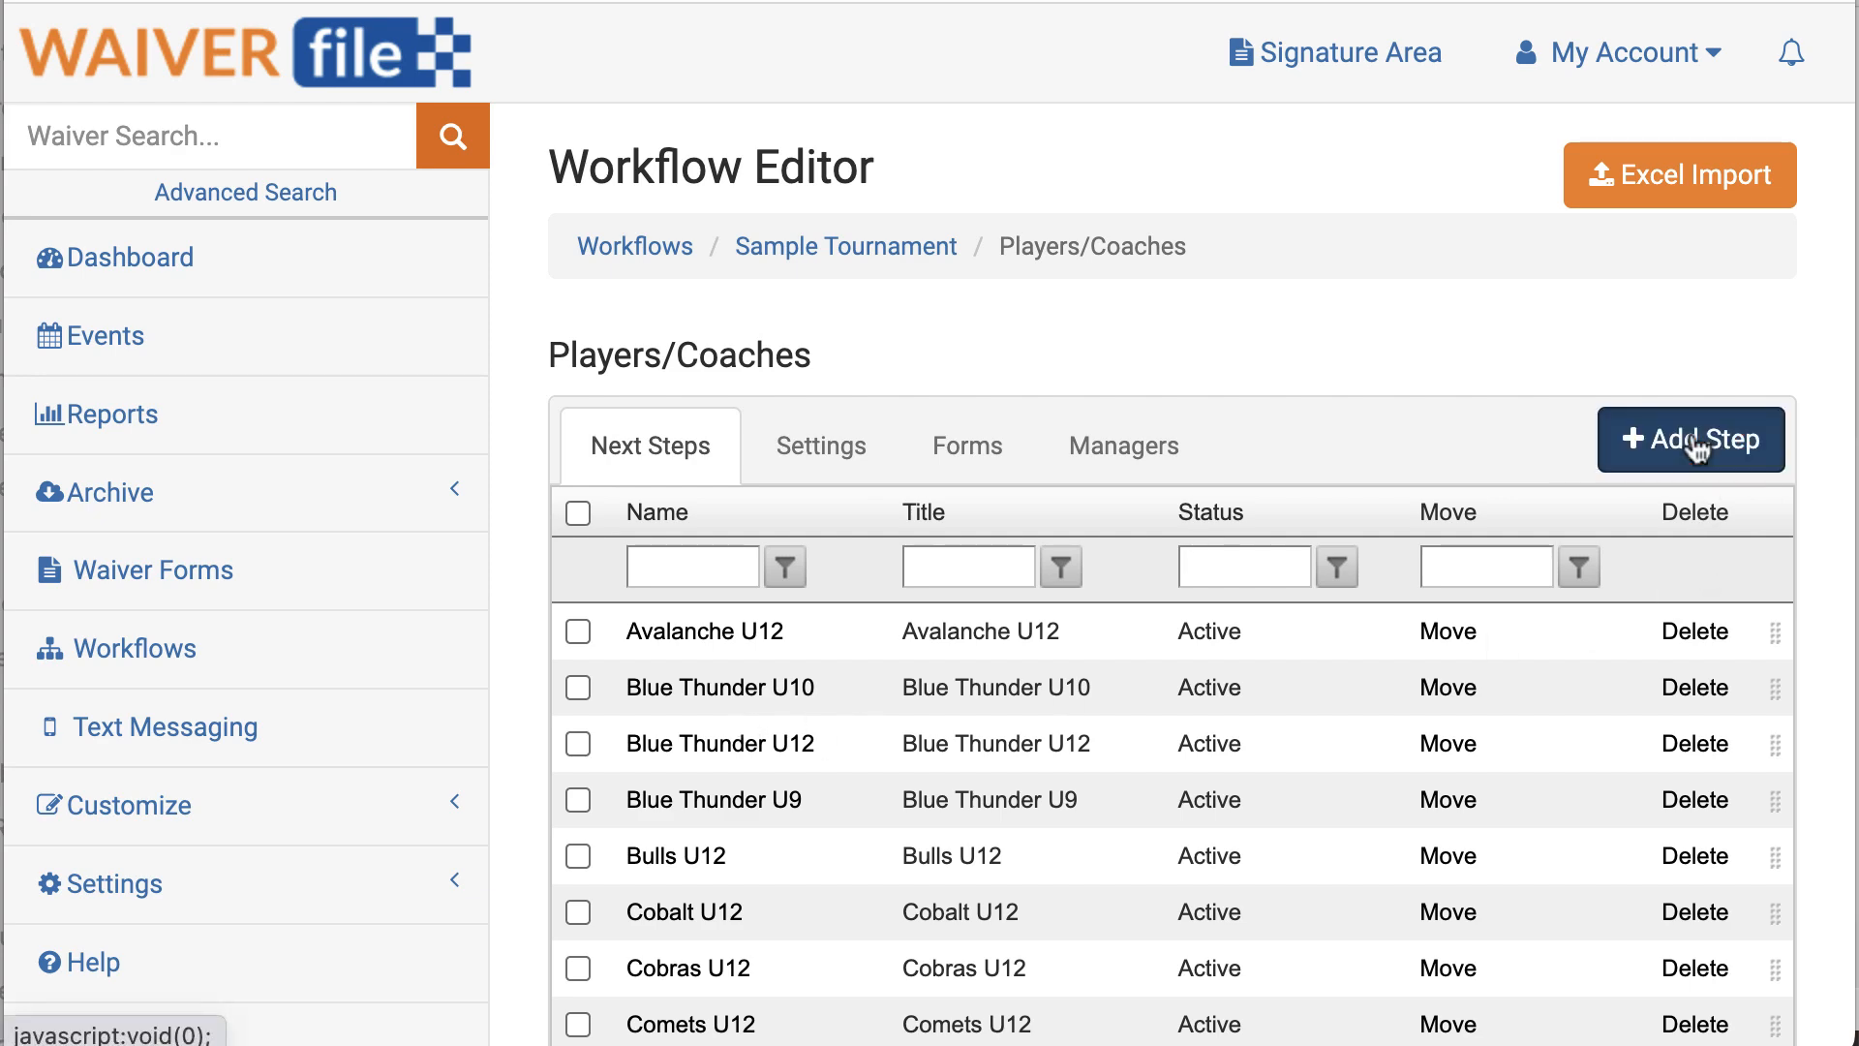
pyautogui.click(677, 345)
pyautogui.write('New ')
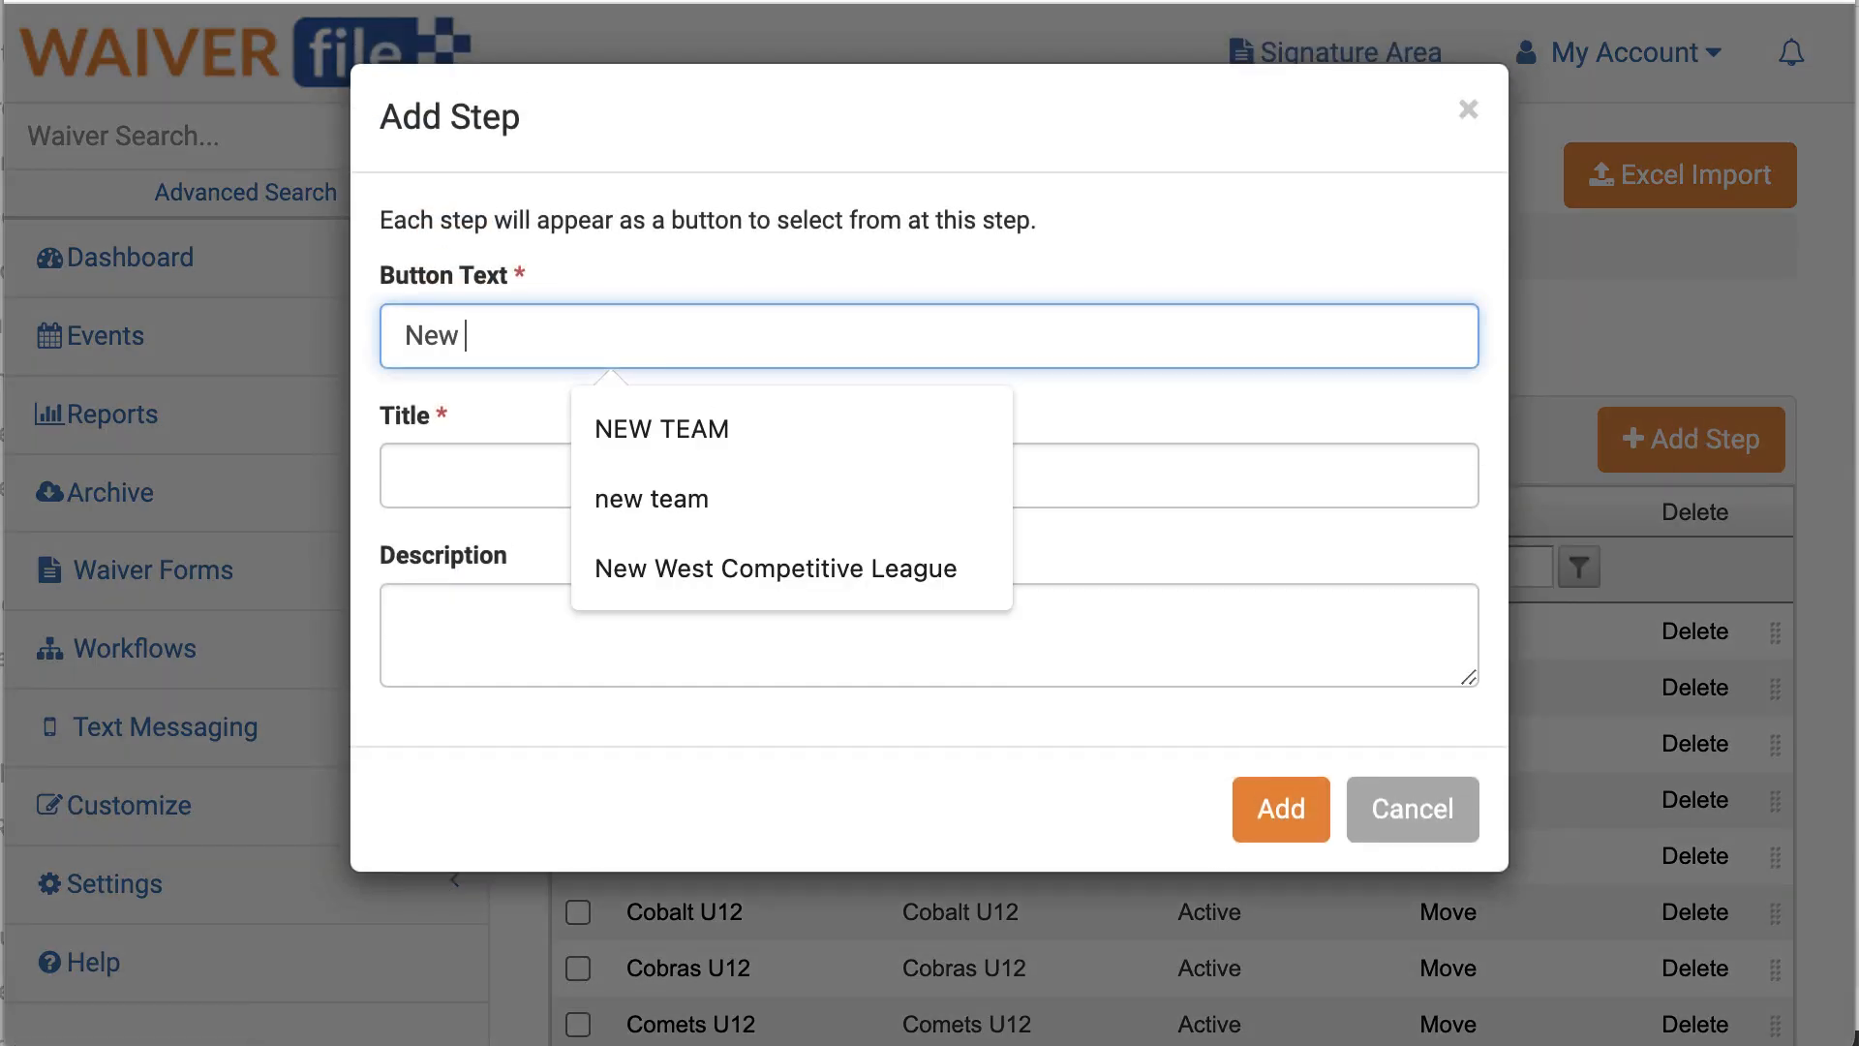
pyautogui.write('Team')
pyautogui.press('Tab')
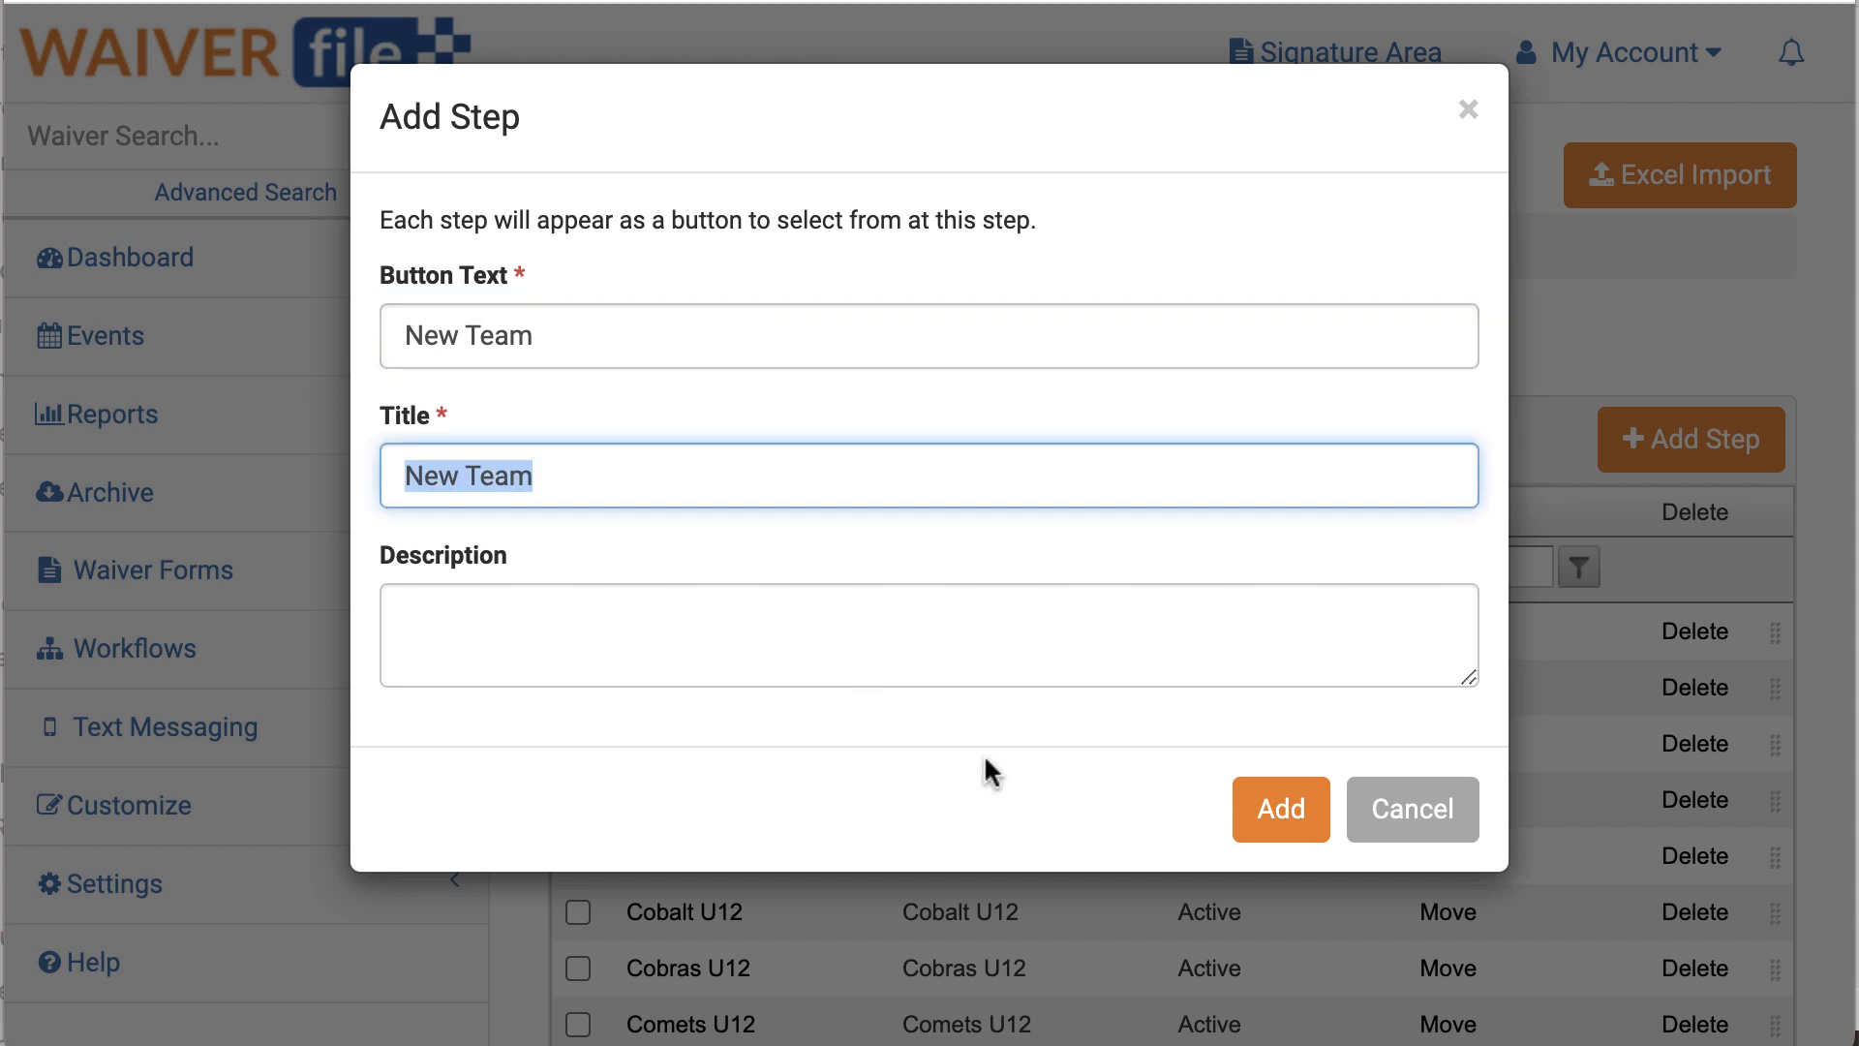
pyautogui.click(1272, 813)
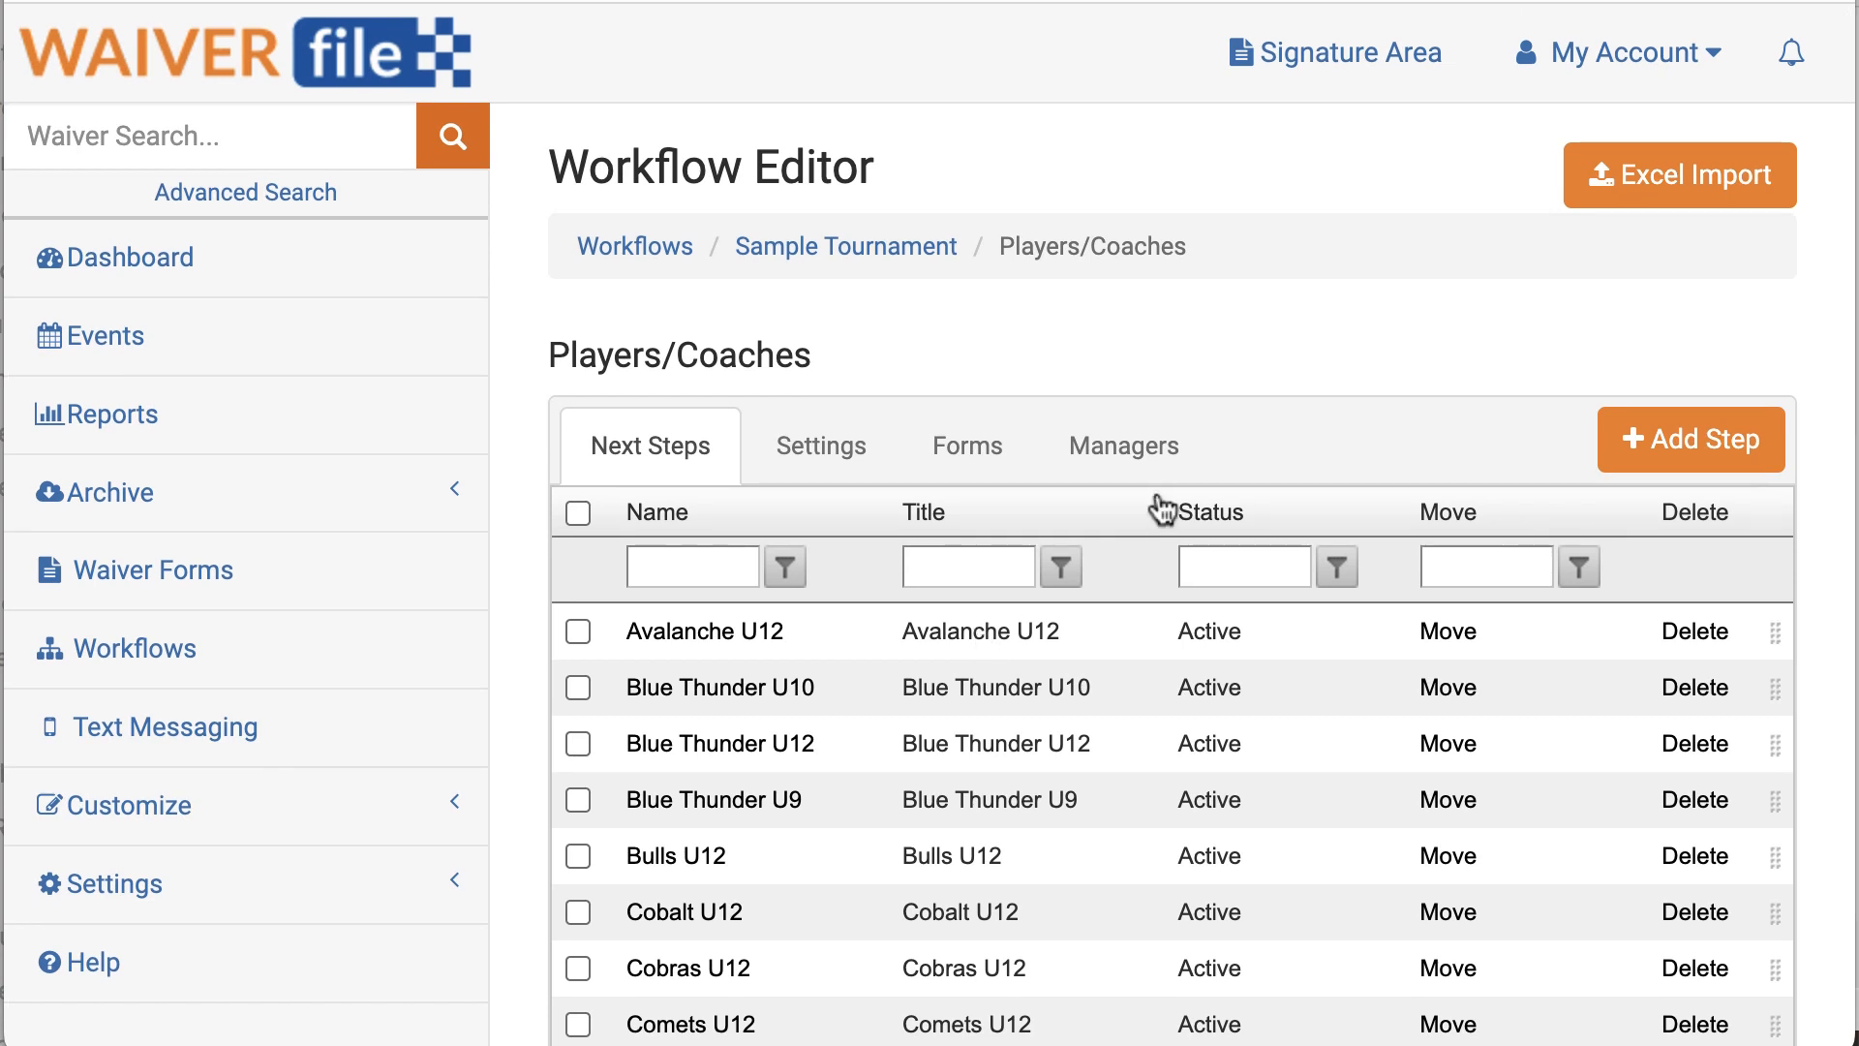
# Step: On the public signing site, start a Sample Tournament Players/Coaches waiver and select team Avalanche U12
pyautogui.click(1338, 91)
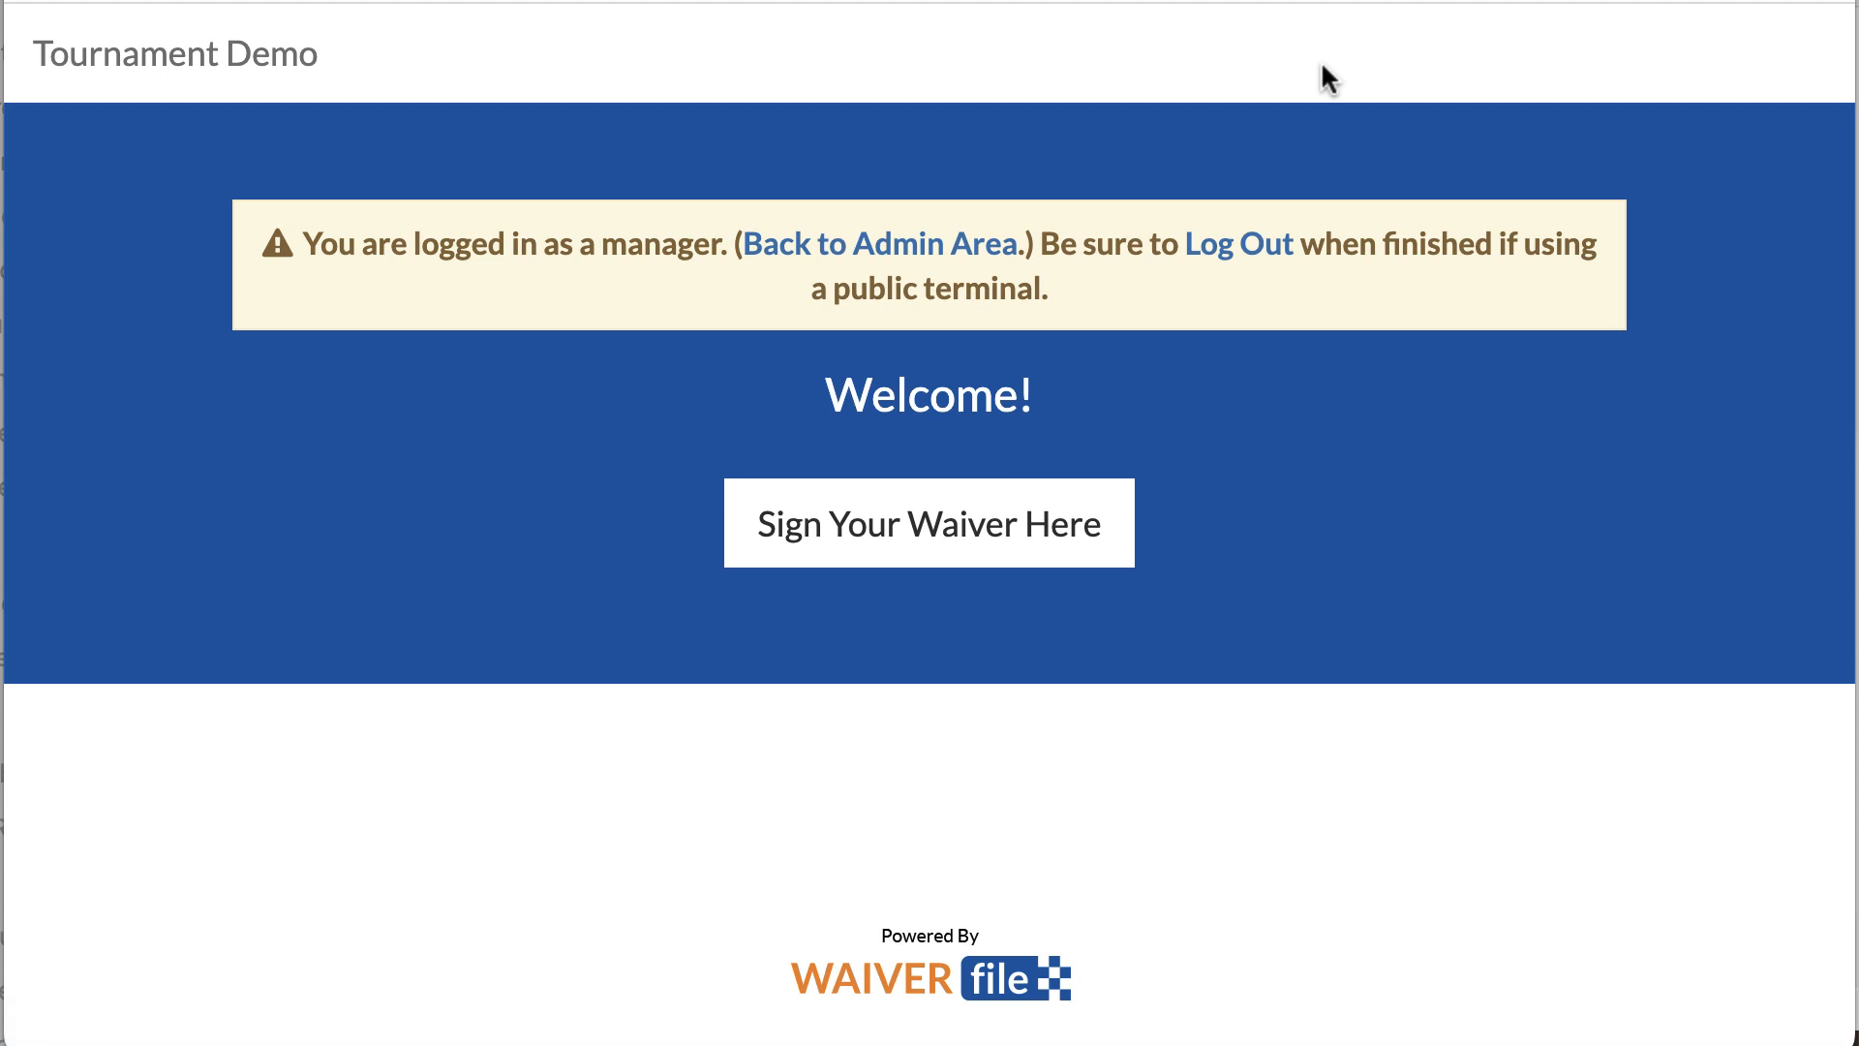
pyautogui.click(921, 547)
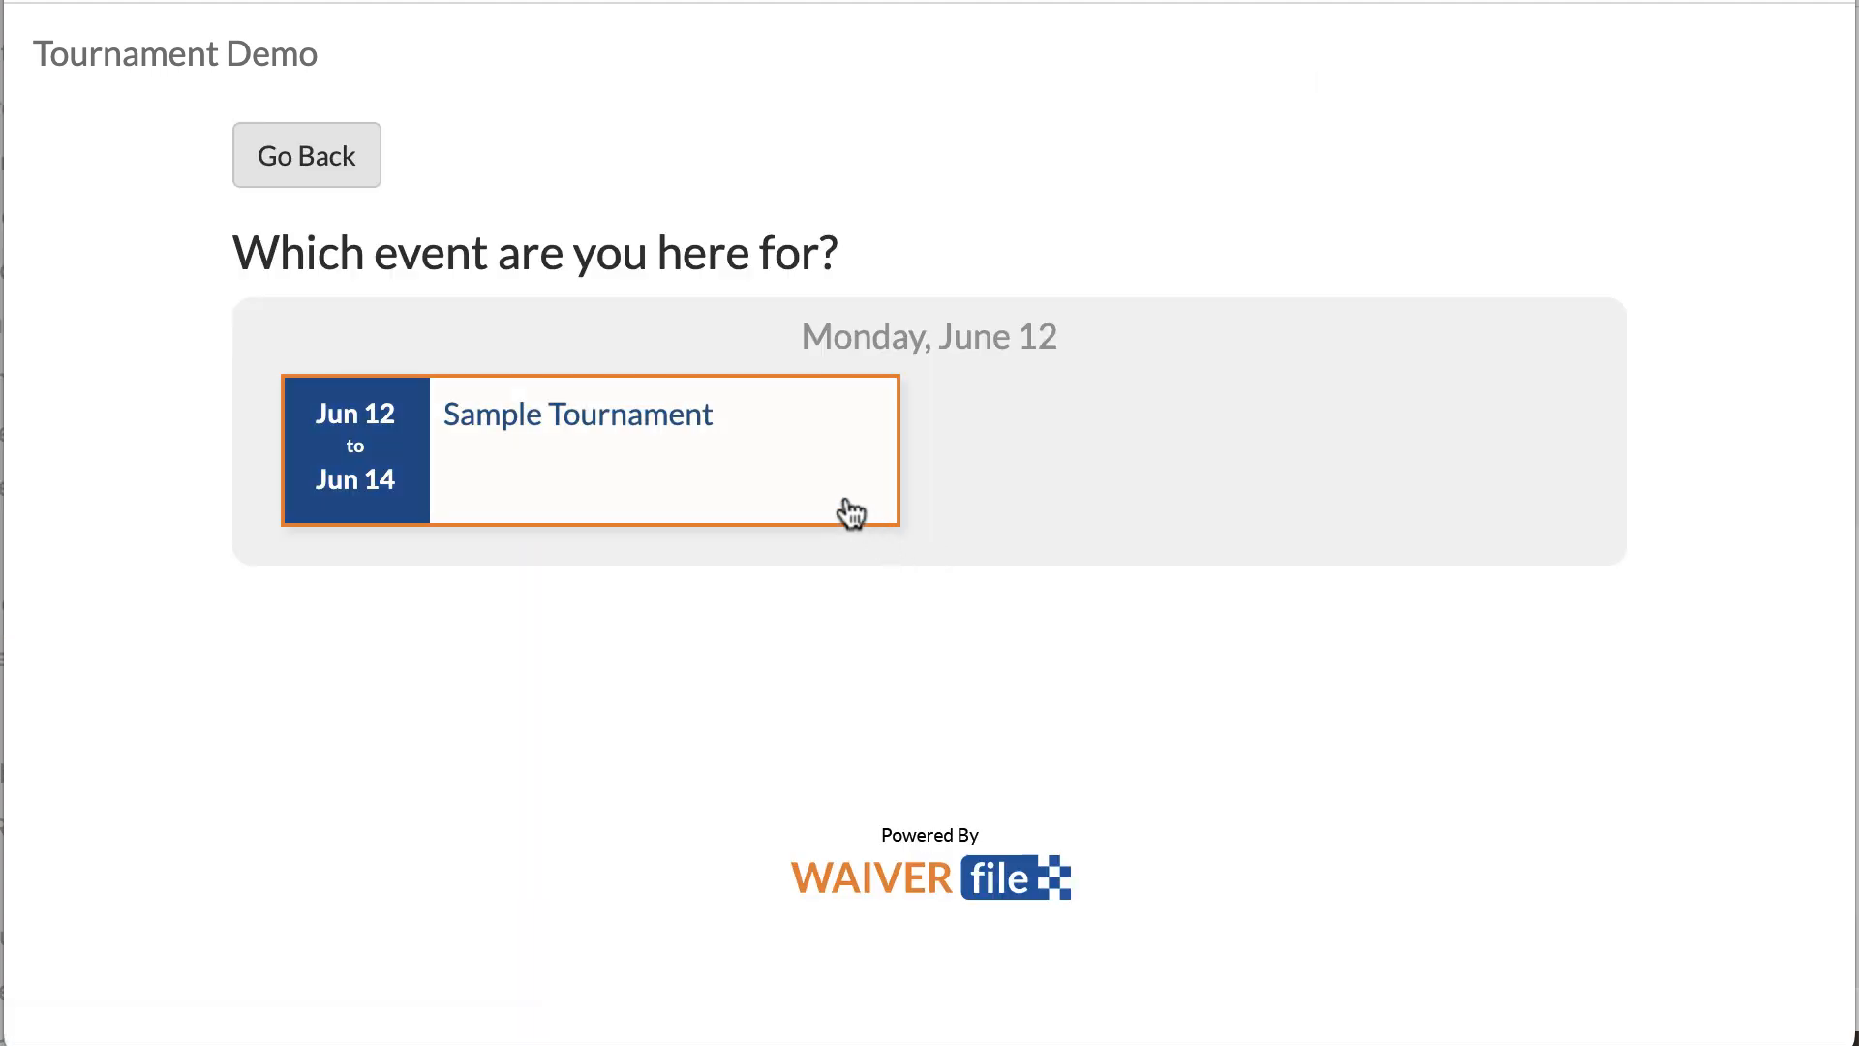
pyautogui.click(567, 447)
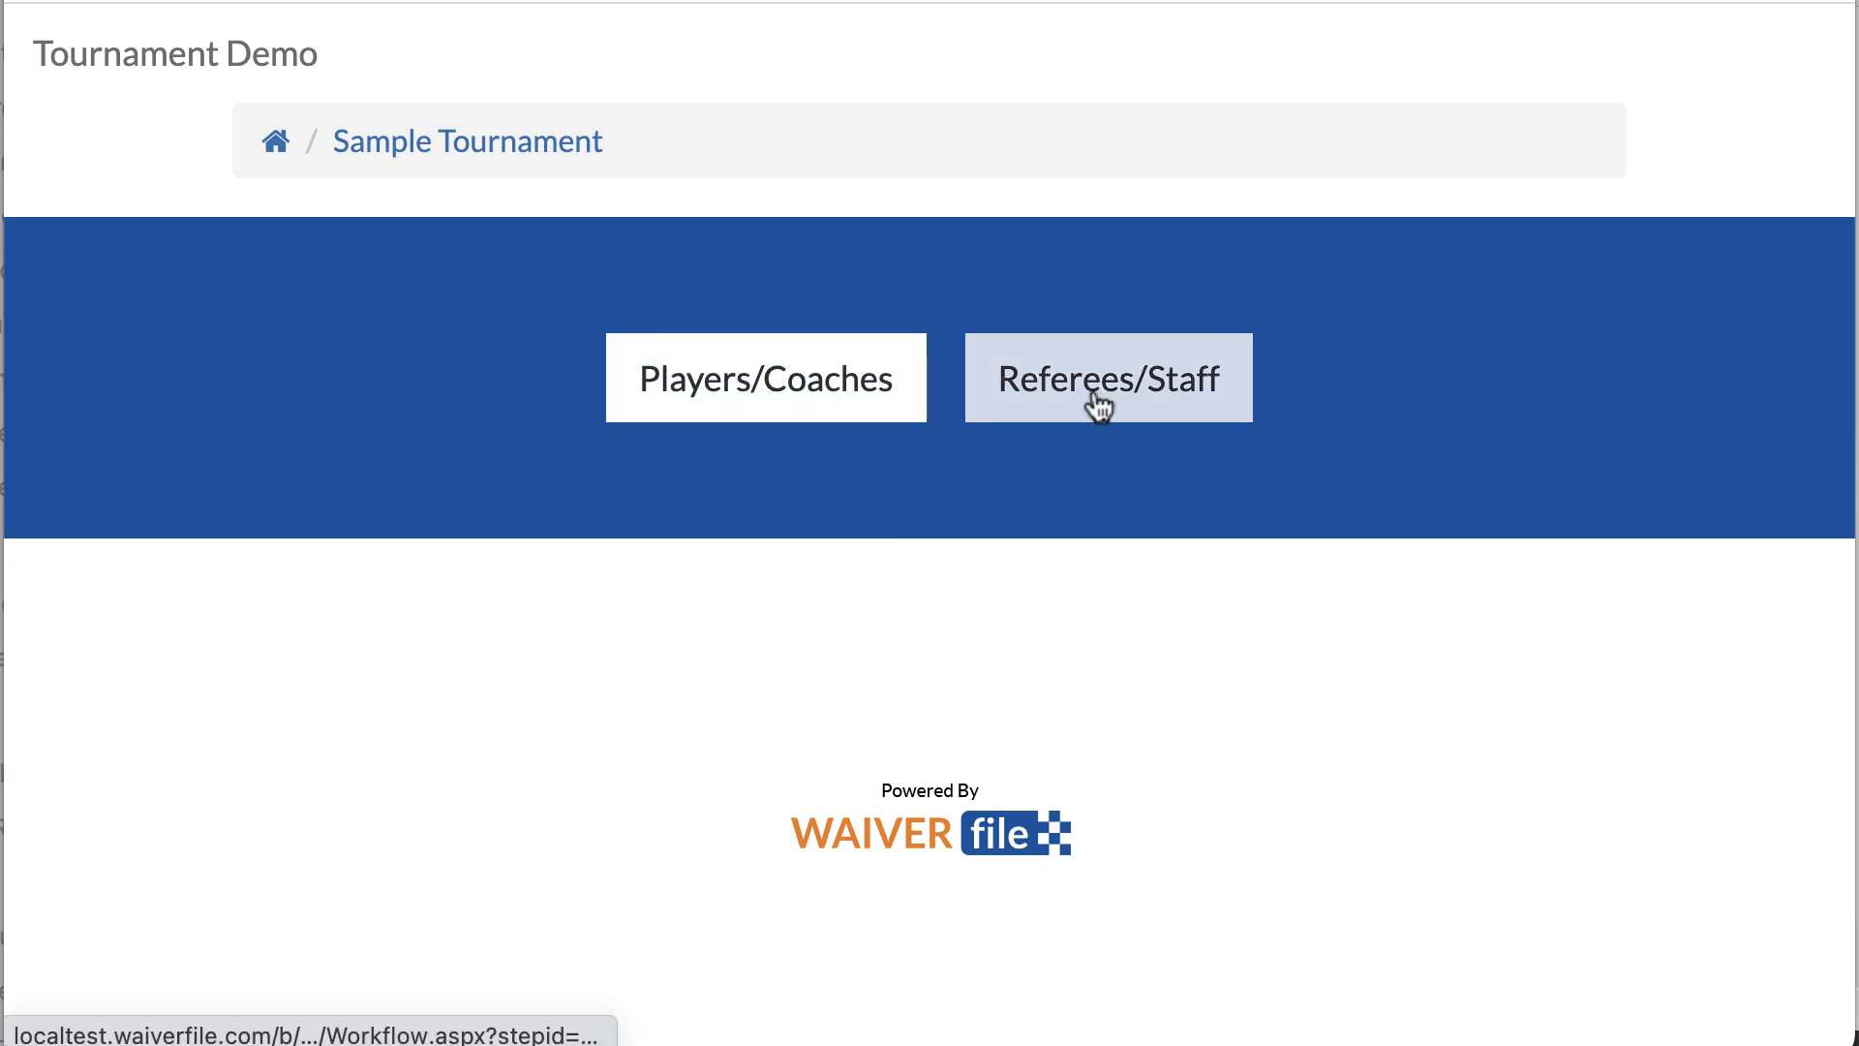
pyautogui.click(1154, 401)
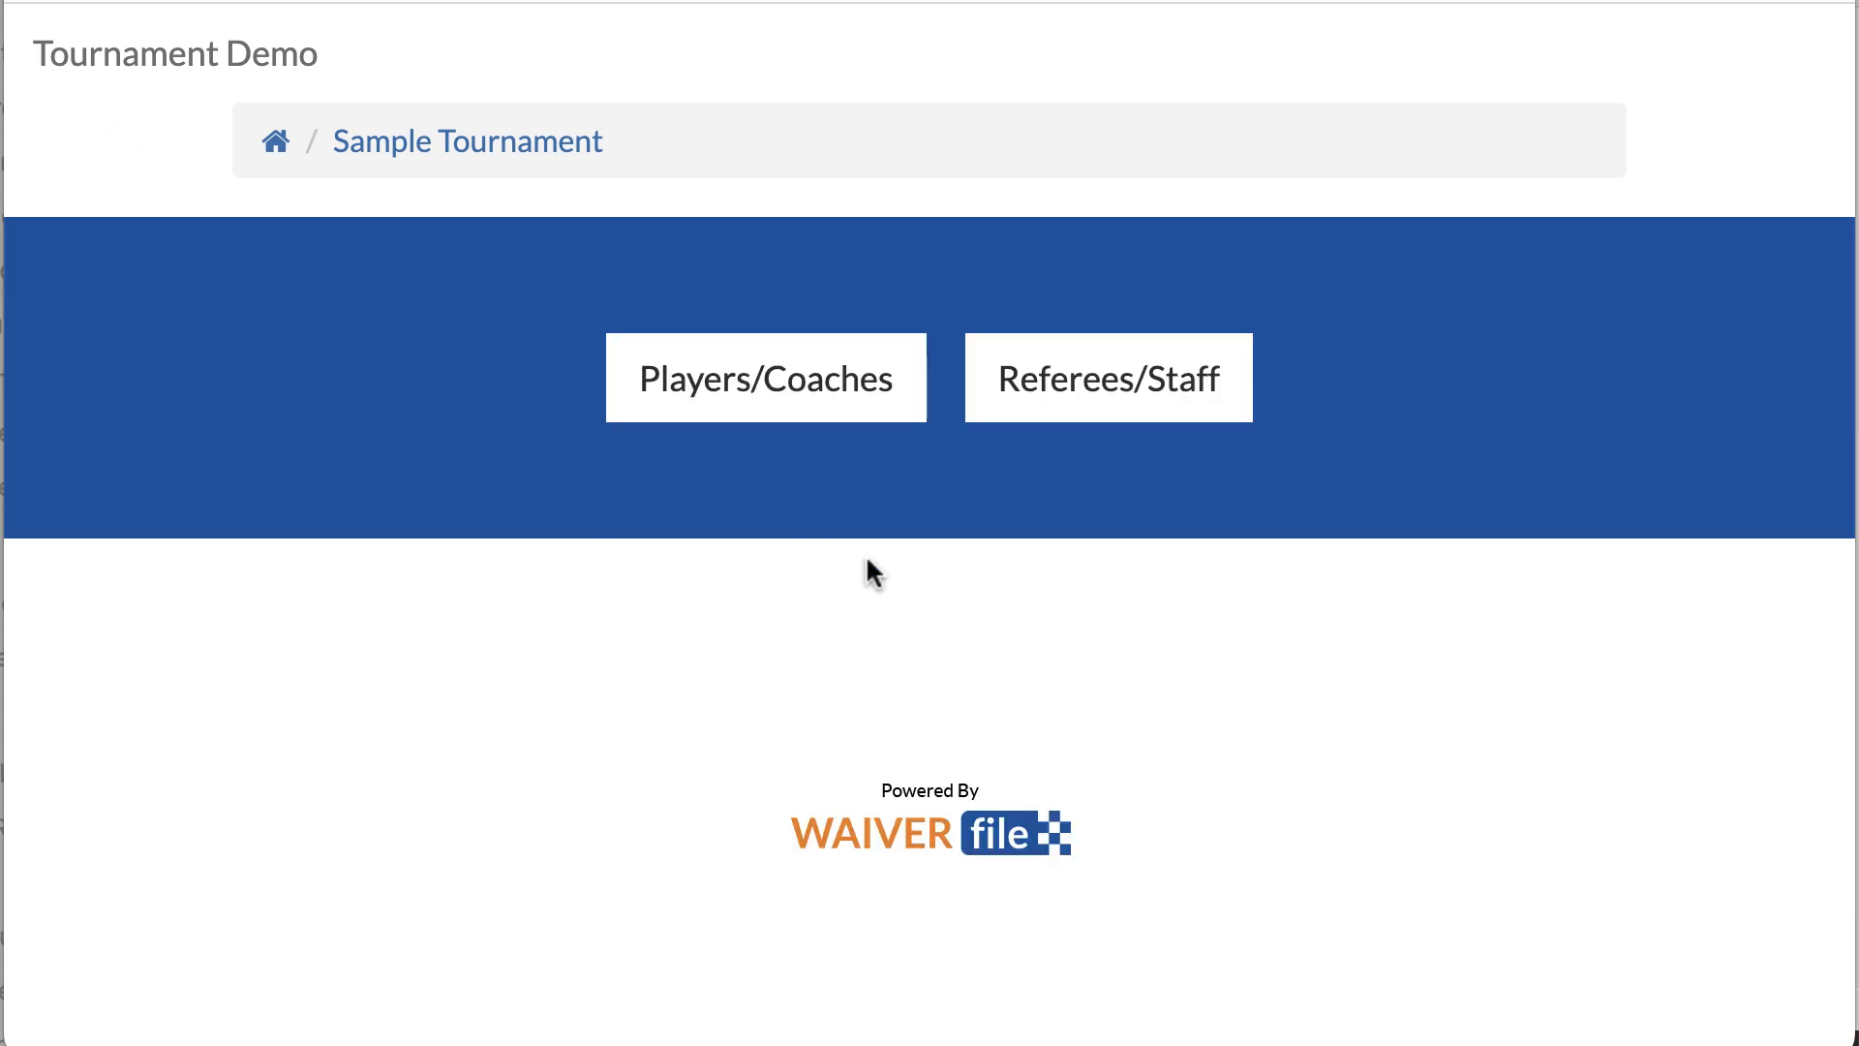
pyautogui.click(770, 392)
pyautogui.click(861, 376)
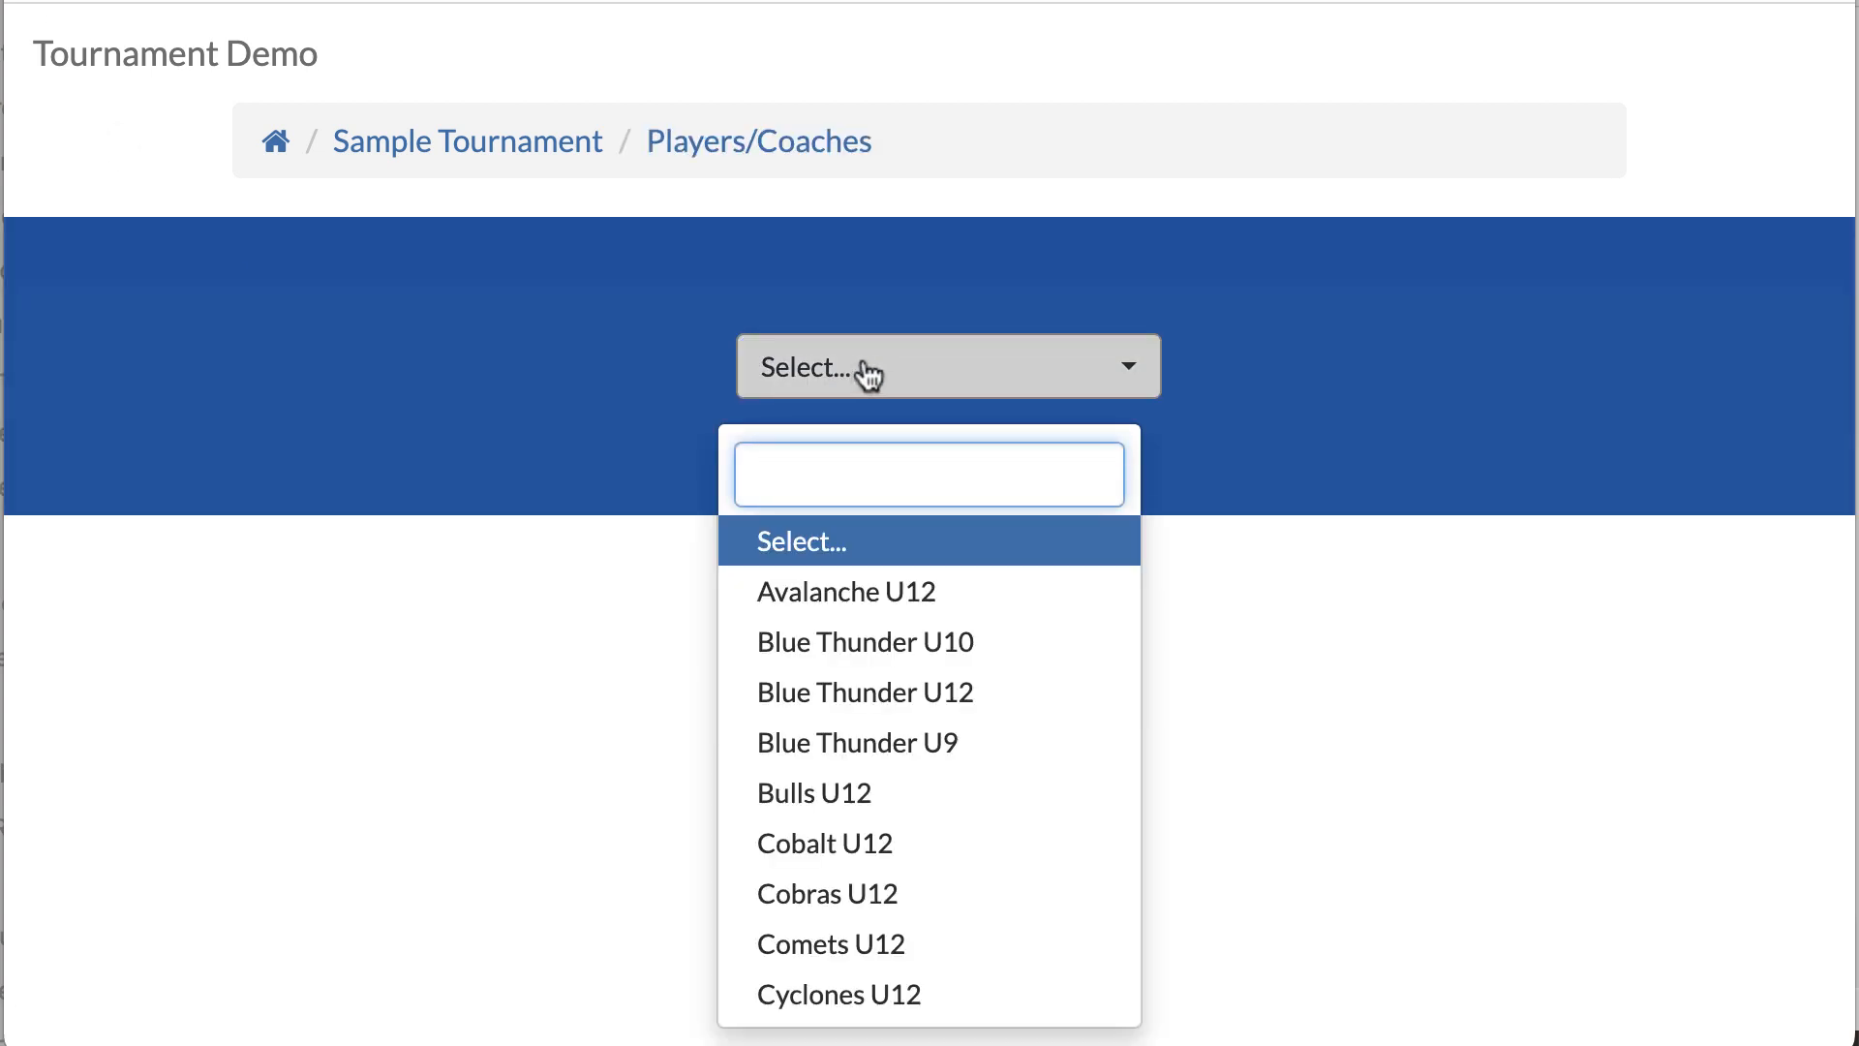
pyautogui.scroll(-15, 930, 804)
pyautogui.scroll(15, 937, 788)
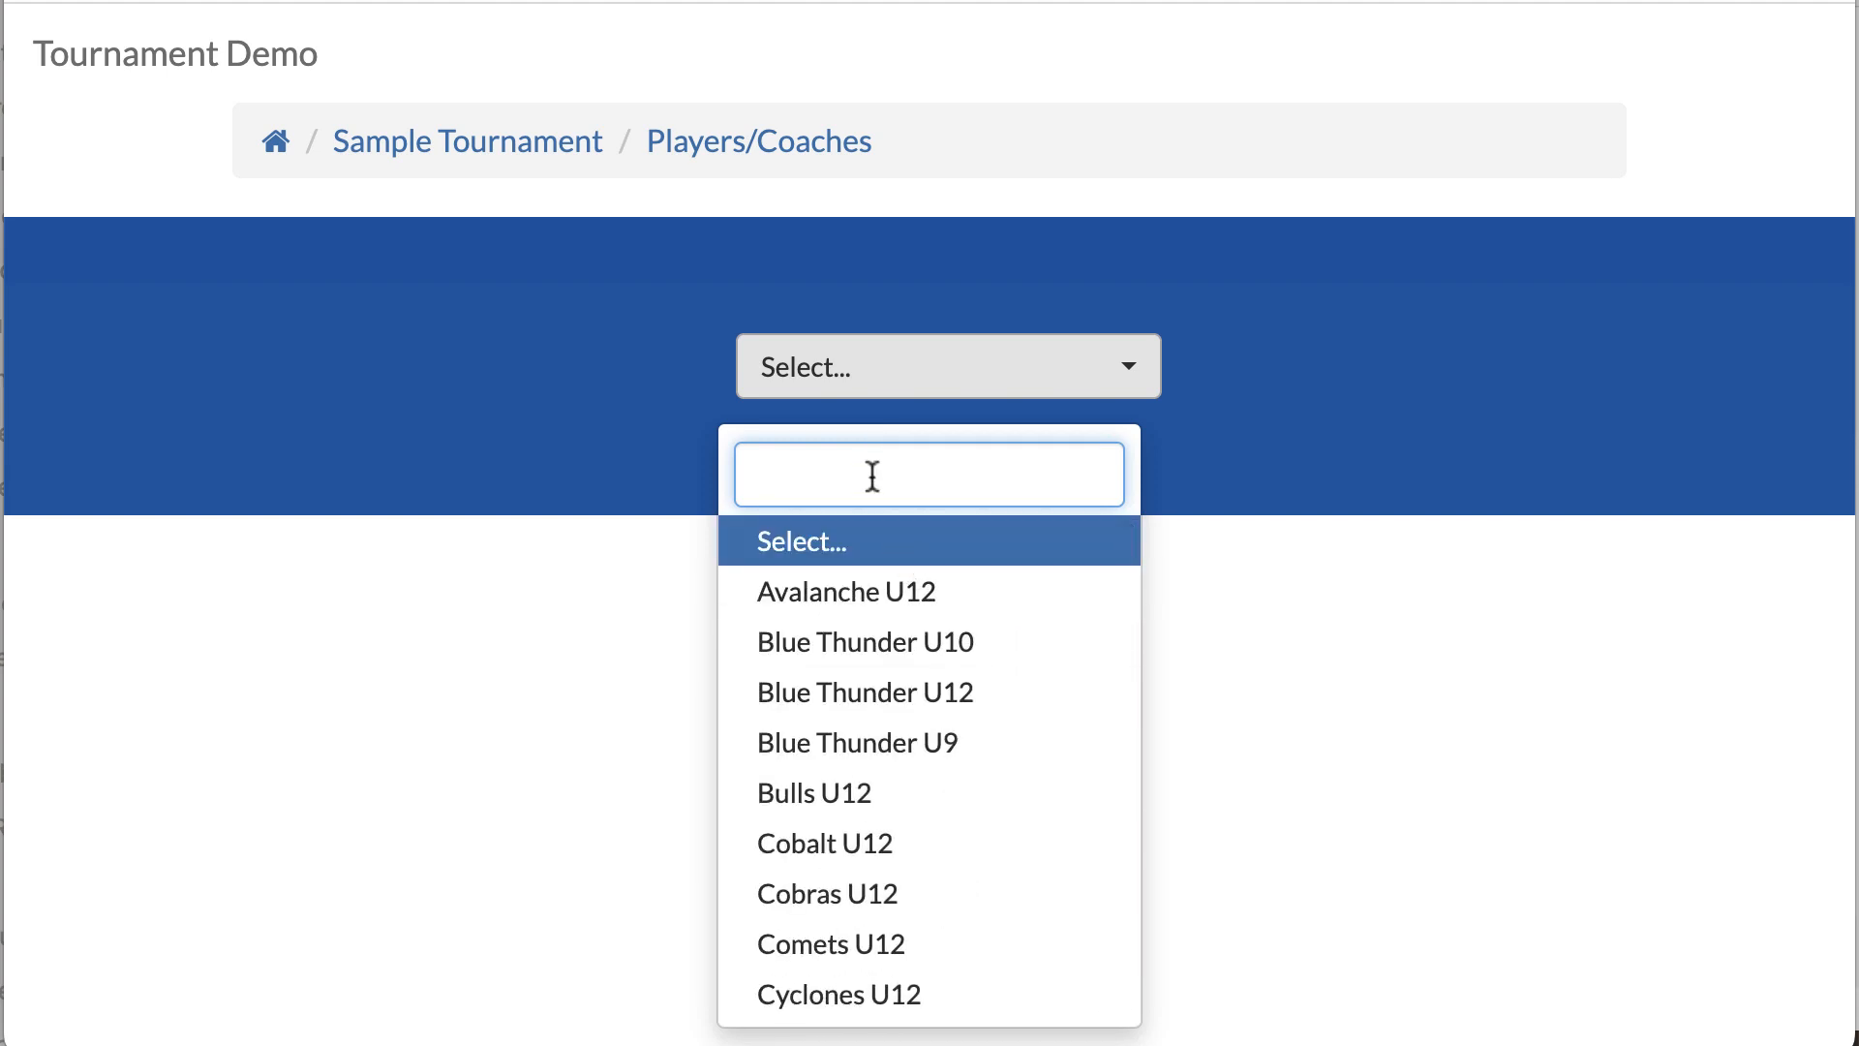
pyautogui.write('cyclo')
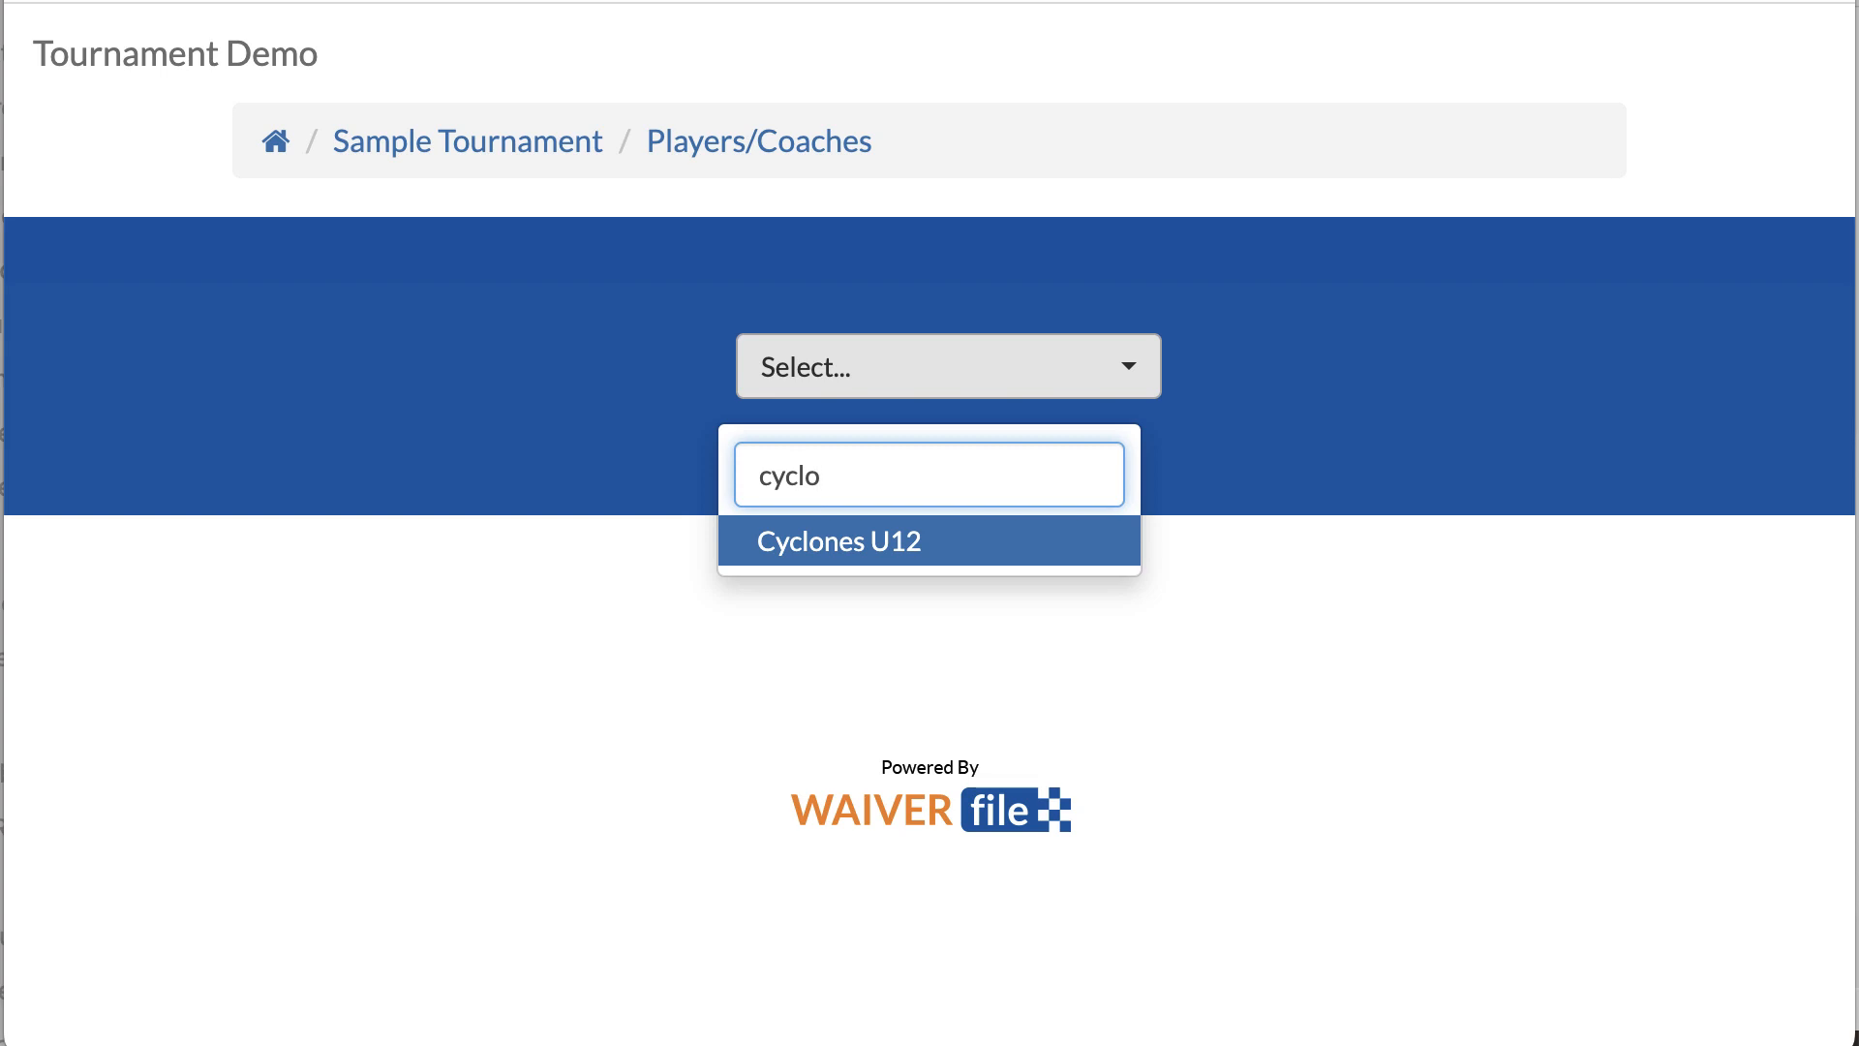
pyautogui.press('BackSpace')
pyautogui.press('BackSpace')
pyautogui.press('BackSpace')
pyautogui.press('BackSpace')
pyautogui.press('BackSpace')
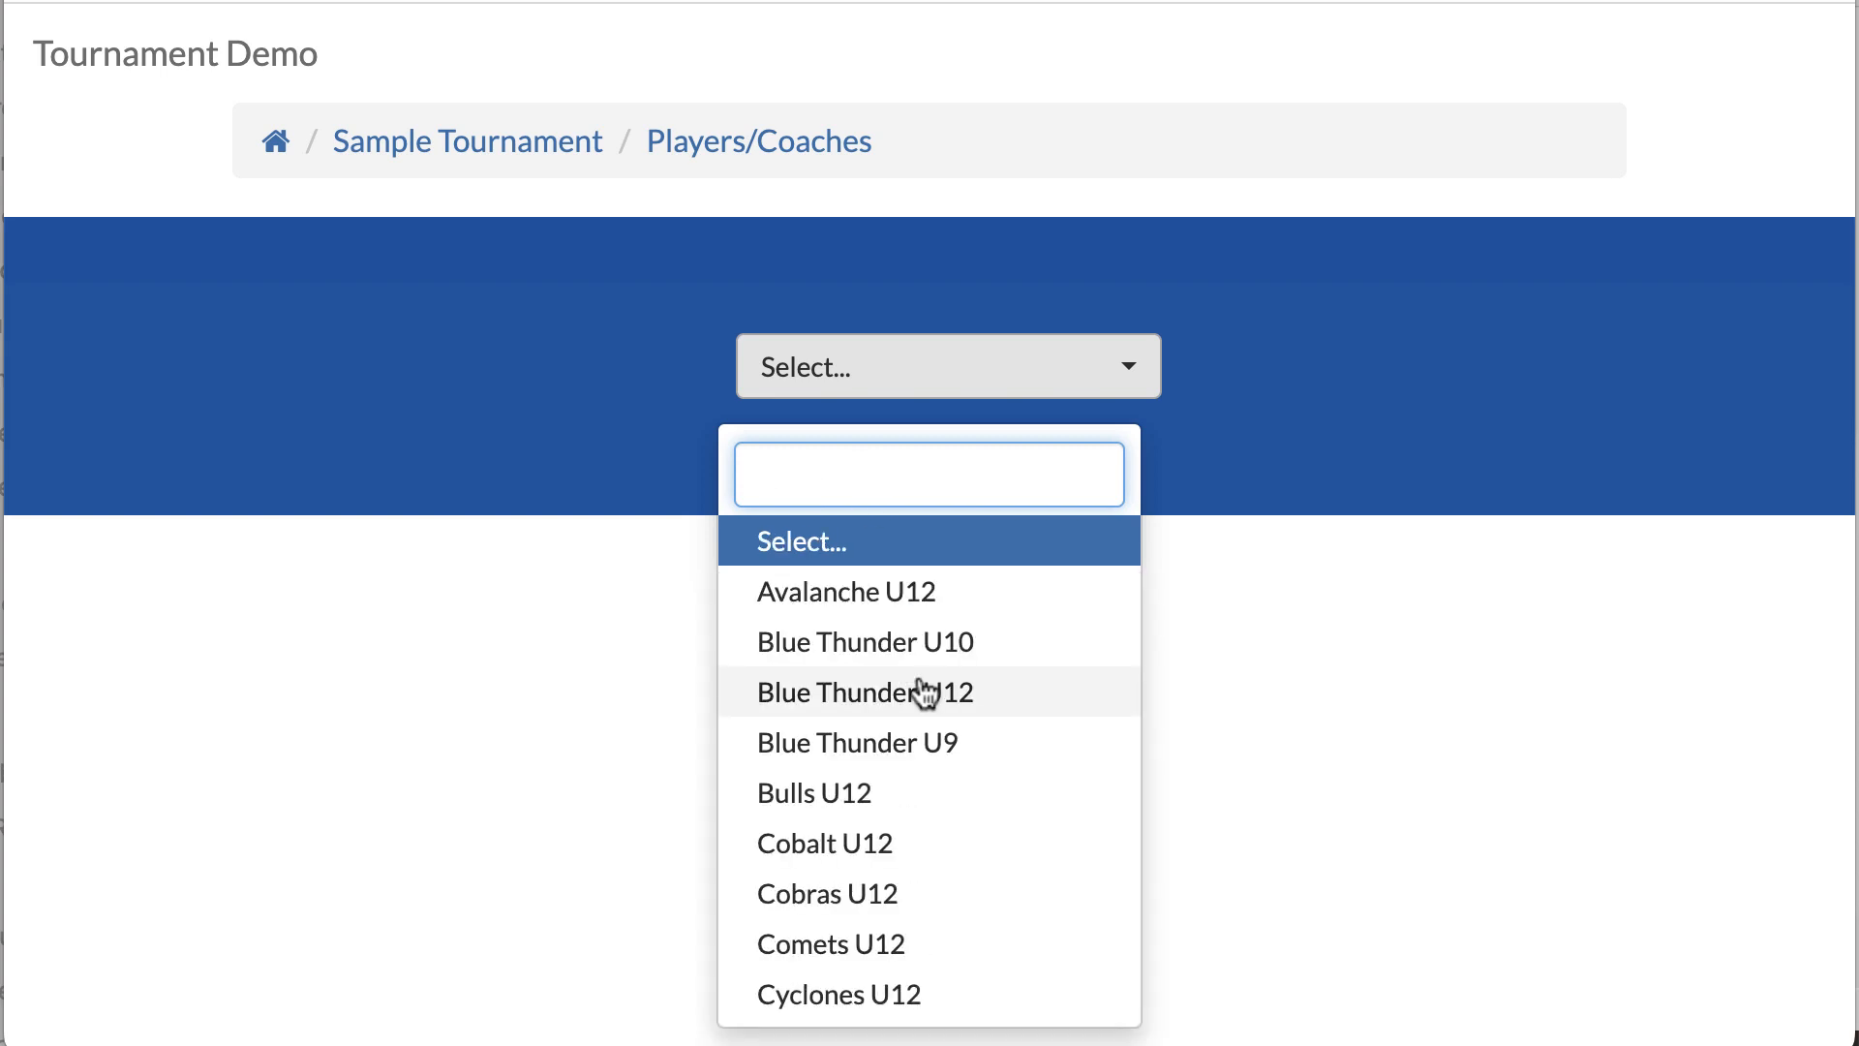
pyautogui.click(837, 594)
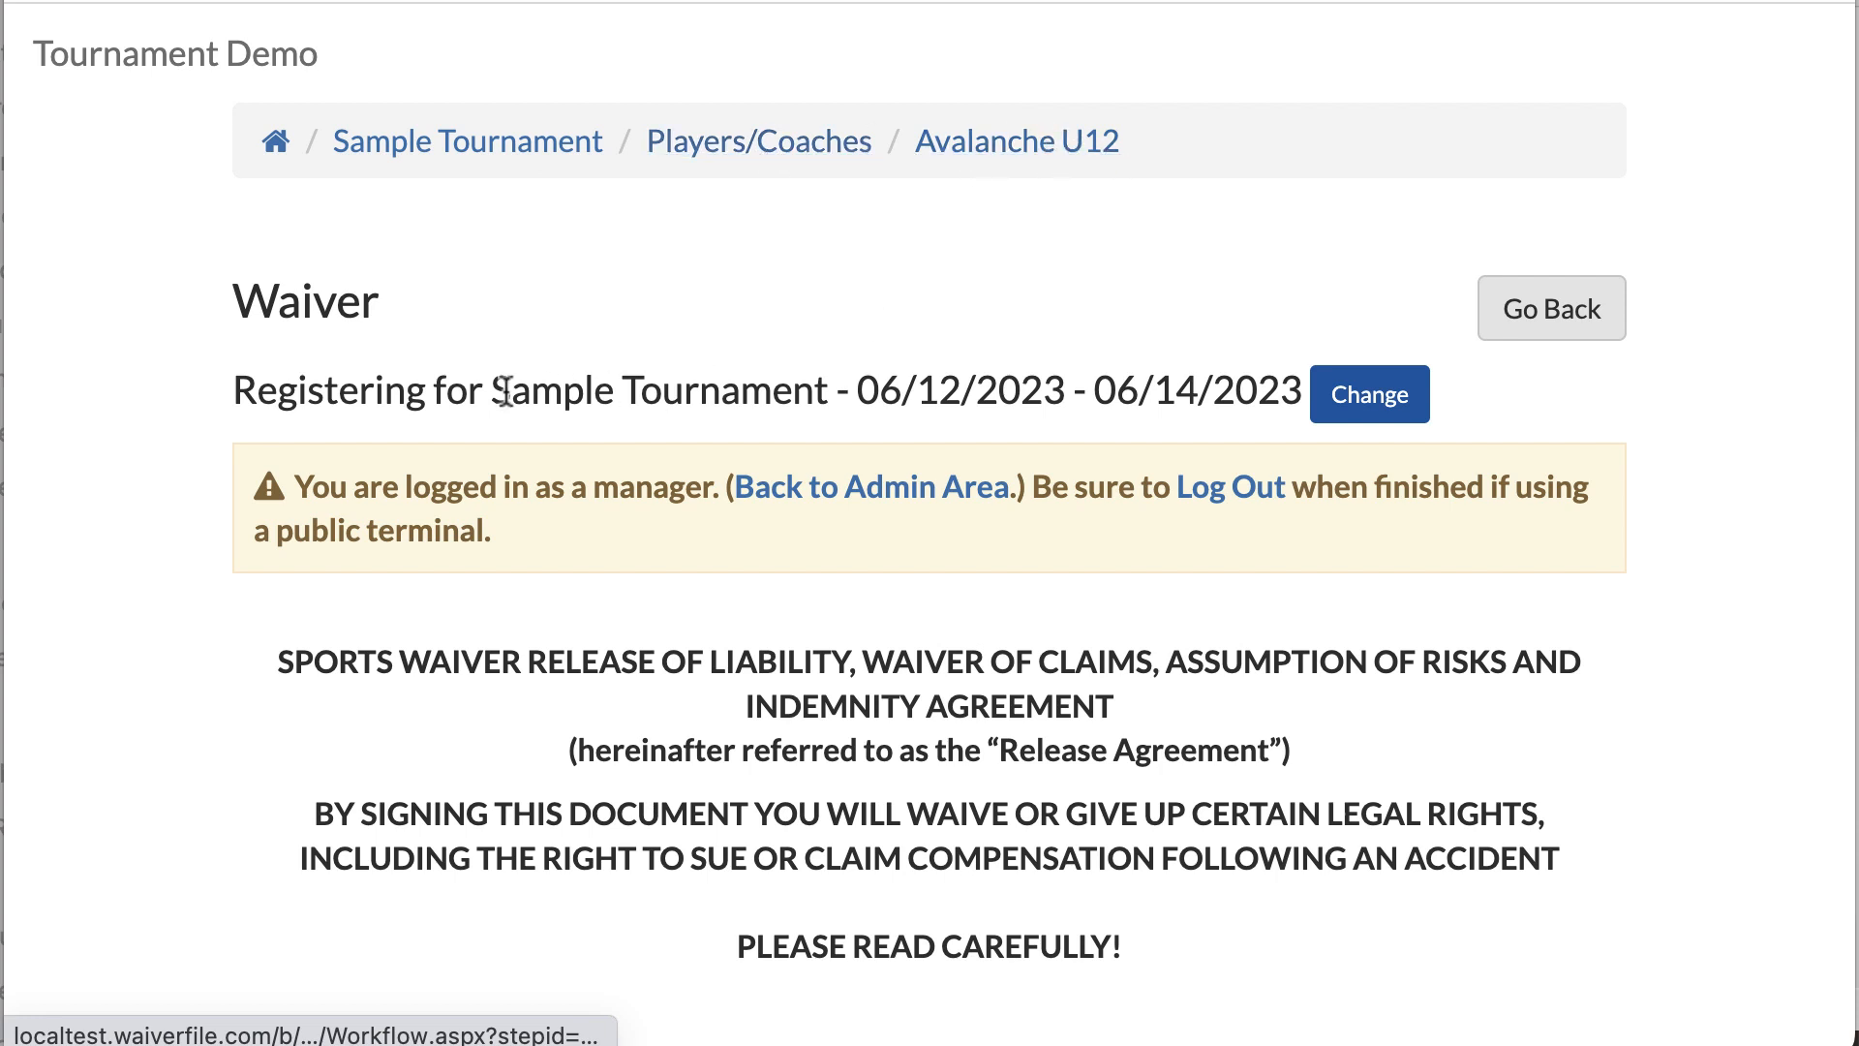
# Step: Choose Children under 'Who will be participating' on the Avalanche U12 waiver and review the name fields
pyautogui.moveTo(1276, 389); pyautogui.dragTo(699, 388)
pyautogui.click(1027, 796)
pyautogui.scroll(-10, 1026, 796)
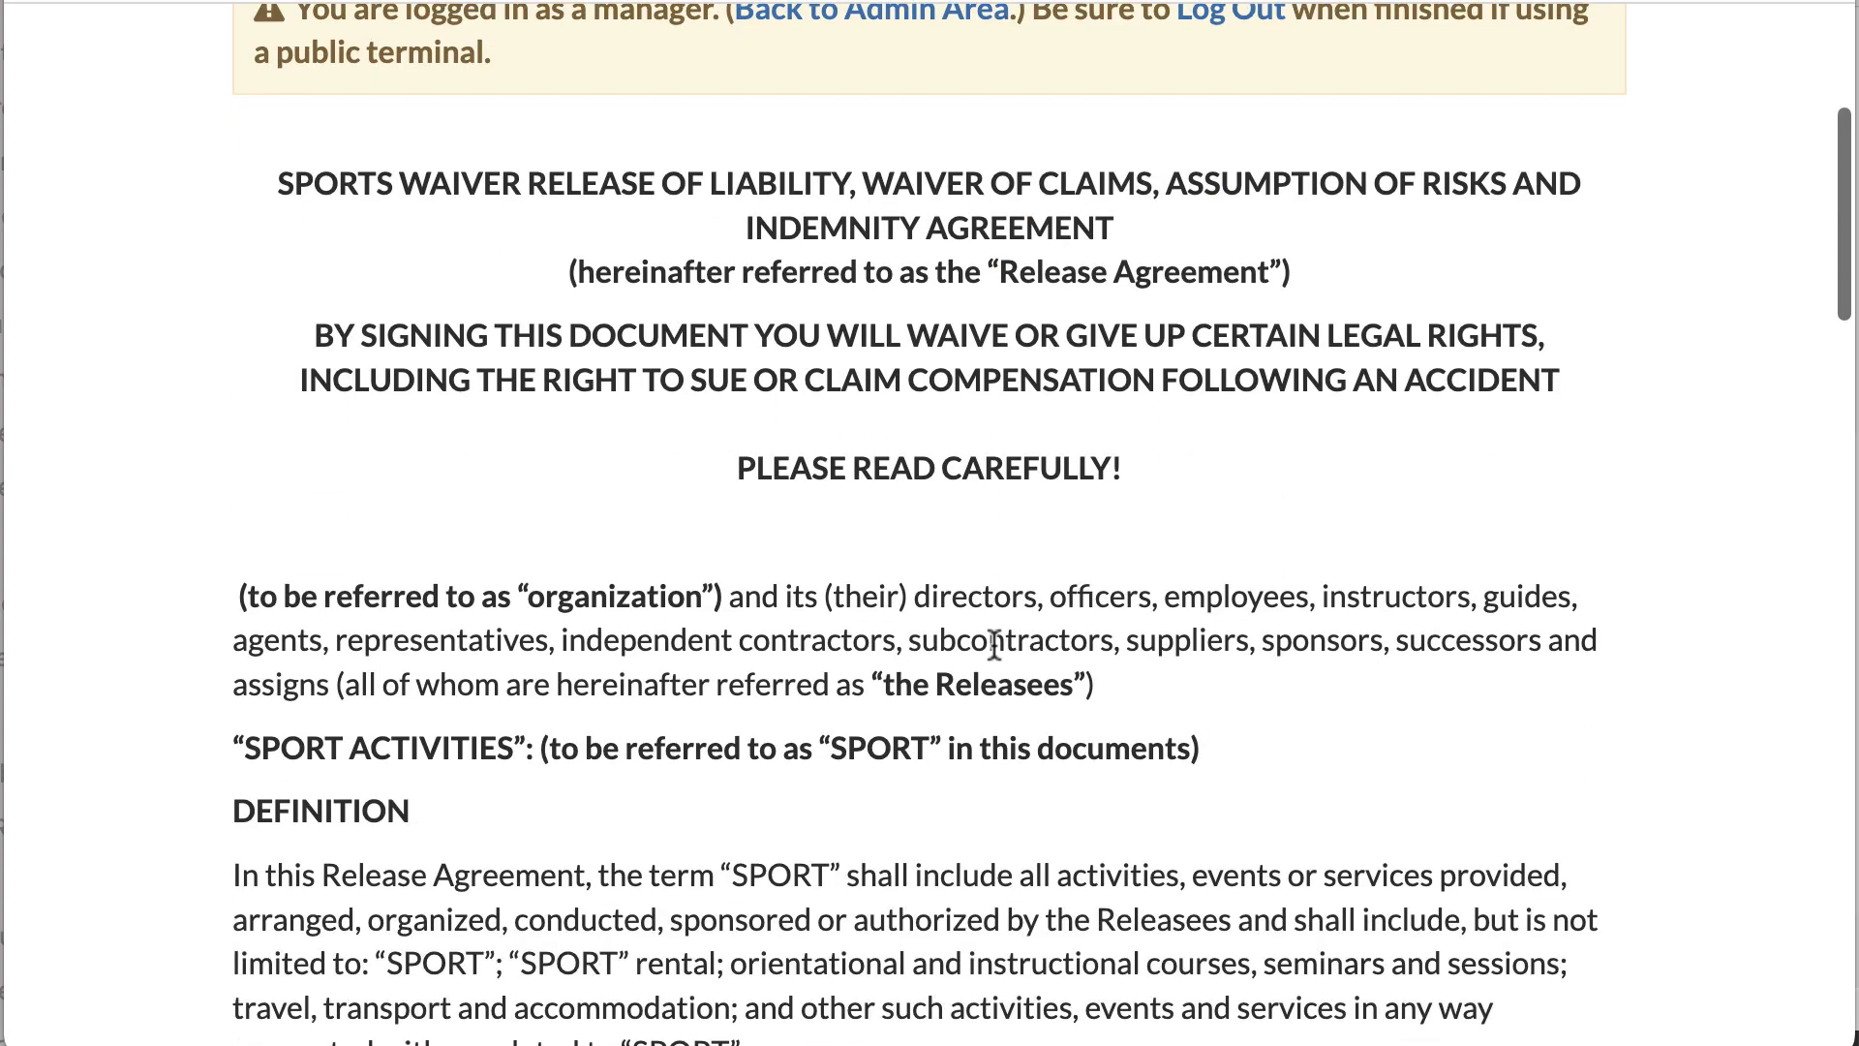
pyautogui.scroll(-20, 997, 658)
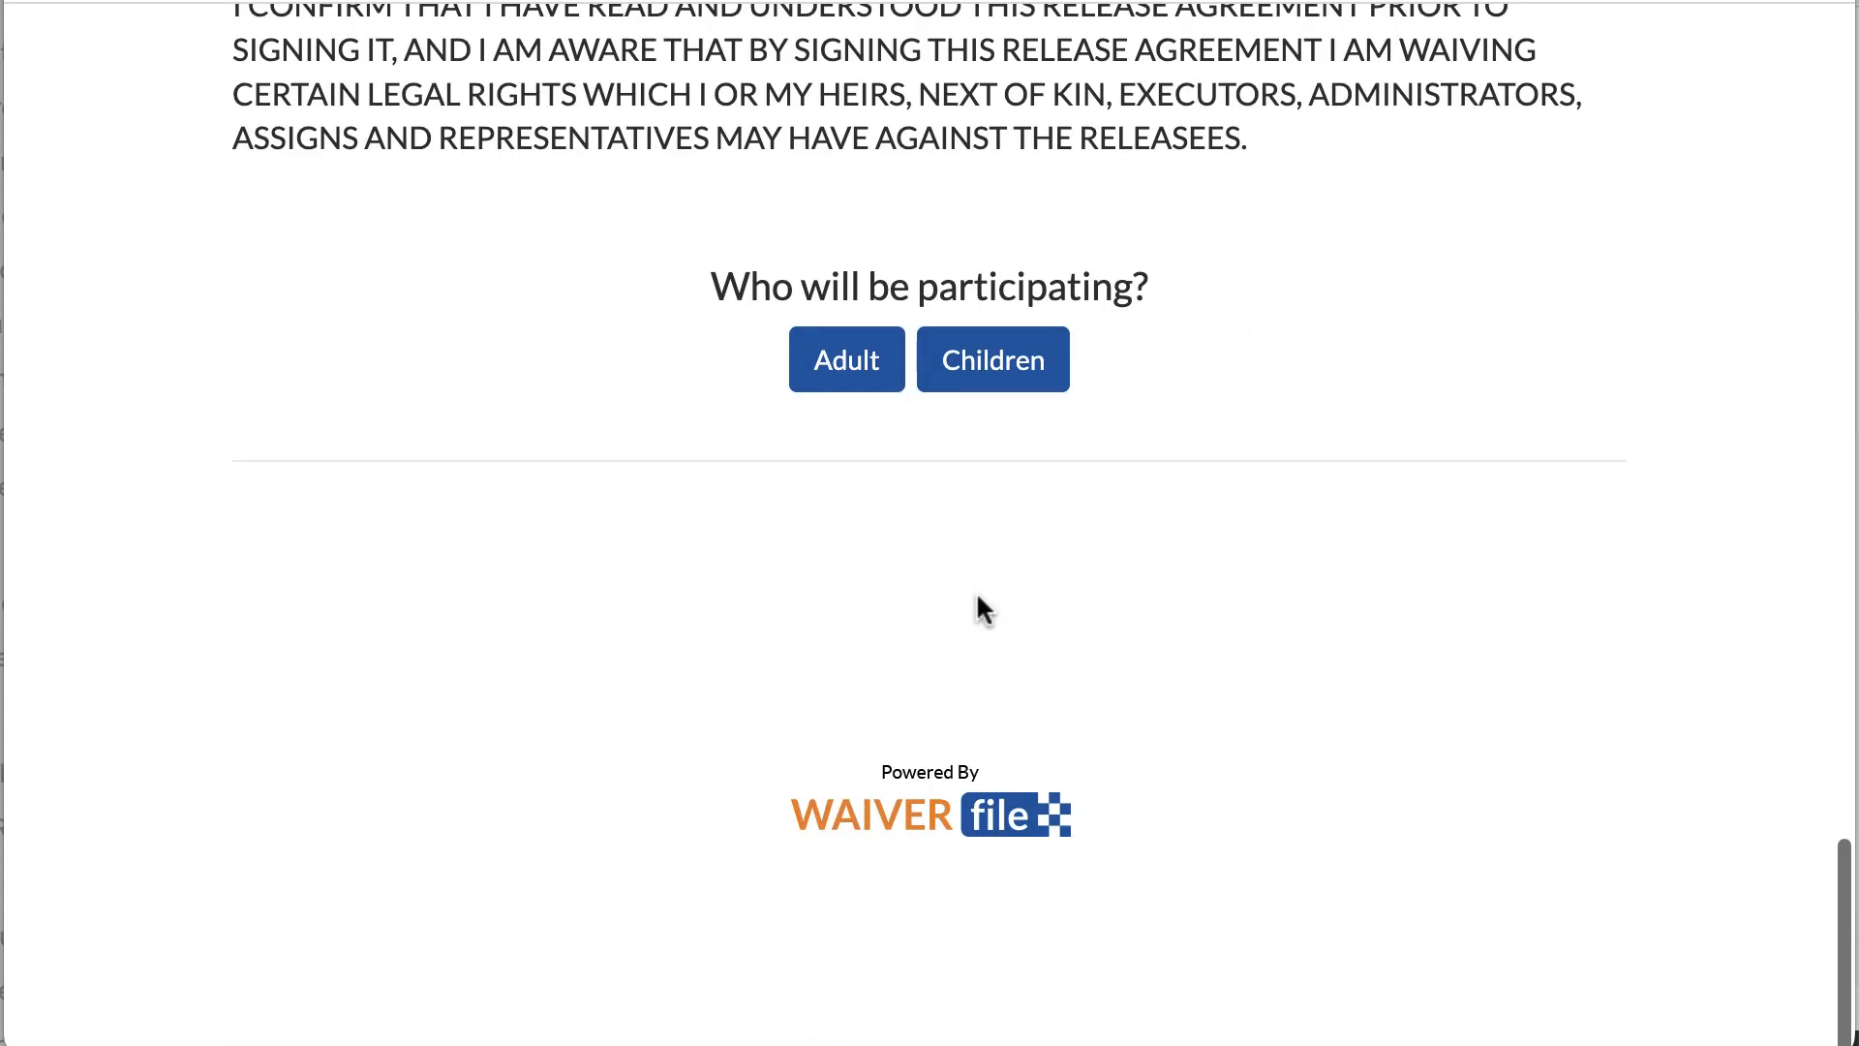
pyautogui.click(997, 373)
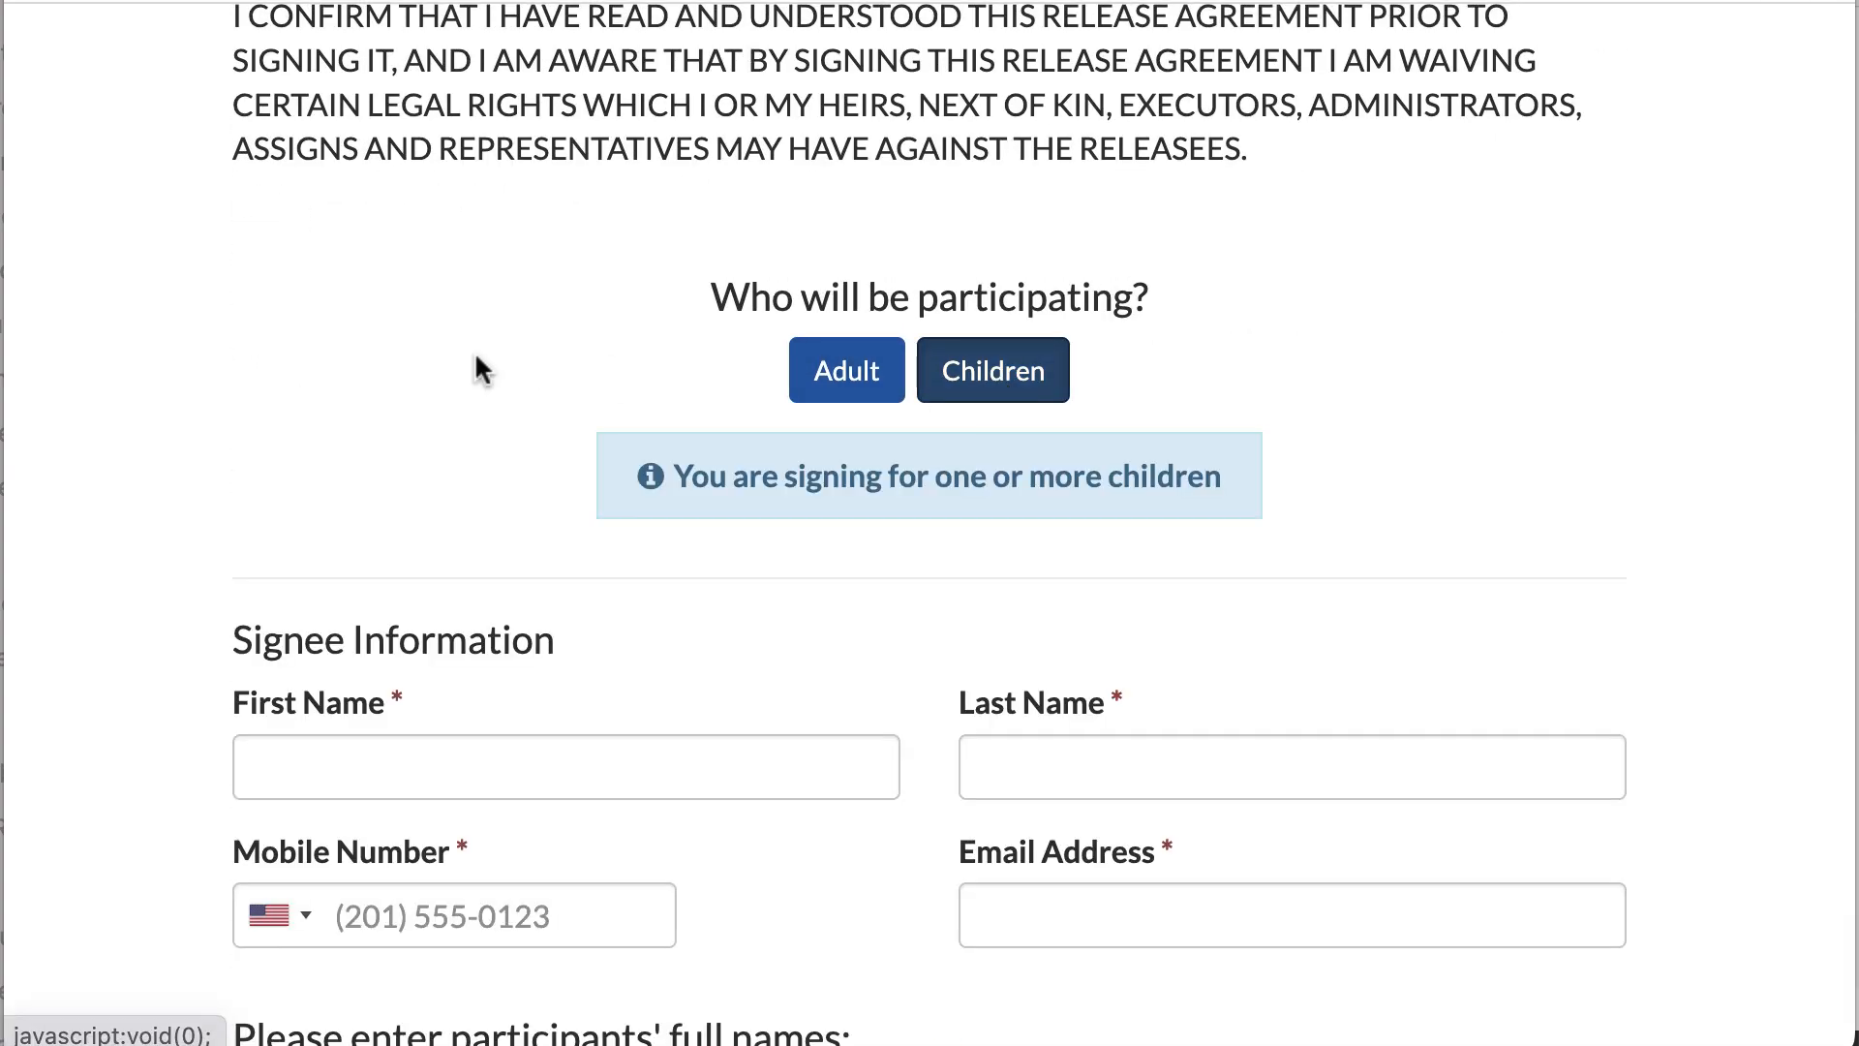
pyautogui.scroll(-5, 484, 359)
pyautogui.scroll(-2, 501, 349)
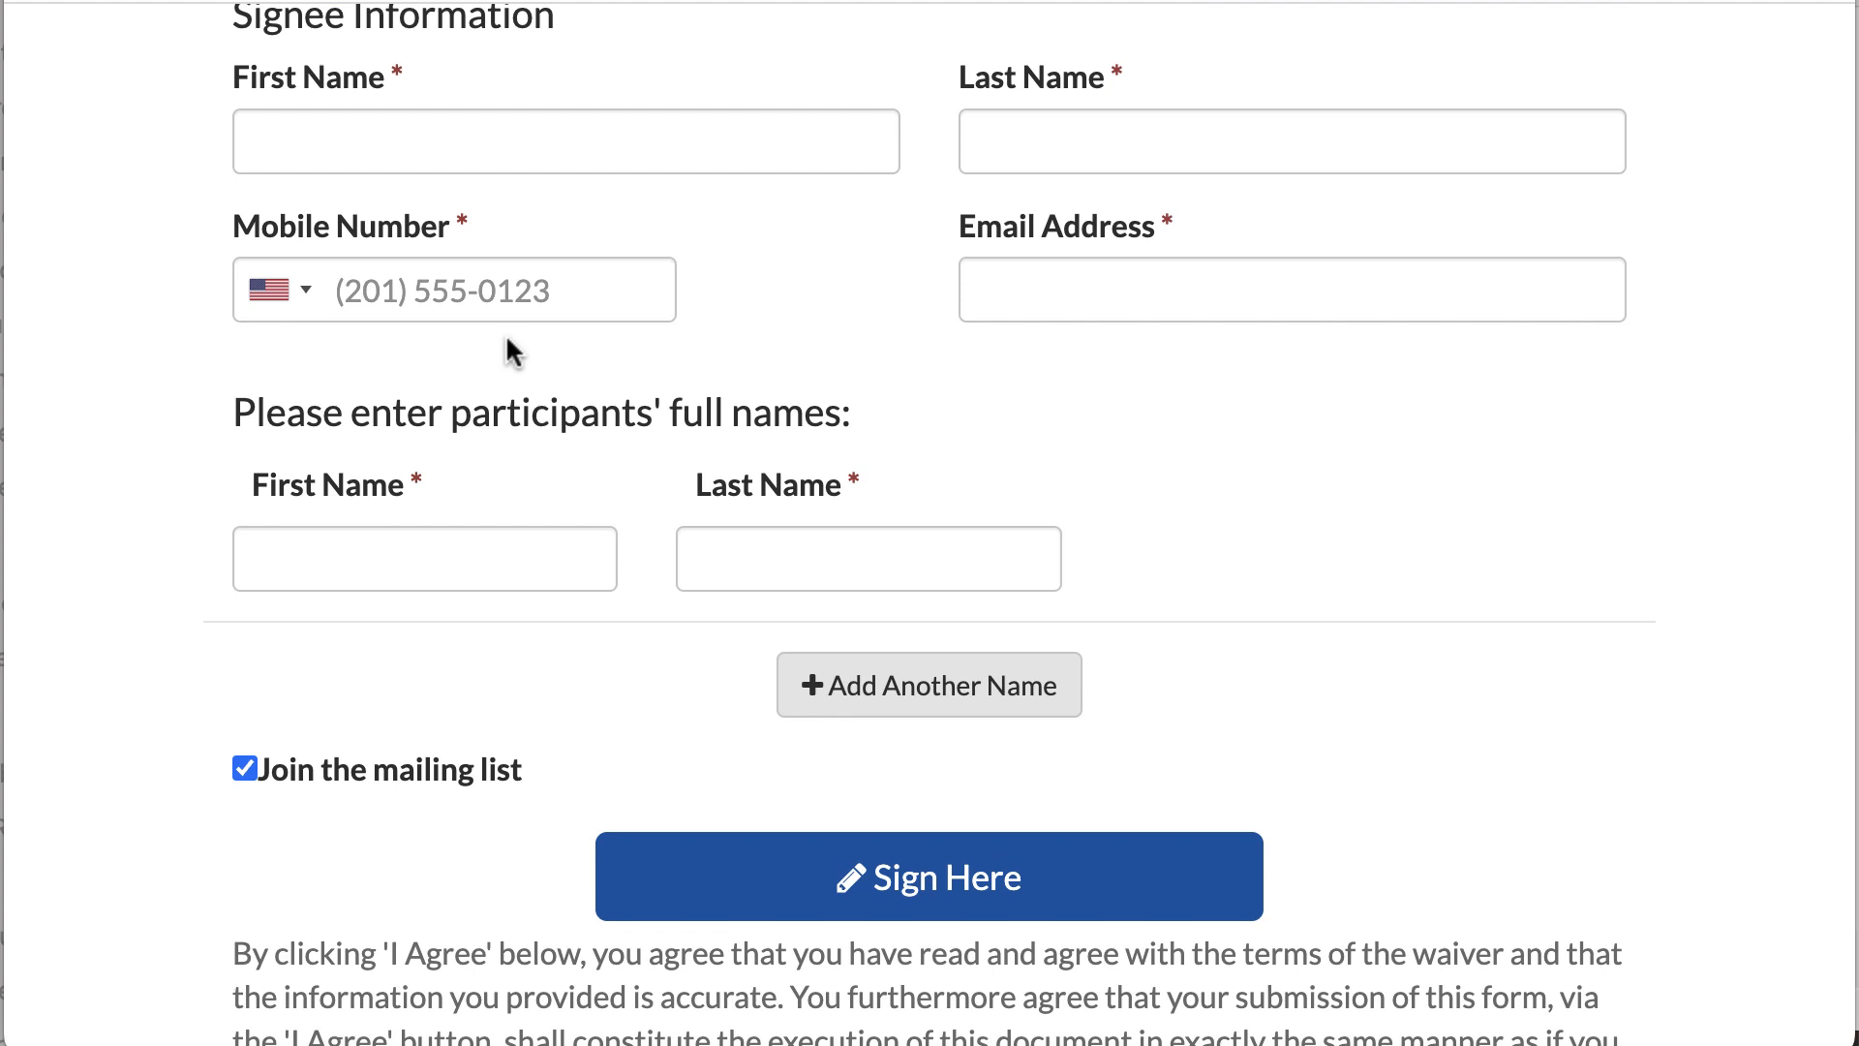
pyautogui.scroll(1, 601, 345)
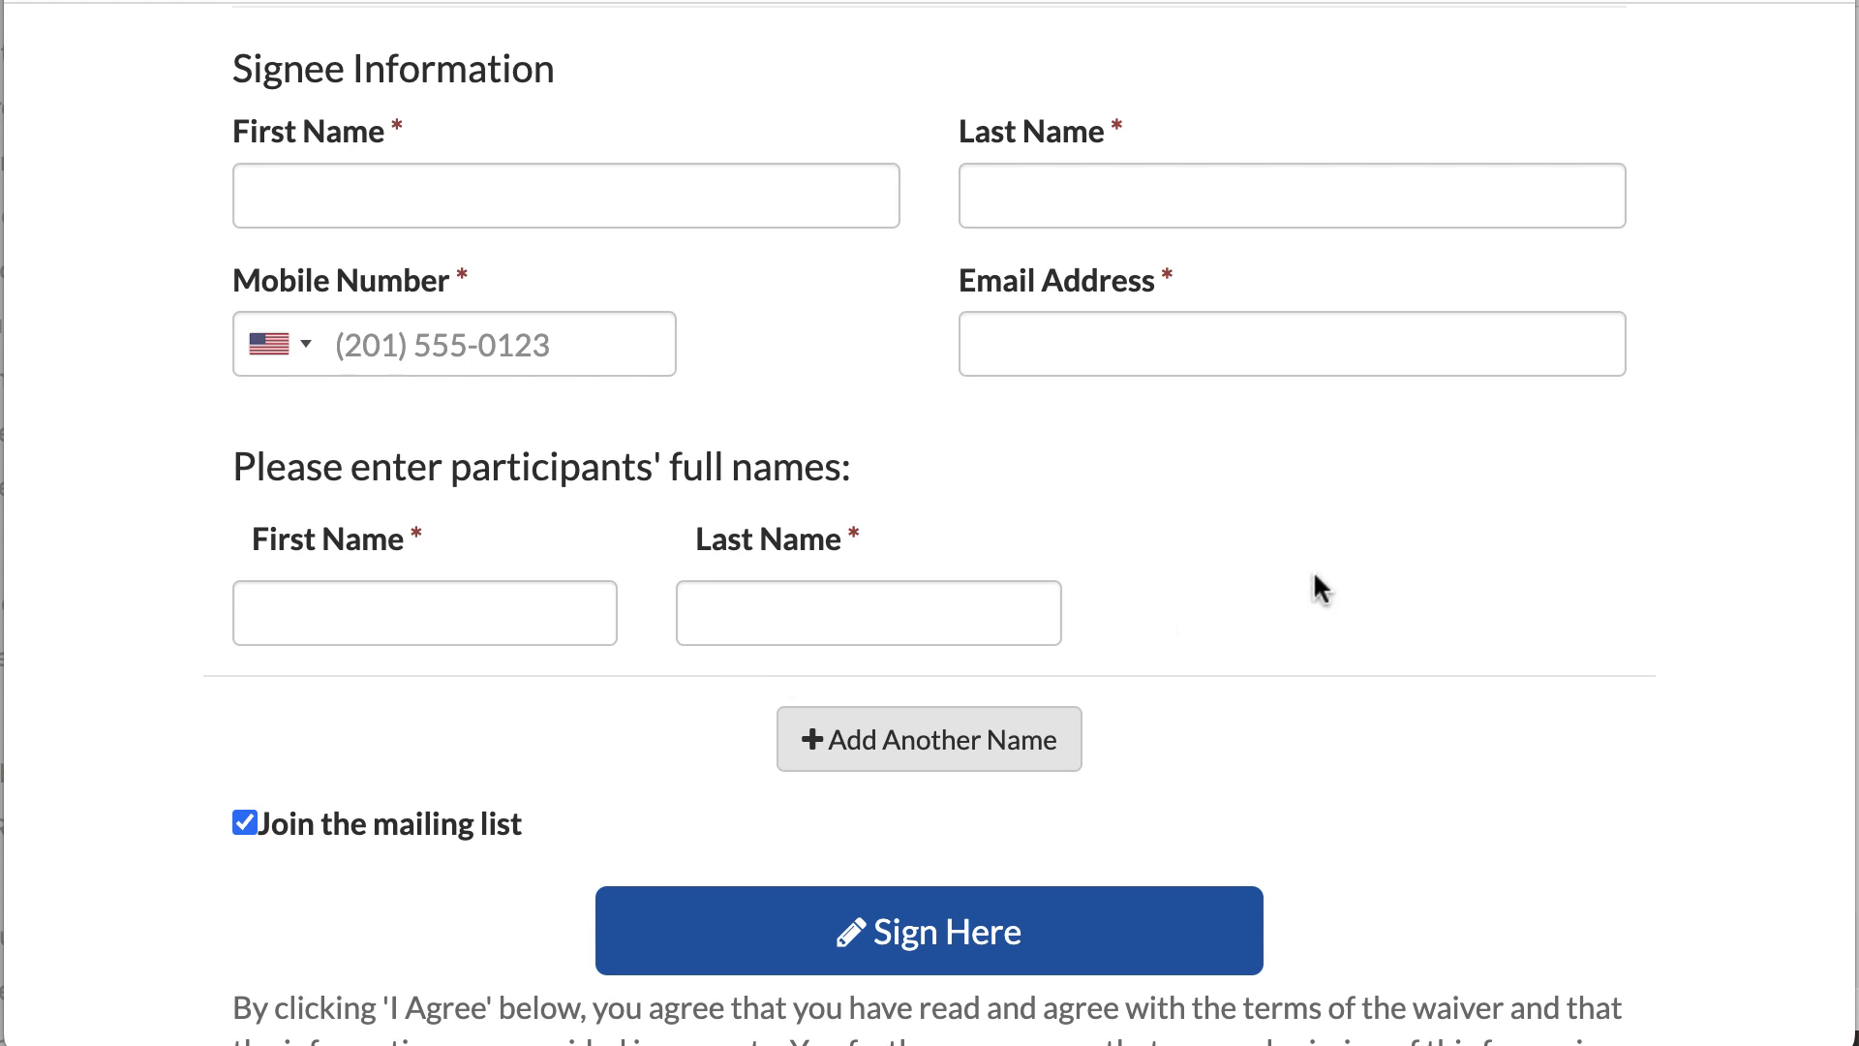
pyautogui.scroll(20, 1315, 581)
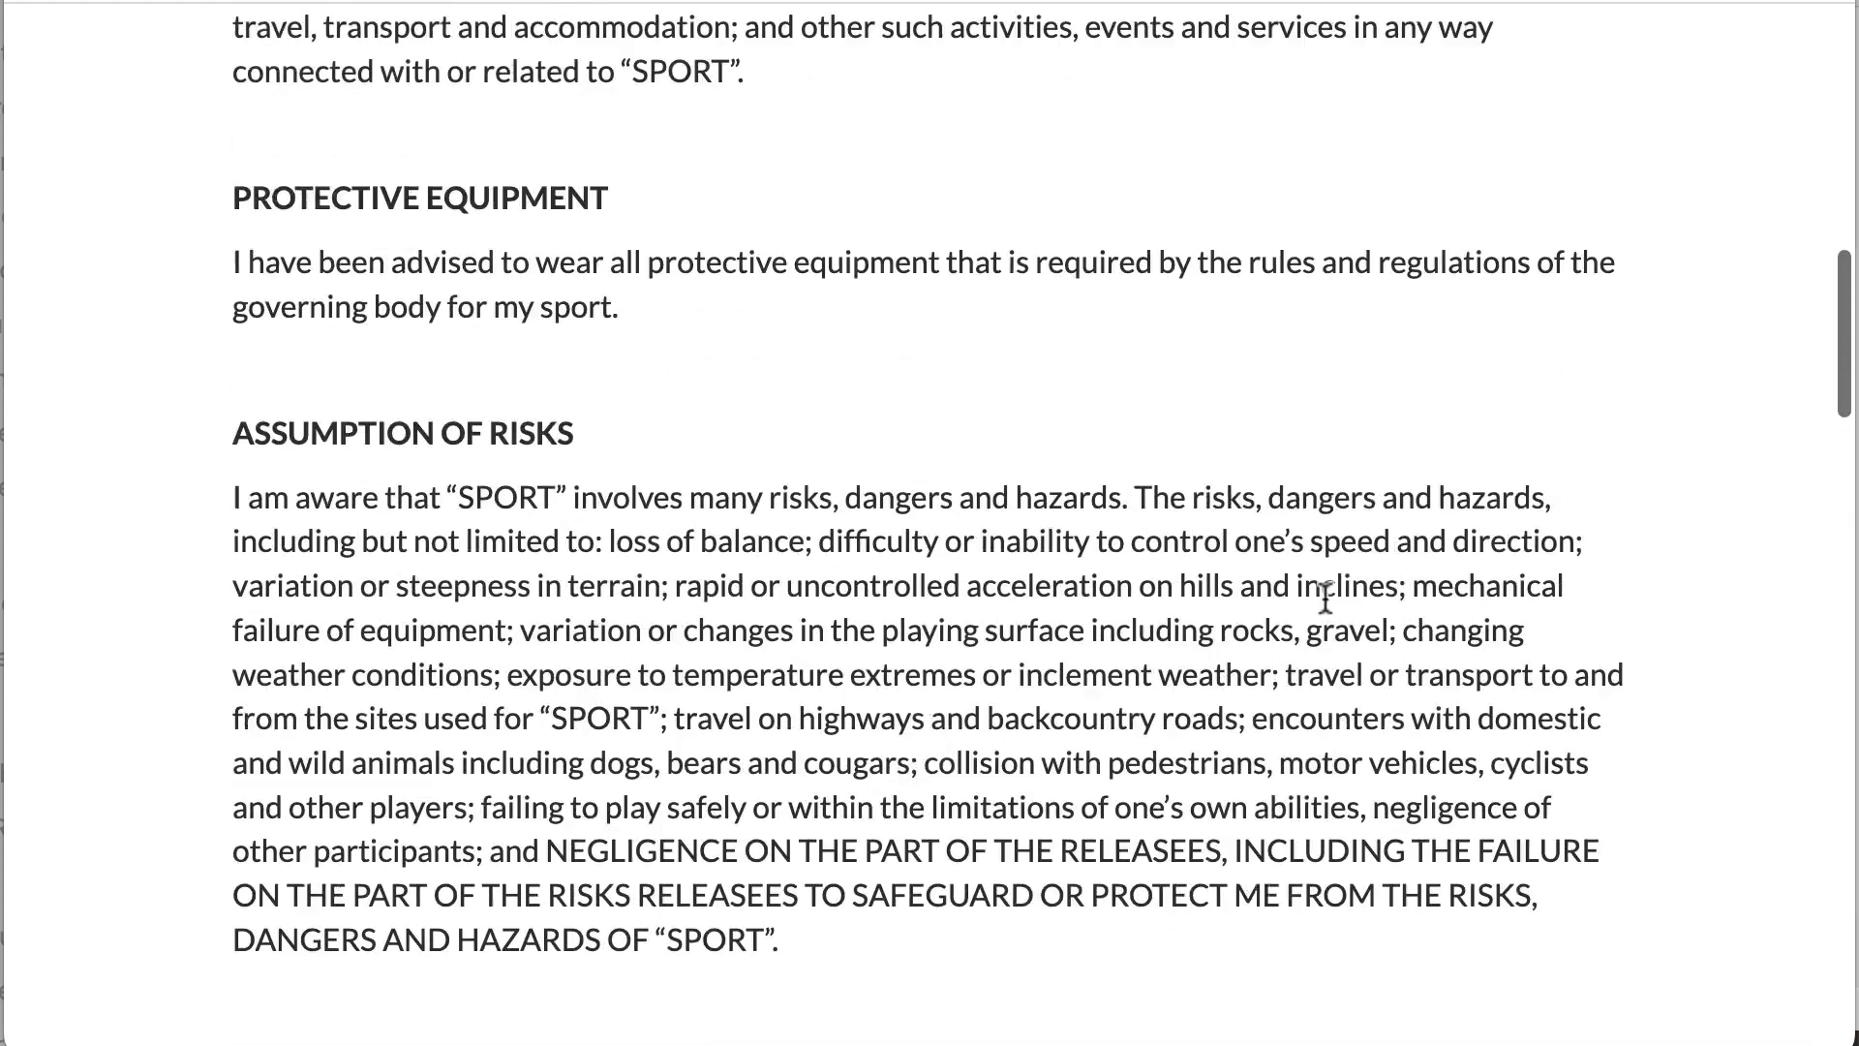
pyautogui.scroll(-3, 1315, 590)
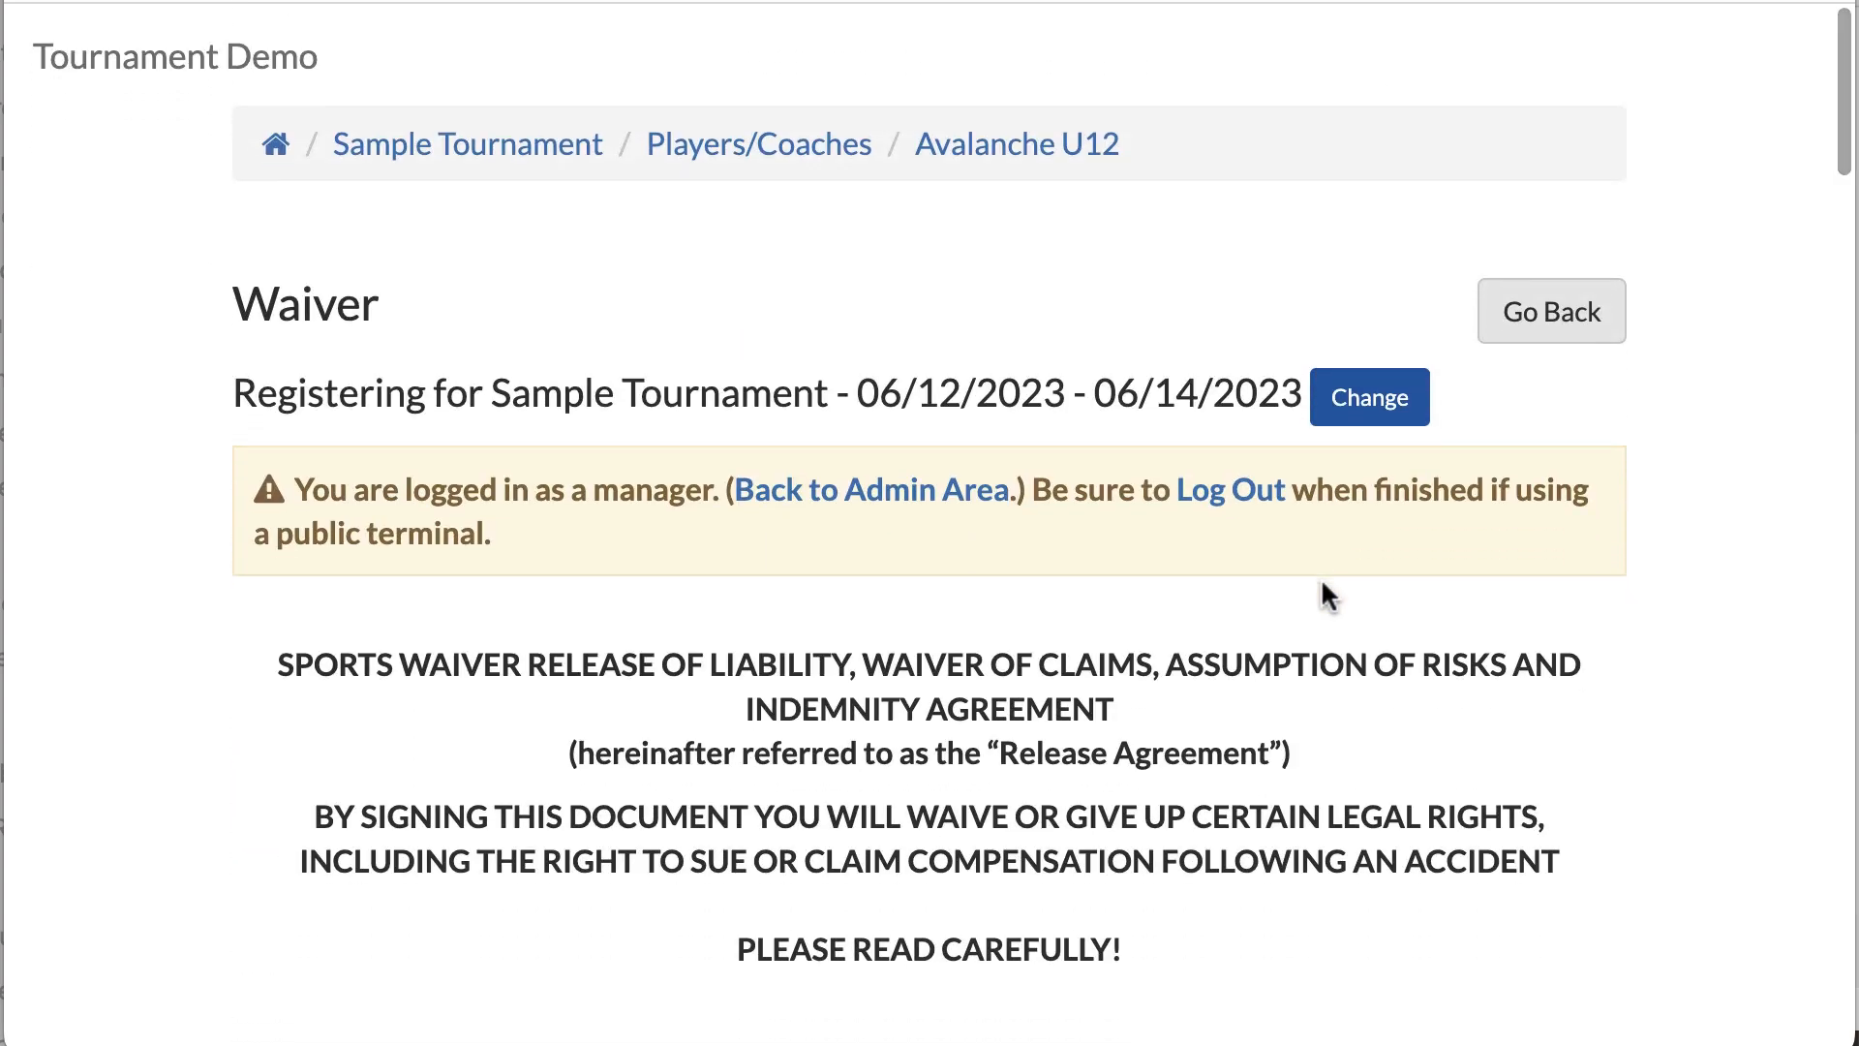
# Step: From the admin area, open the Sample Tournament workflow's main settings
pyautogui.click(863, 503)
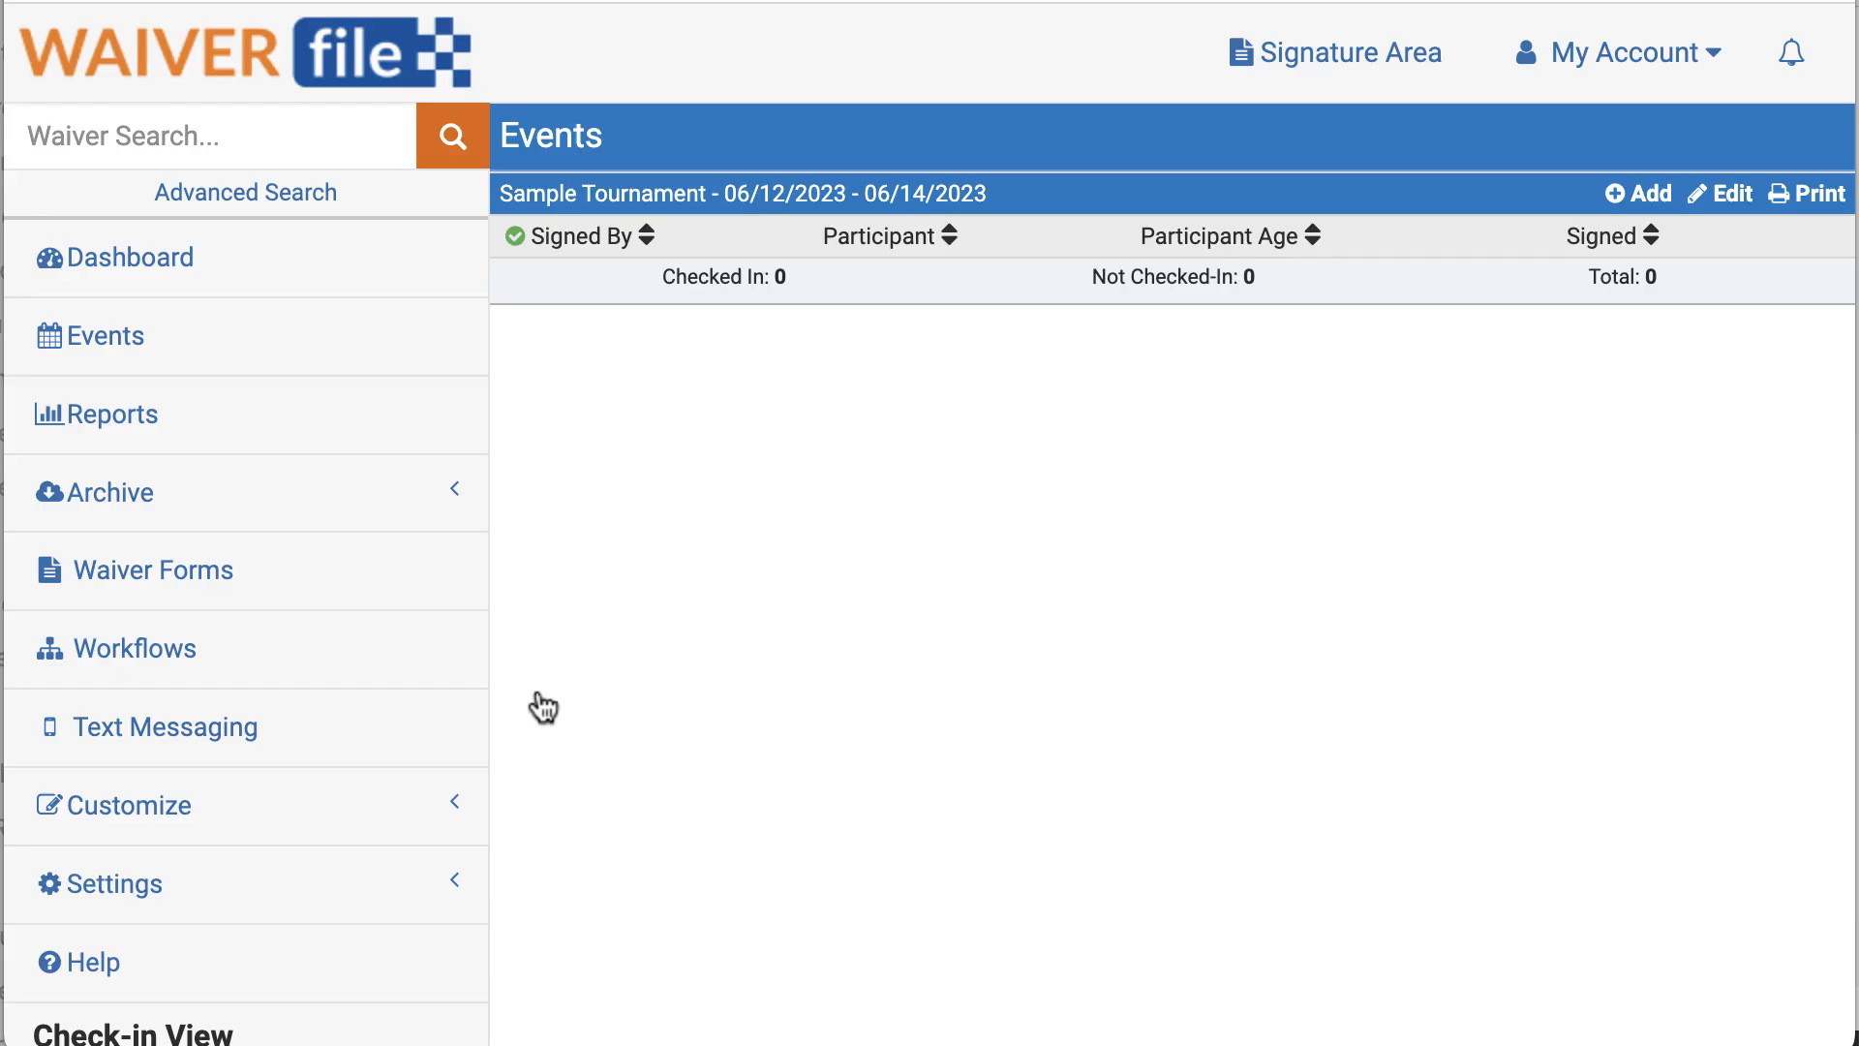
pyautogui.click(114, 658)
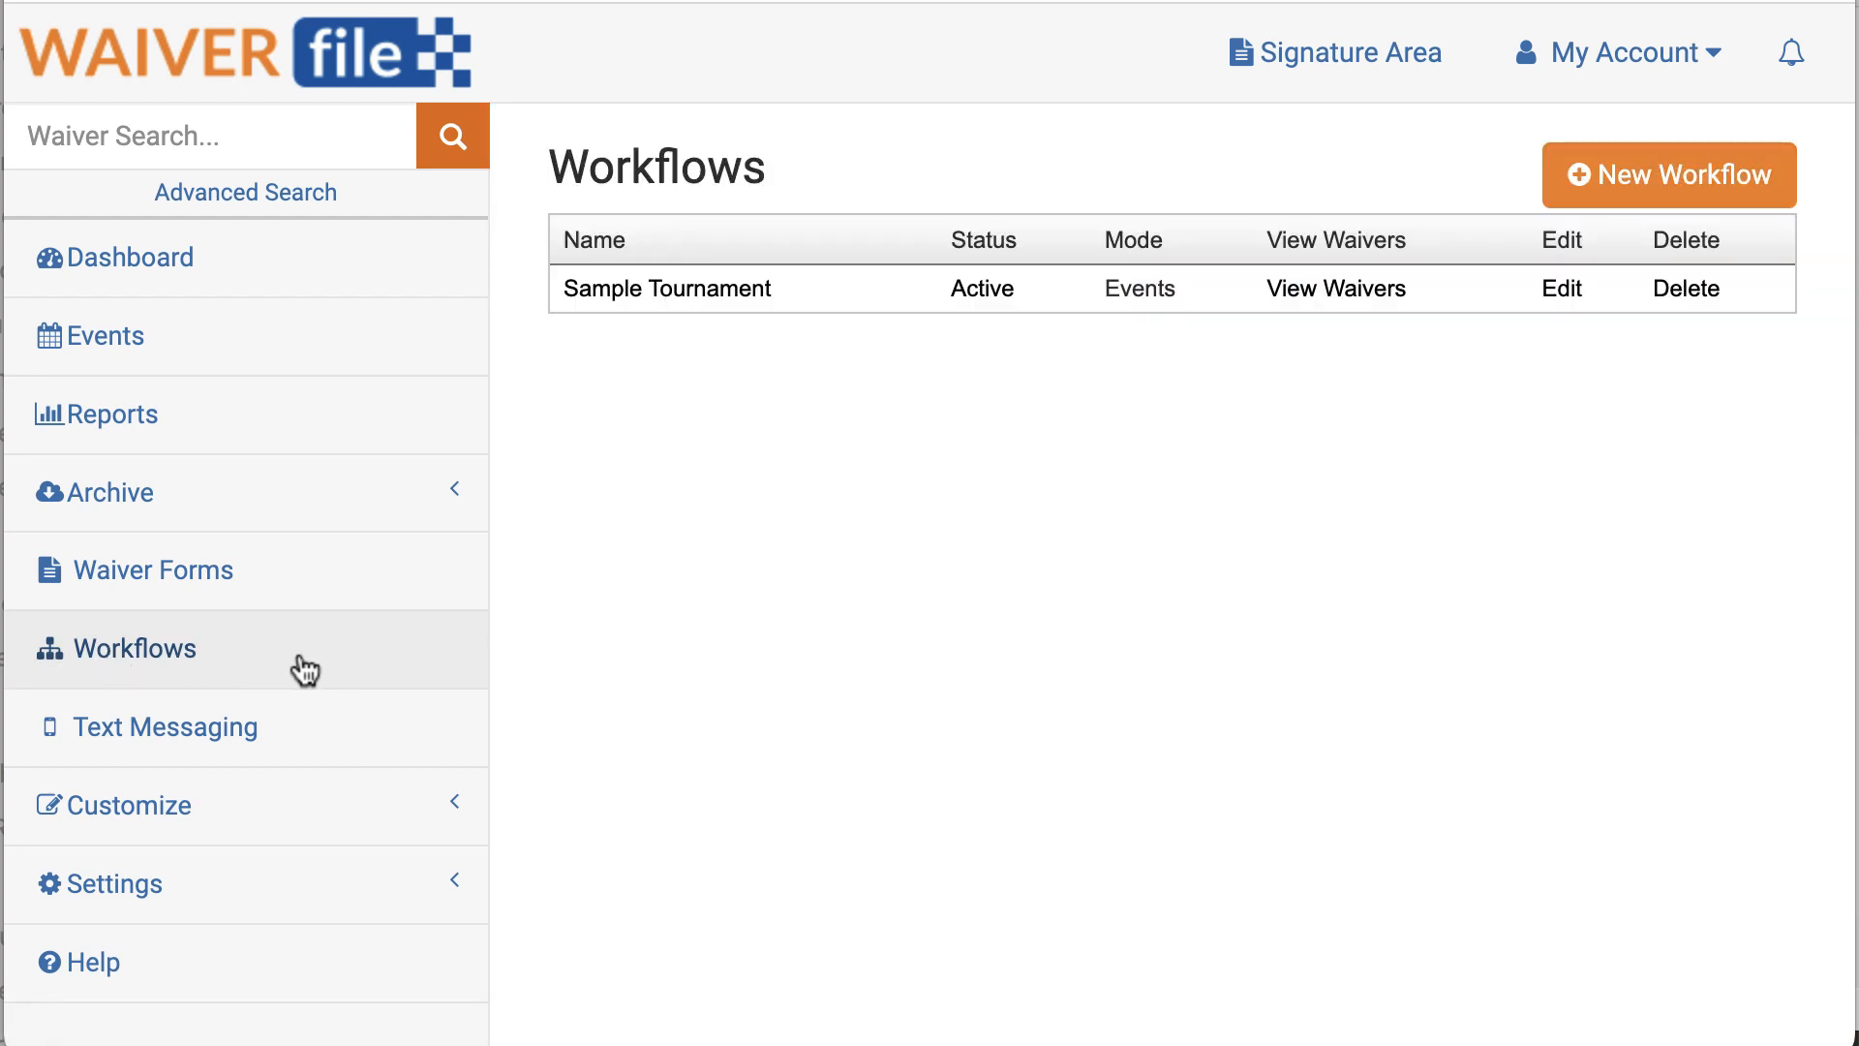
pyautogui.click(1563, 298)
pyautogui.click(816, 455)
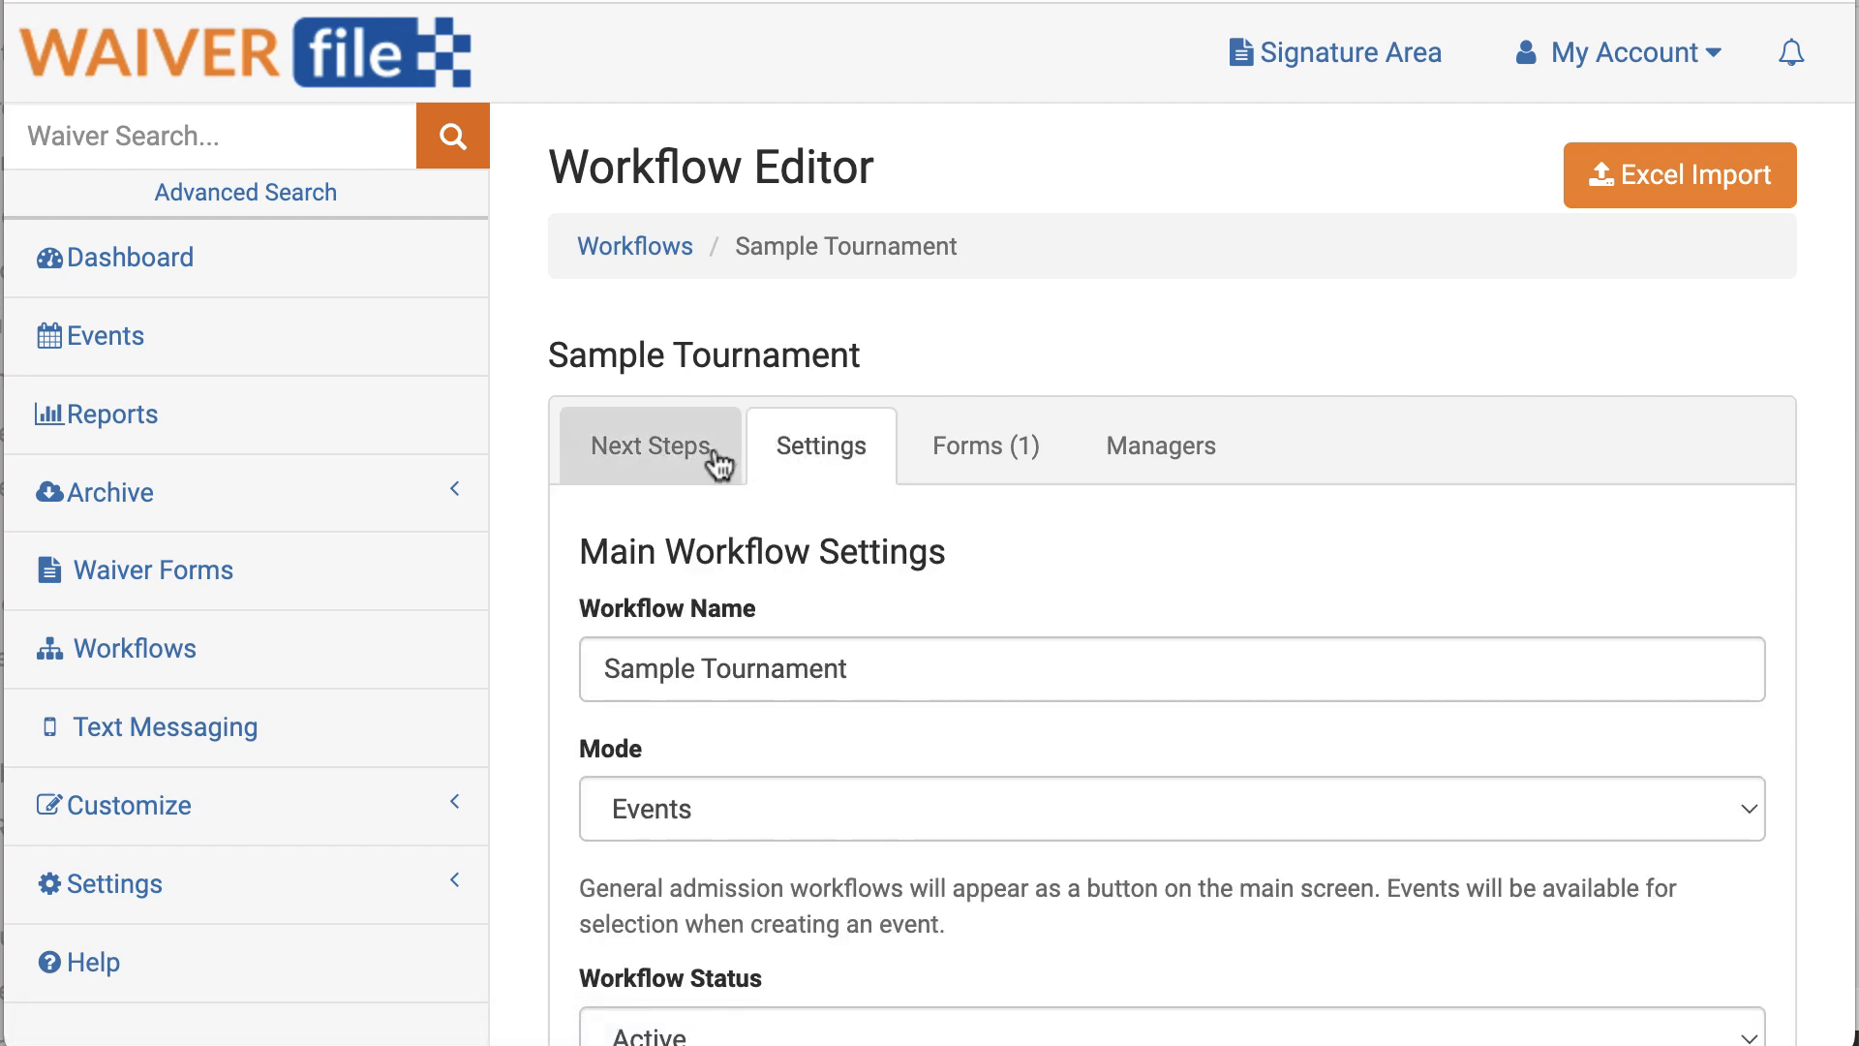
# Step: Set Alternate Step Selection Mode to Include, replace the inherited label with 'Team', and save
pyautogui.scroll(-1, 880, 523)
pyautogui.scroll(-20, 880, 522)
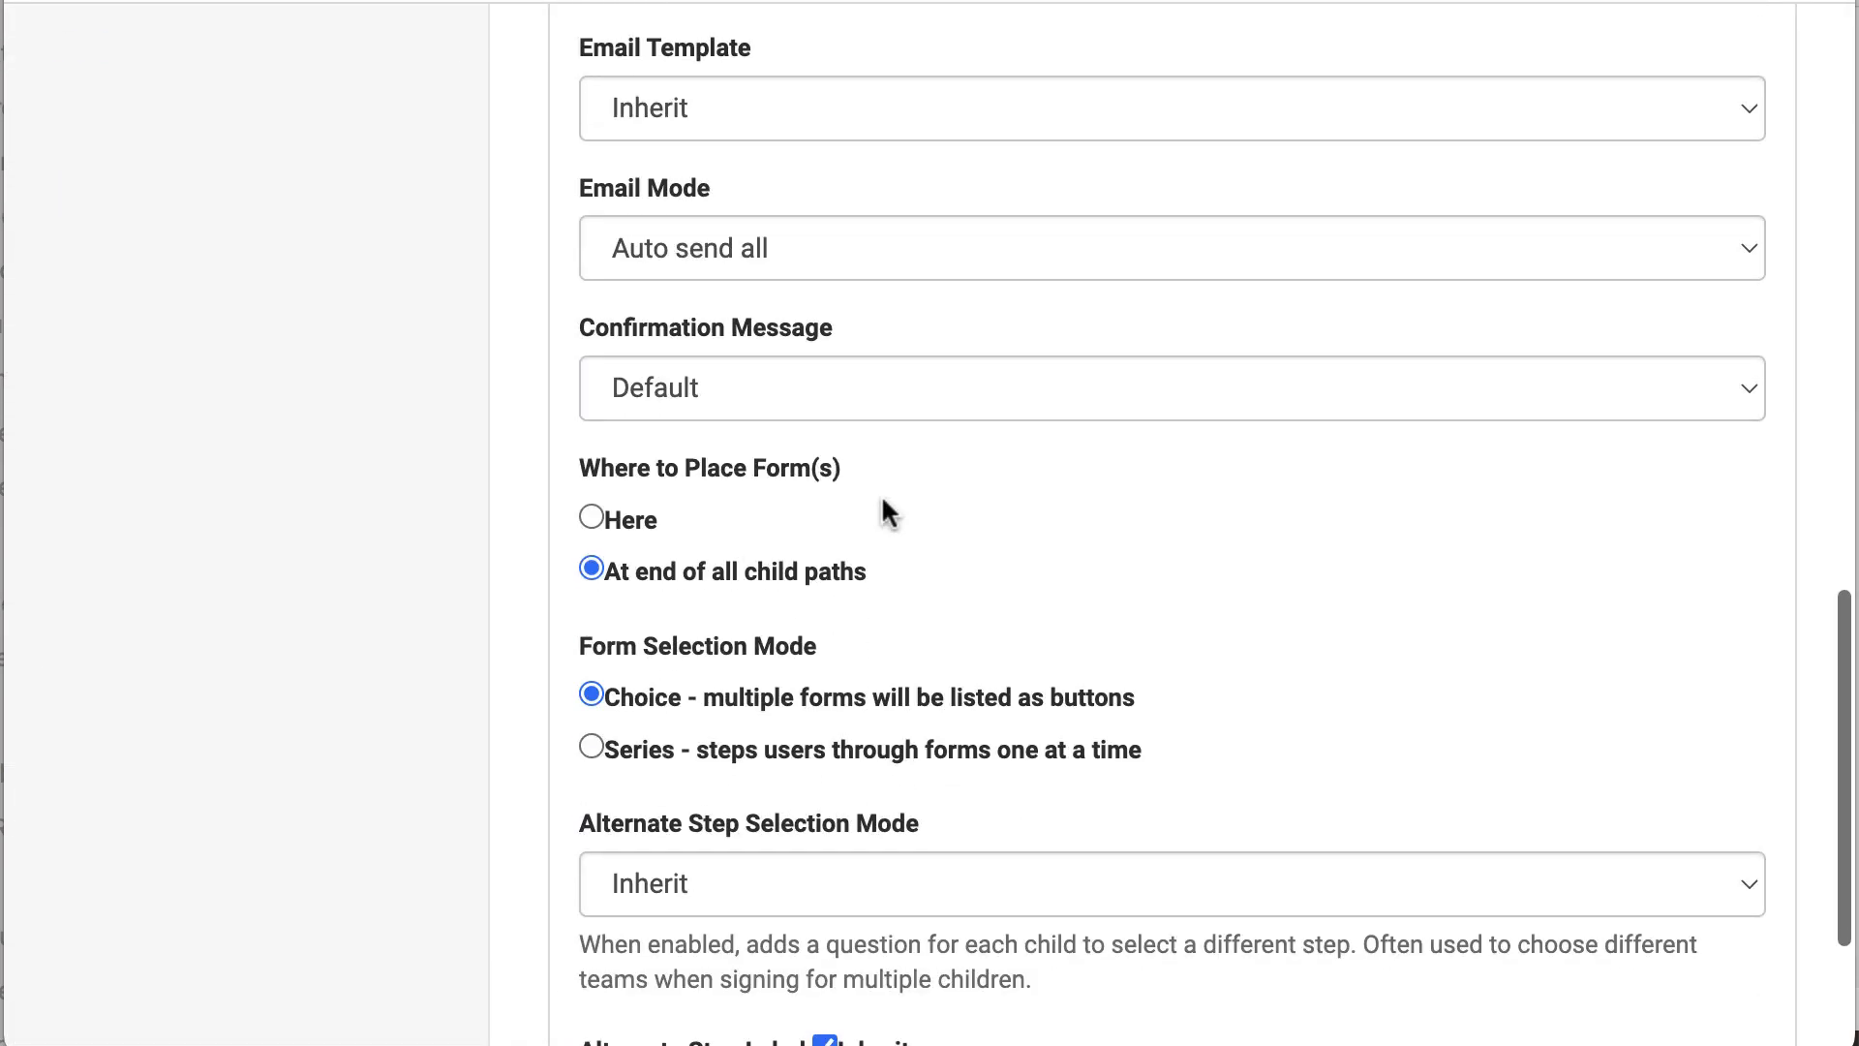
pyautogui.scroll(-3, 881, 492)
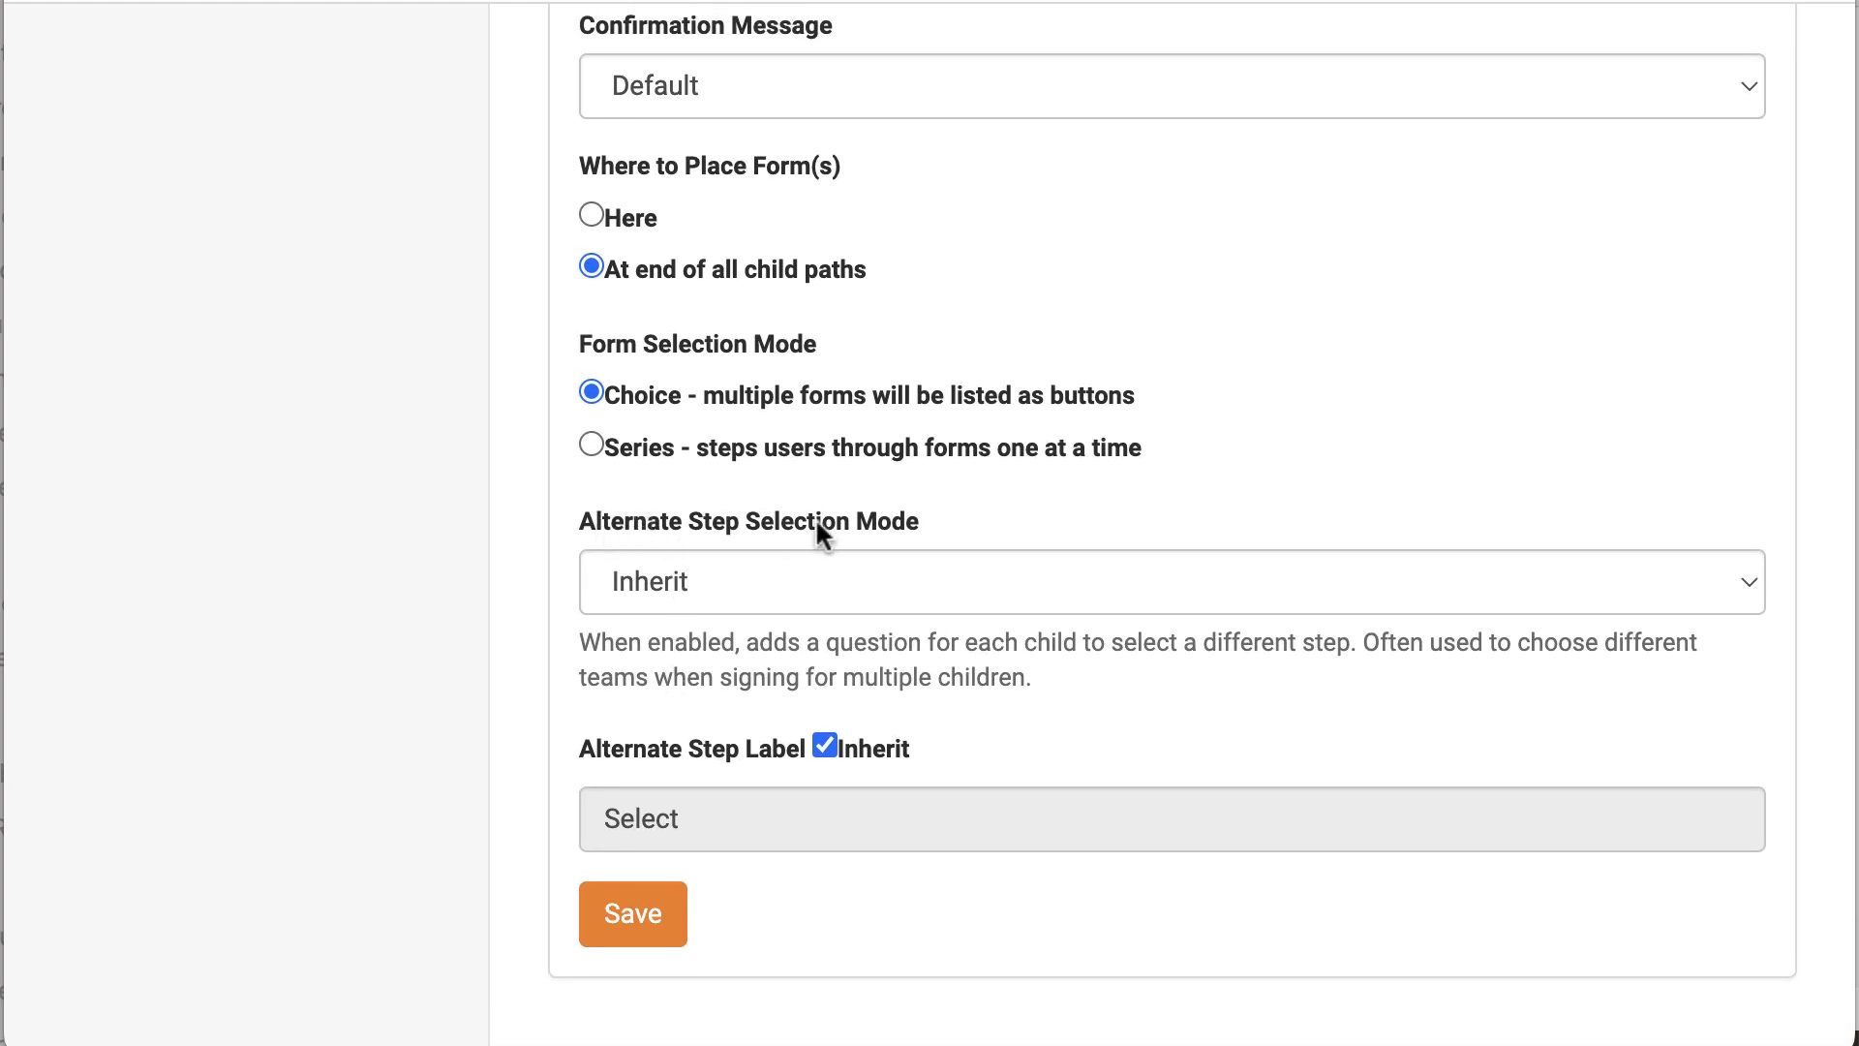
pyautogui.click(765, 581)
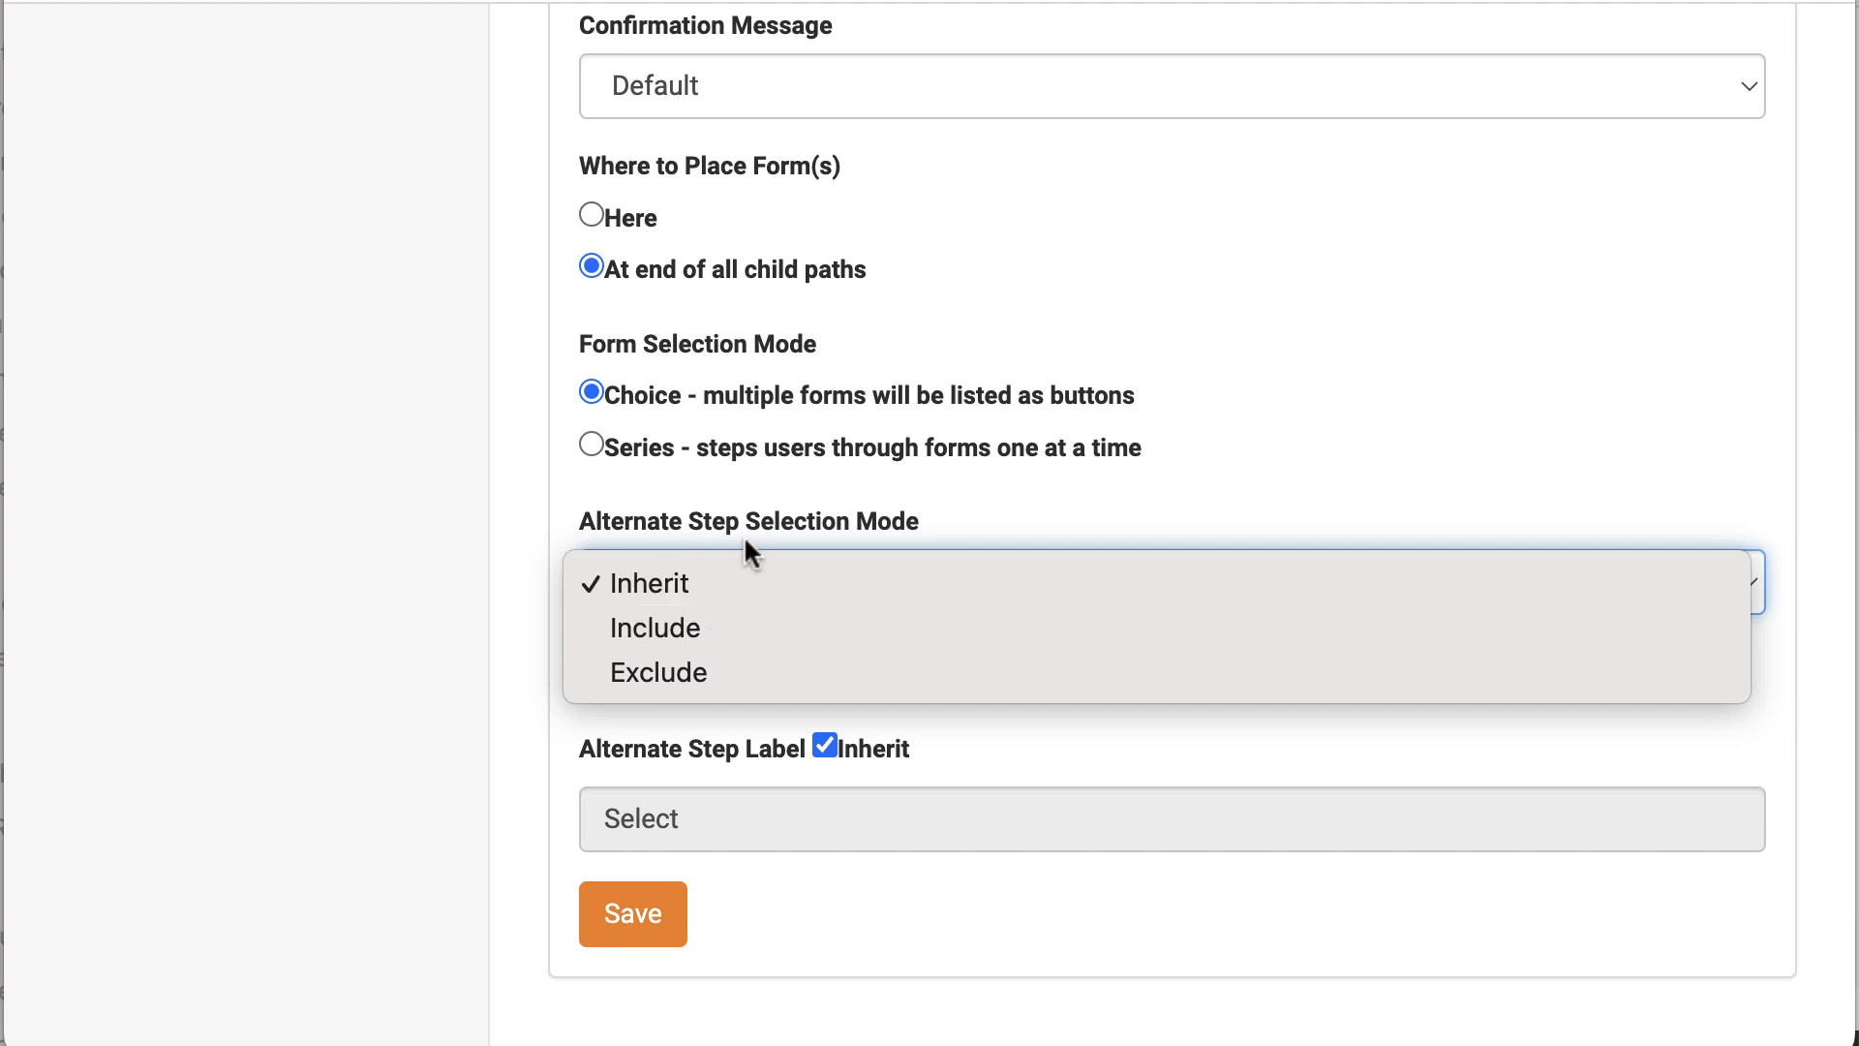
pyautogui.click(680, 630)
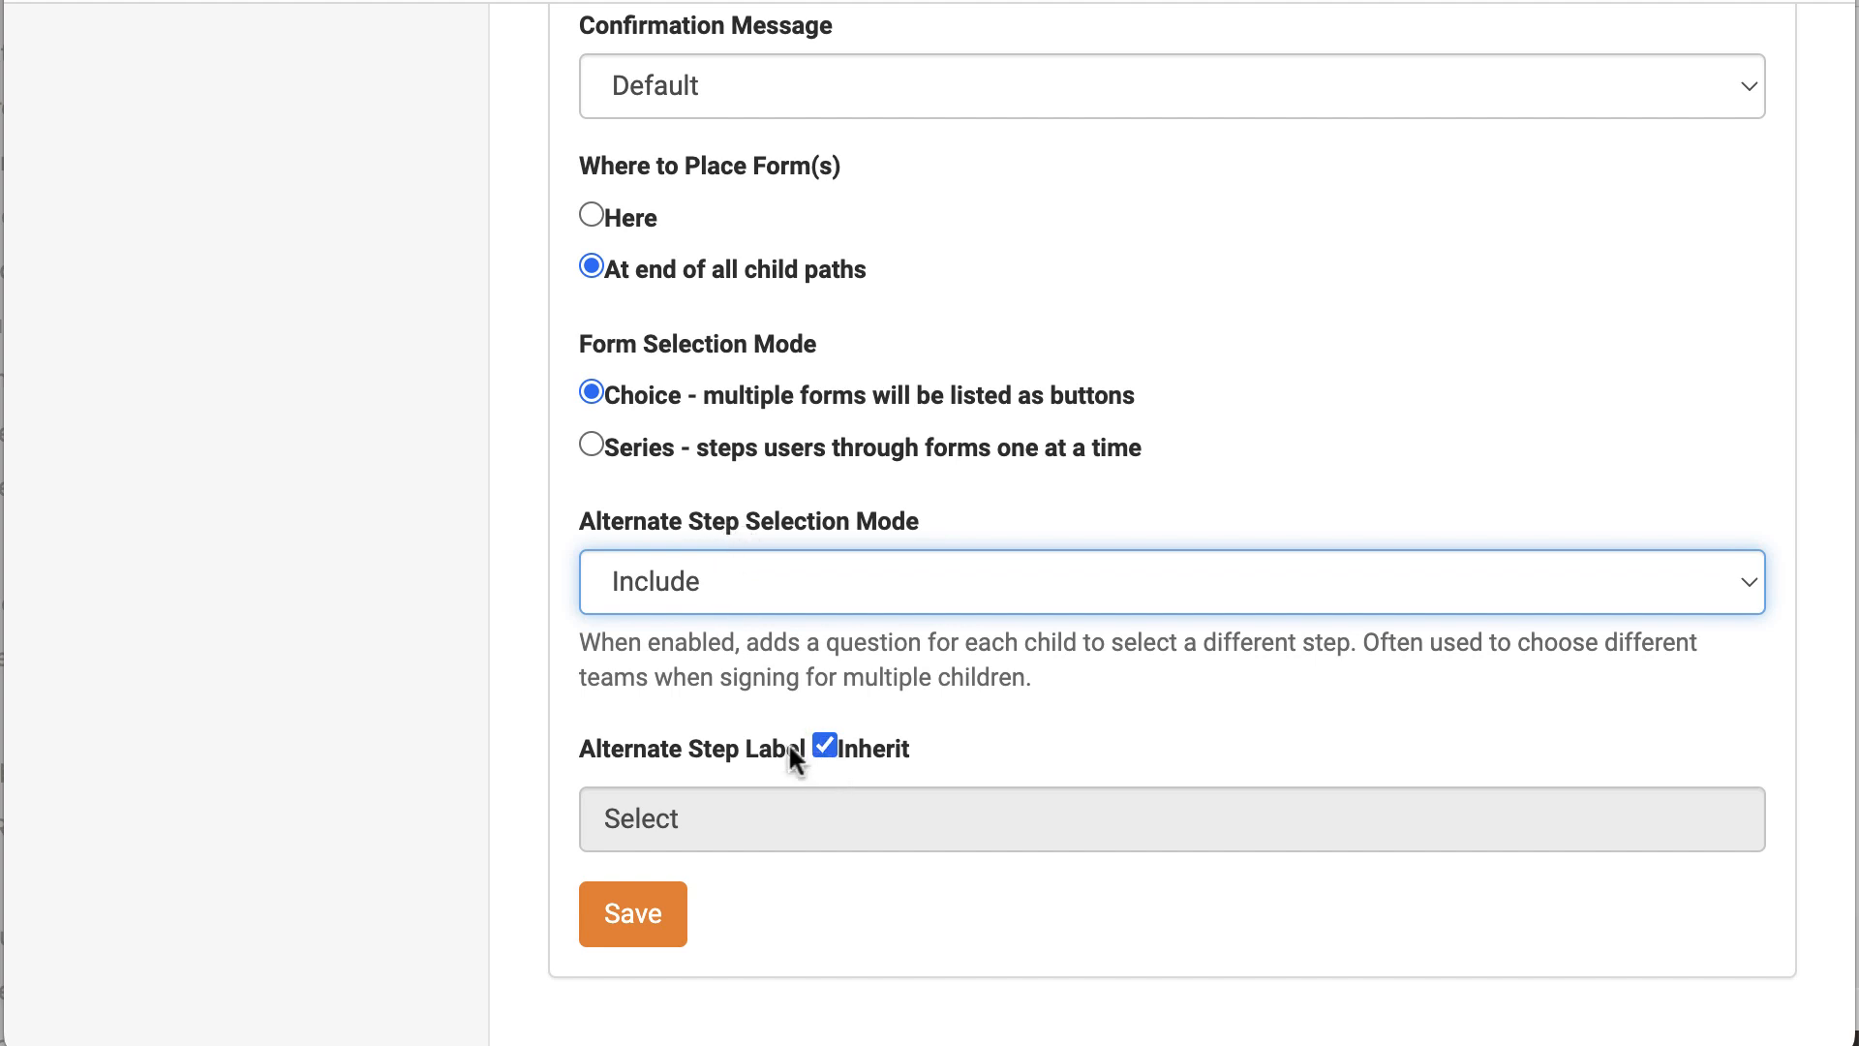
pyautogui.click(824, 746)
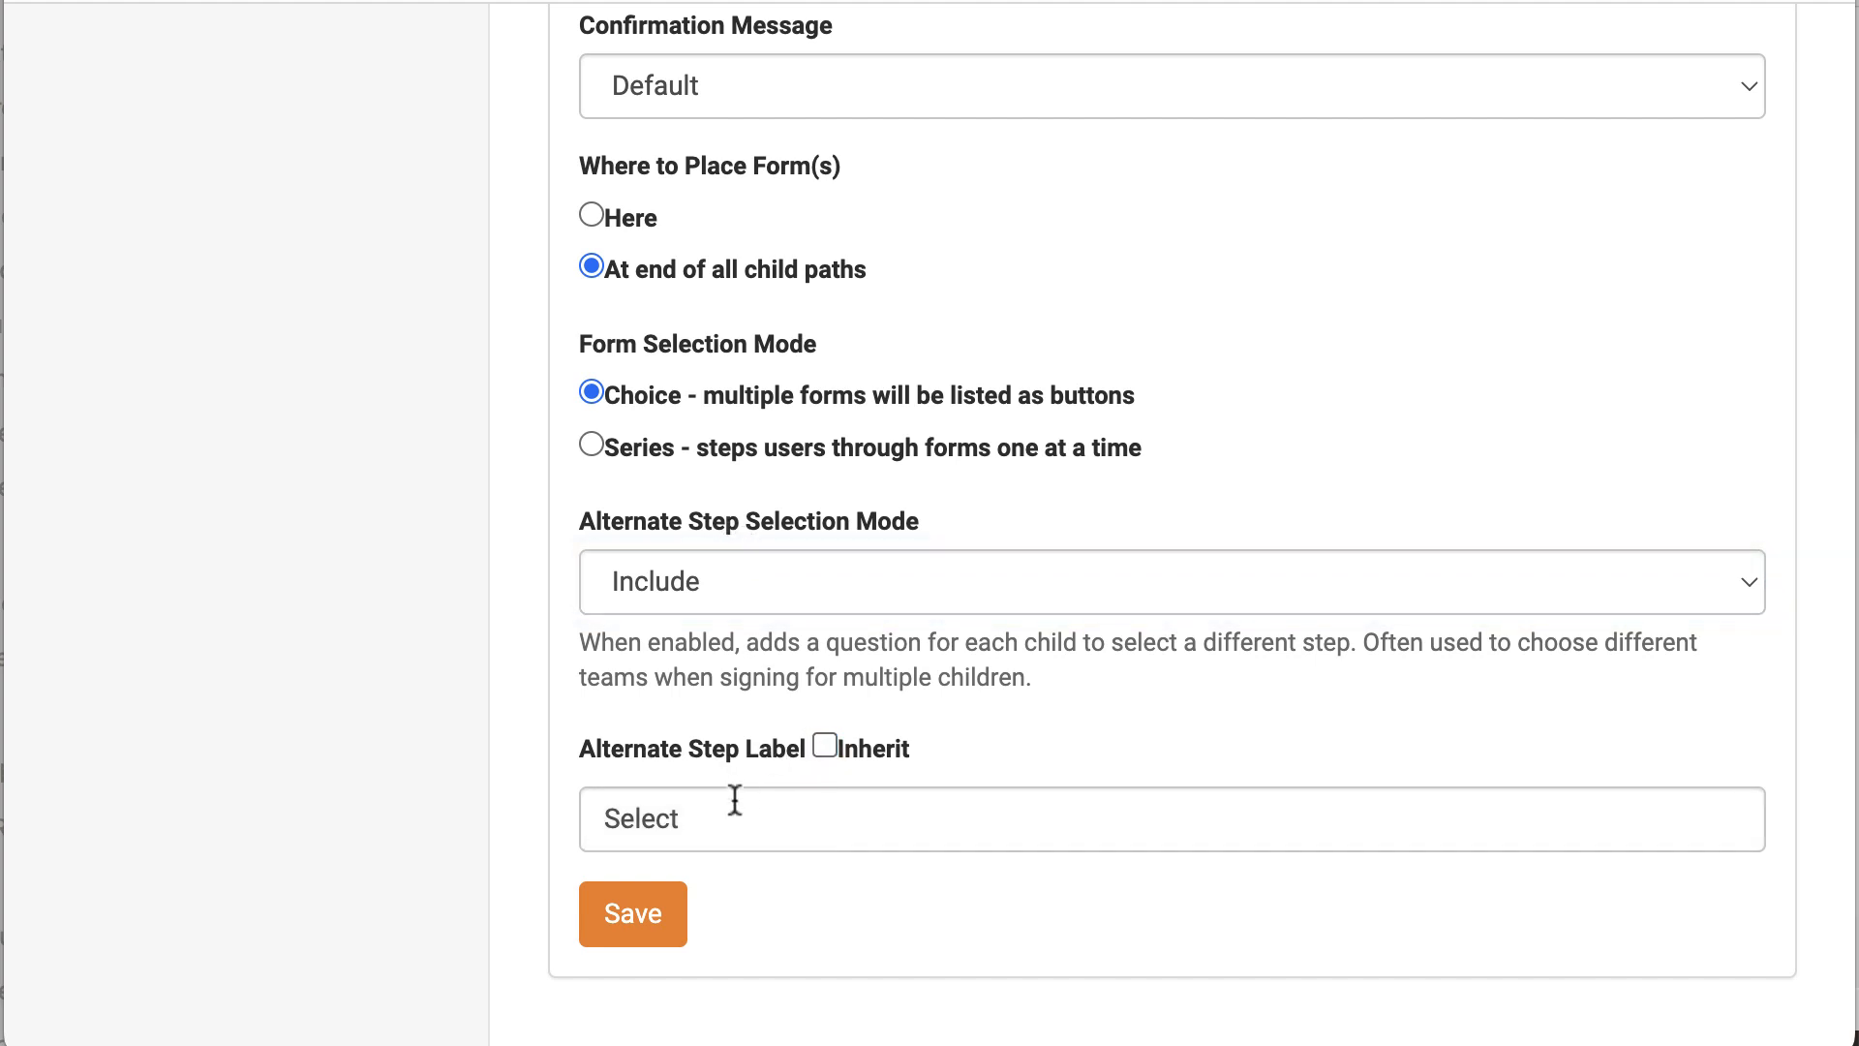
pyautogui.moveTo(678, 818); pyautogui.dragTo(544, 821)
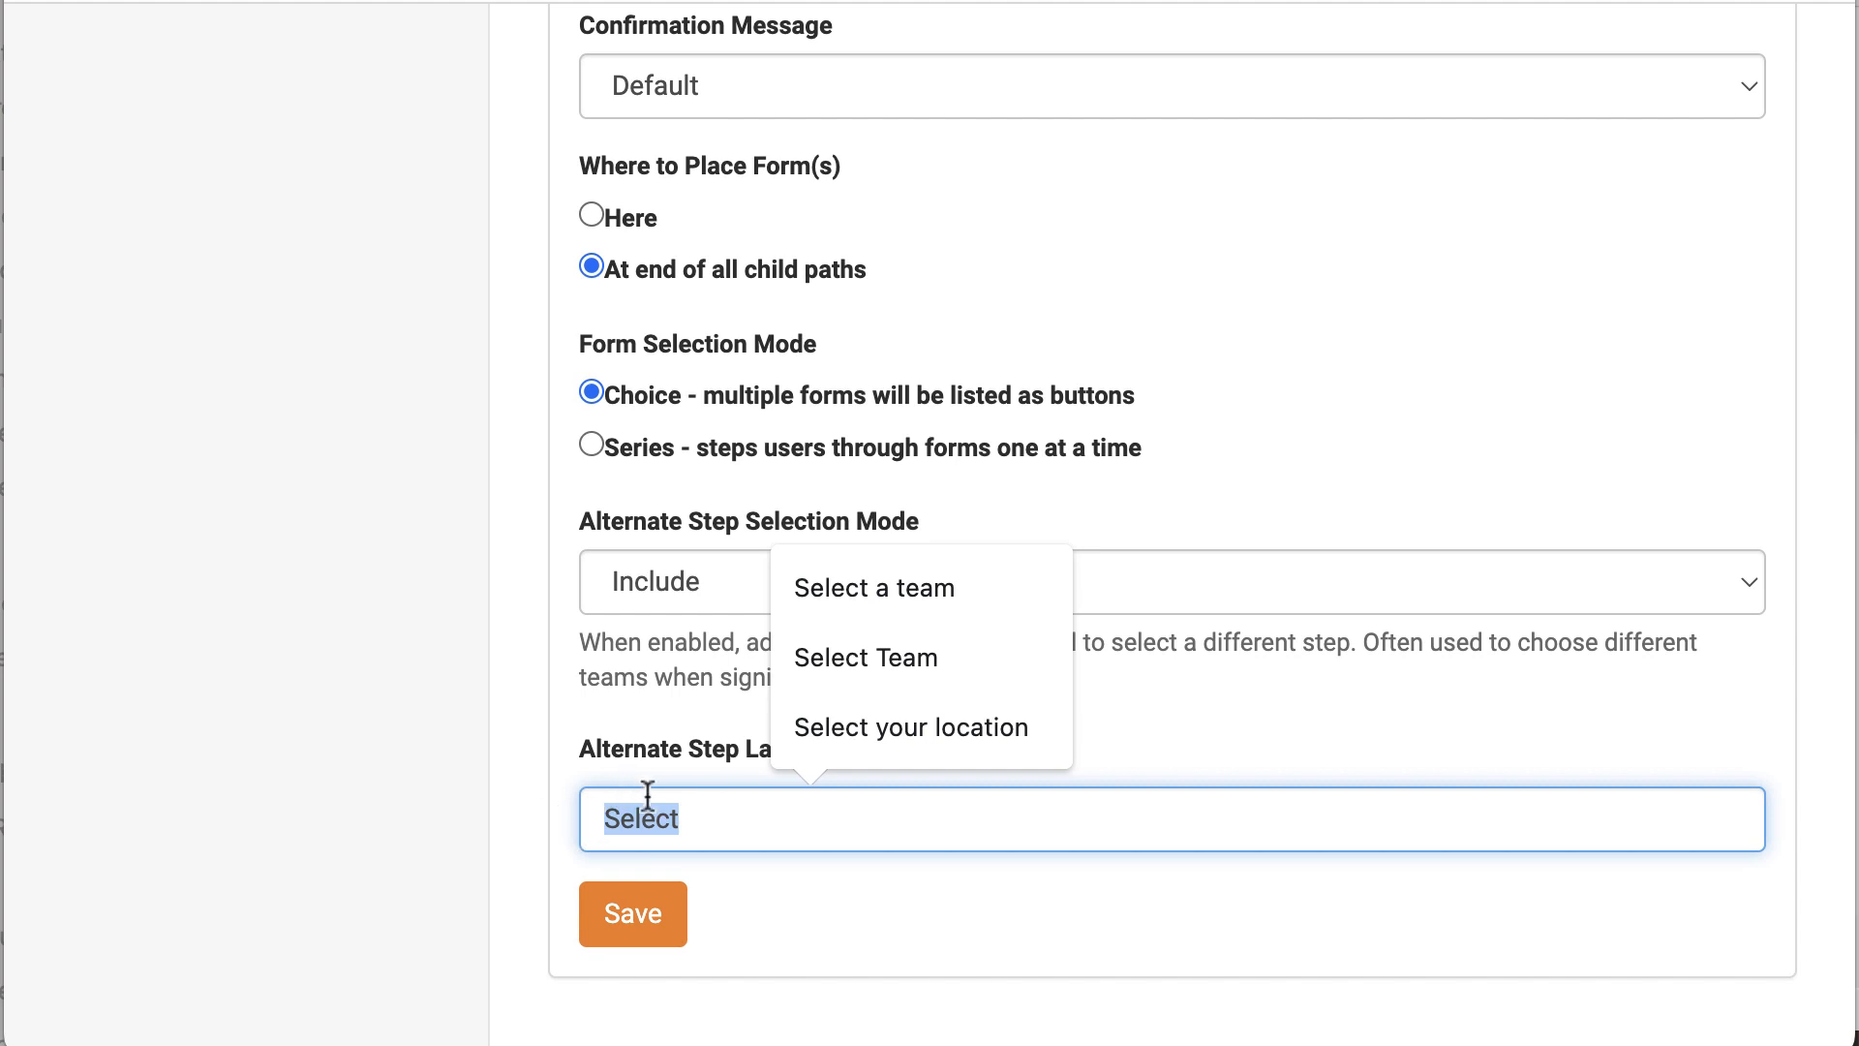
pyautogui.write('Team')
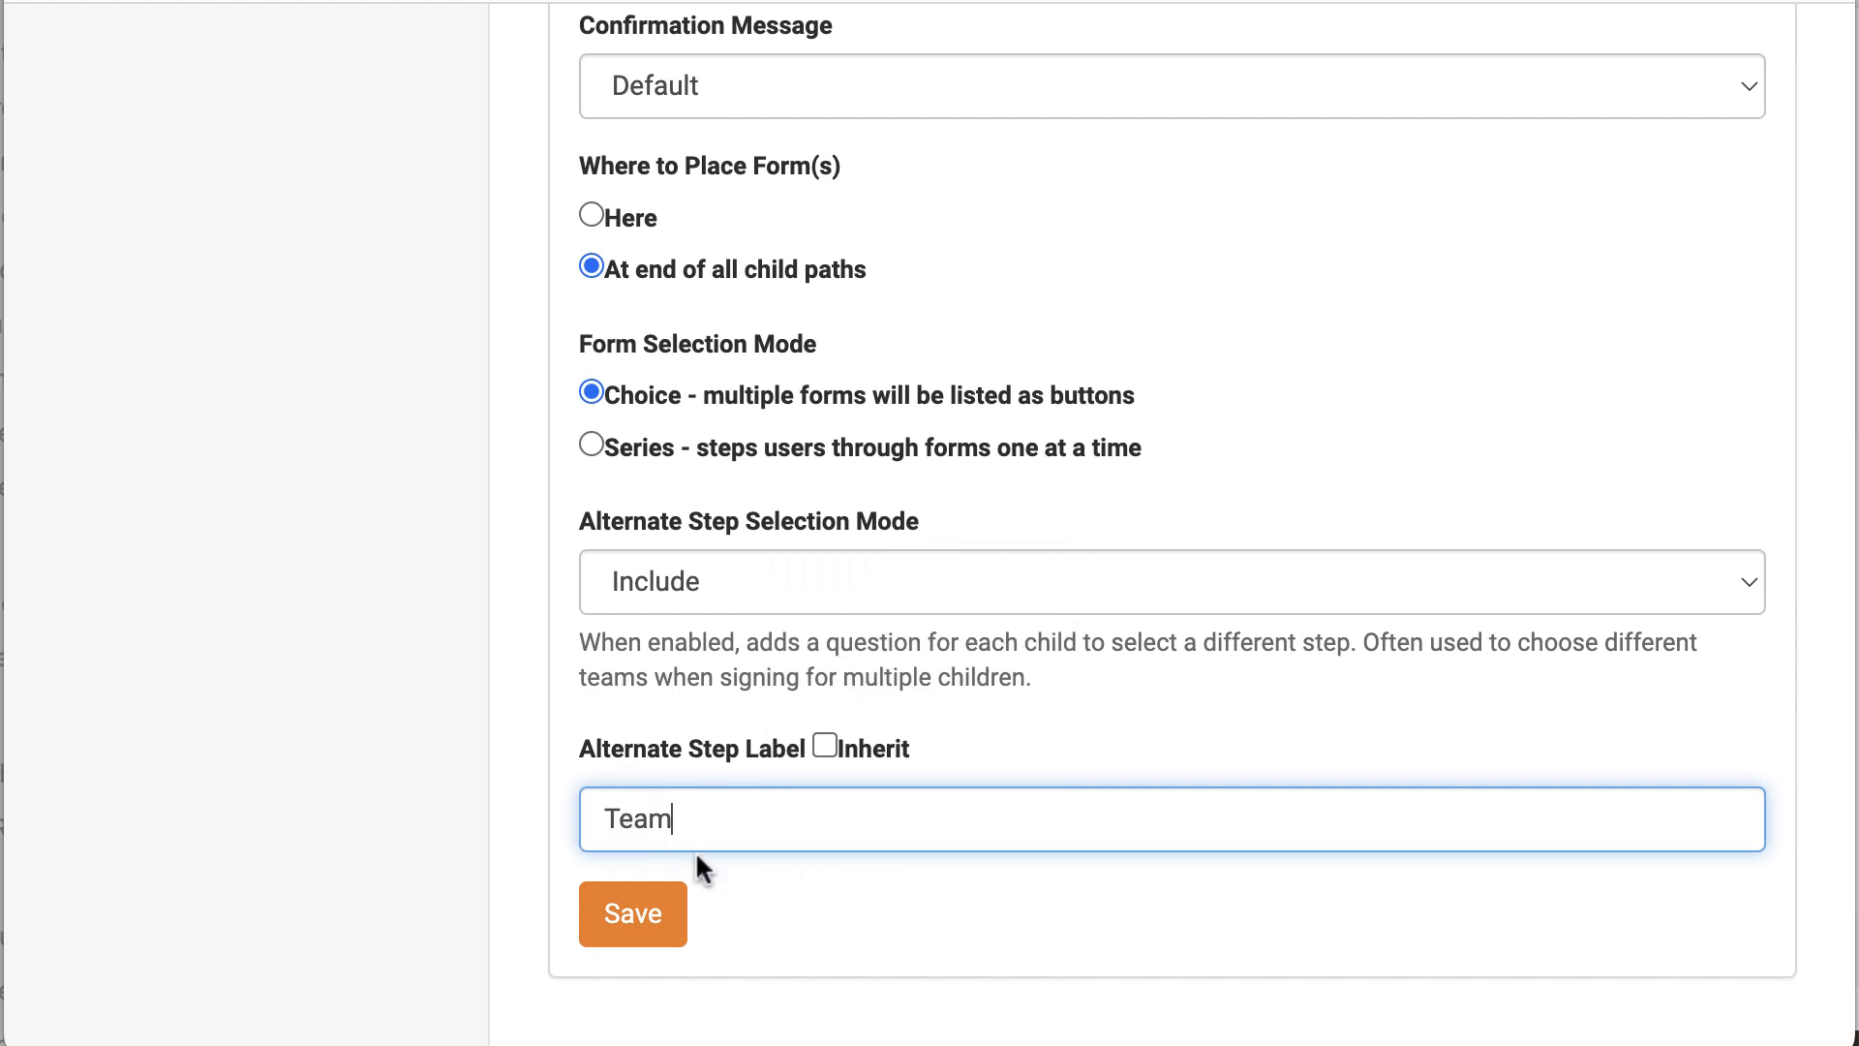
pyautogui.click(630, 936)
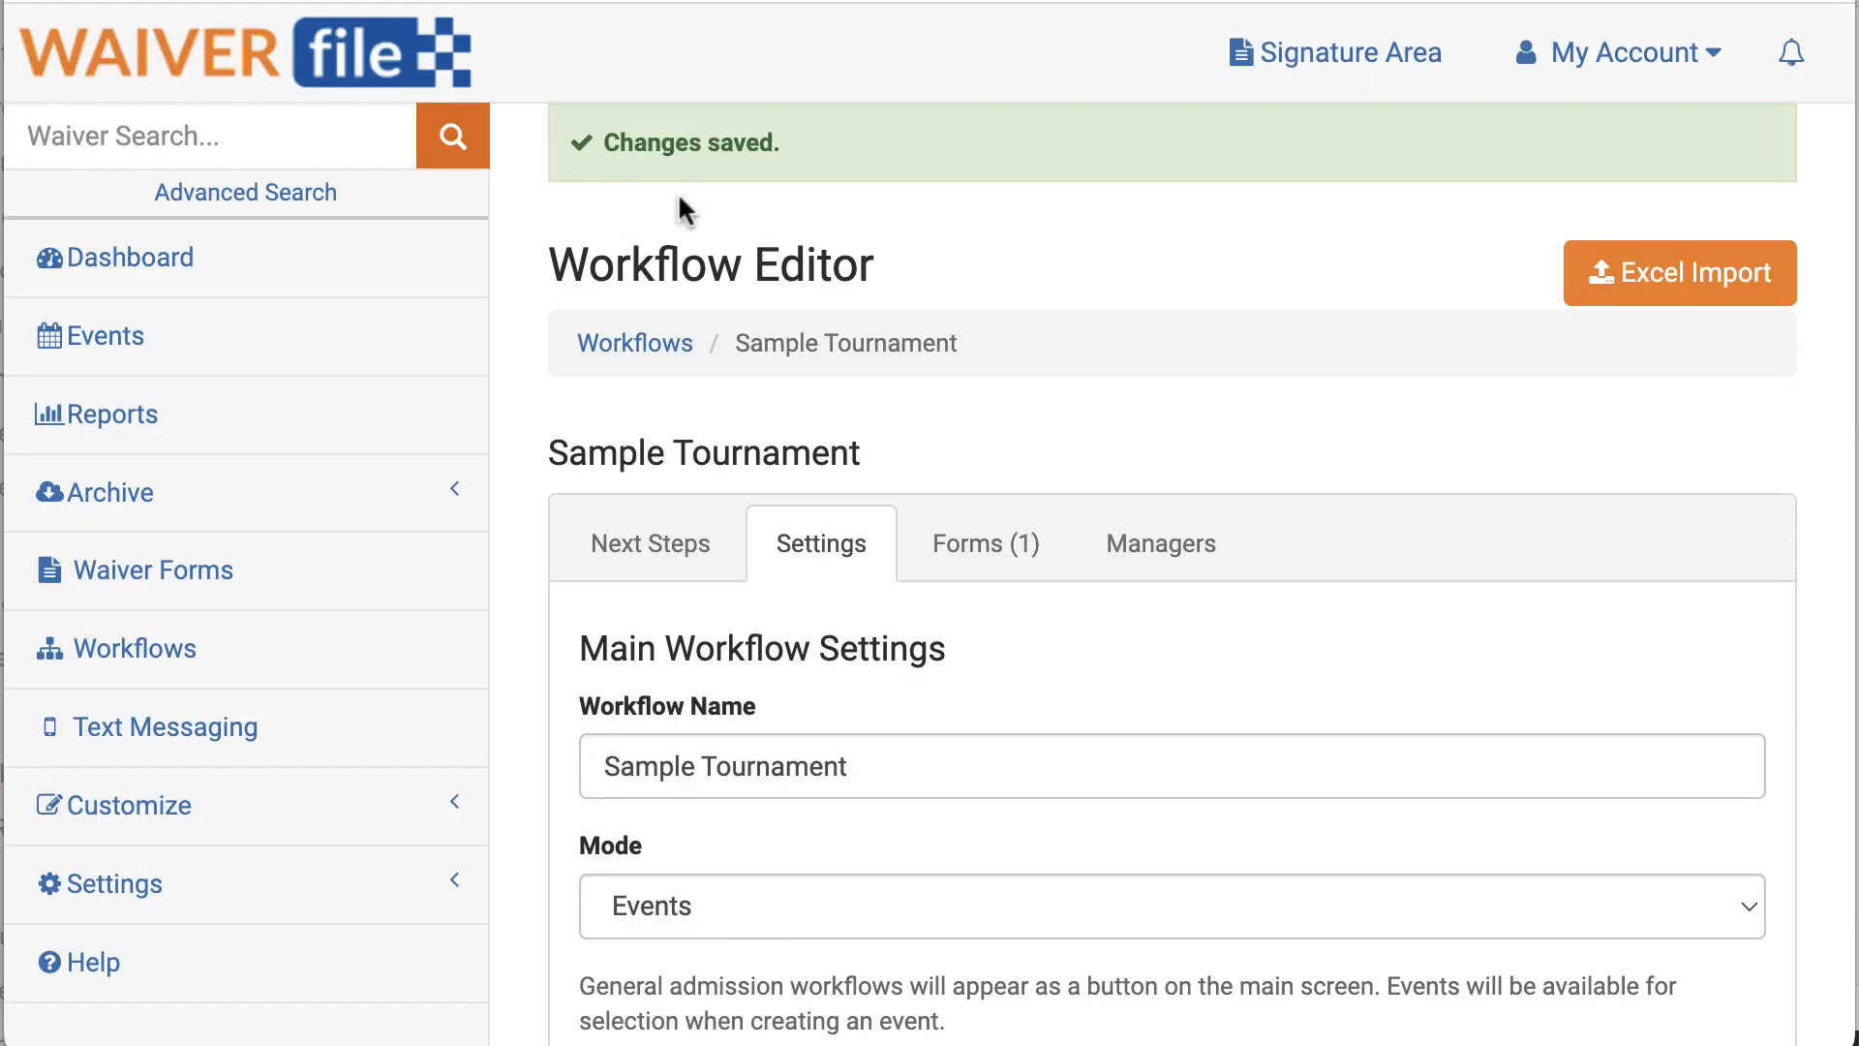
# Step: Start a public waiver for Sample Tournament, Players/Coaches, with team Bulls U12
pyautogui.click(1375, 68)
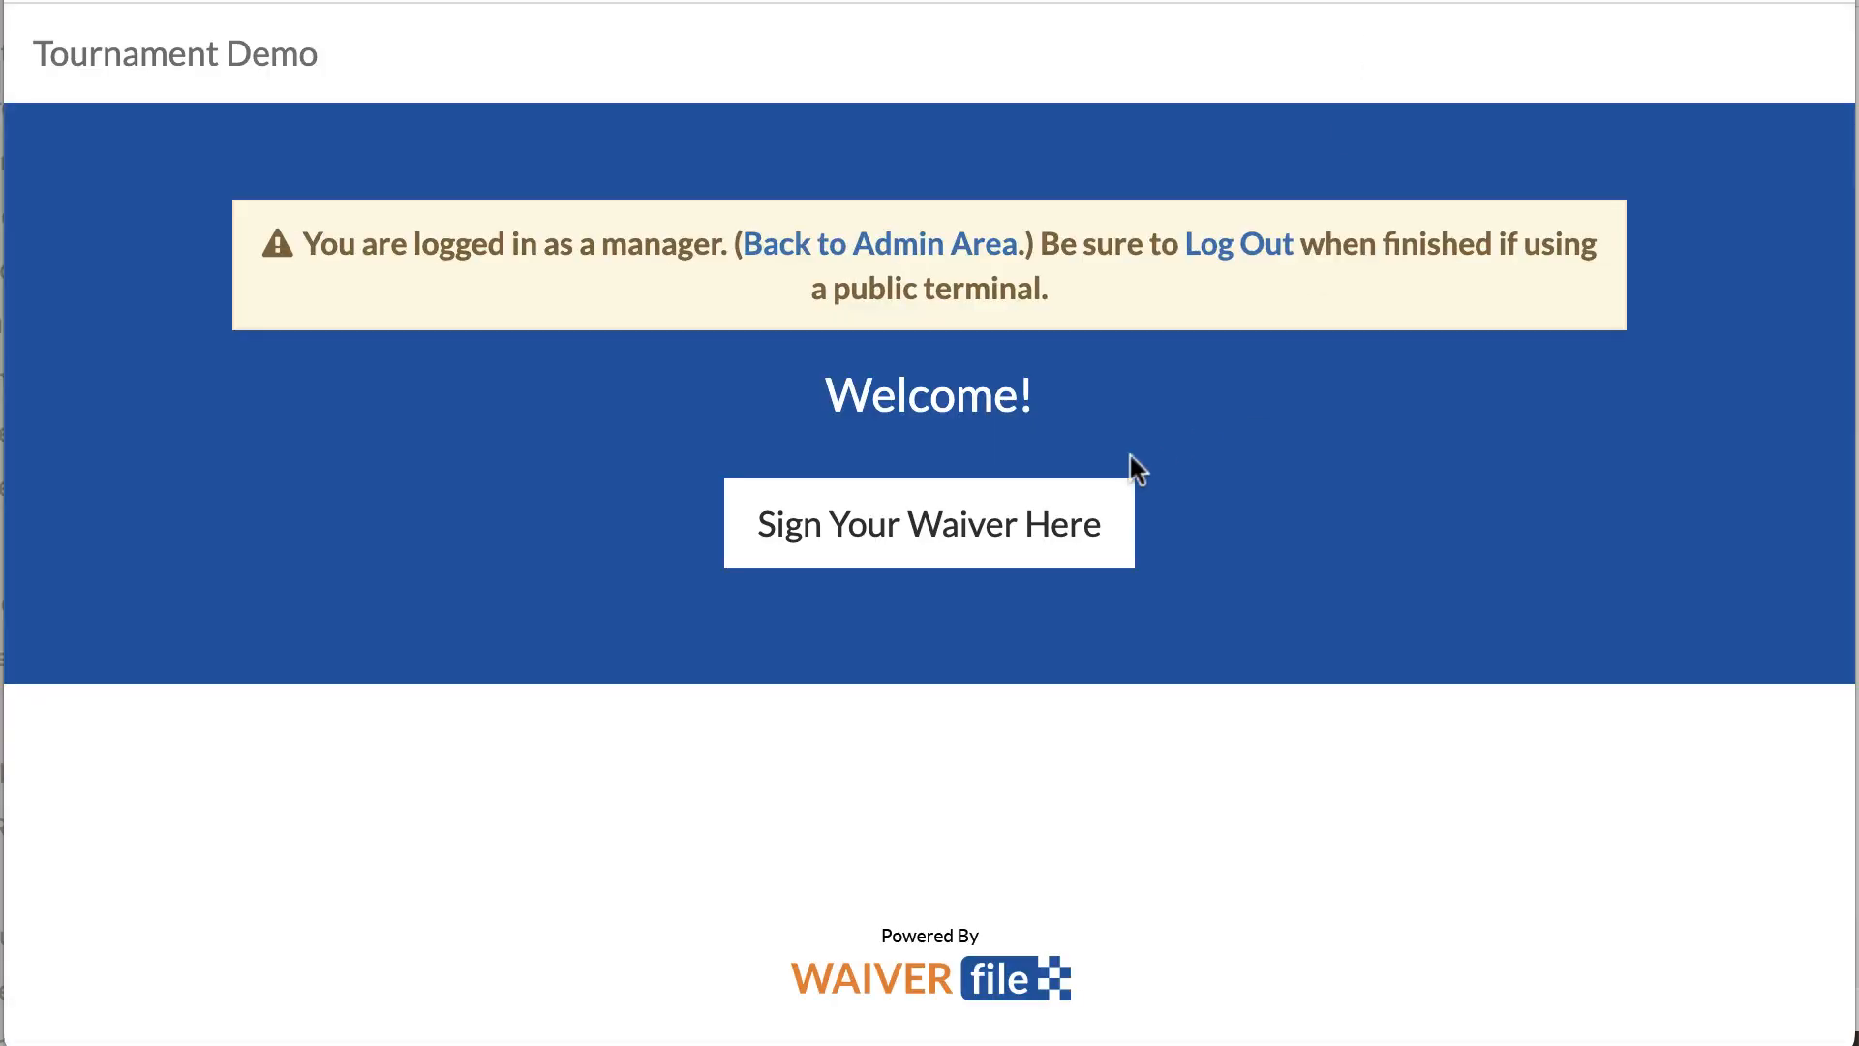
pyautogui.click(935, 538)
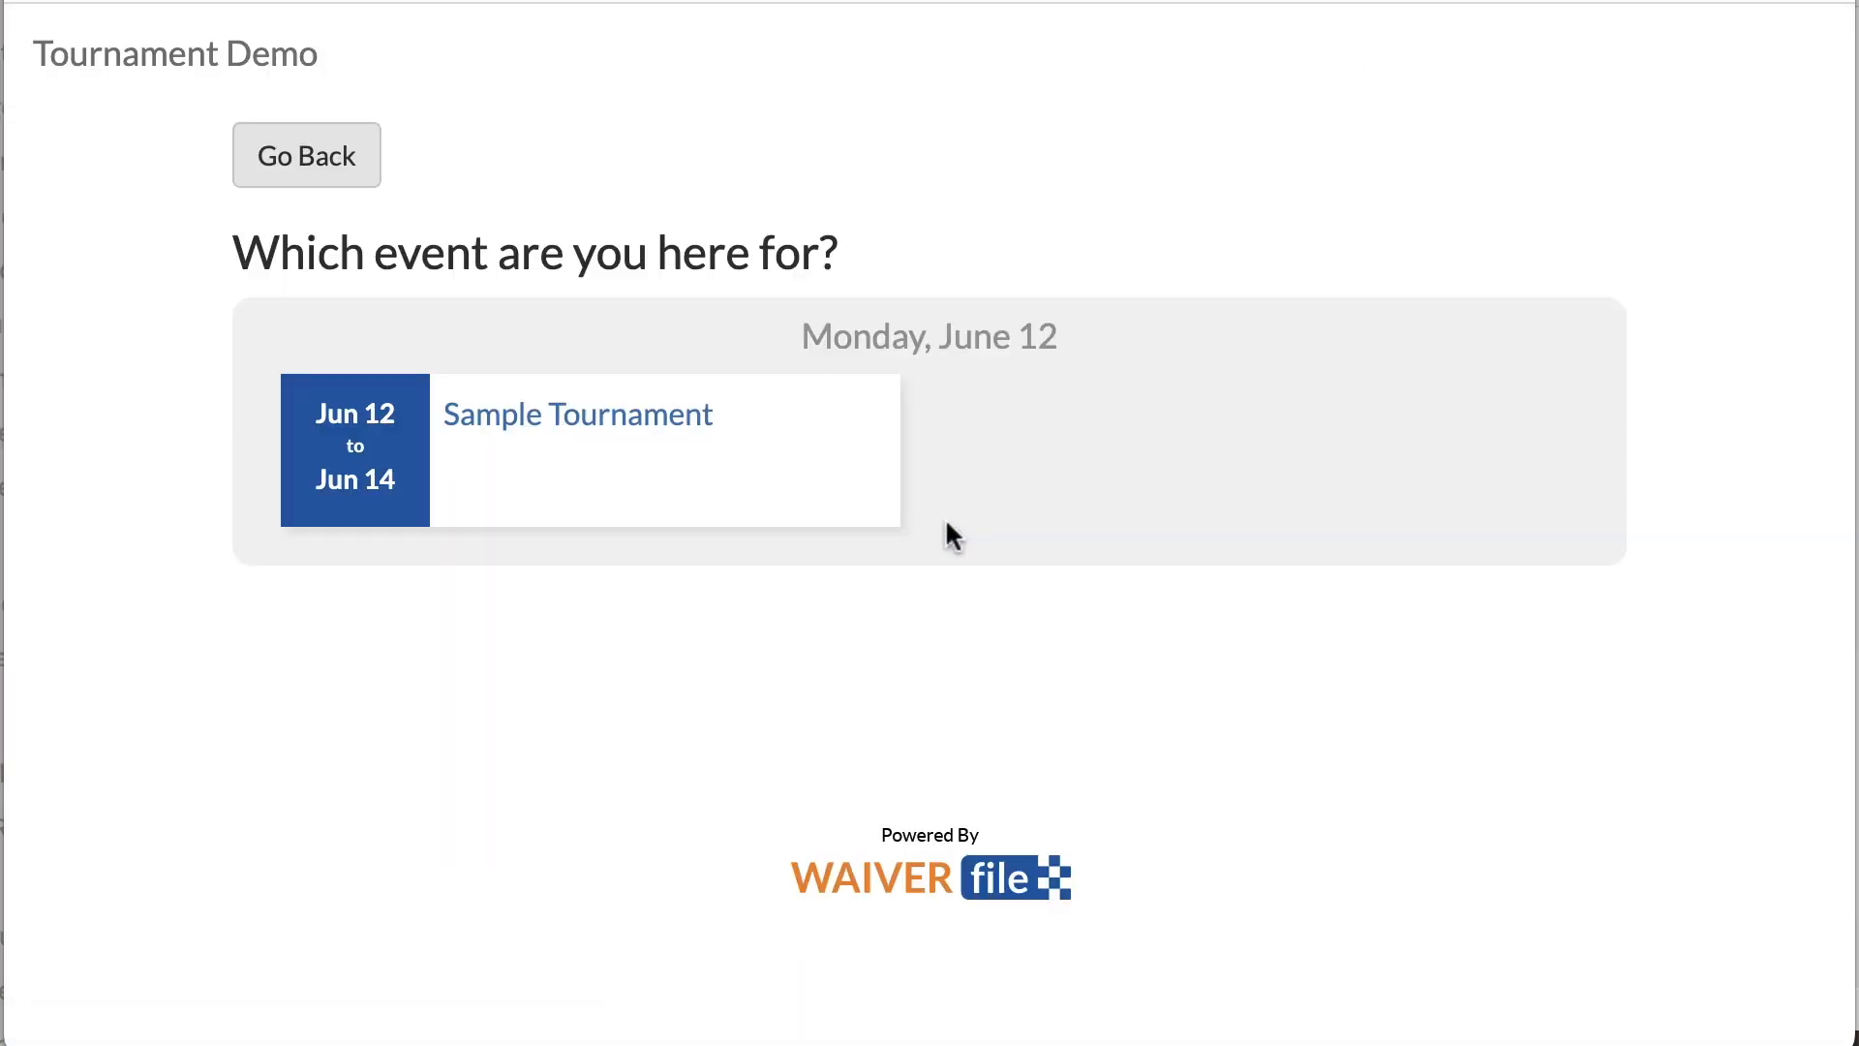
pyautogui.click(550, 450)
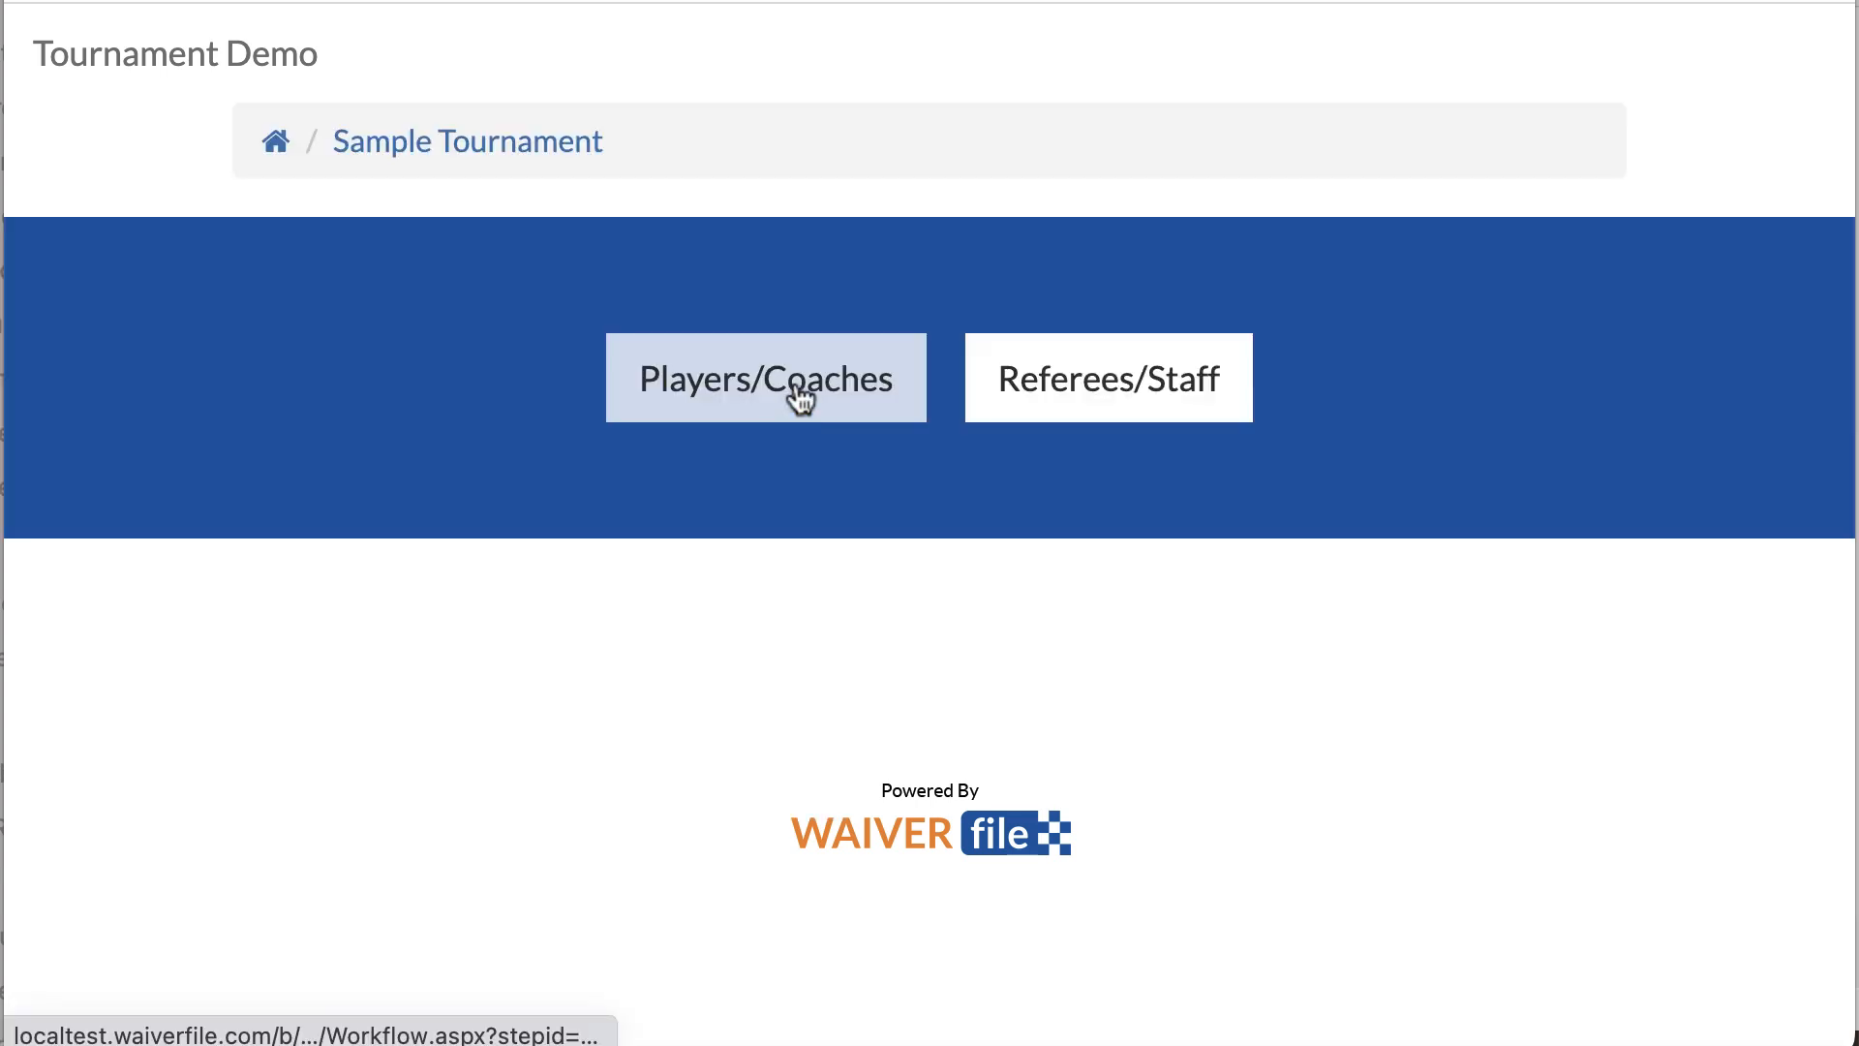
pyautogui.click(800, 397)
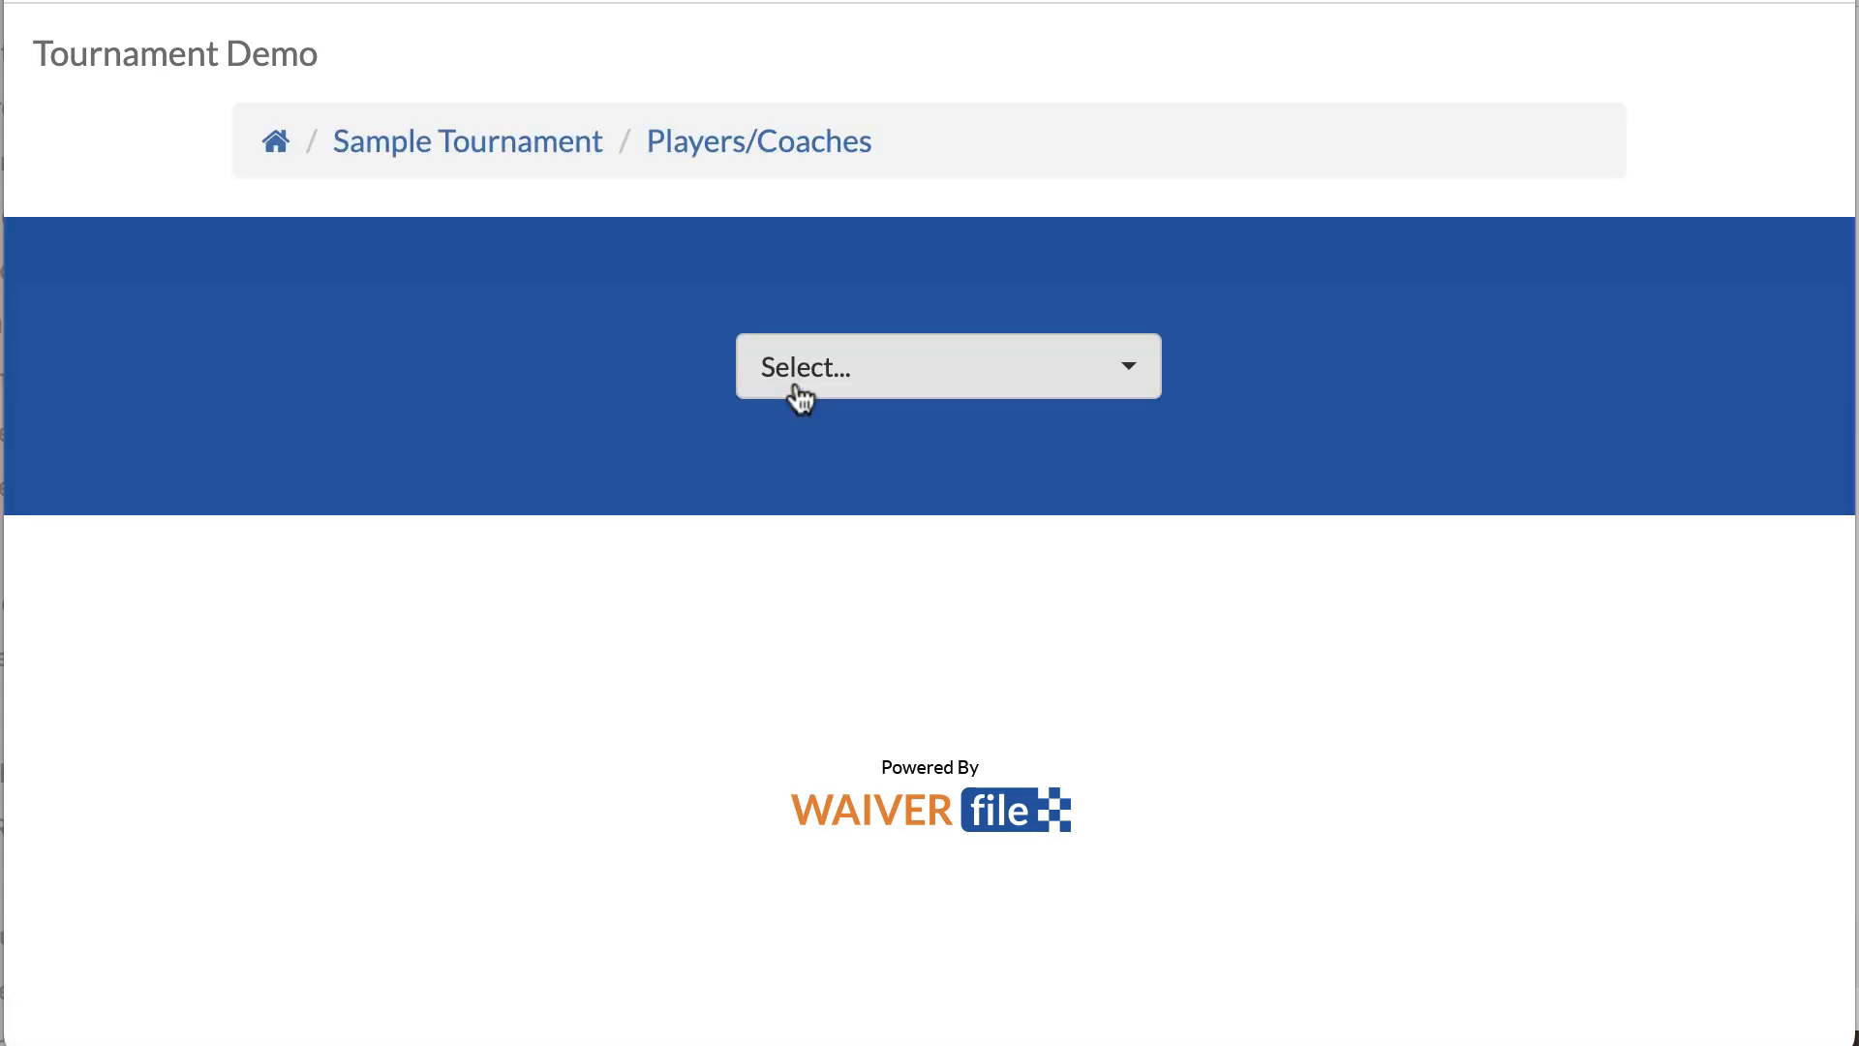
pyautogui.click(897, 374)
pyautogui.click(850, 811)
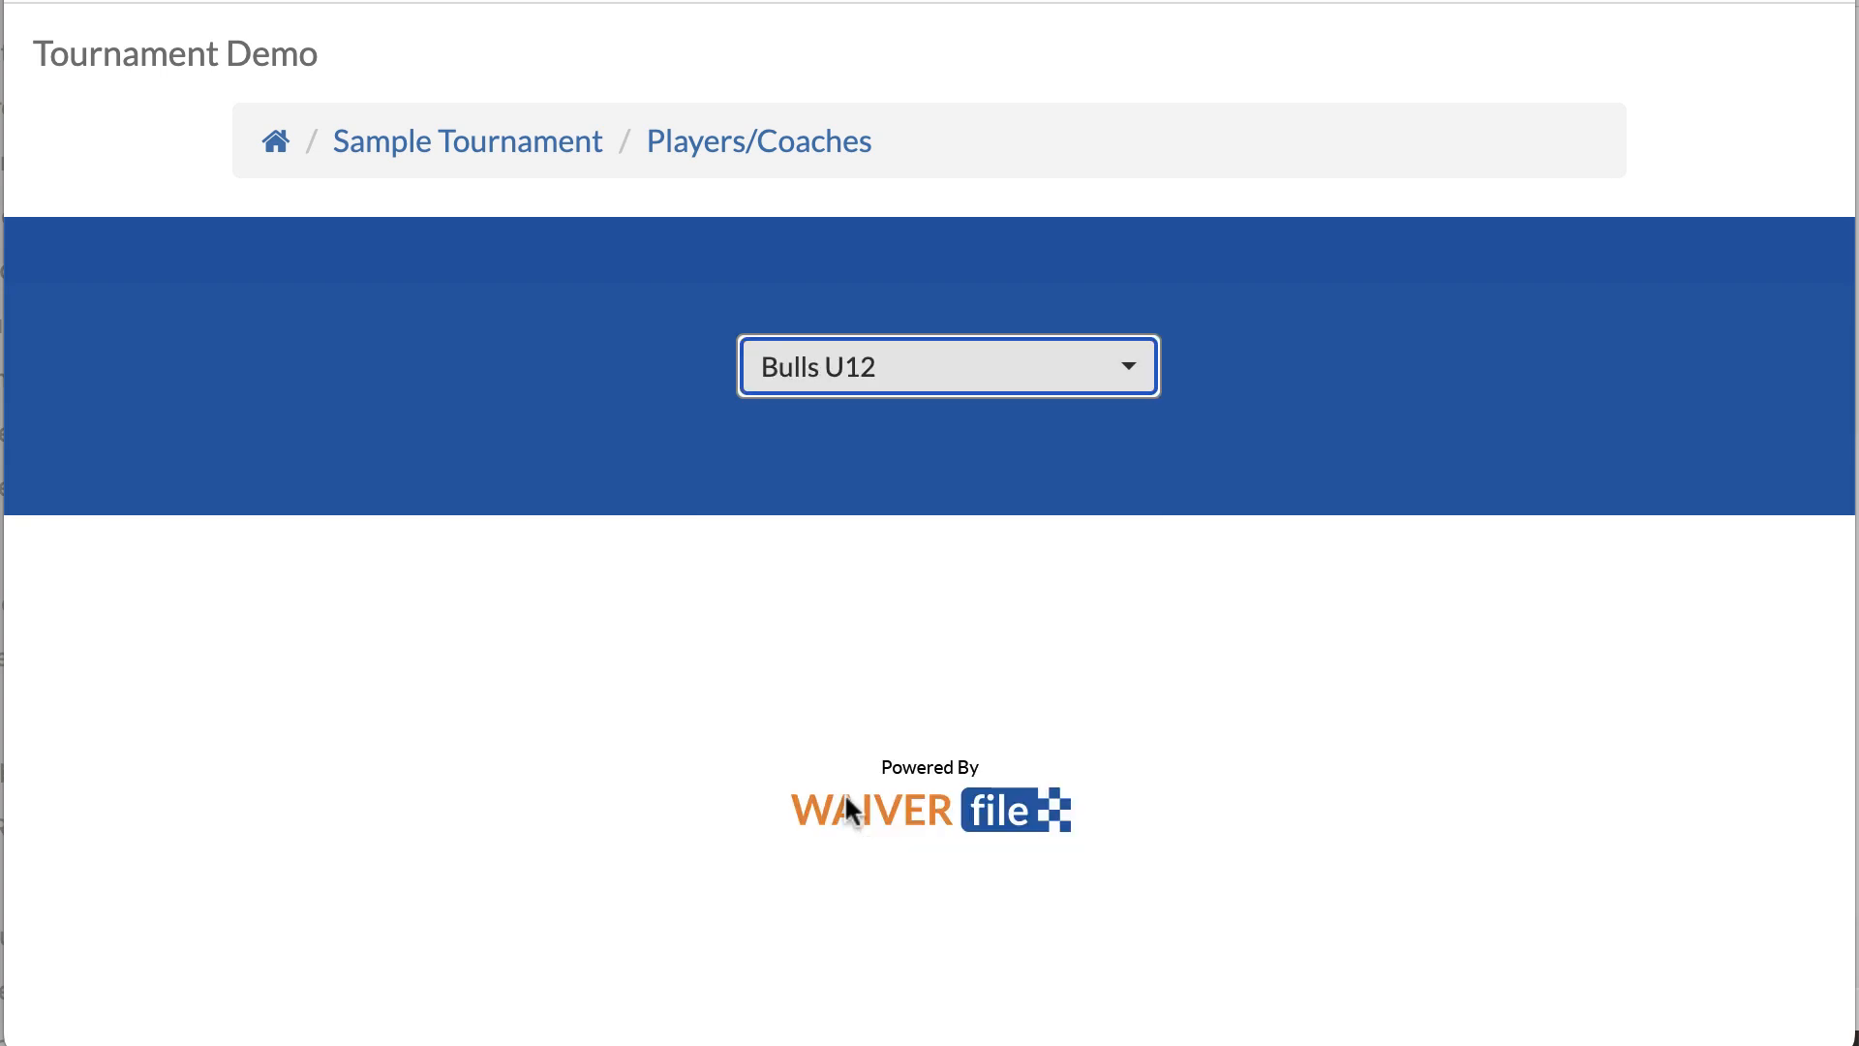
# Step: Sign for Children and add a second child assigned to Cyclones U12
pyautogui.scroll(-20, 1341, 460)
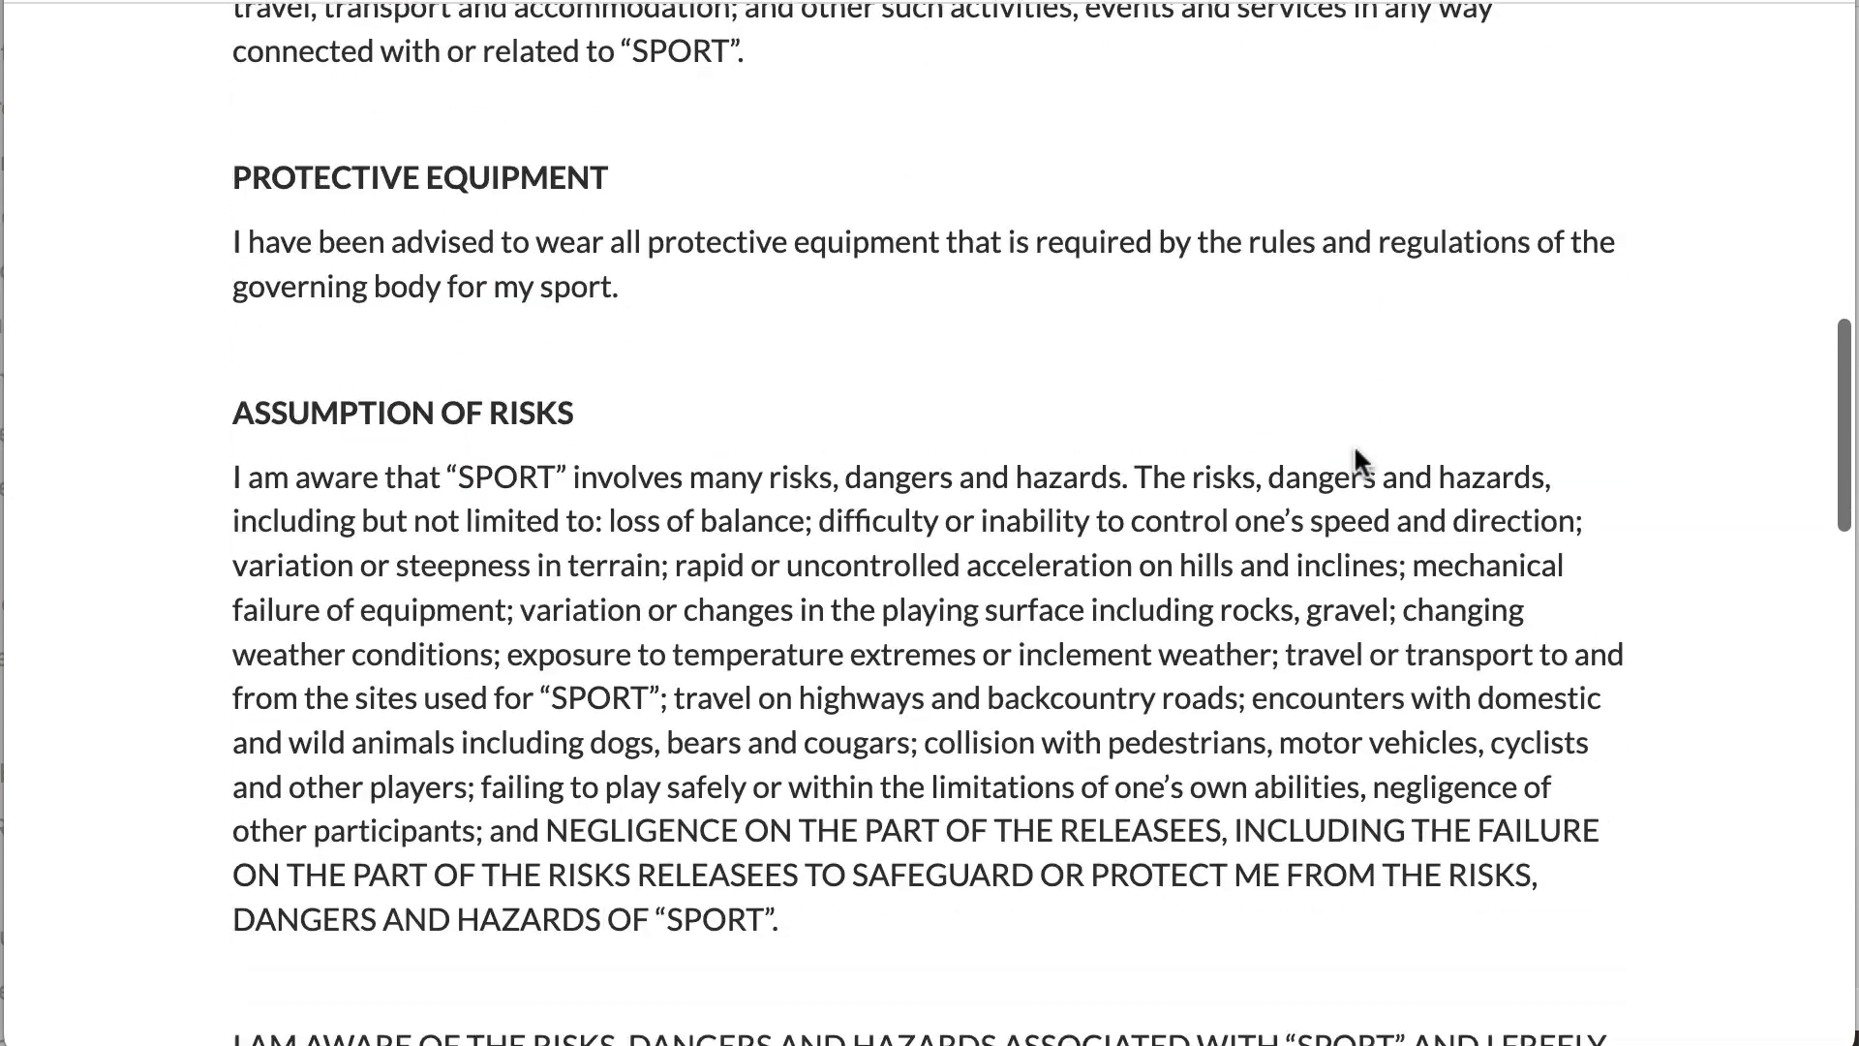
pyautogui.scroll(-10, 1359, 426)
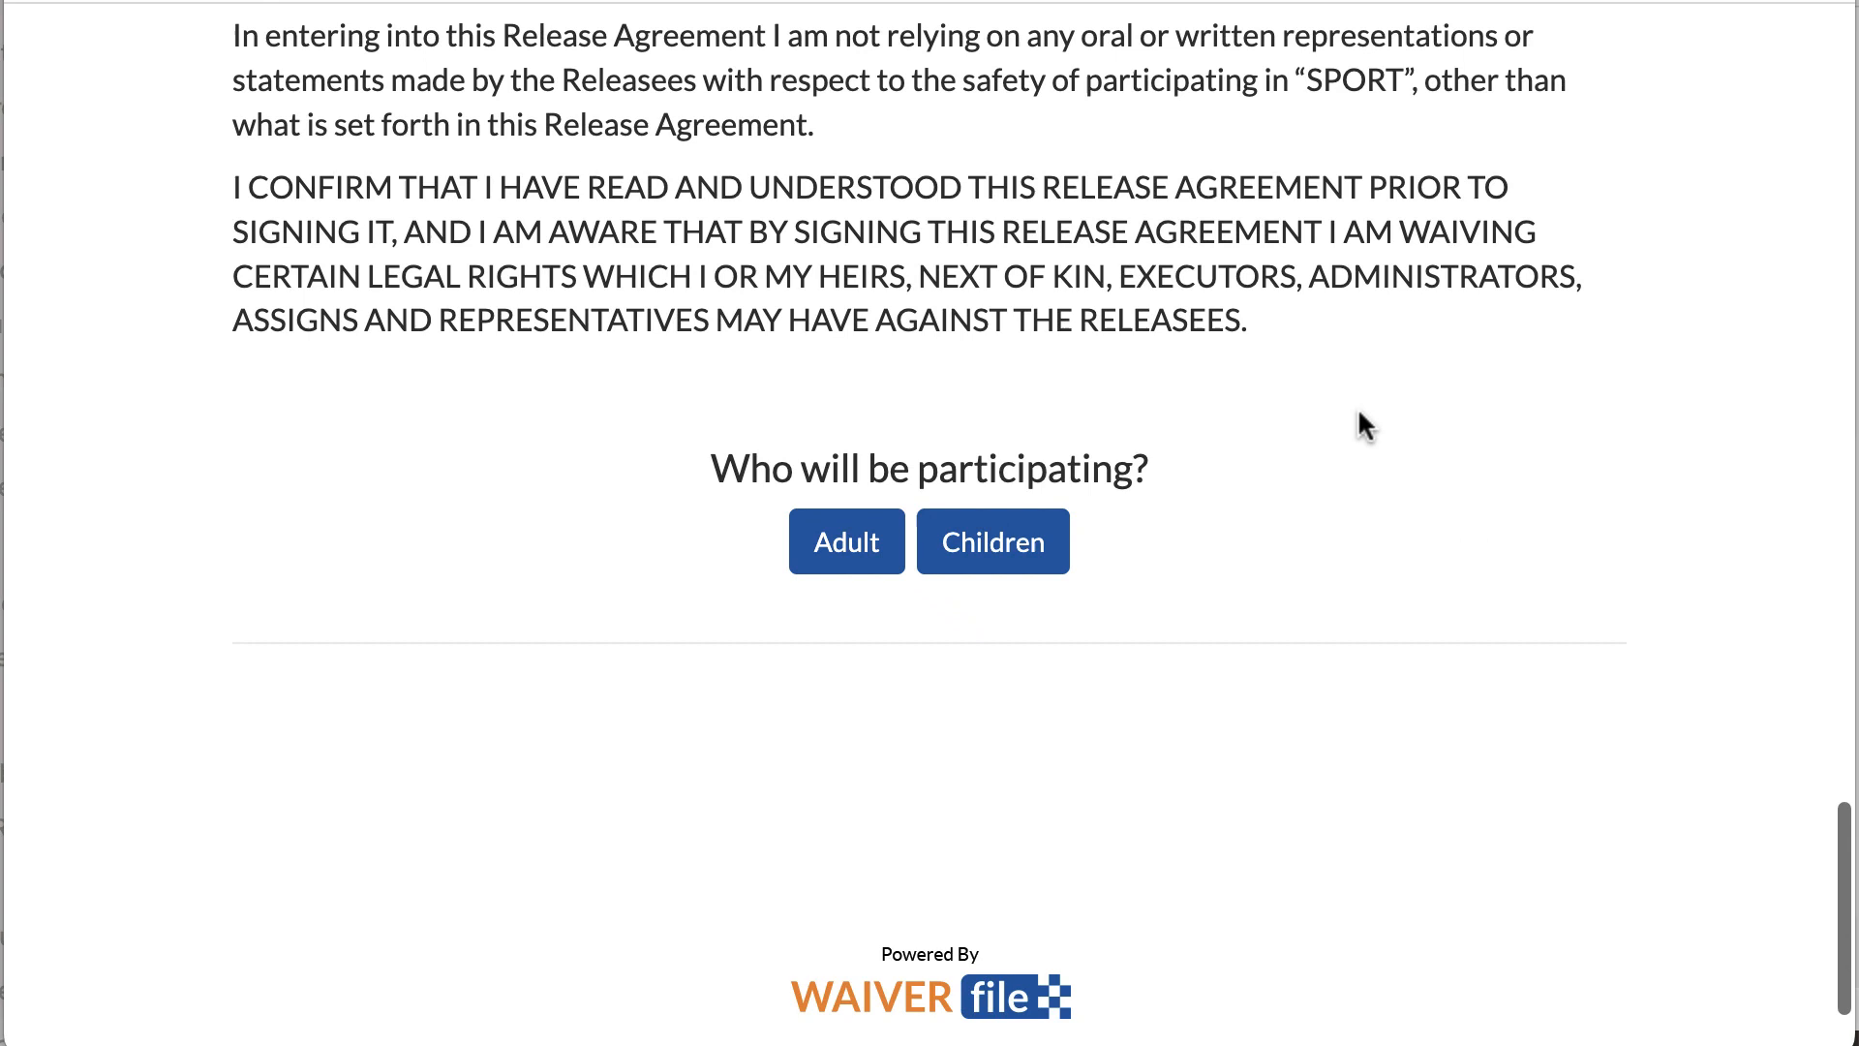
pyautogui.click(991, 543)
pyautogui.scroll(-7, 1383, 325)
pyautogui.scroll(-1, 1383, 330)
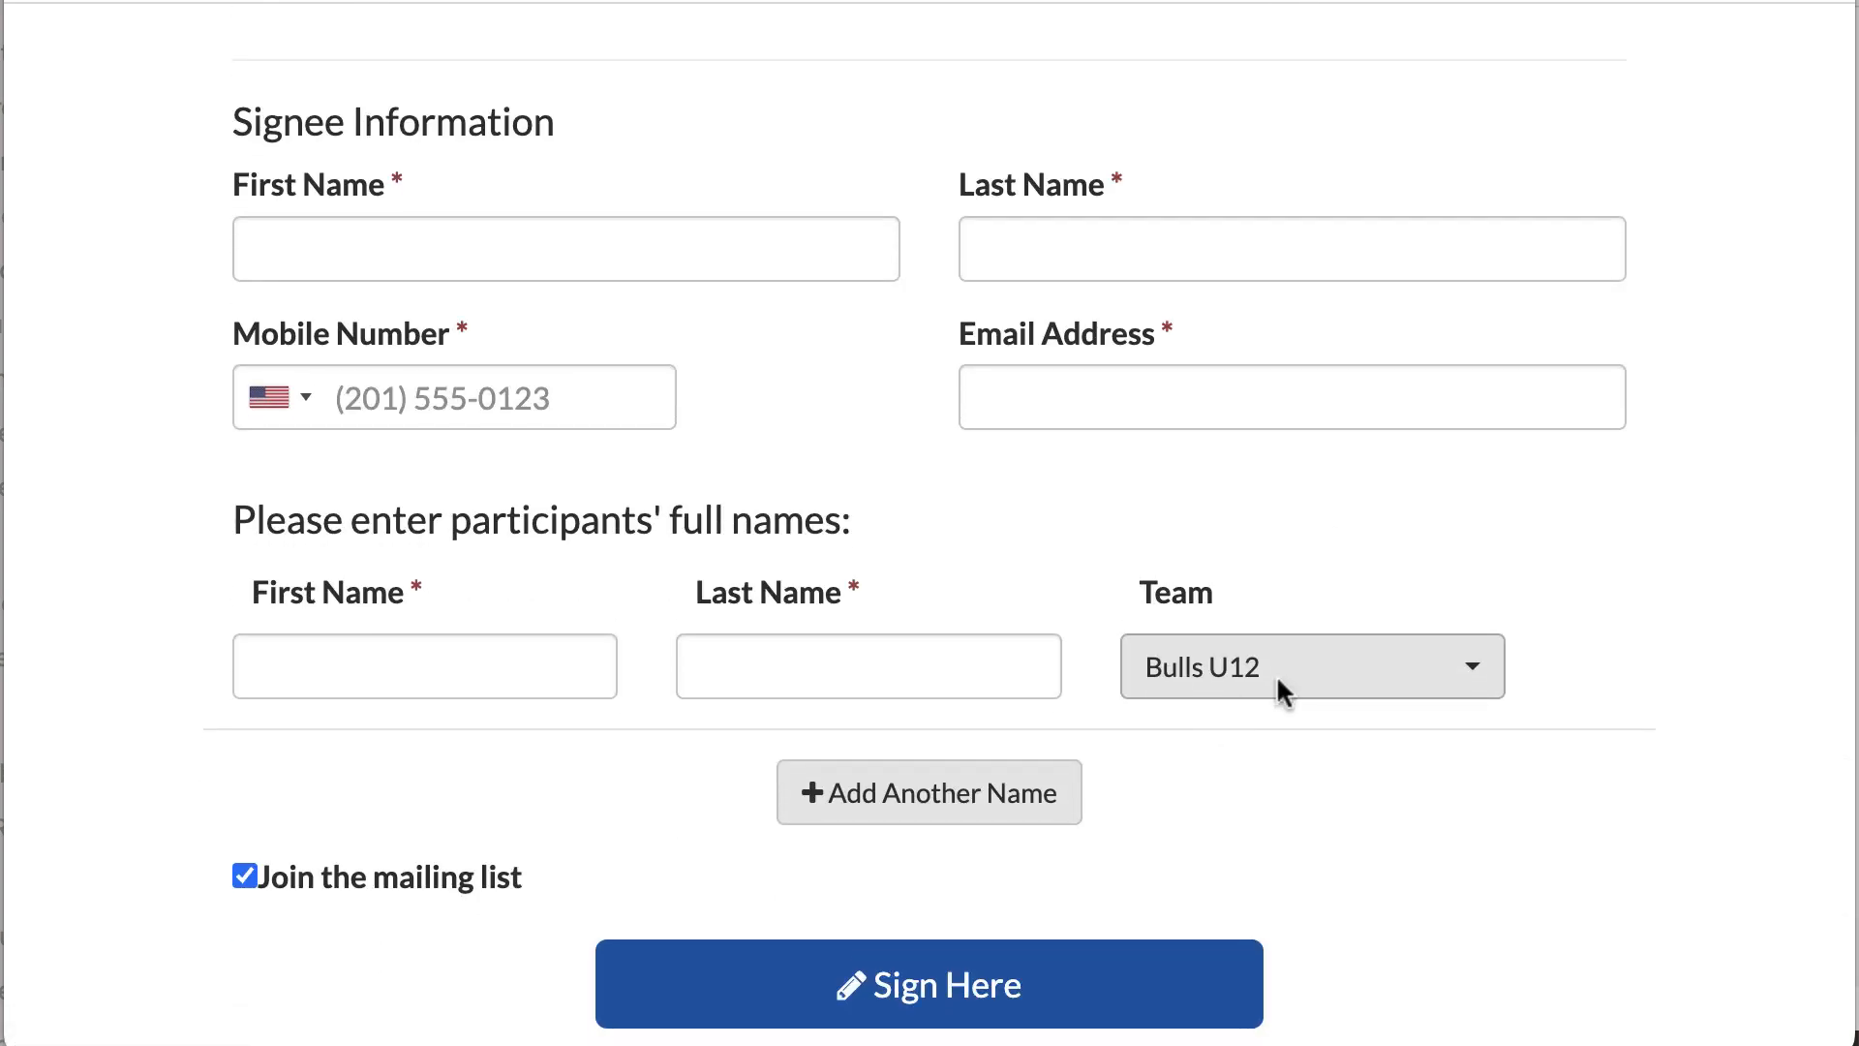
pyautogui.click(859, 807)
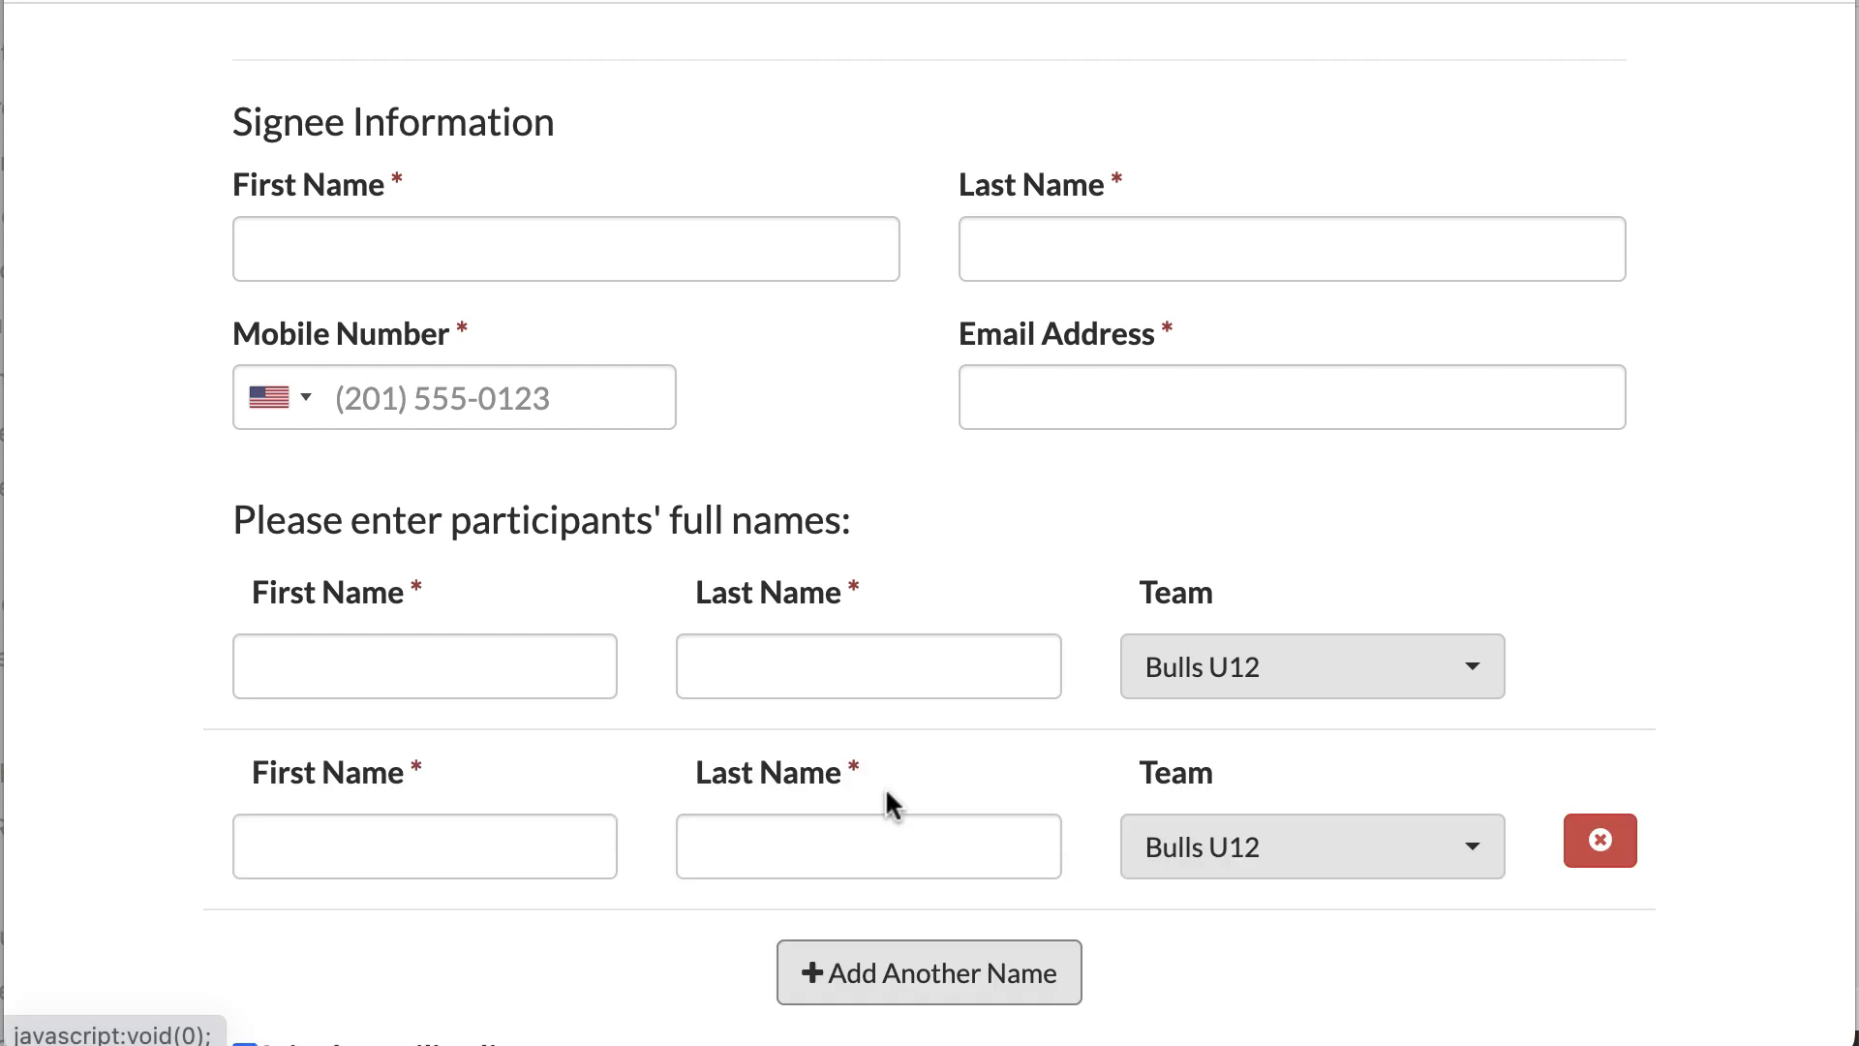
pyautogui.click(1474, 871)
pyautogui.click(1274, 560)
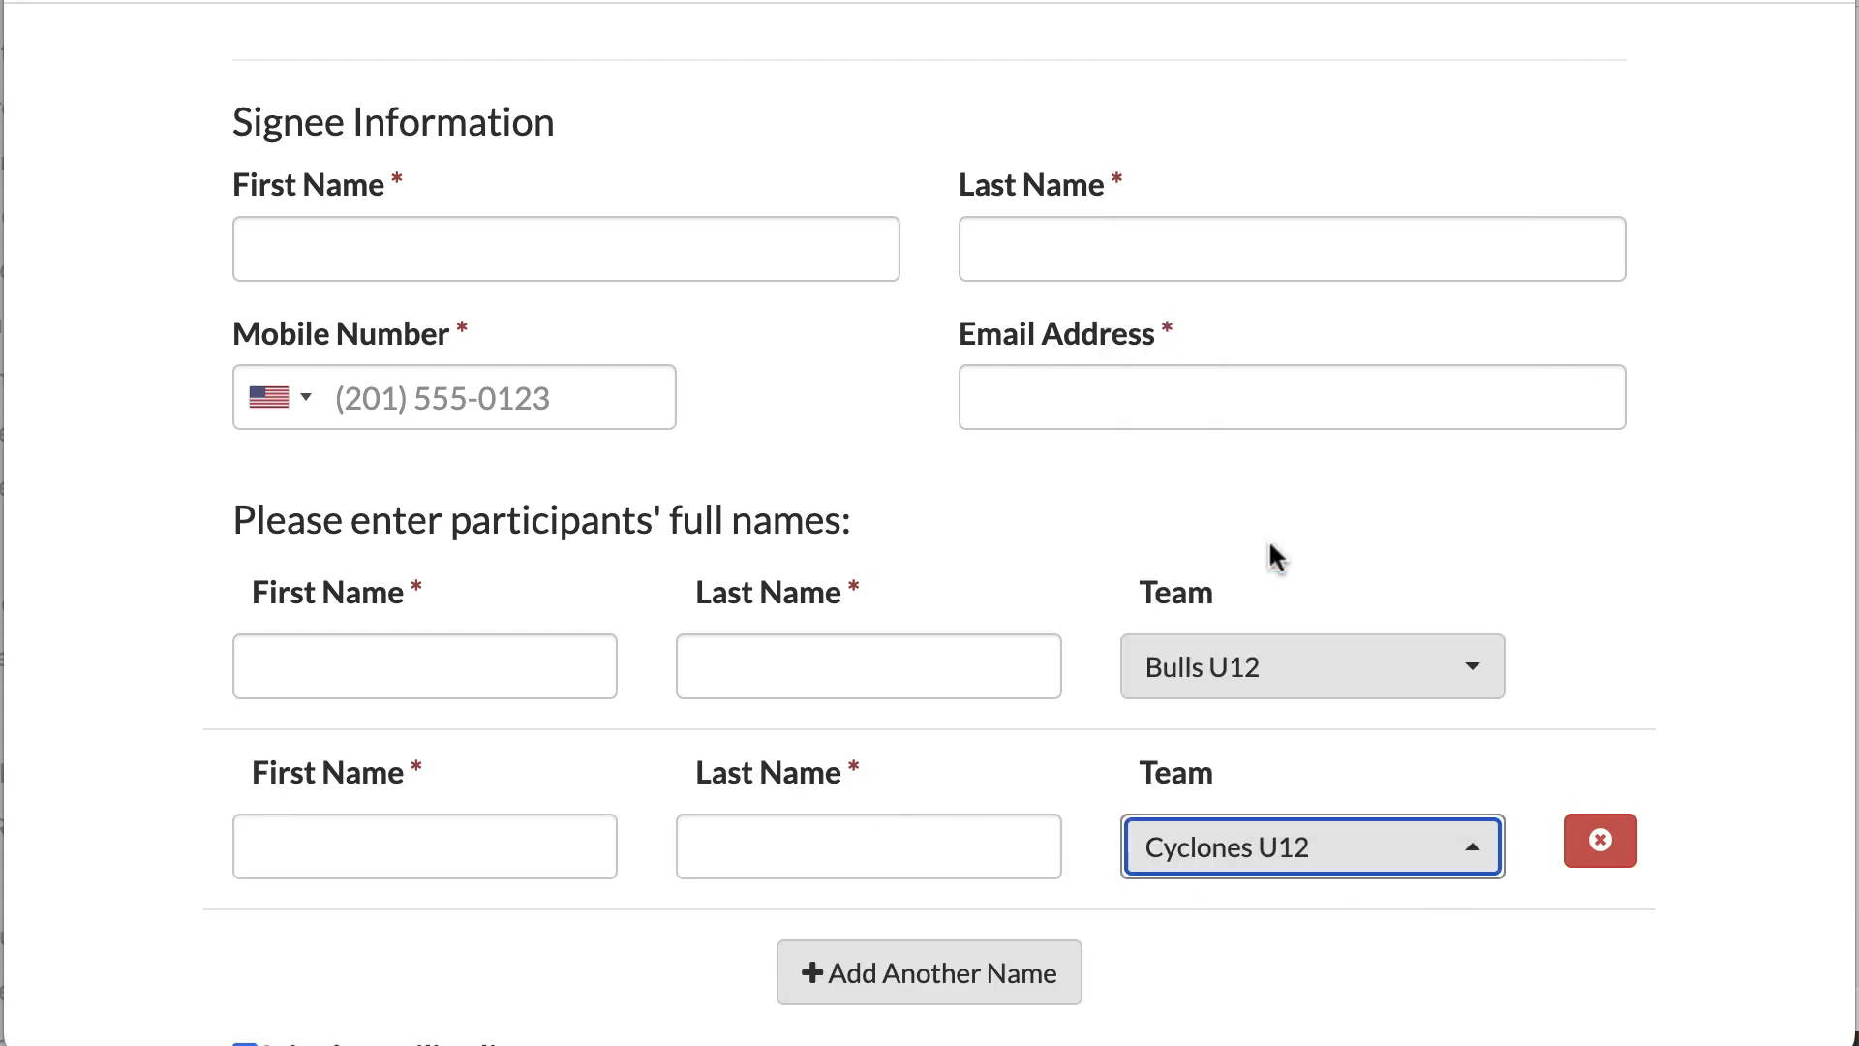
pyautogui.click(1437, 957)
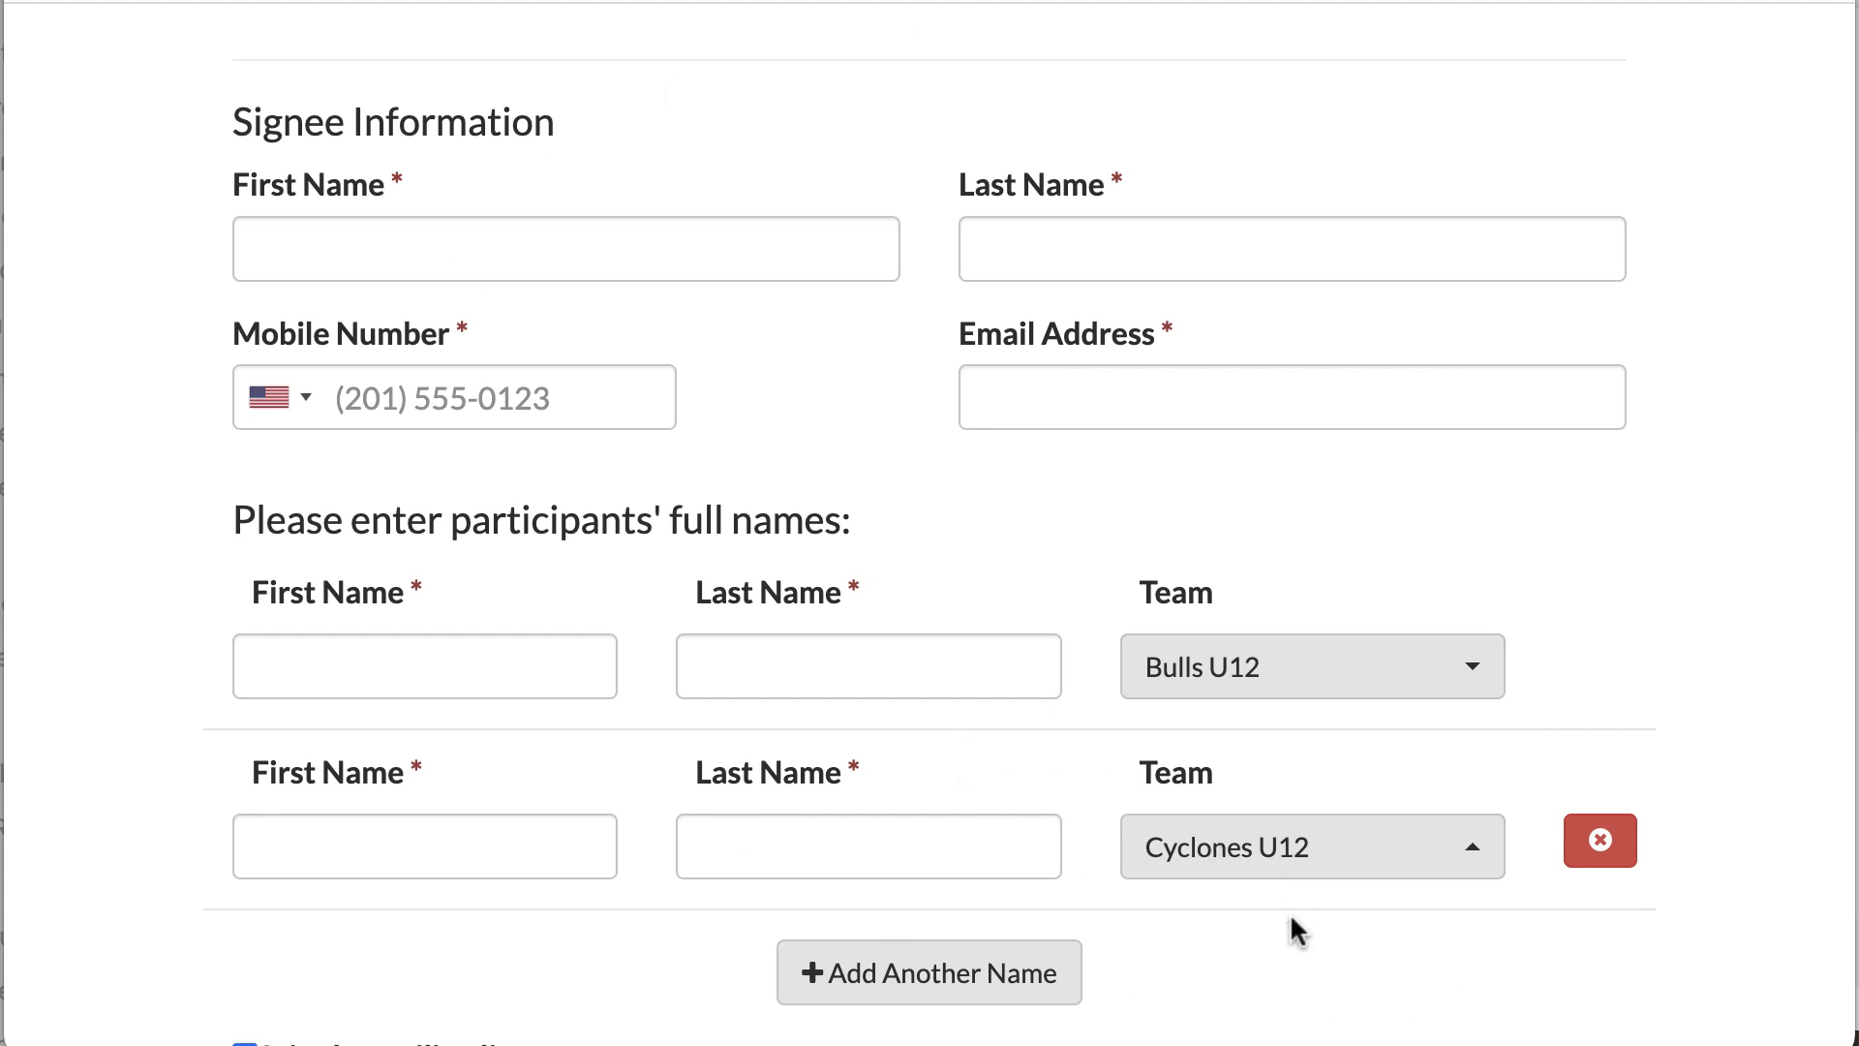
# Step: Draw and adopt a signature, then agree to submit the waiver
pyautogui.scroll(-2, 1296, 915)
pyautogui.scroll(-4, 1301, 918)
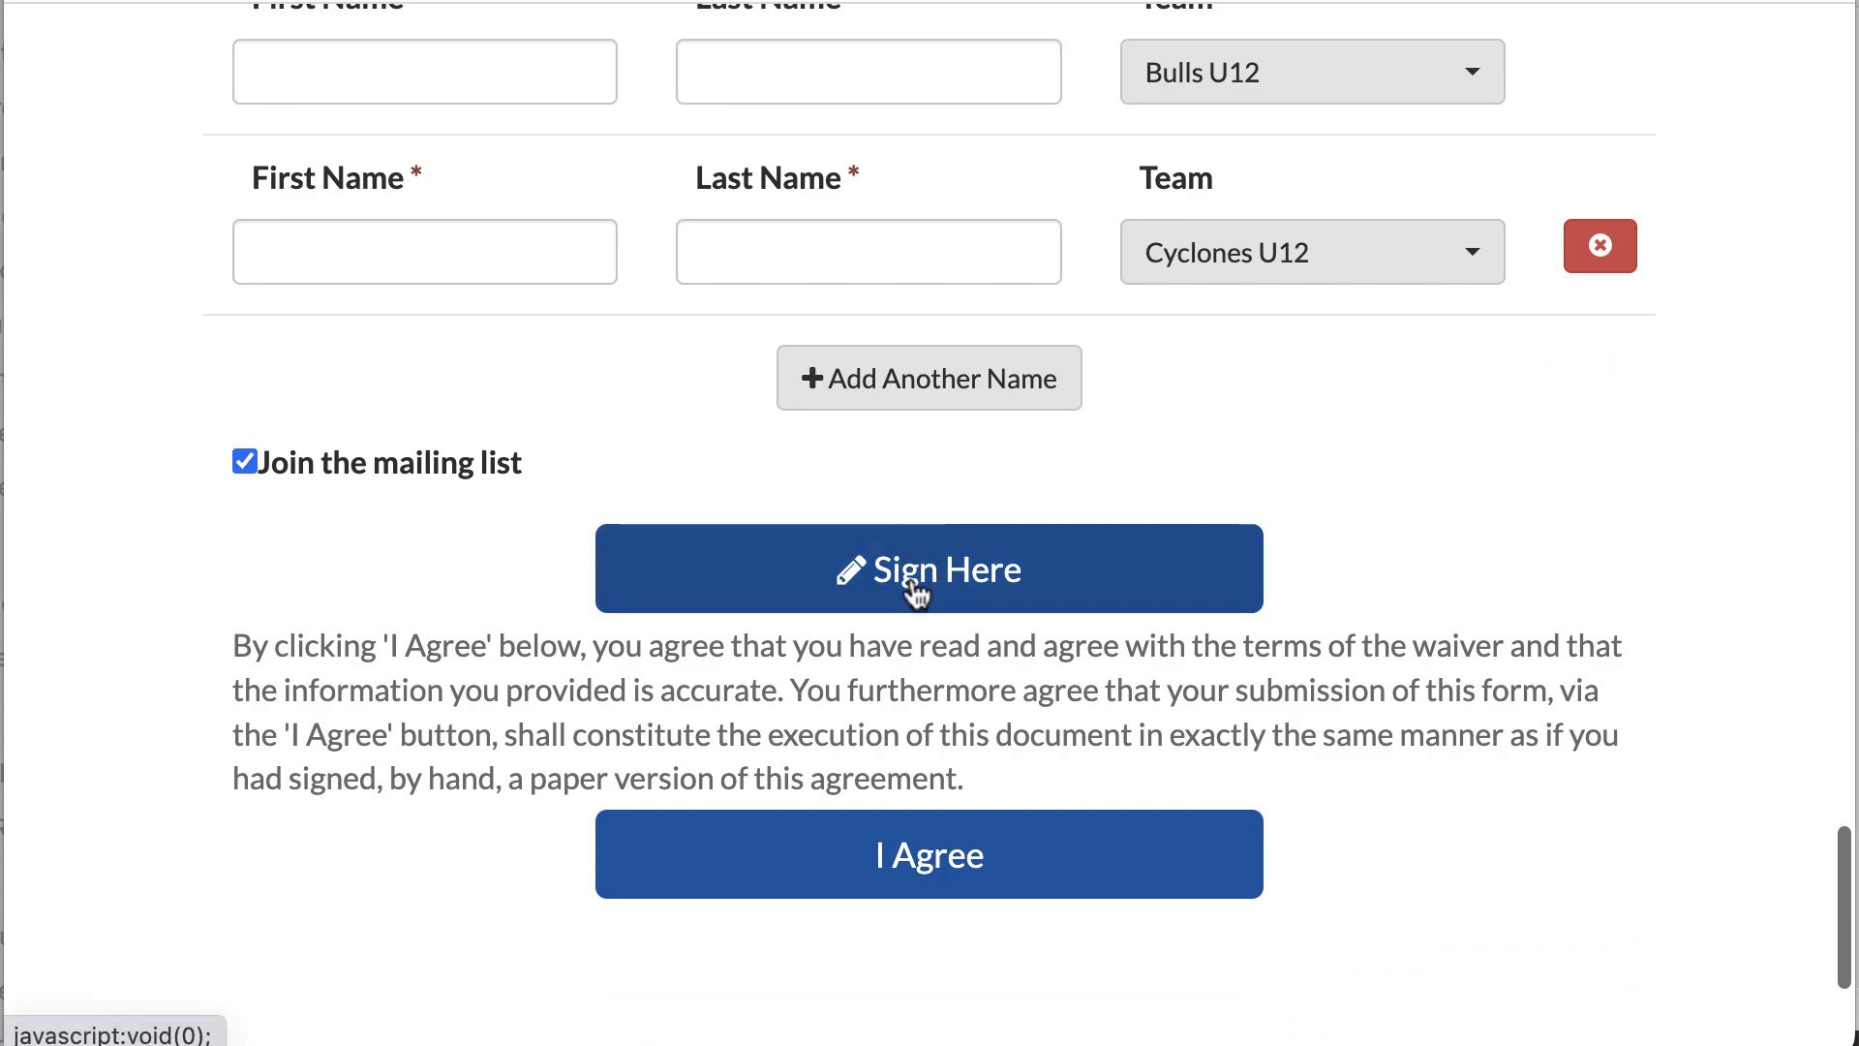
pyautogui.click(915, 588)
pyautogui.moveTo(644, 492); pyautogui.dragTo(1068, 600)
pyautogui.click(1322, 932)
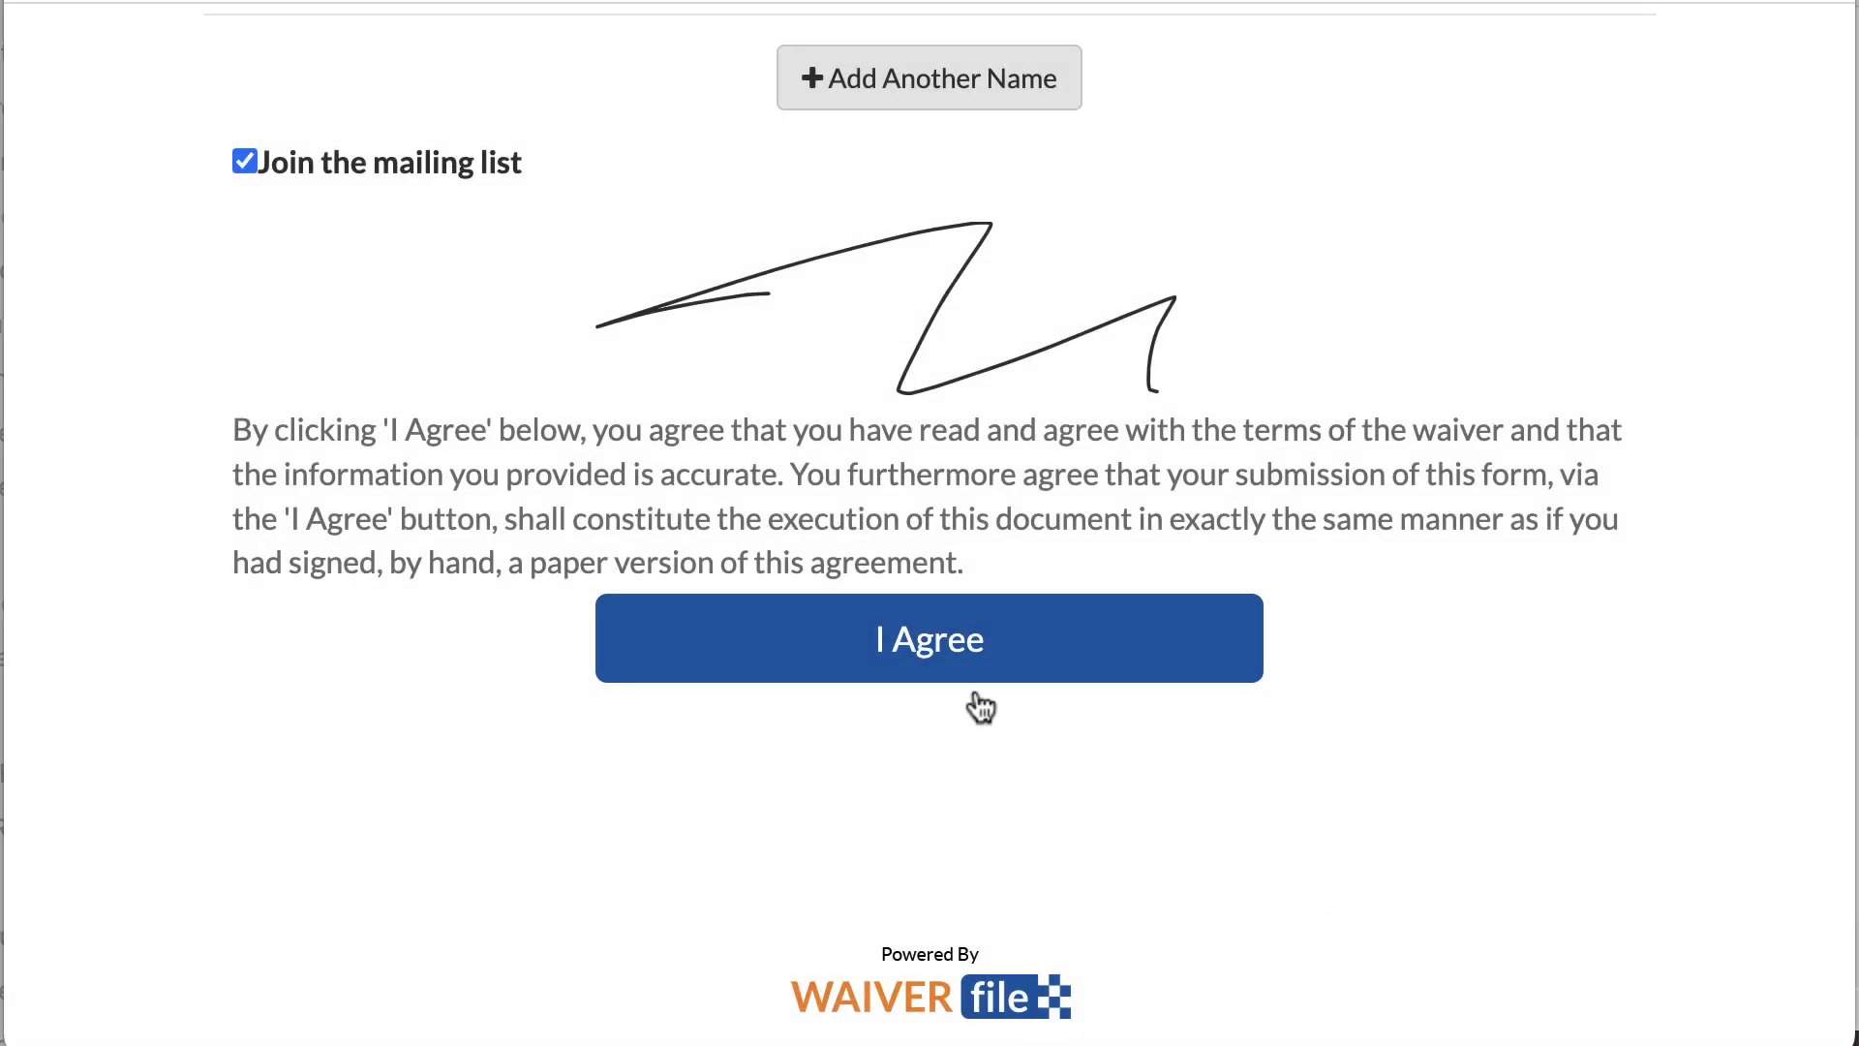
pyautogui.click(973, 702)
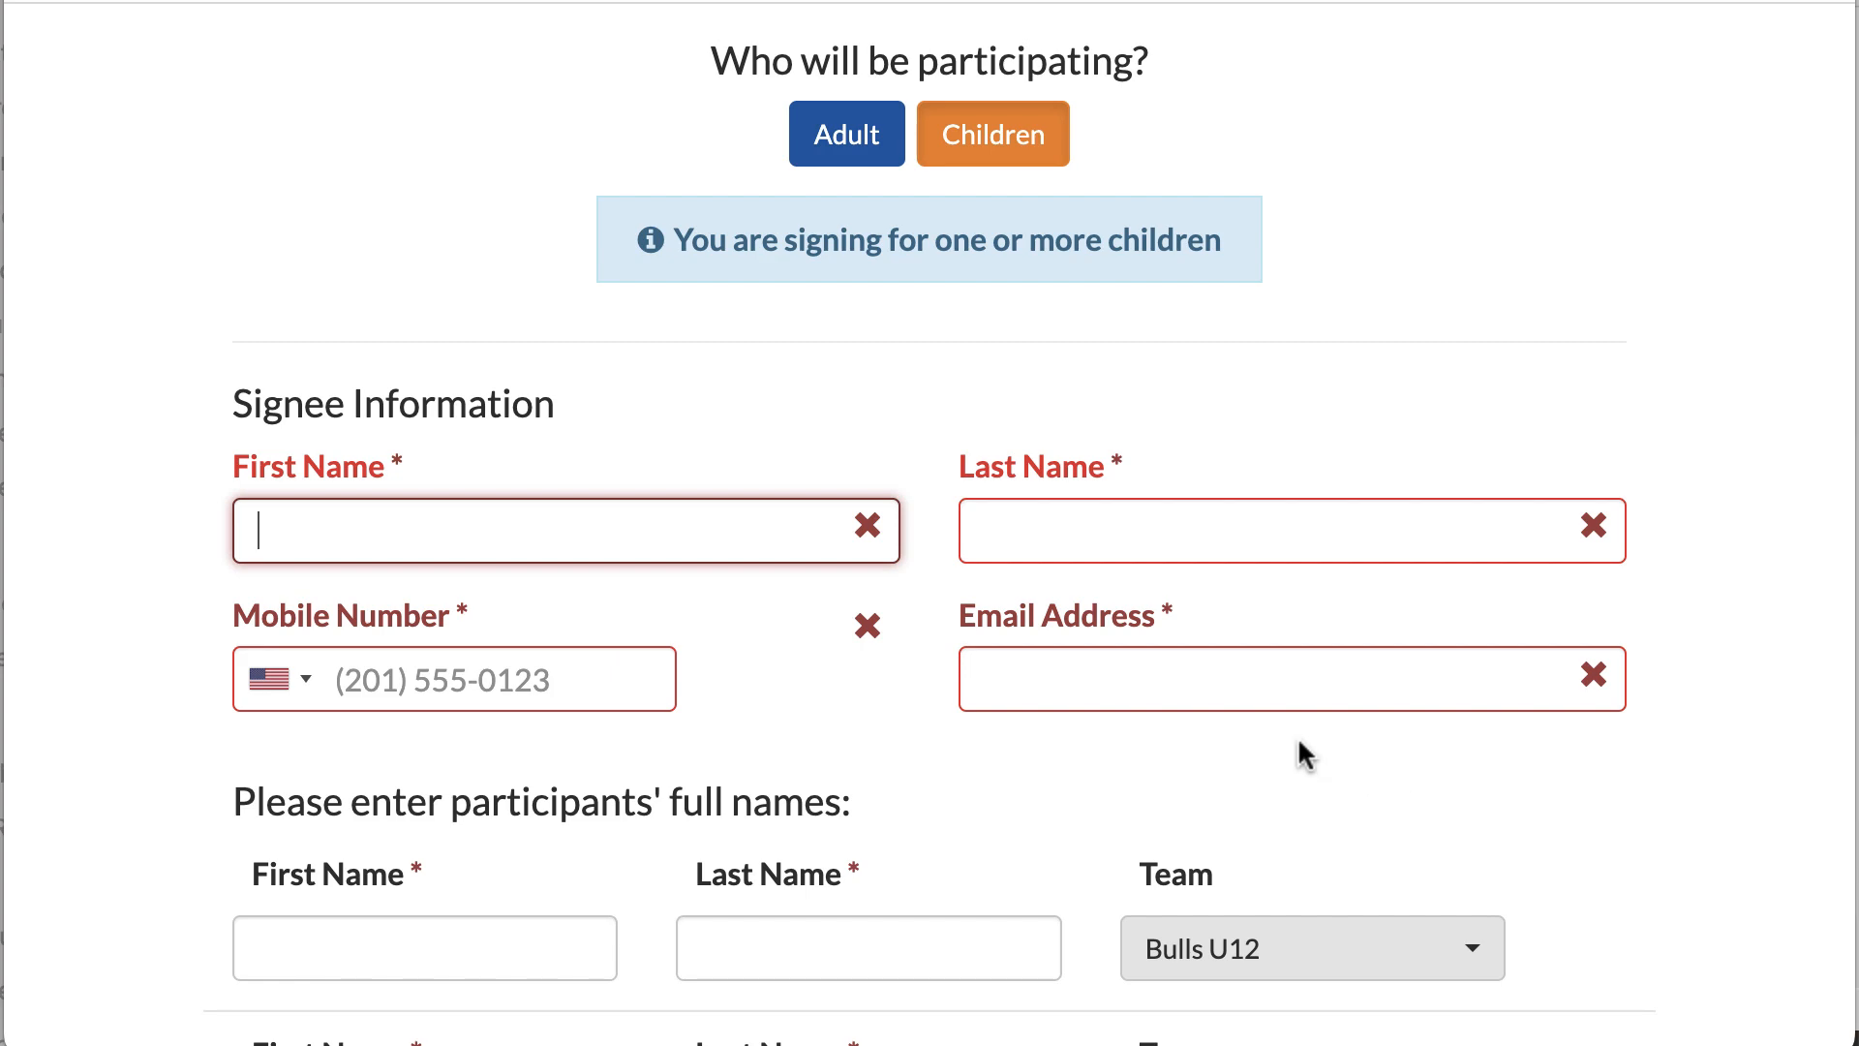
pyautogui.scroll(15, 1297, 736)
pyautogui.scroll(2, 1301, 736)
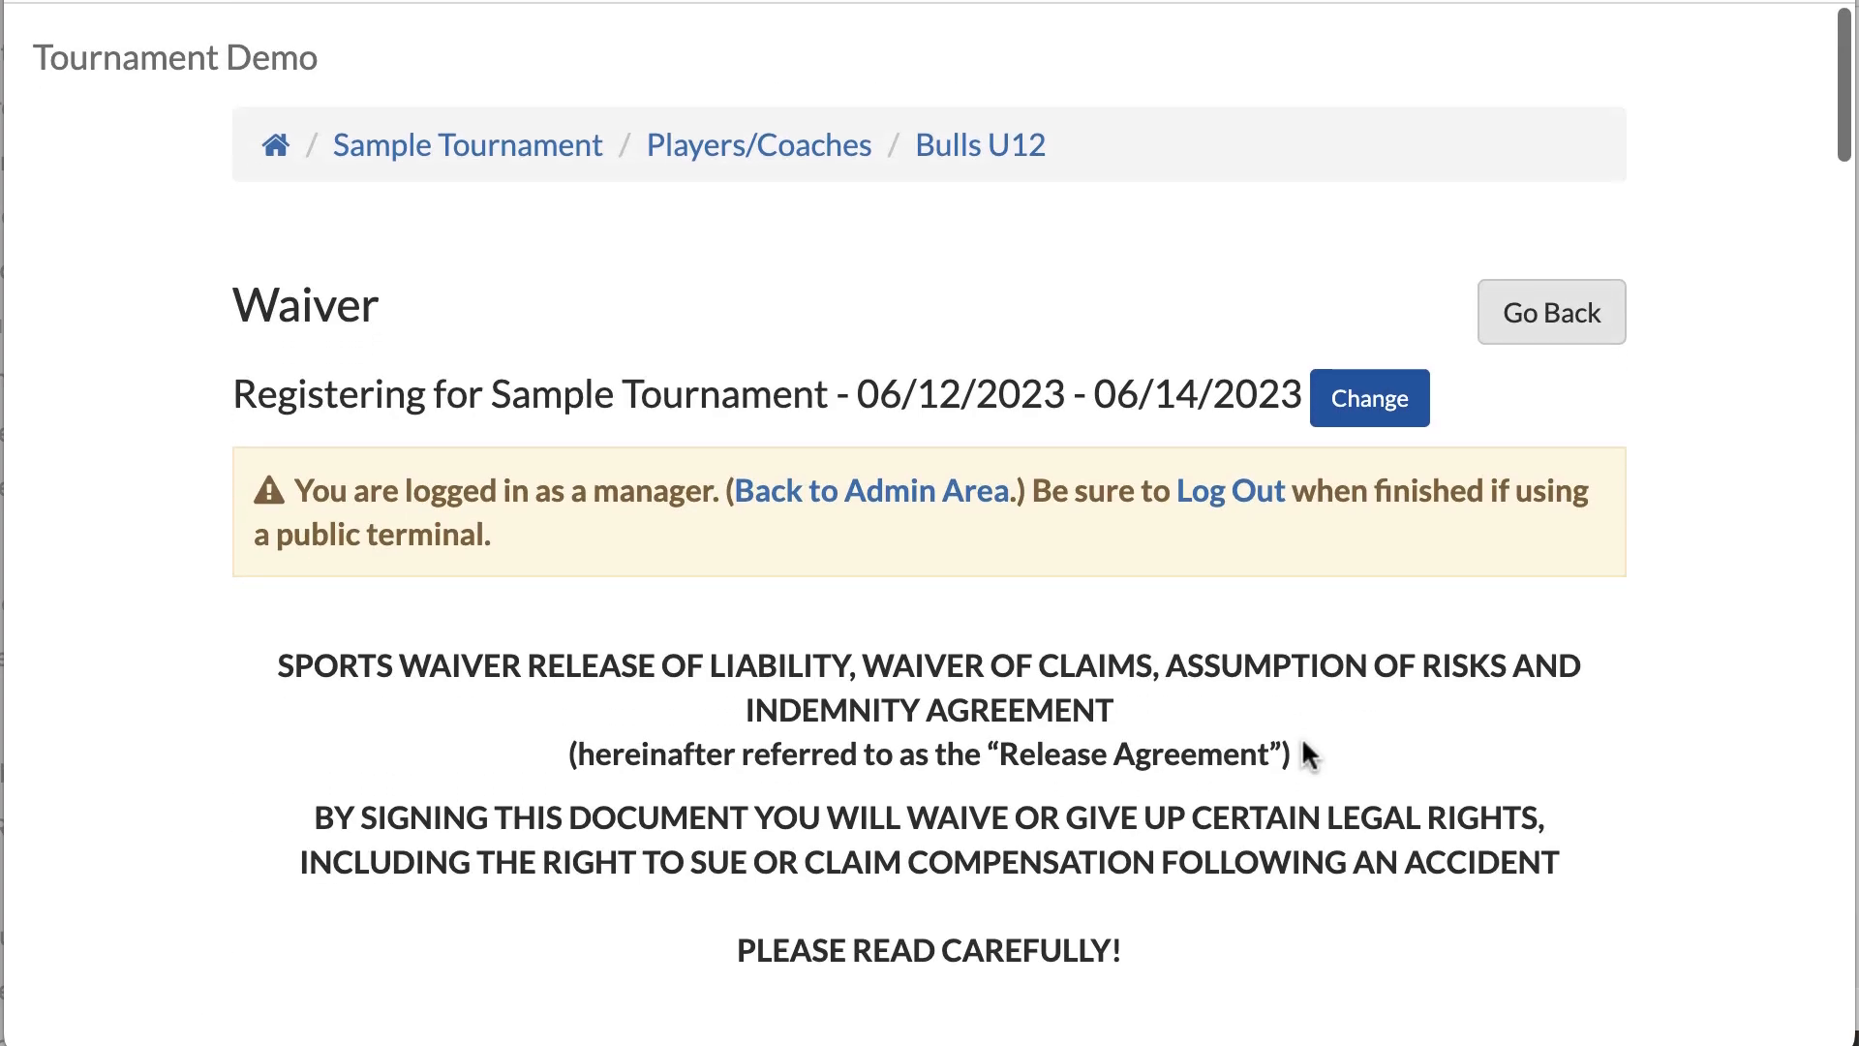
# Step: Back in the admin area, open Sample Tournament's Players/Coaches step to list its team steps
pyautogui.click(865, 489)
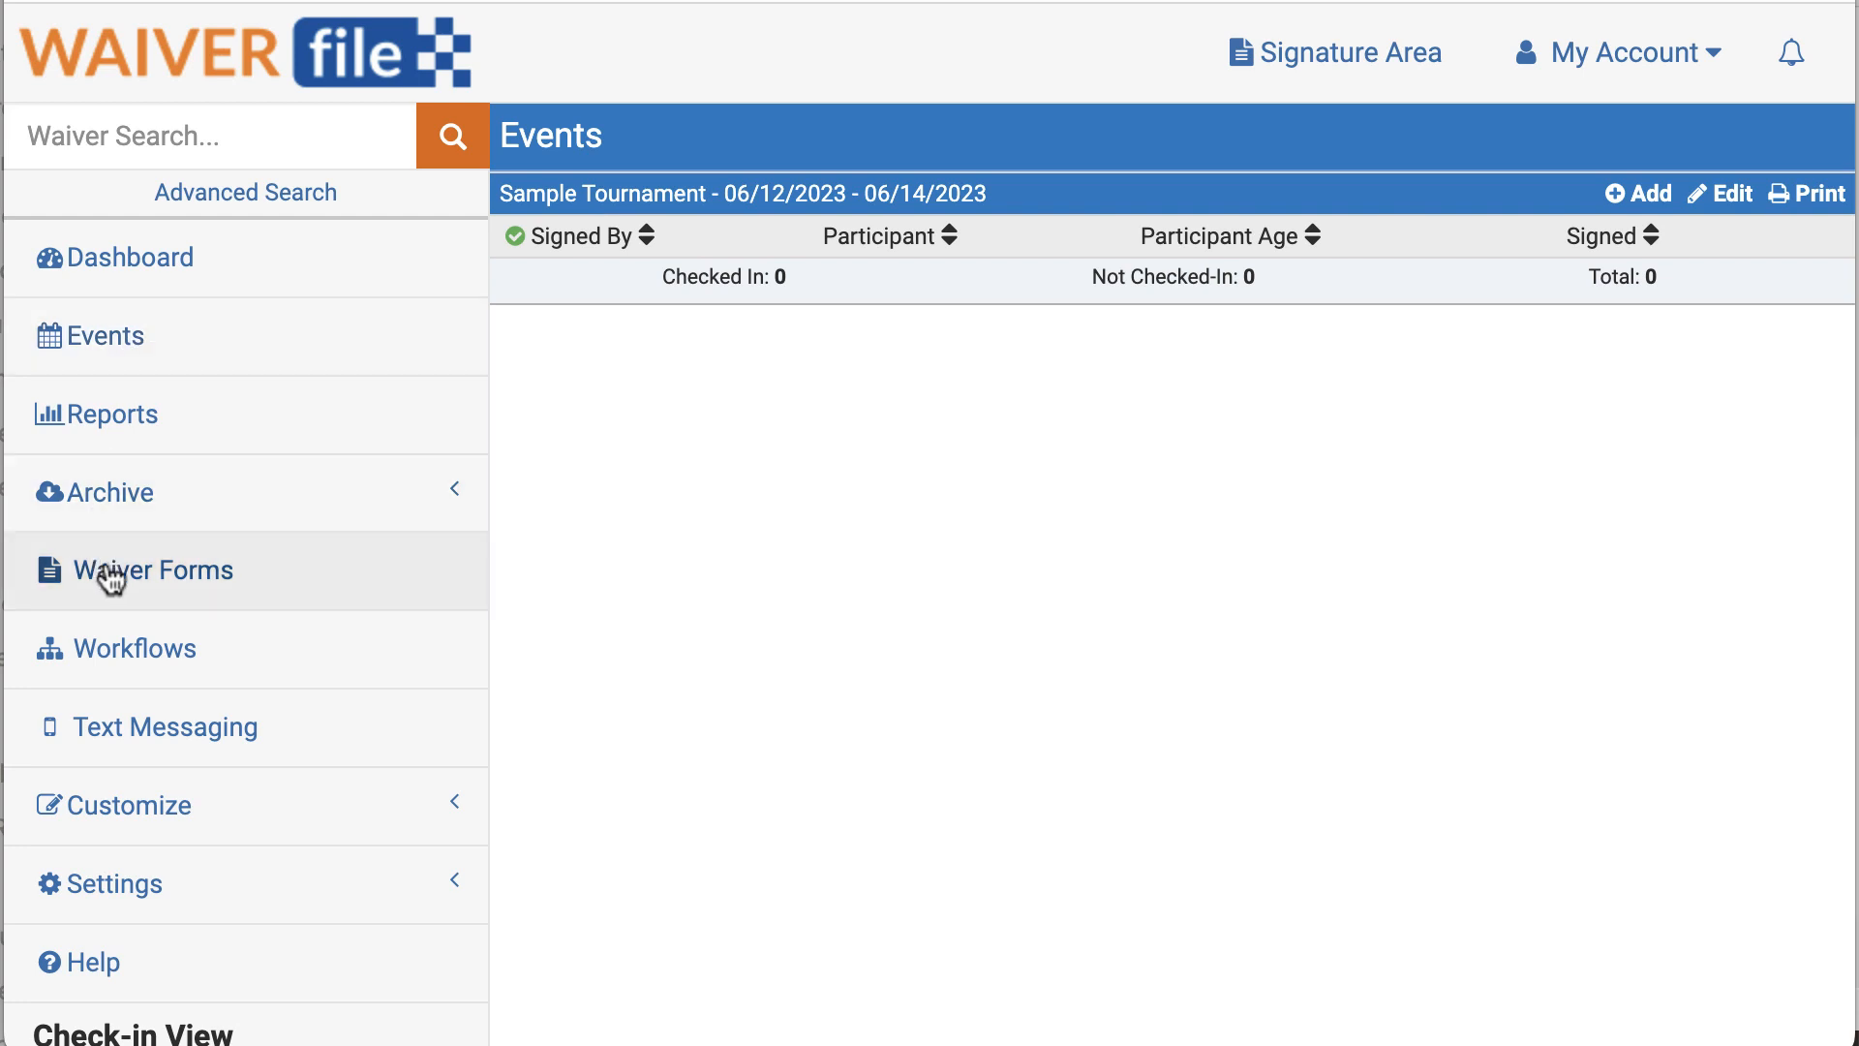
pyautogui.click(120, 659)
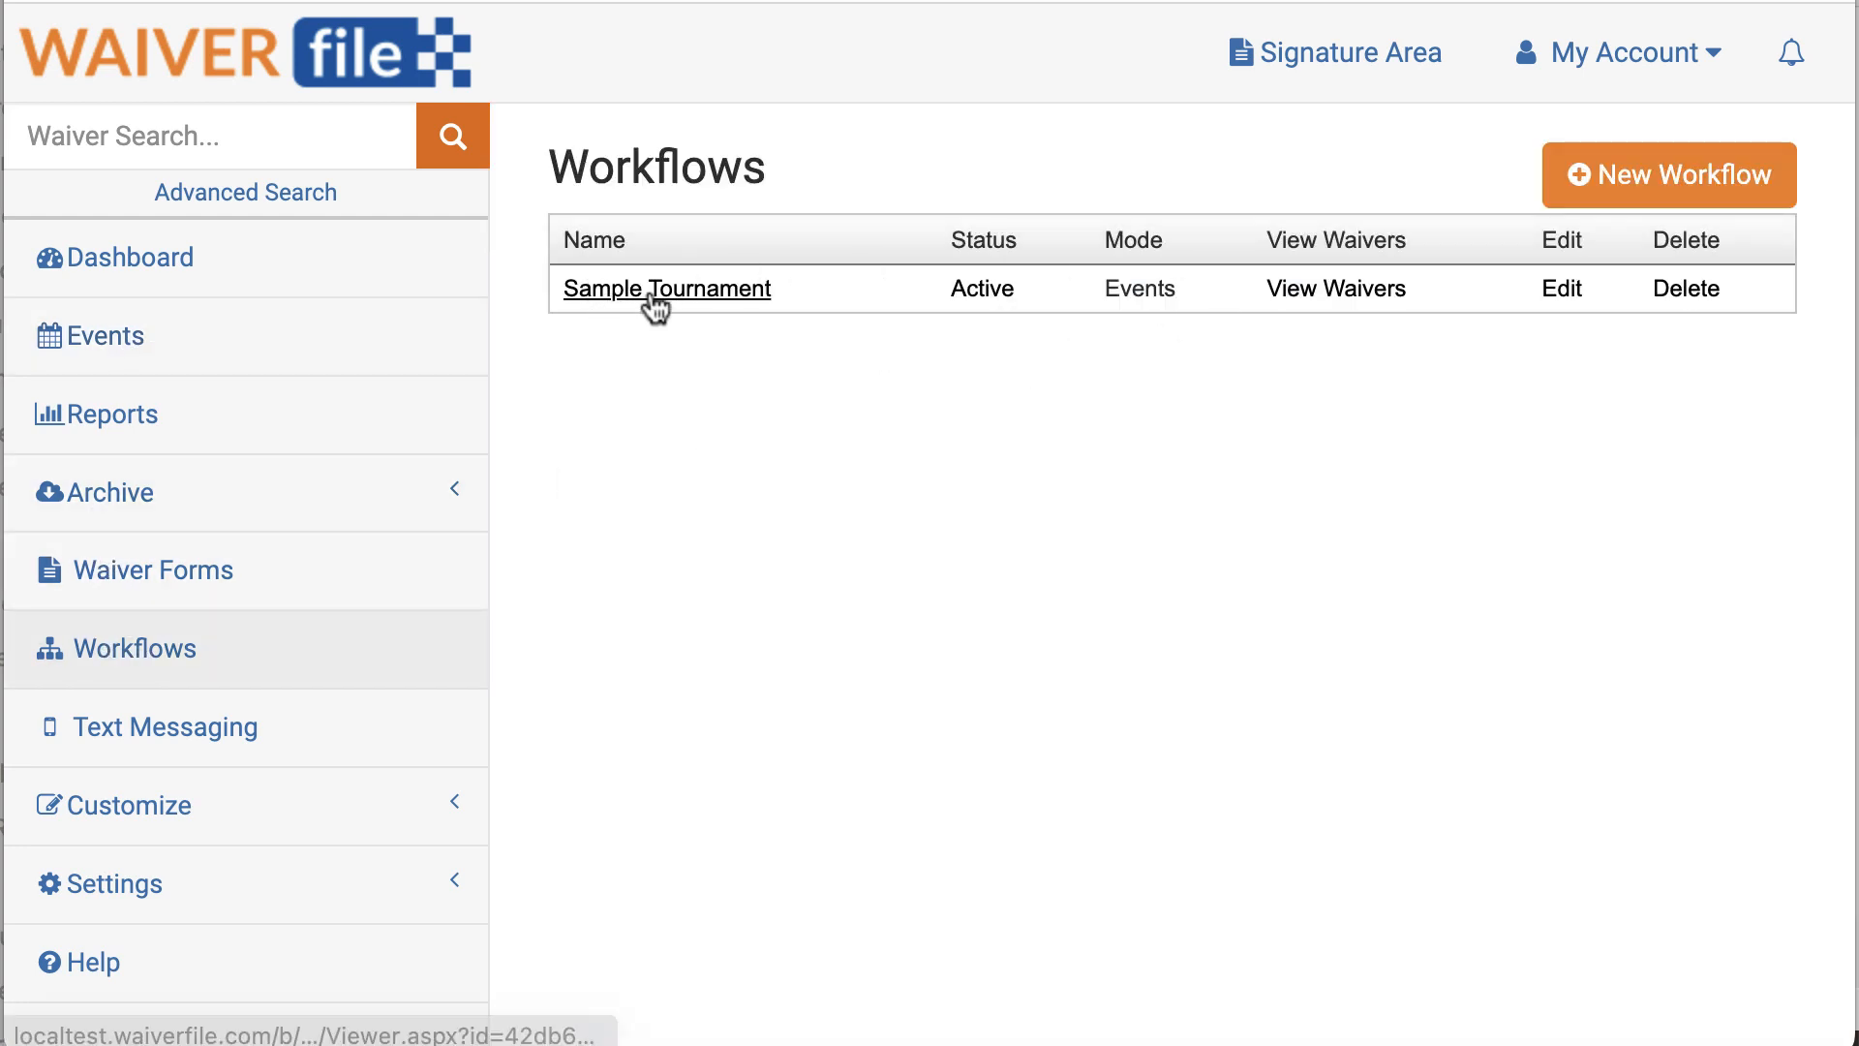
pyautogui.click(1338, 290)
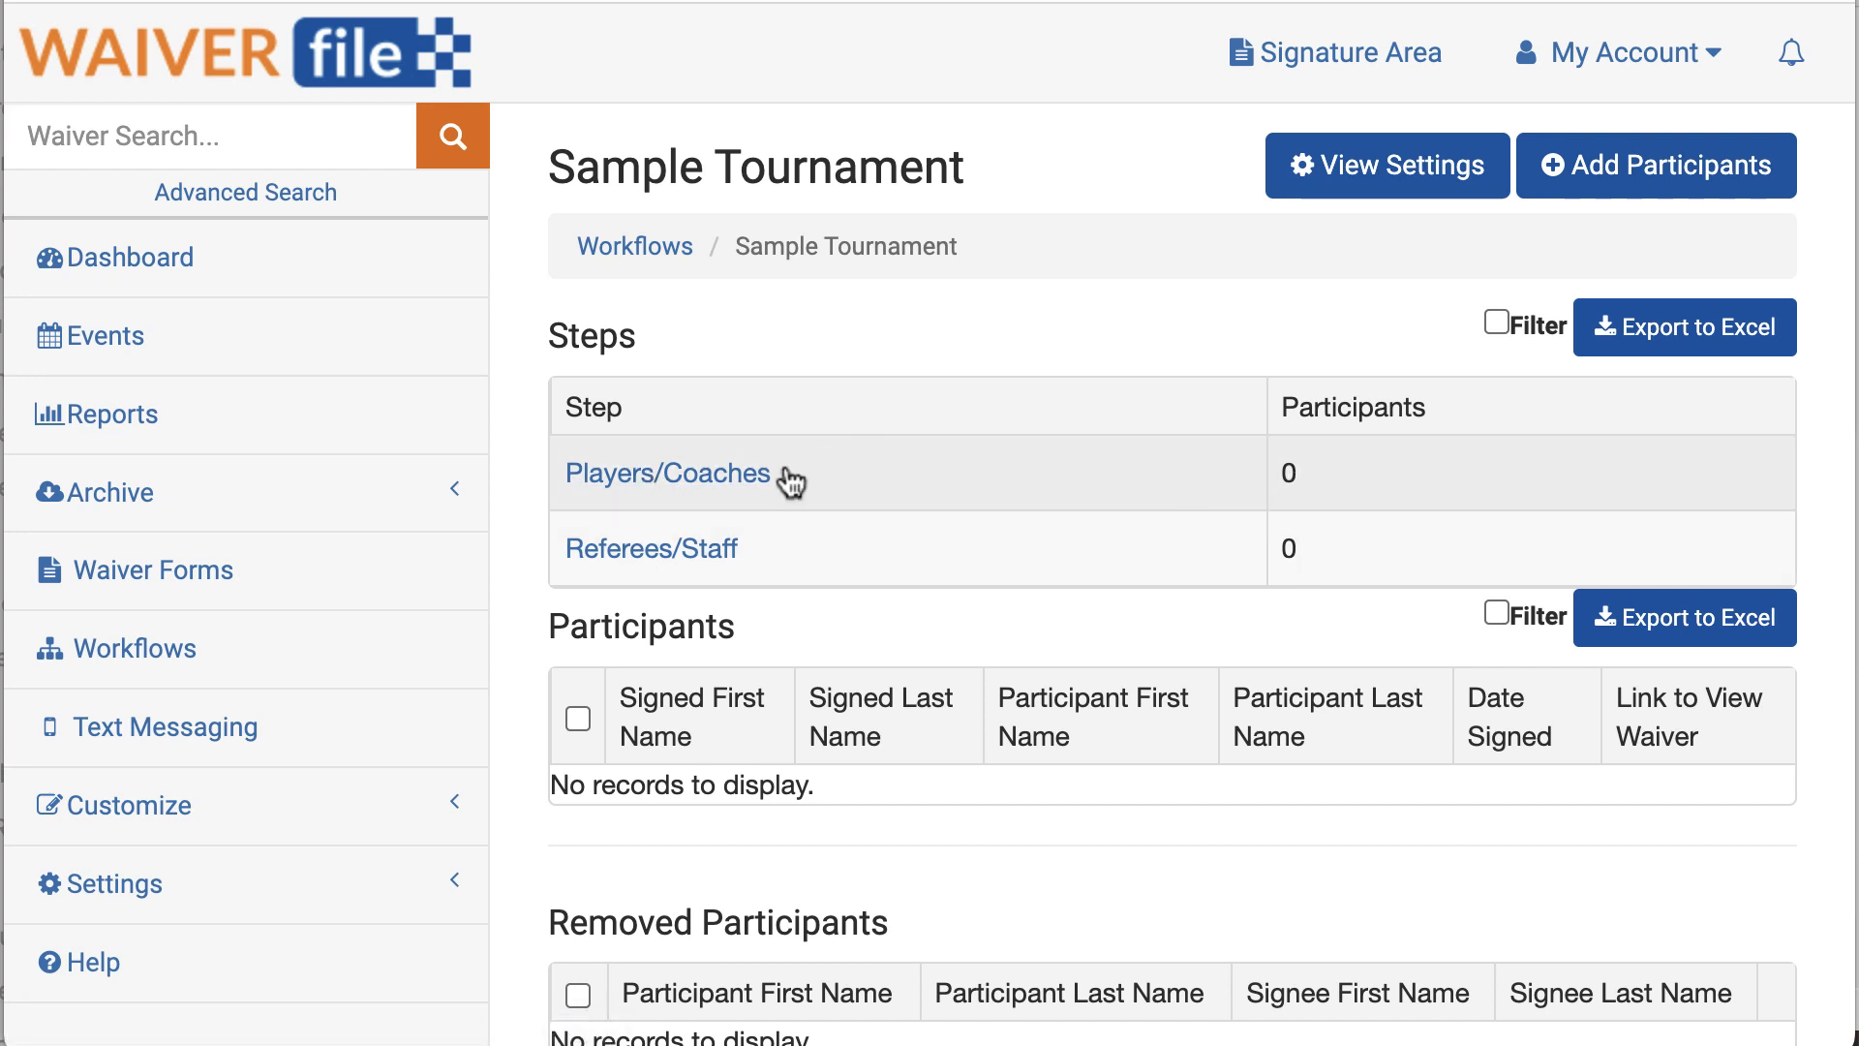
pyautogui.click(690, 481)
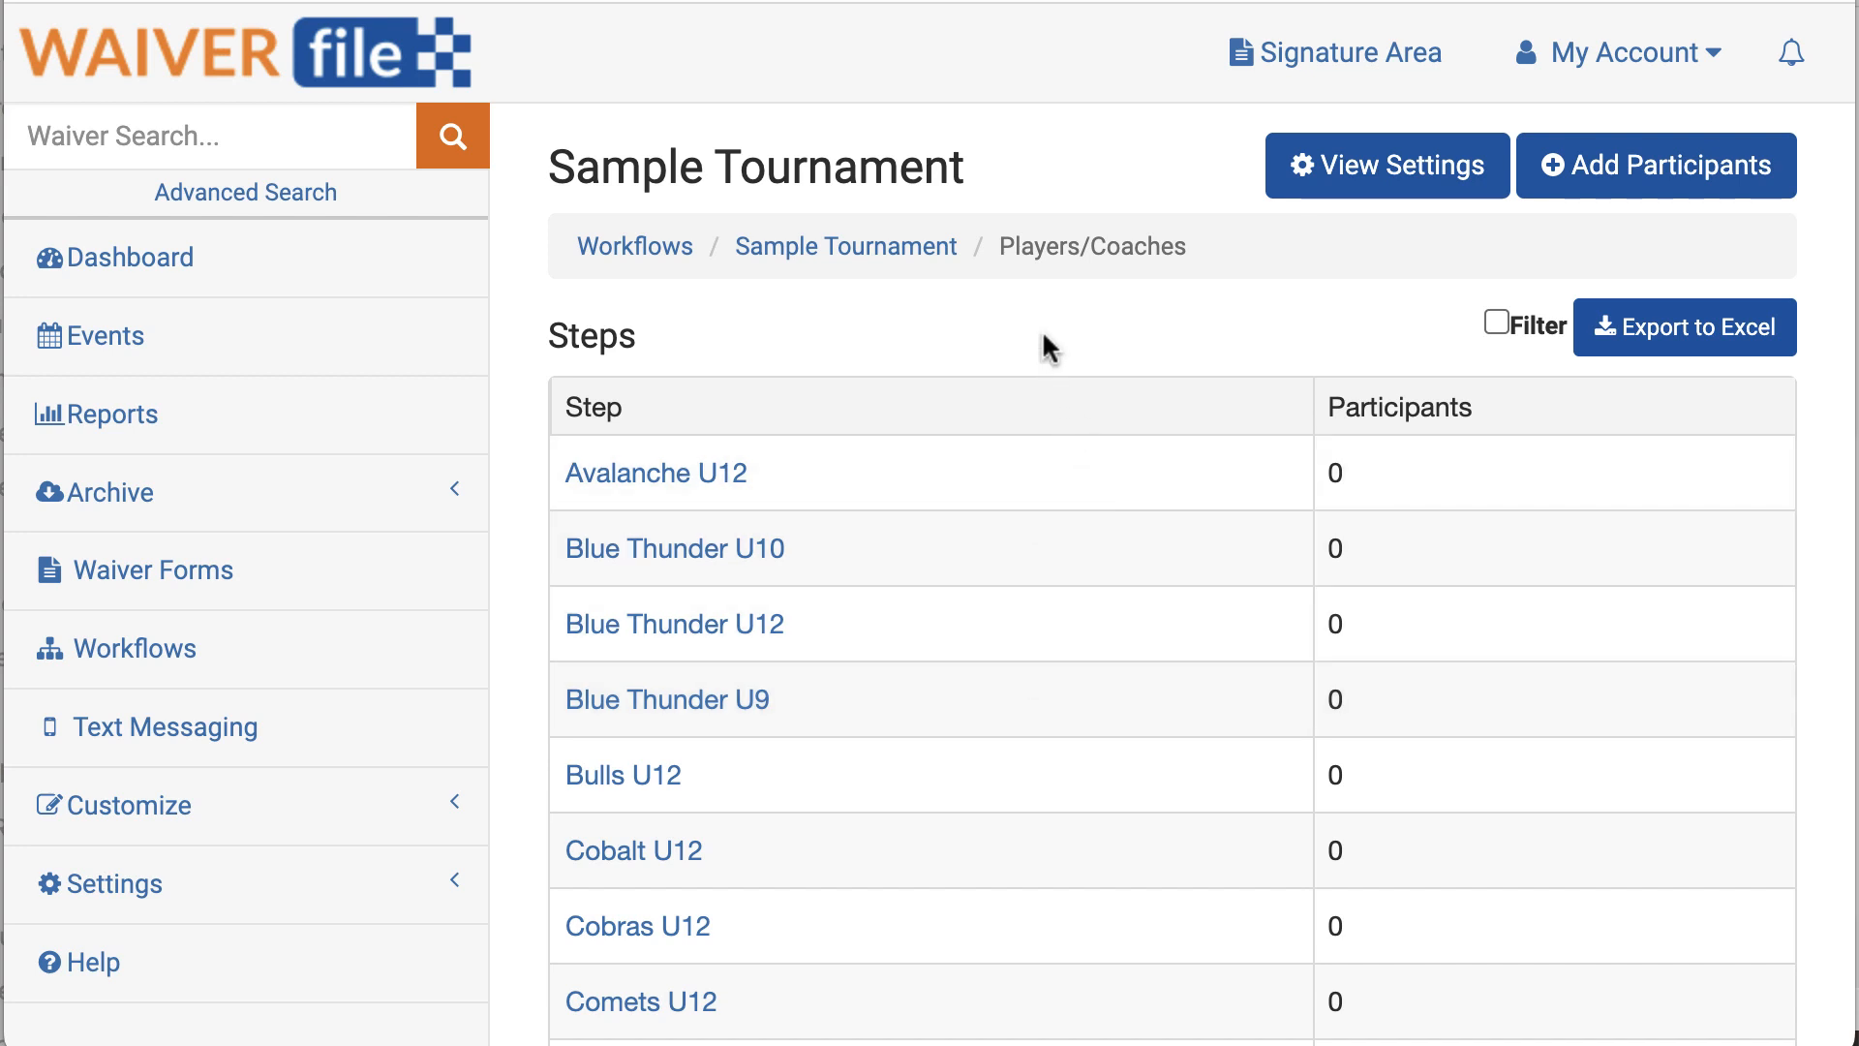
# Step: On the Waiver Manager Access page, view the signed names for Blue Thunder U10
pyautogui.click(1305, 72)
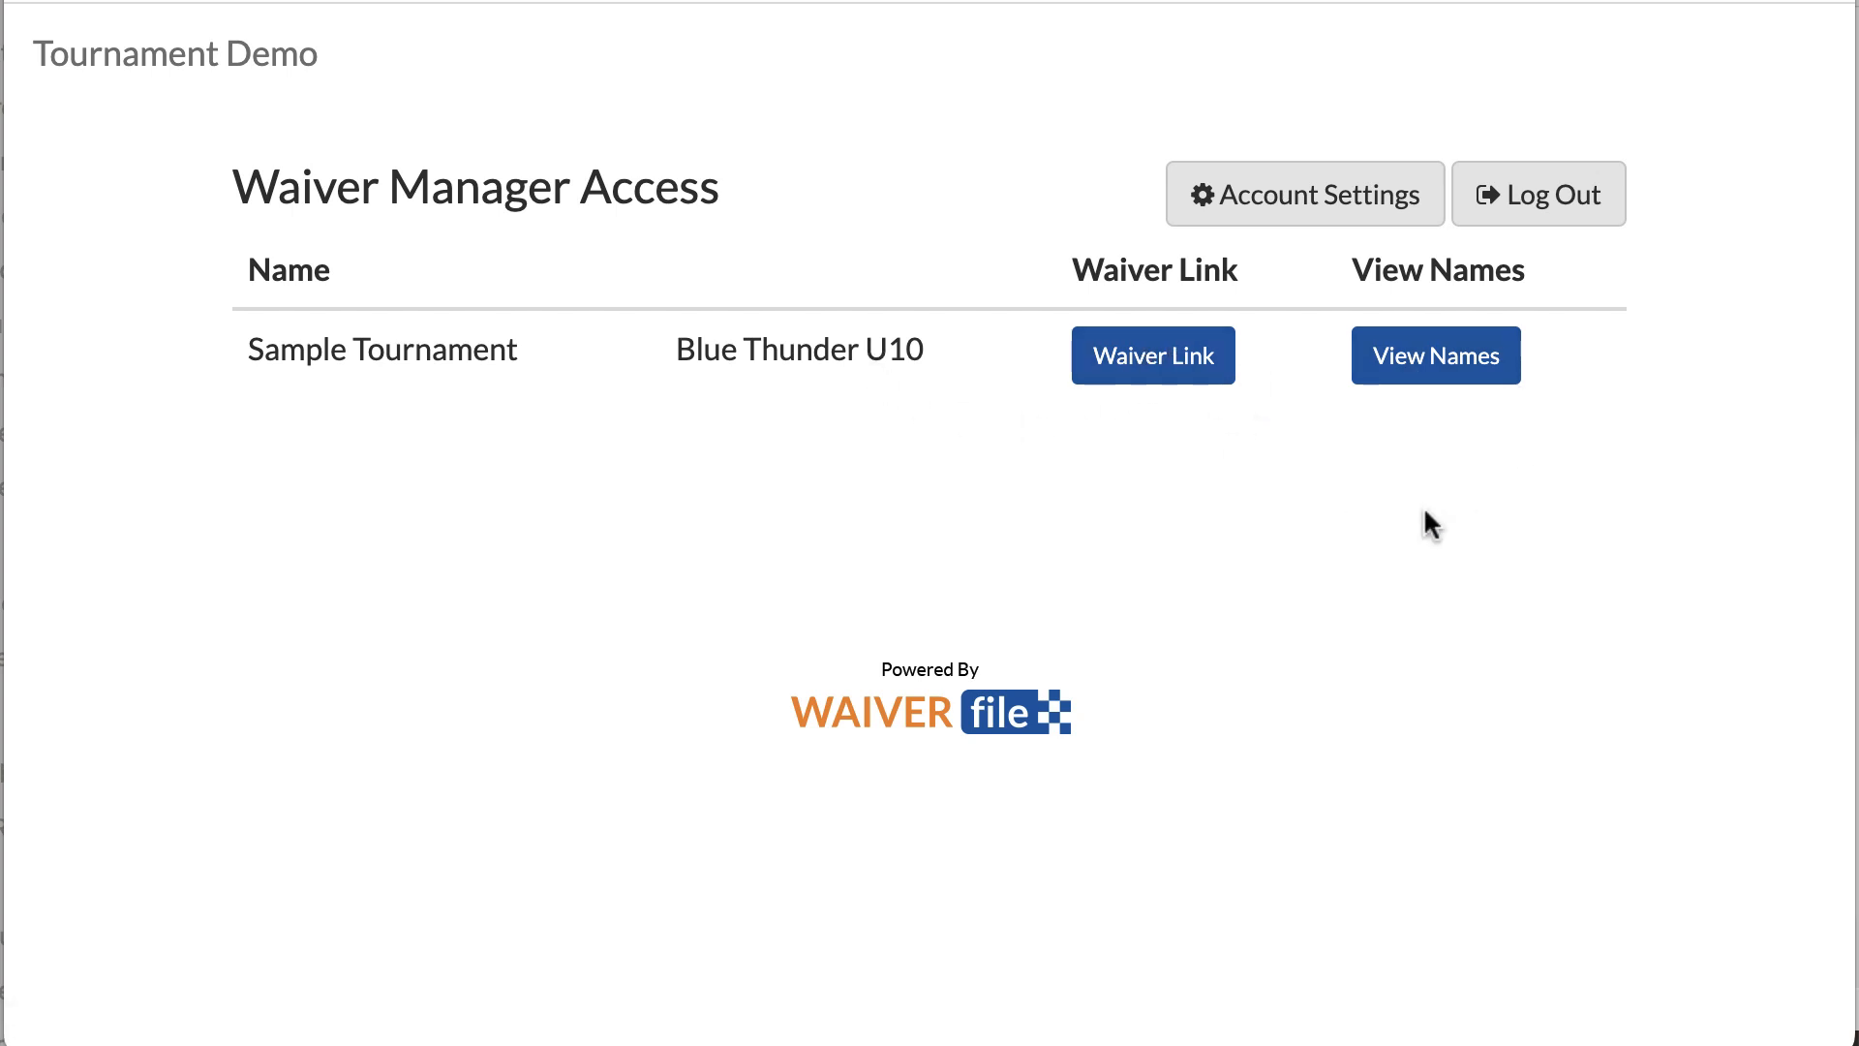
pyautogui.click(1455, 376)
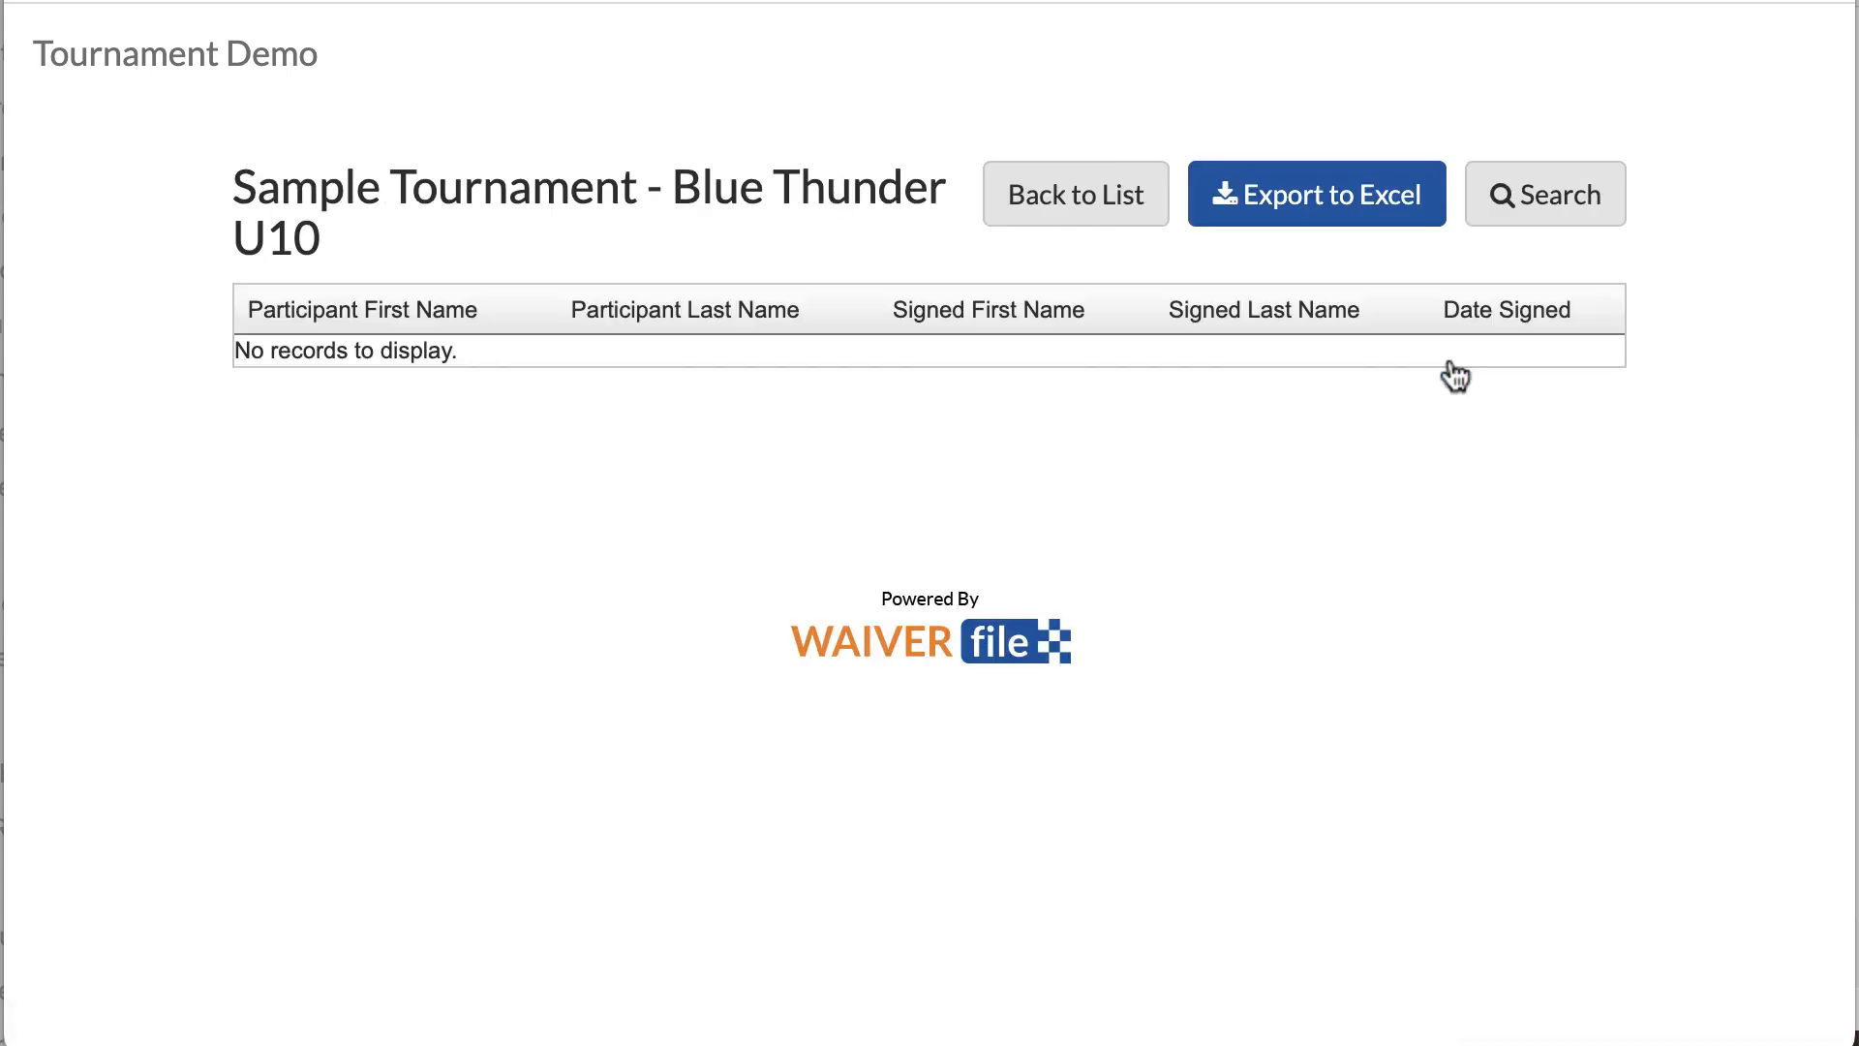